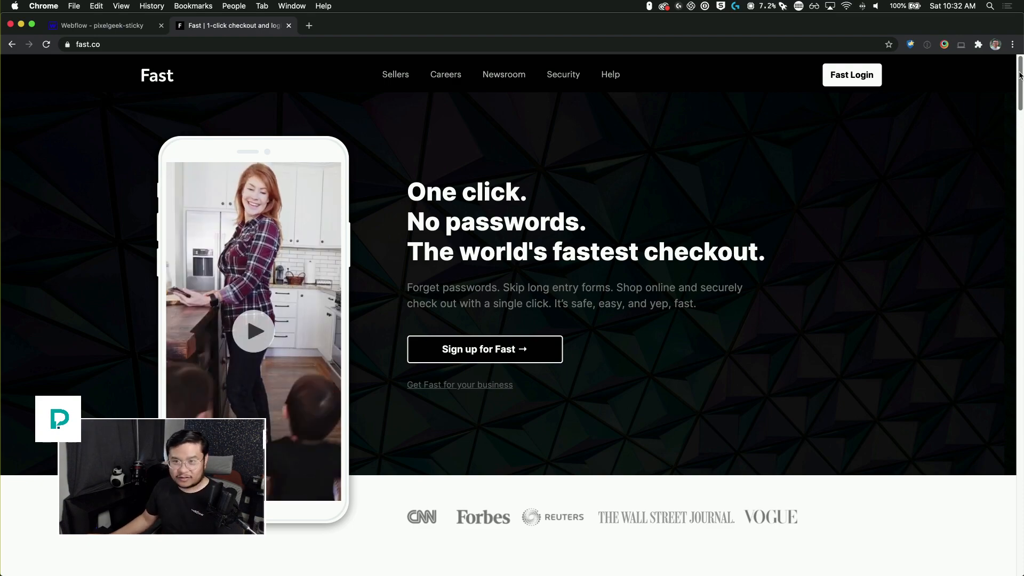
Step: Scroll through the fast.co homepage to study how its sections stack while scrolling
scroll(1021, 75, "down", 1)
scroll(1021, 70, "up", 1)
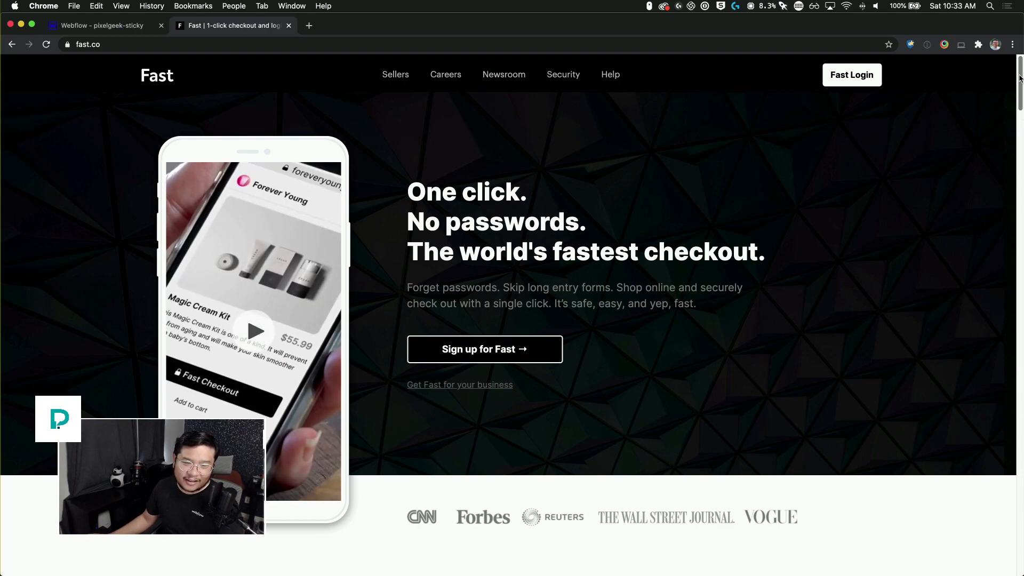
scroll(1022, 79, "down", 4)
scroll(512, 330, "down", 15)
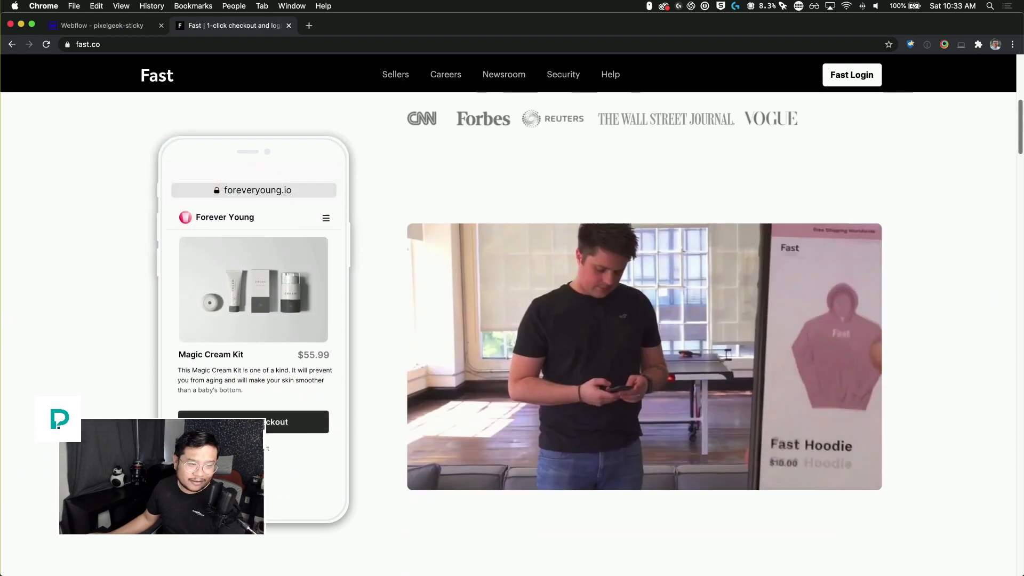
scroll(1022, 311, "down", 12)
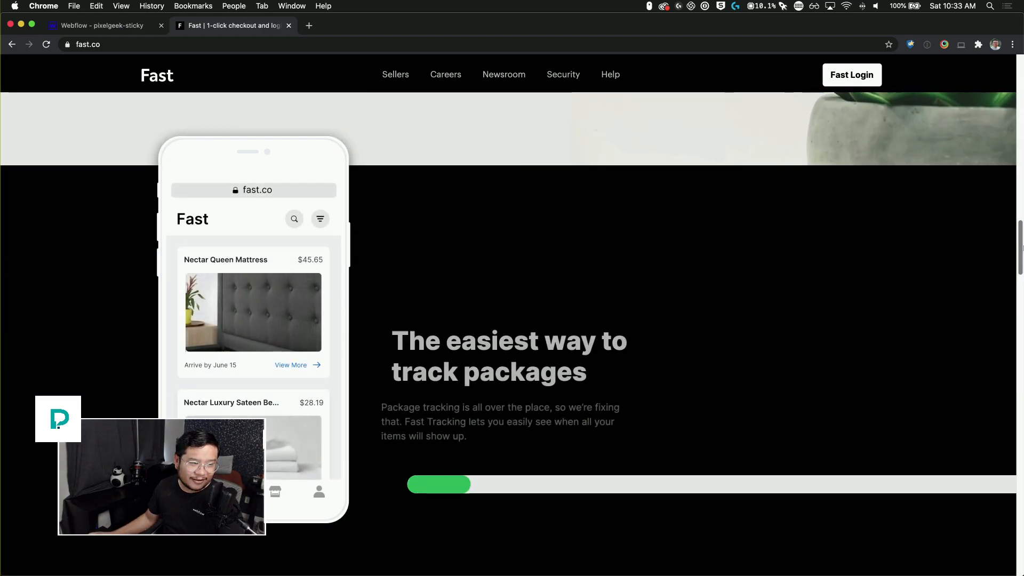
scroll(1022, 311, "down", 10)
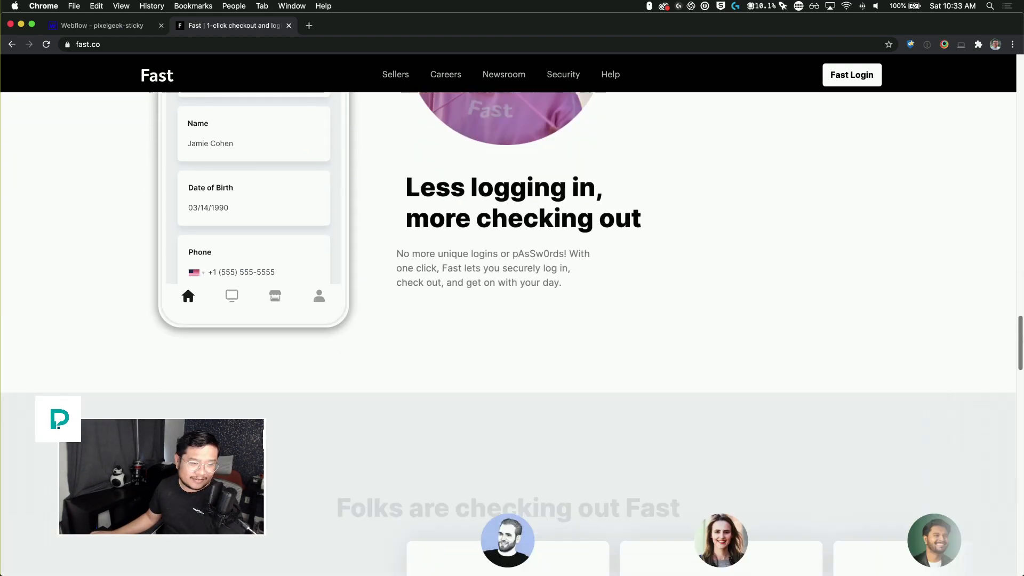
scroll(512, 330, "up", 12)
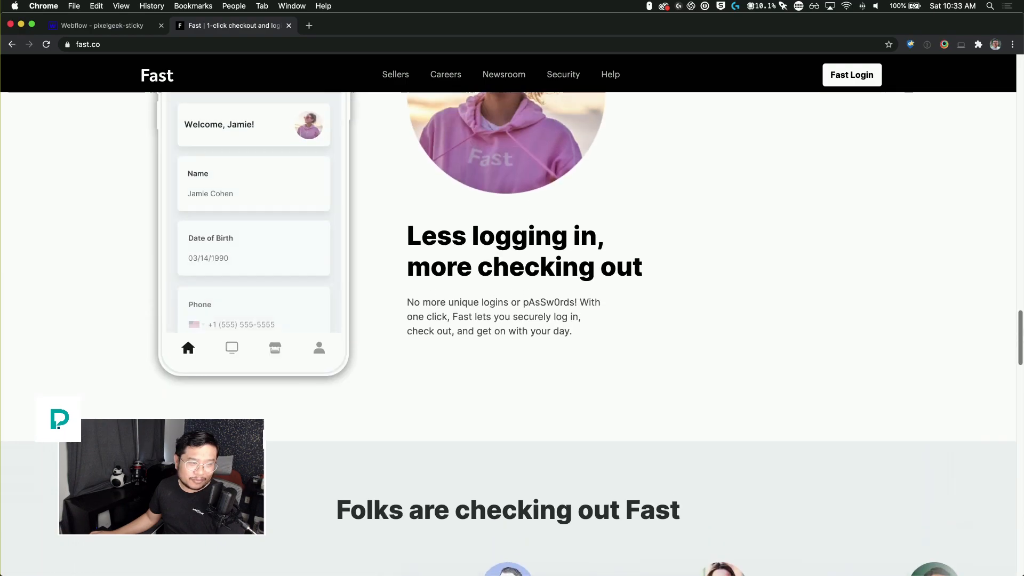
scroll(1022, 102, "up", 15)
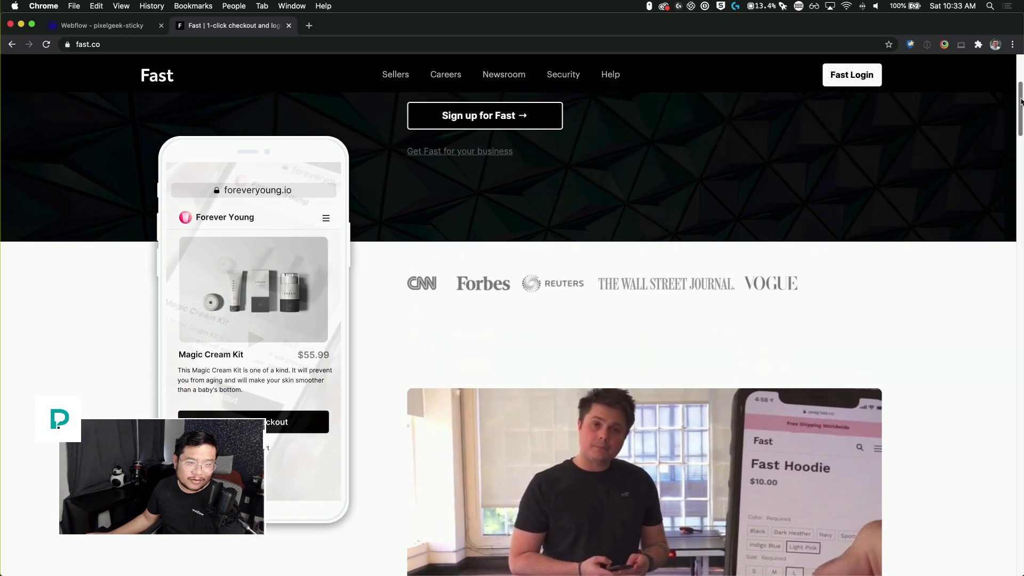
left_click_drag(1021, 101, 1021, 241)
scroll(508, 315, "down", 15)
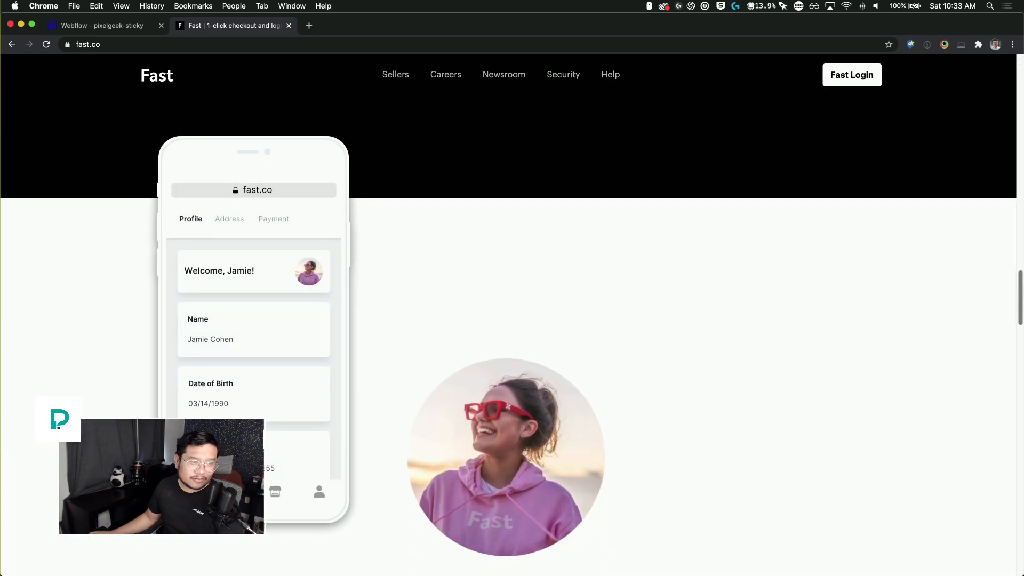
scroll(508, 315, "down", 10)
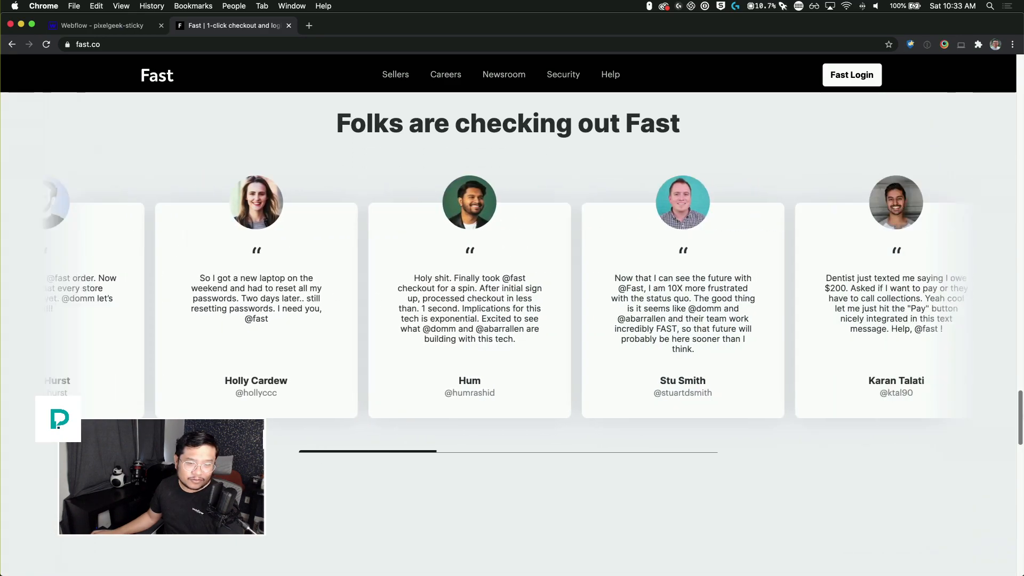
left_click_drag(1021, 415, 980, 59)
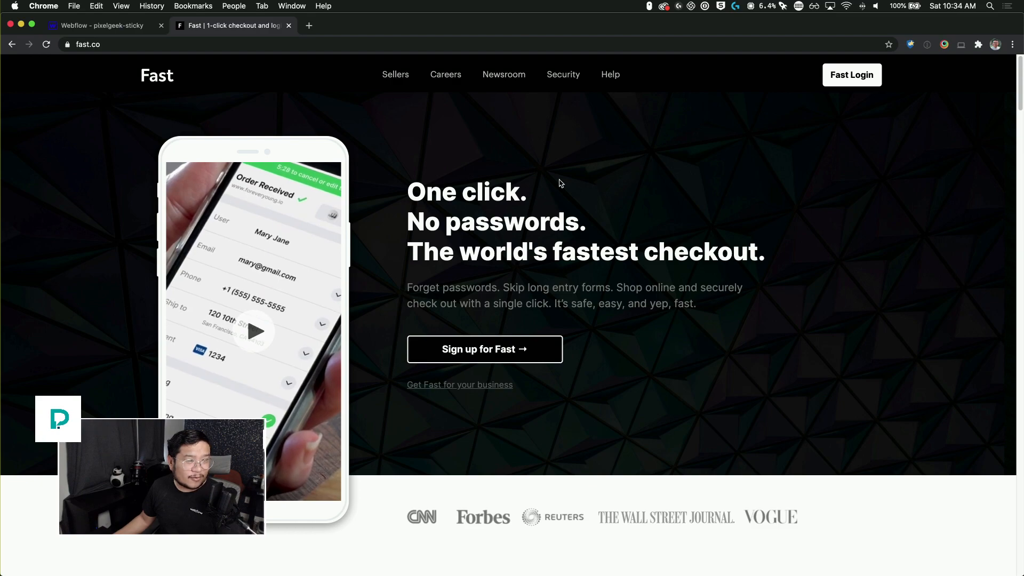
Step: Switch to the Webflow project tab and add a Section element to the page body
left_click(120, 34)
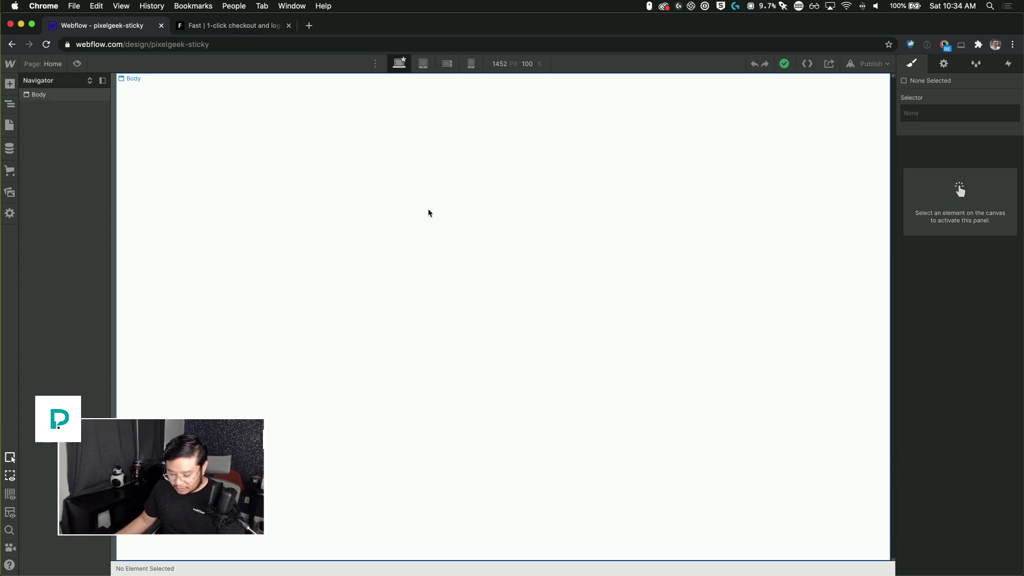
left_click(468, 182)
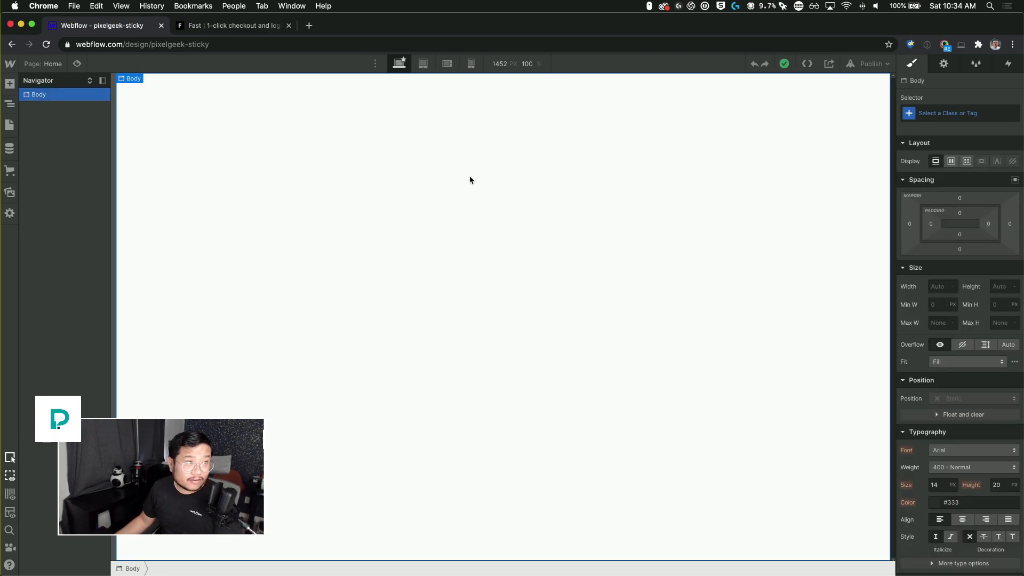
key("a")
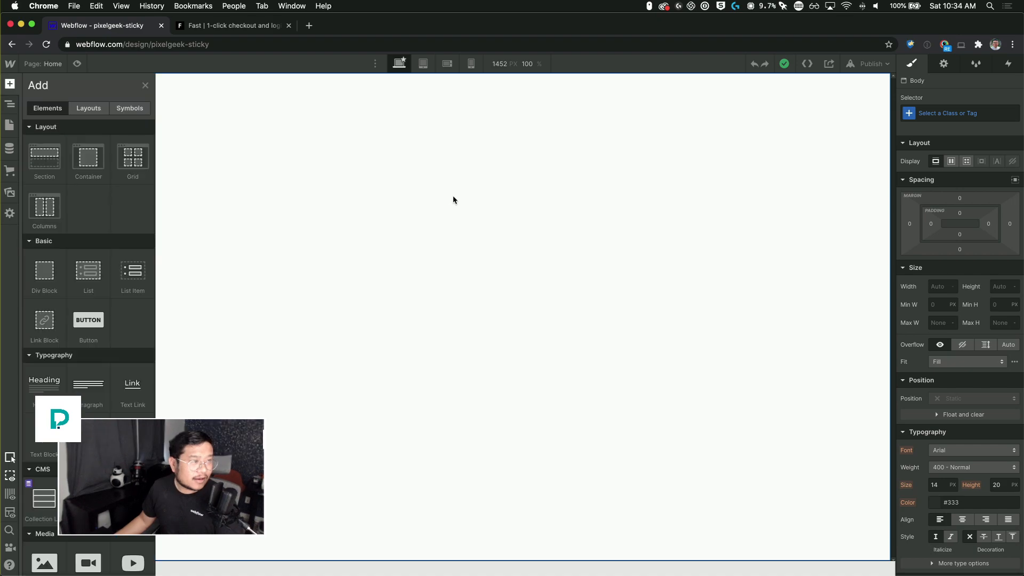
left_click_drag(36, 165, 284, 197)
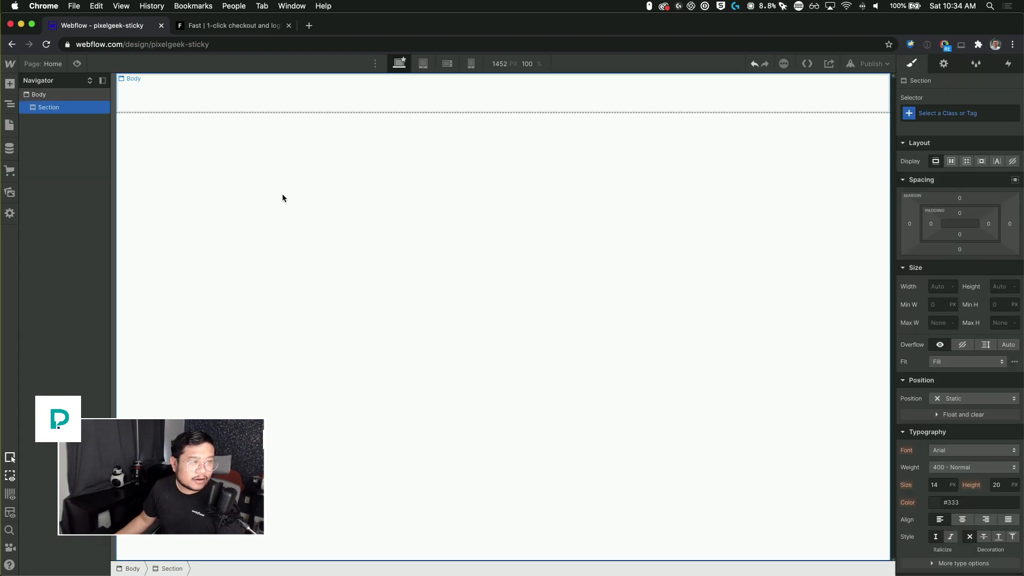
Step: Give the new section a class named section and set its height to 100vh
left_click(945, 111)
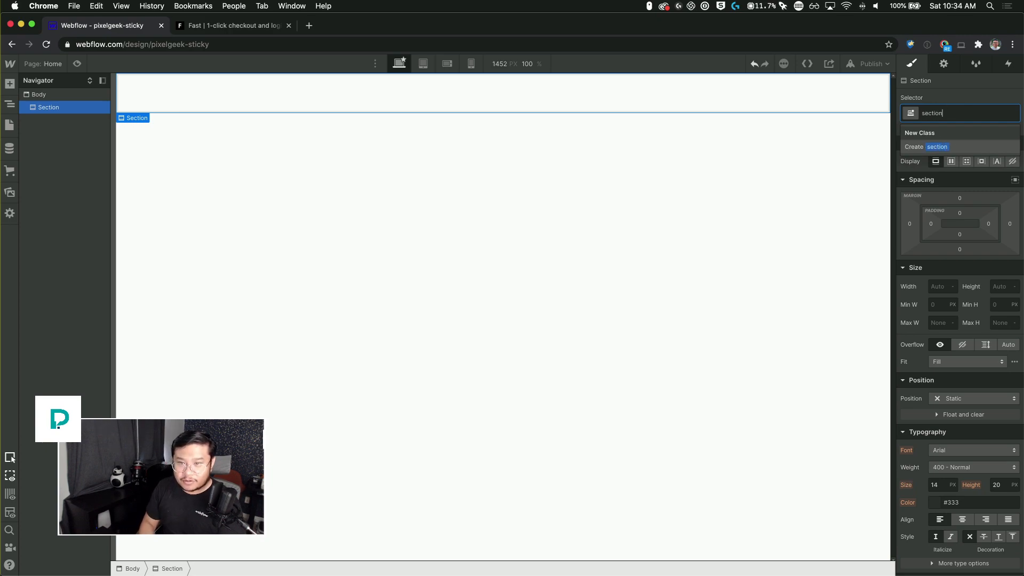
key("Return")
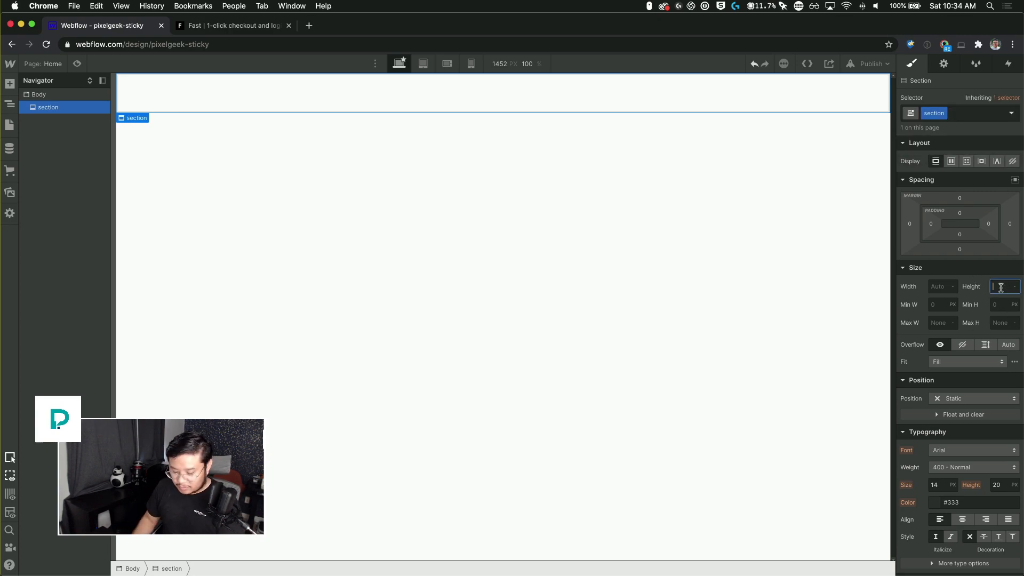
type("500px")
key("Return")
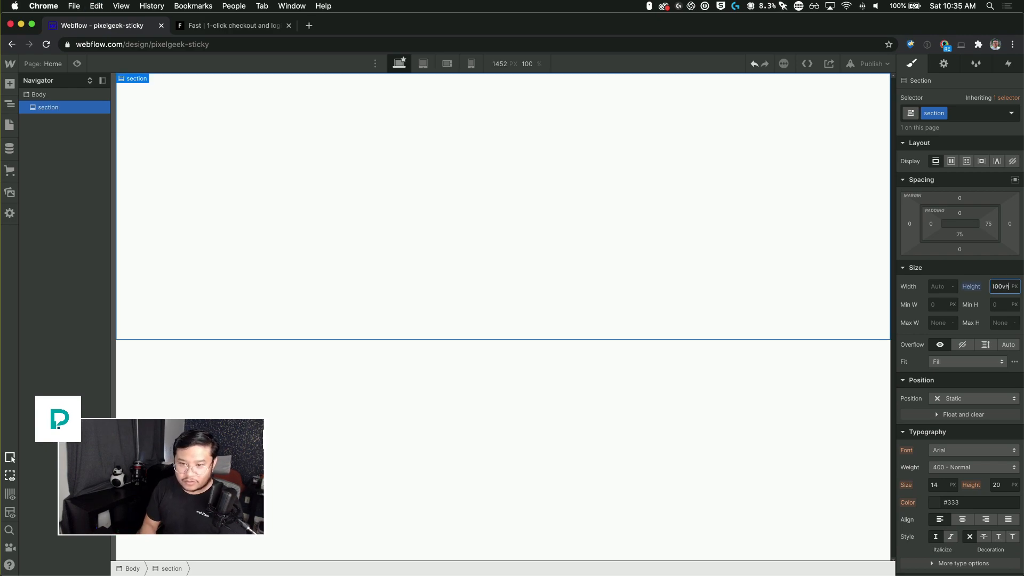
type("100vh")
key("Return")
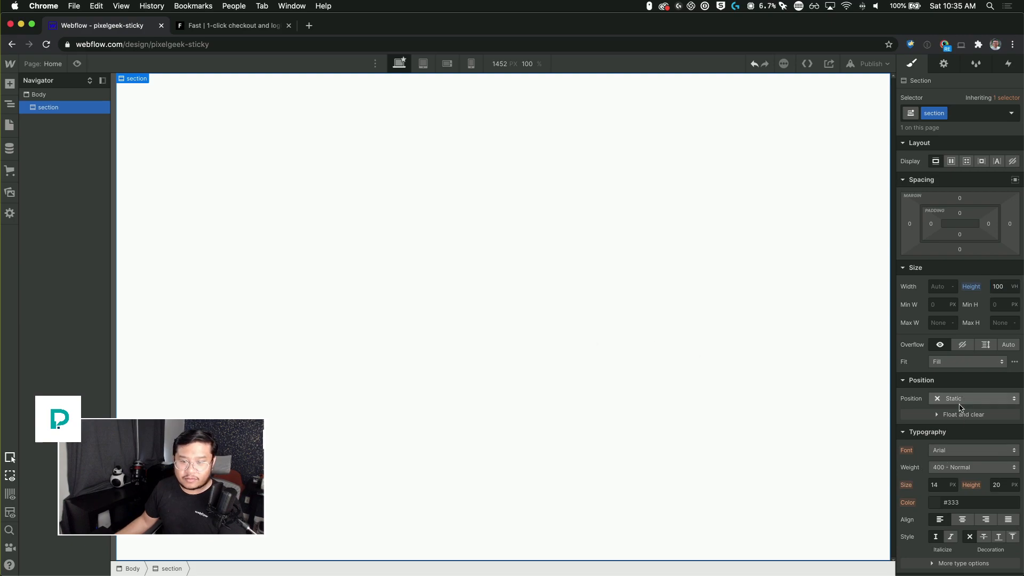
Step: Set the section class's background color to #efc
scroll(955, 451, "down", 6)
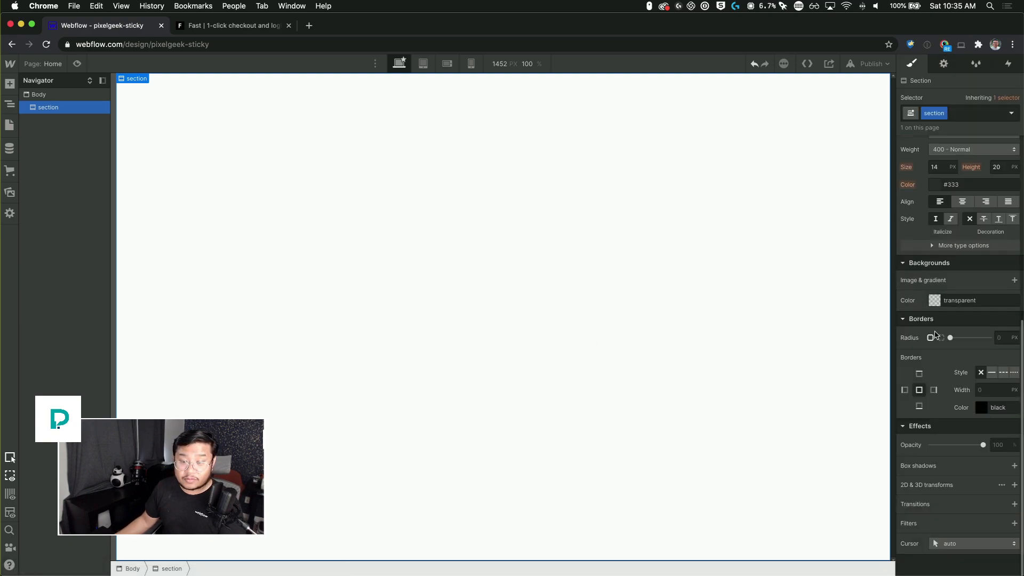
left_click(938, 301)
left_click(929, 318)
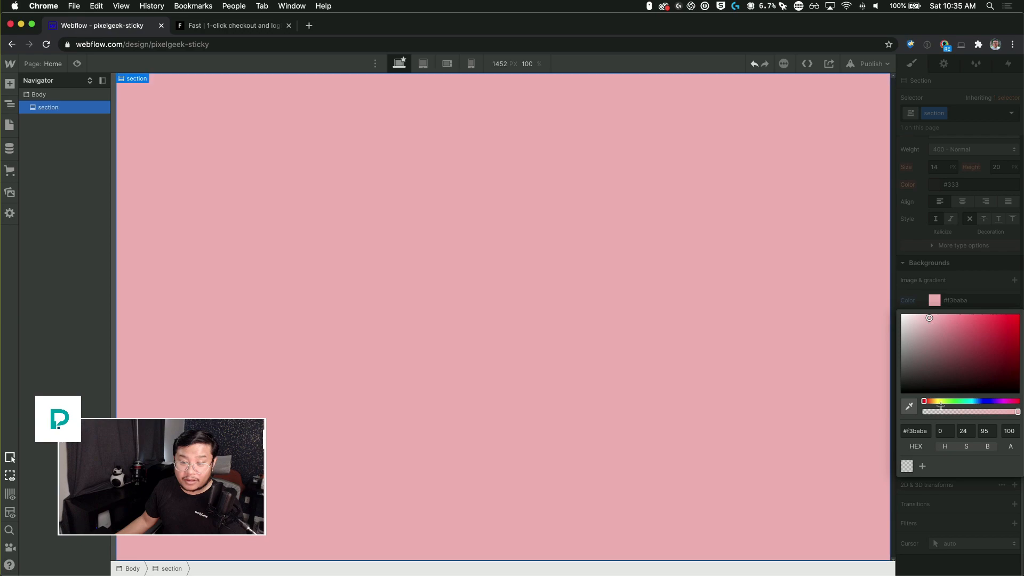
left_click(952, 401)
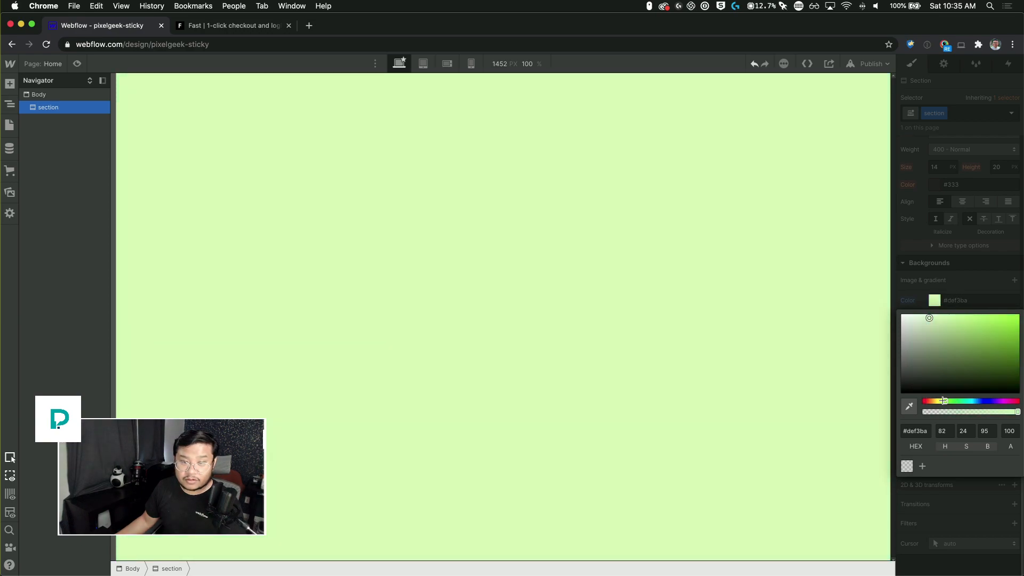
left_click_drag(948, 329, 926, 300)
left_click(371, 215)
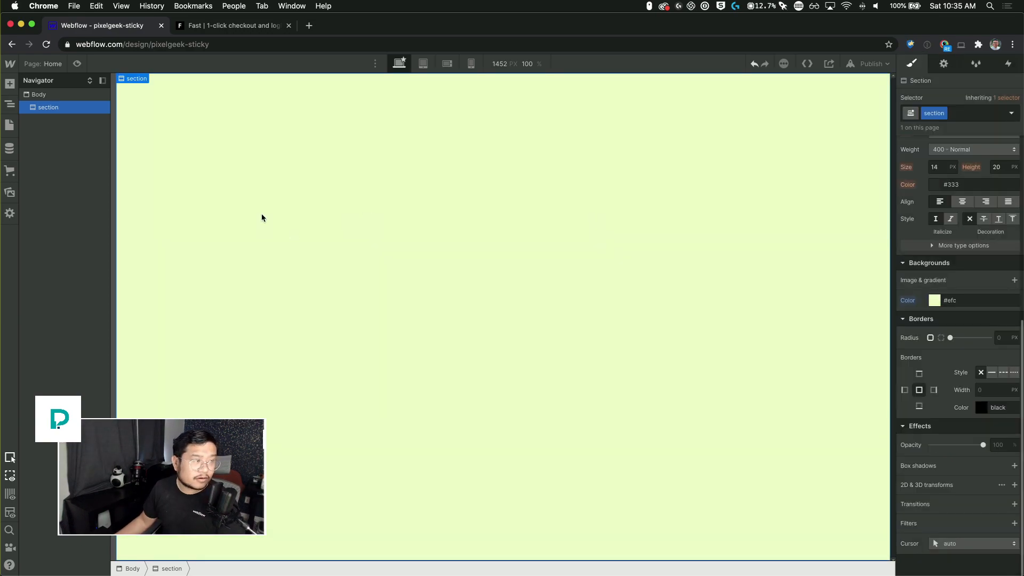
Step: Duplicate the section and add a combo class named even to the copy
key("super+d")
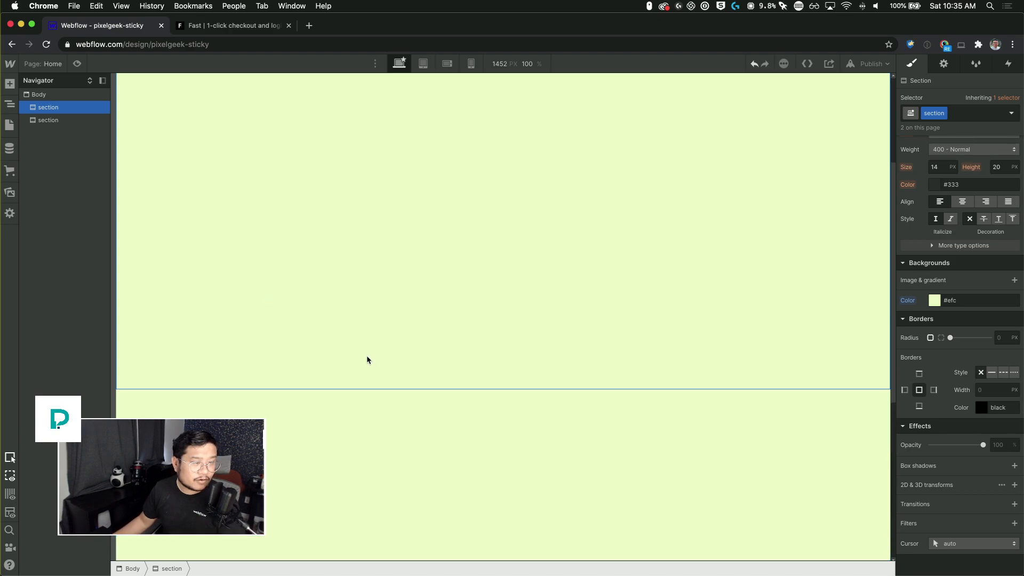
left_click(970, 113)
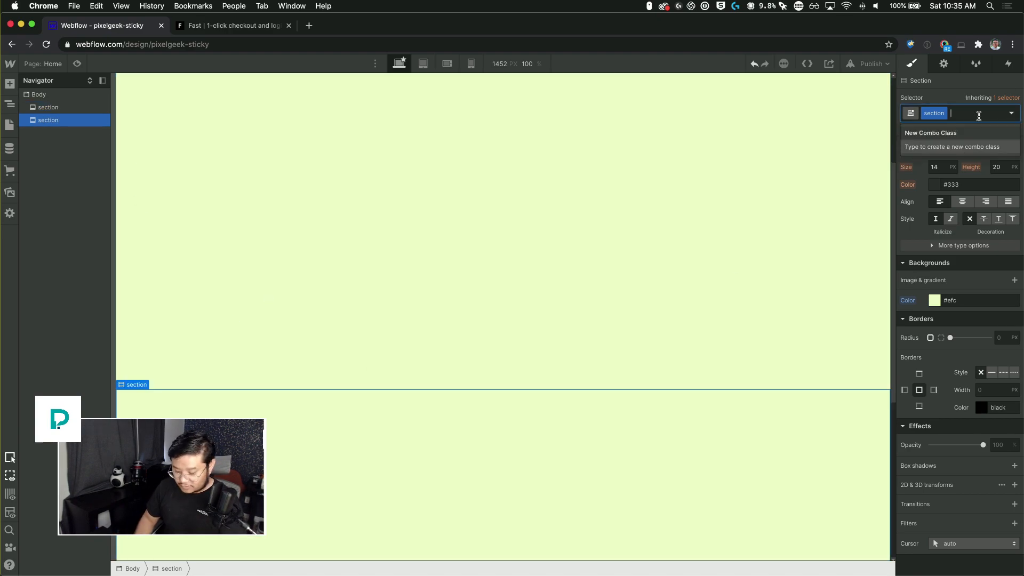
type("odd")
key("Return")
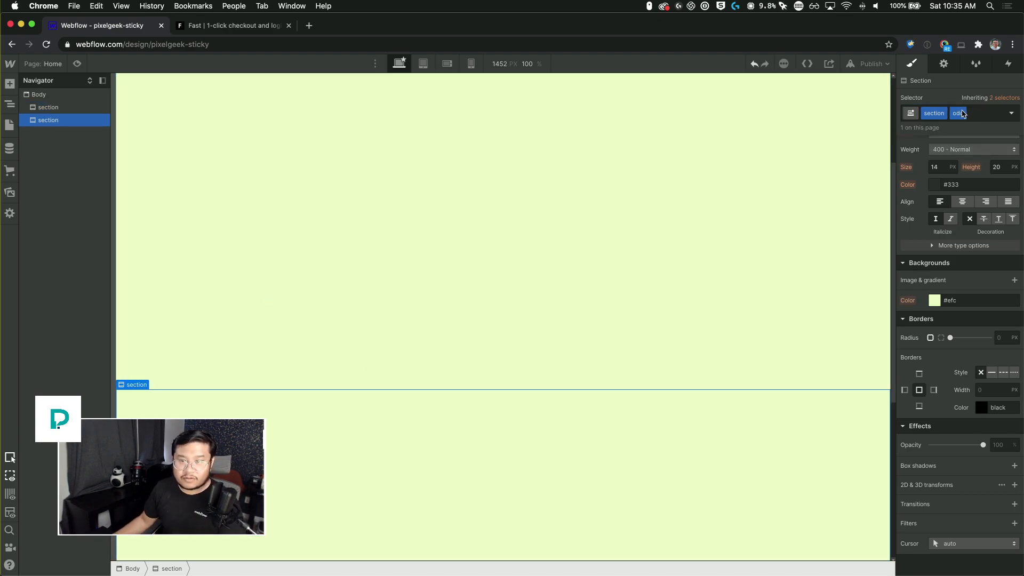
key("Return")
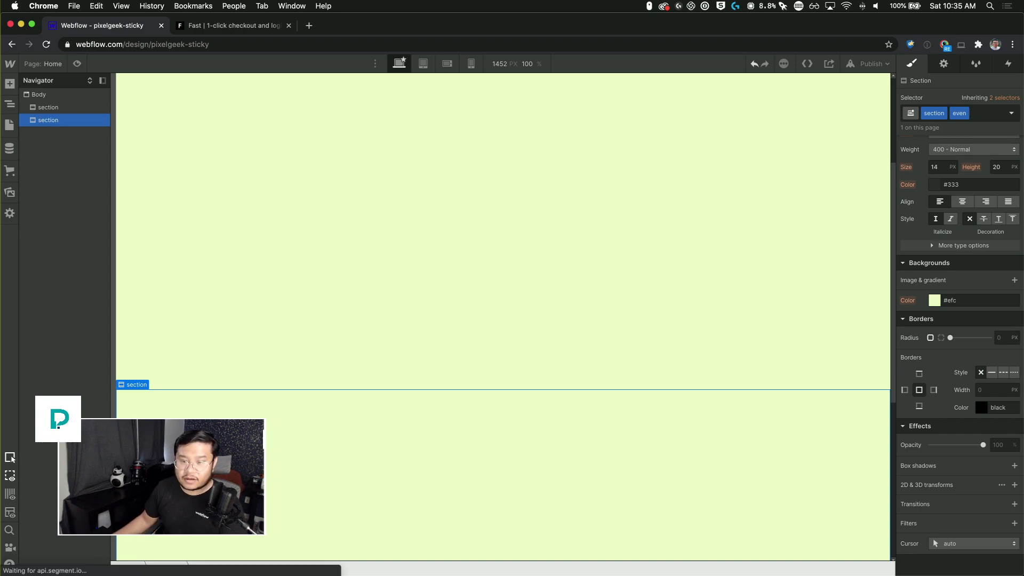
Step: Set the even section's background color to #8ac0ff
left_click(935, 302)
left_click(931, 346)
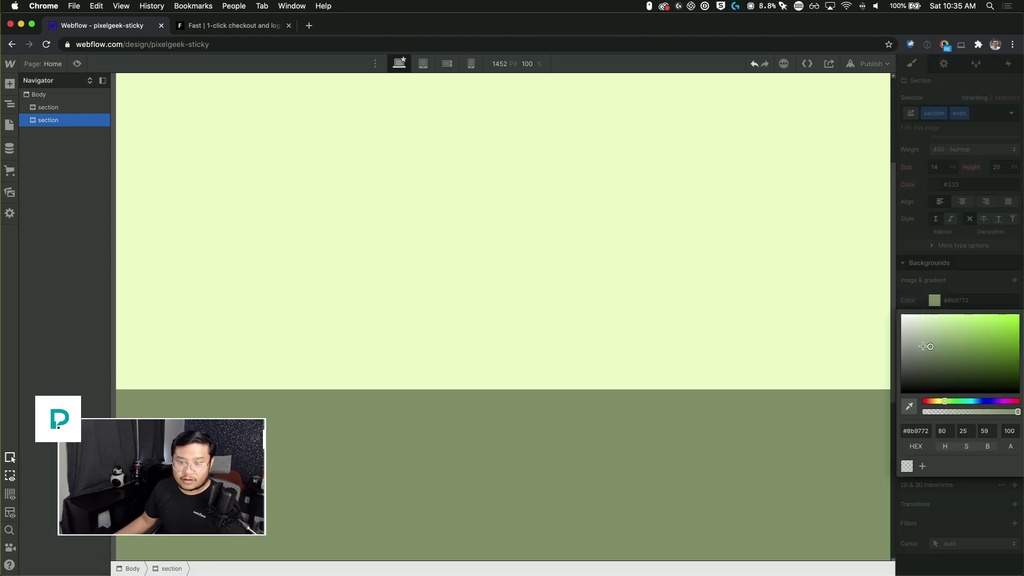
left_click(977, 402)
left_click(962, 314)
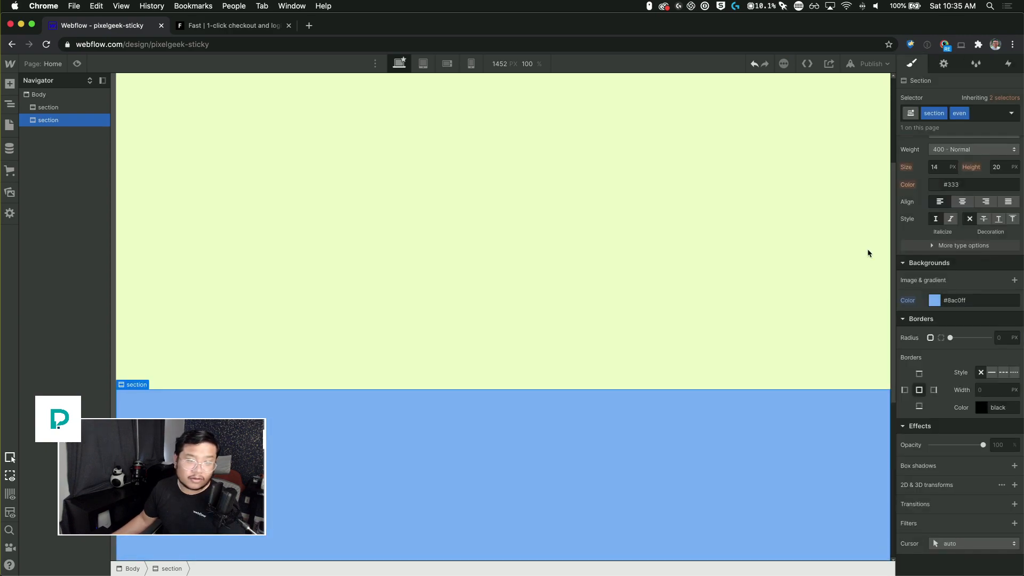
Step: Copy each of the two sections and paste them into the body to get four alternating sections
left_click(57, 107)
key("super+c")
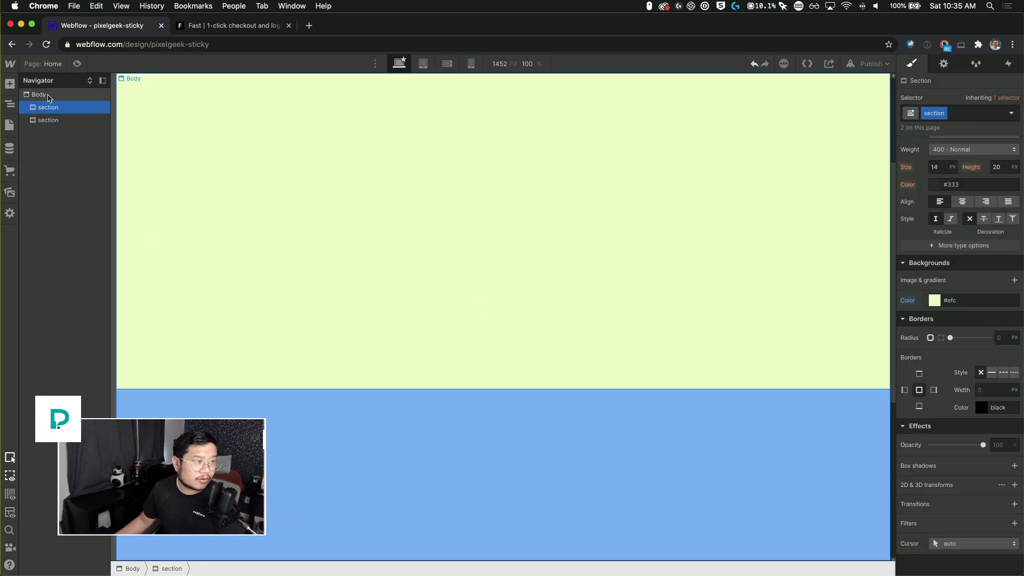
left_click(48, 96)
key("super+v")
left_click(57, 119)
key("super+c")
left_click(55, 96)
key("super+v")
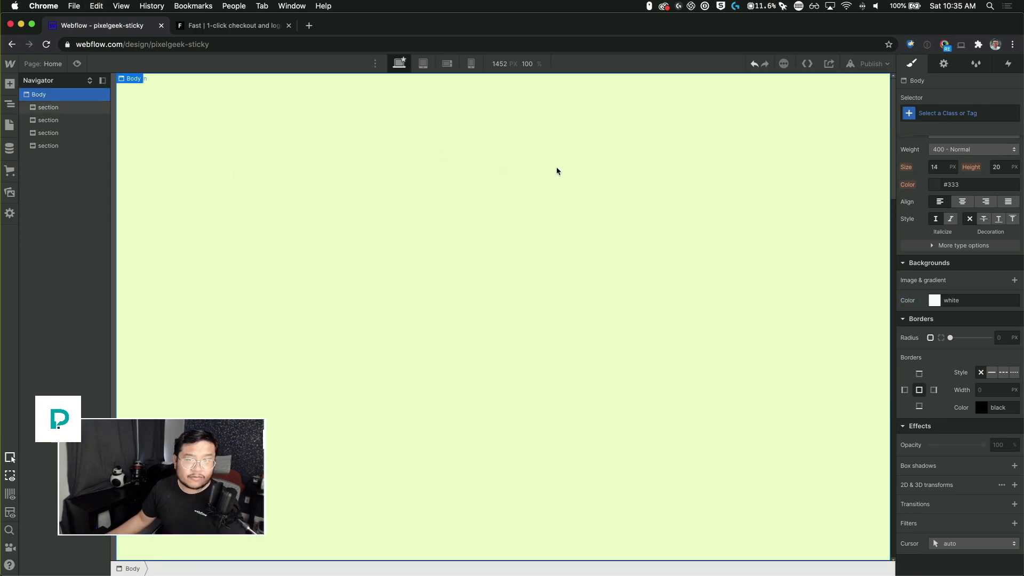
Step: Paste another even section into the body as a fifth section
left_click_drag(890, 88, 876, 533)
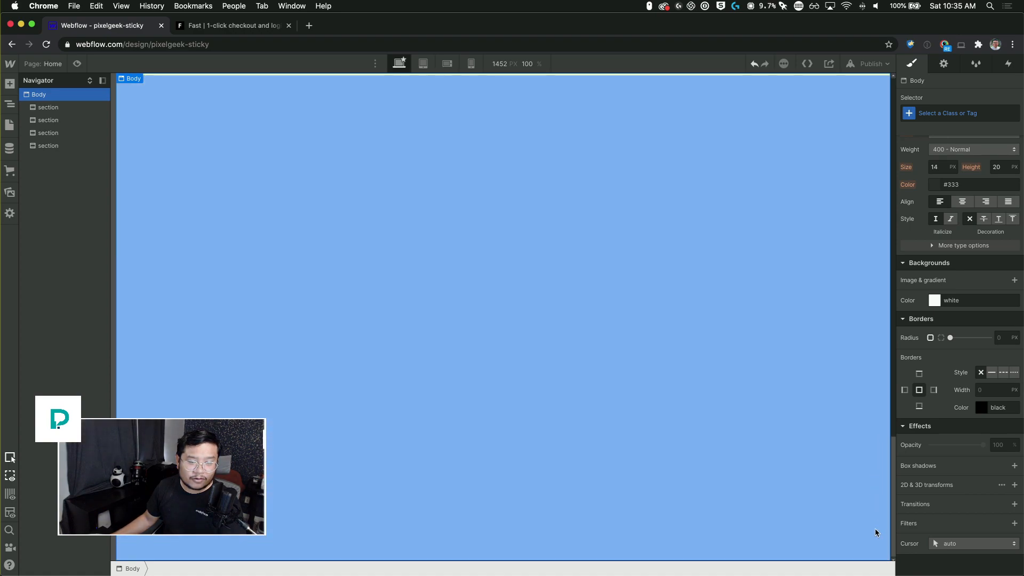
left_click_drag(882, 436, 869, 142)
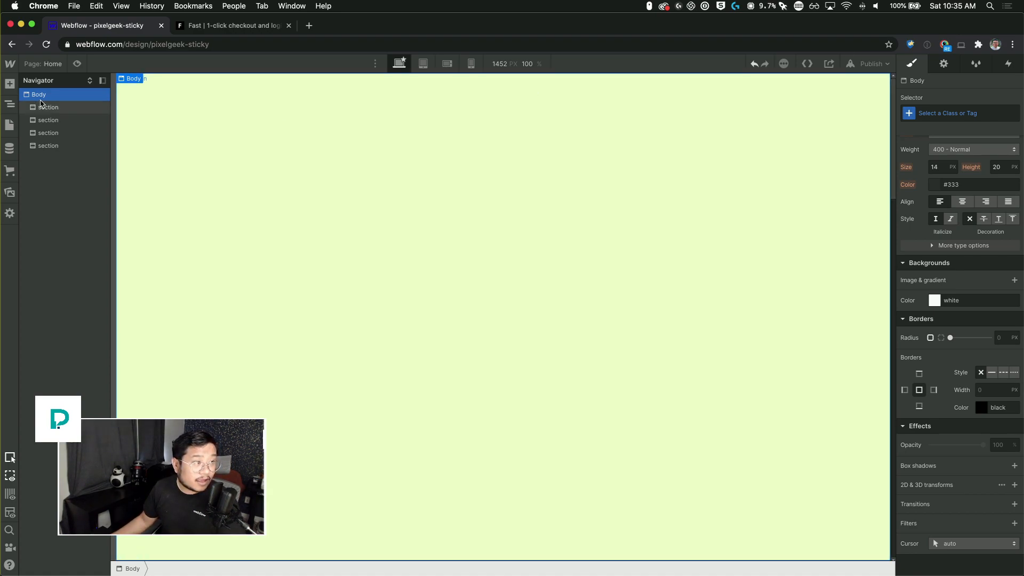
key("cmd+v")
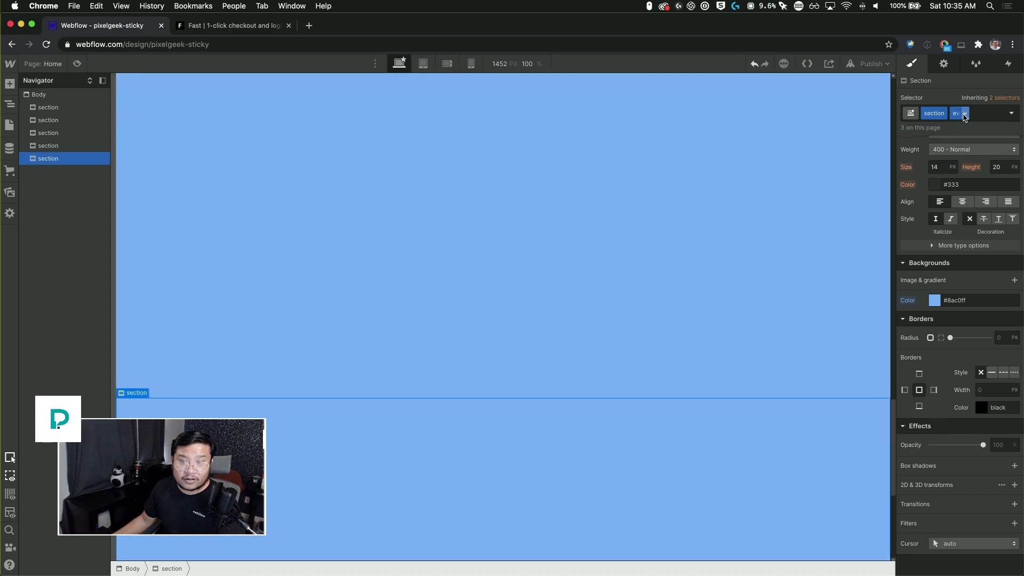
Step: Remove the even combo class from the final section and give it a new combo class named last
left_click(965, 114)
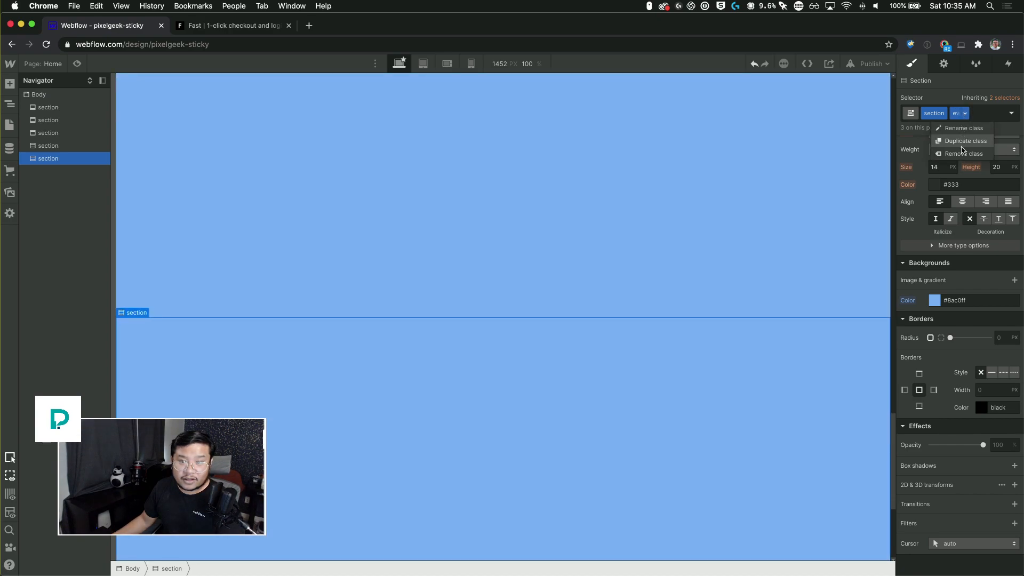
left_click(960, 131)
left_click(962, 115)
type("last")
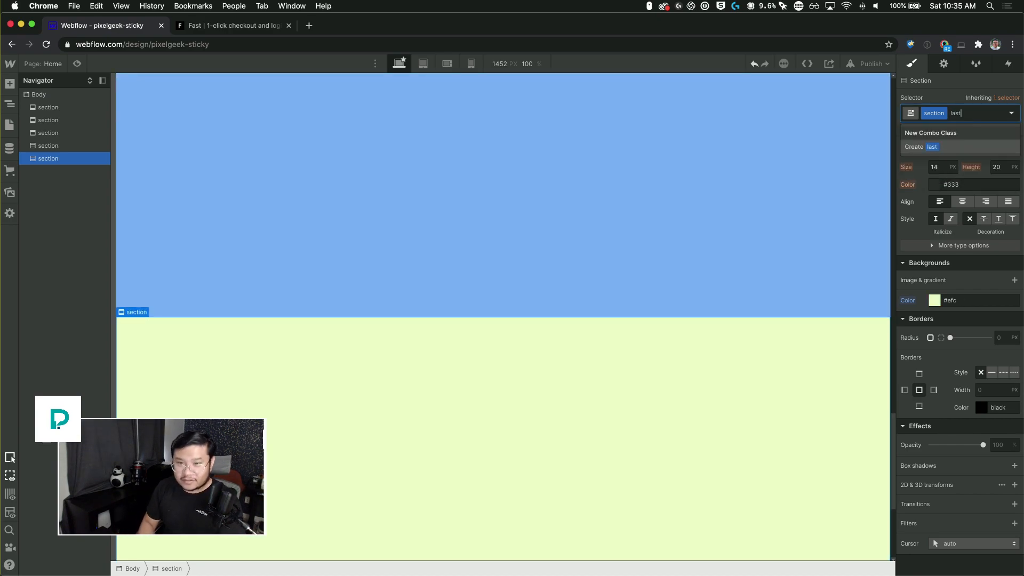
key("Return")
Step: Set the last section's background color to purple #be68ec
left_click(934, 301)
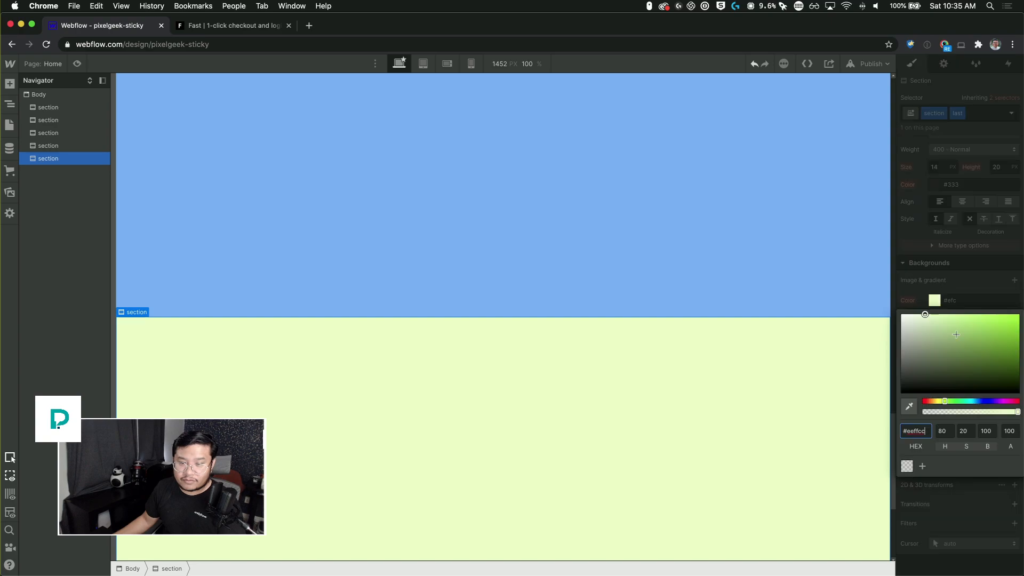
left_click(995, 399)
left_click(984, 354)
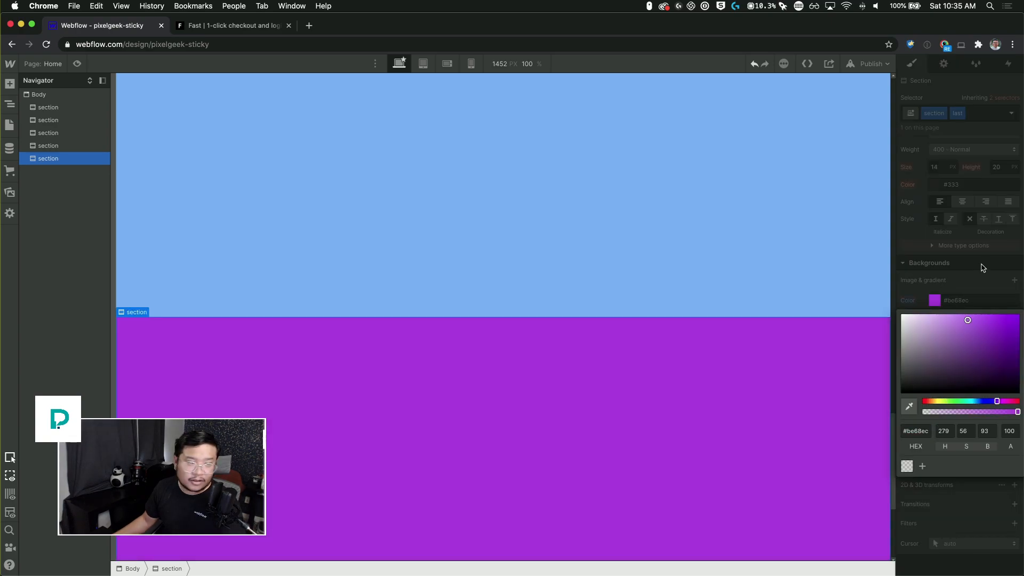
left_click(983, 268)
scroll(298, 309, "up", 1)
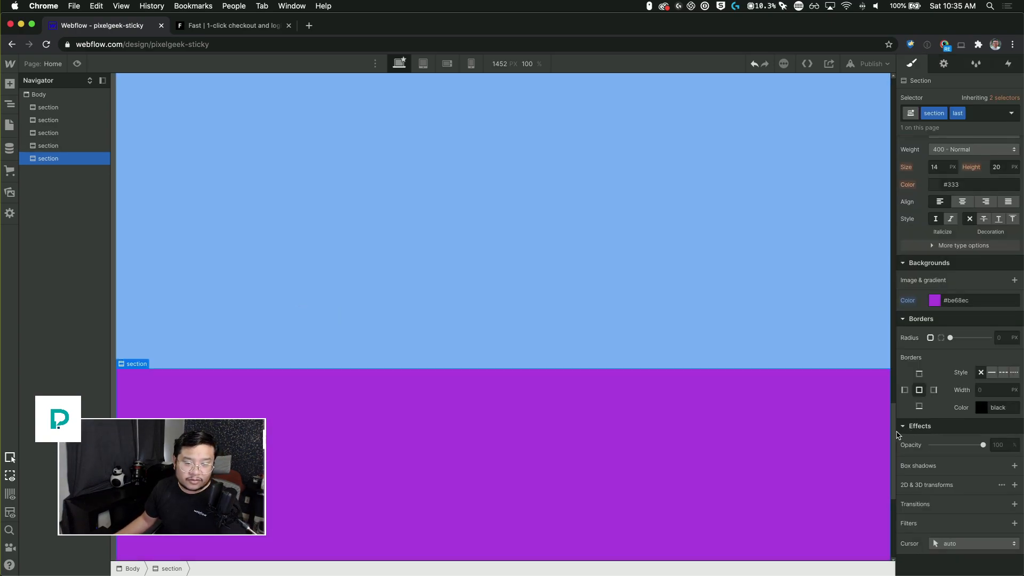
Step: Add a div block to the body and move it to the top, above the sections
left_click_drag(894, 424, 890, 64)
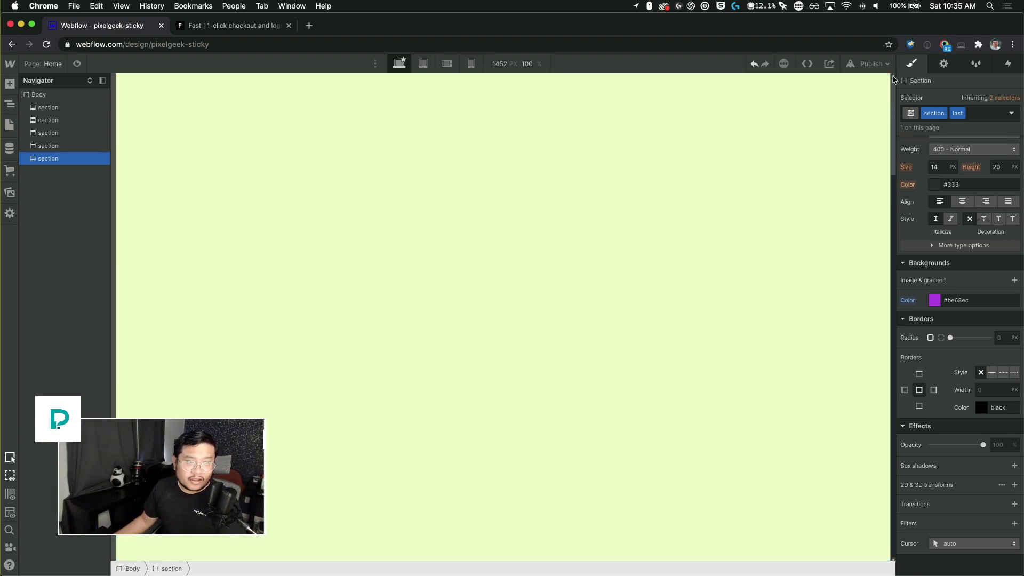
left_click_drag(897, 107, 896, 85)
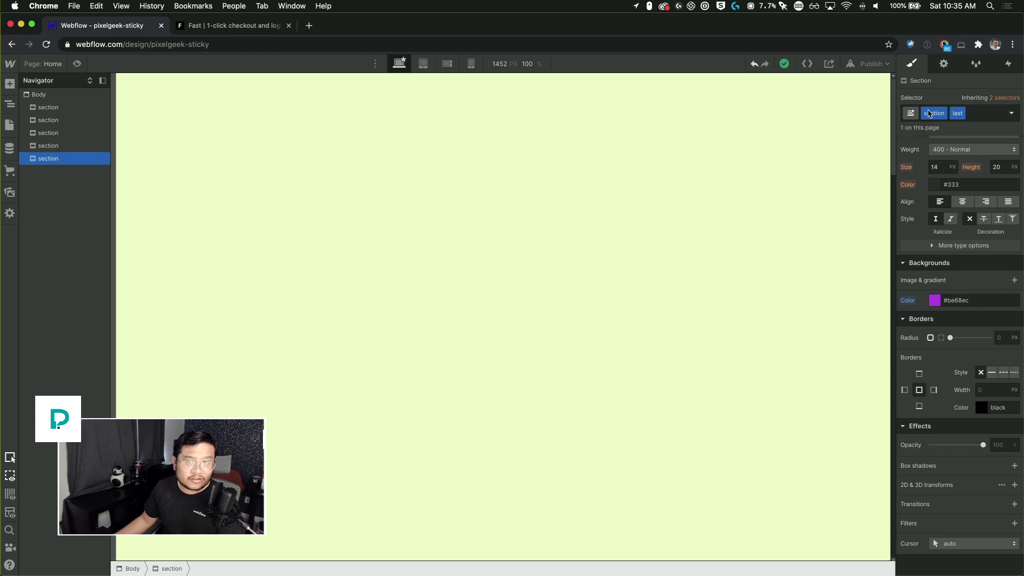
left_click_drag(897, 99, 884, 69)
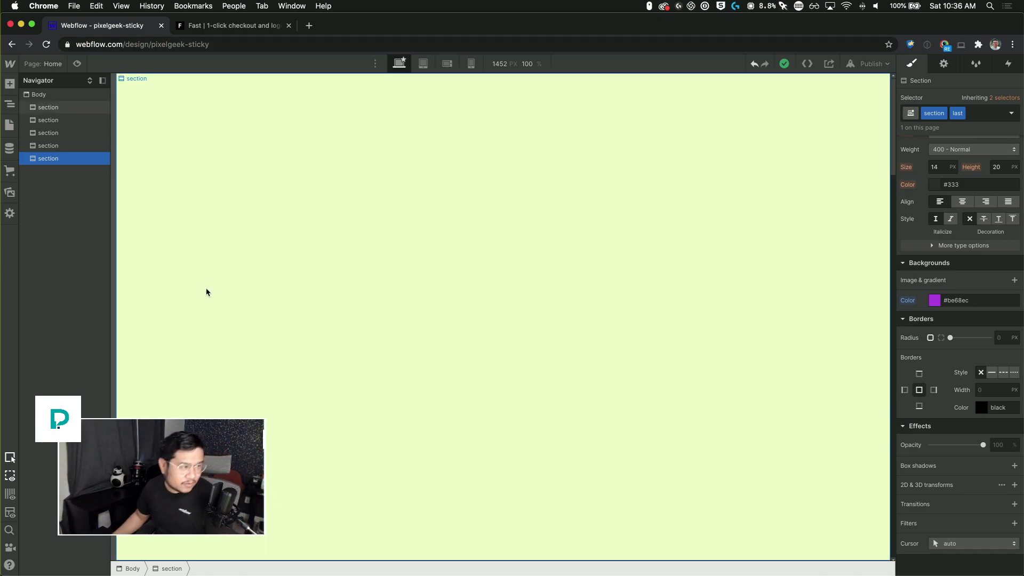
left_click(33, 99)
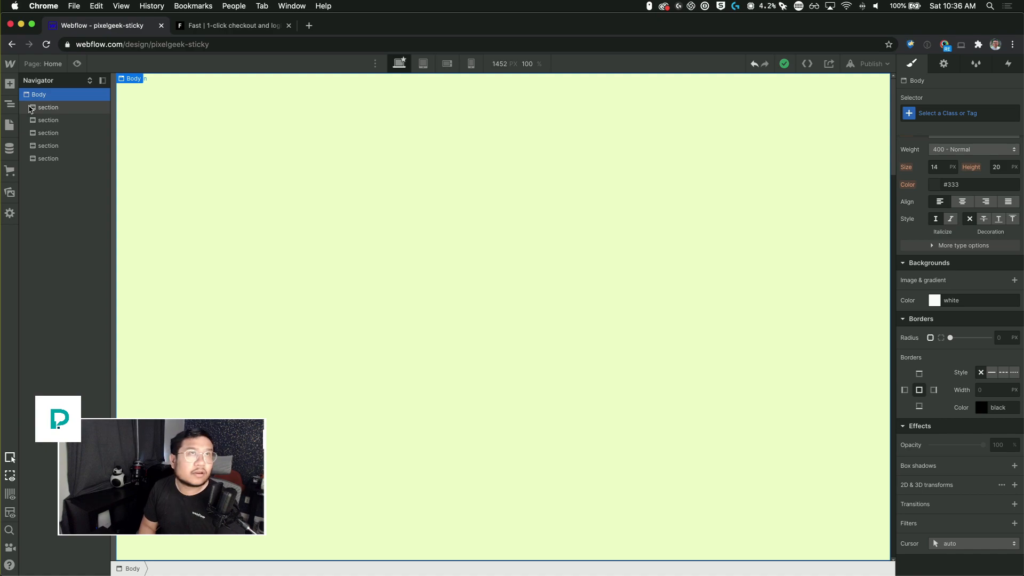
key("ctrl+e")
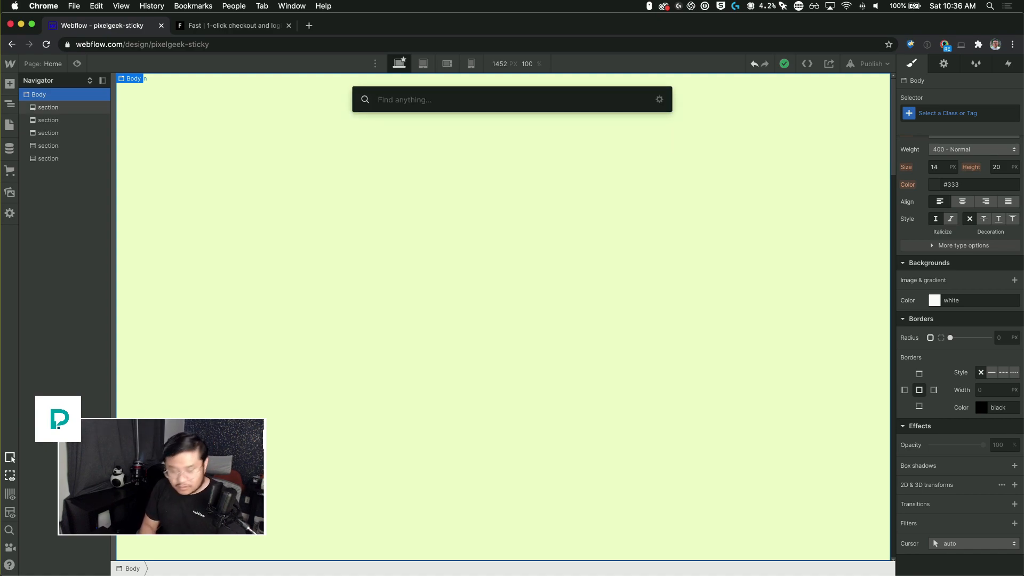
type("div")
key("Return")
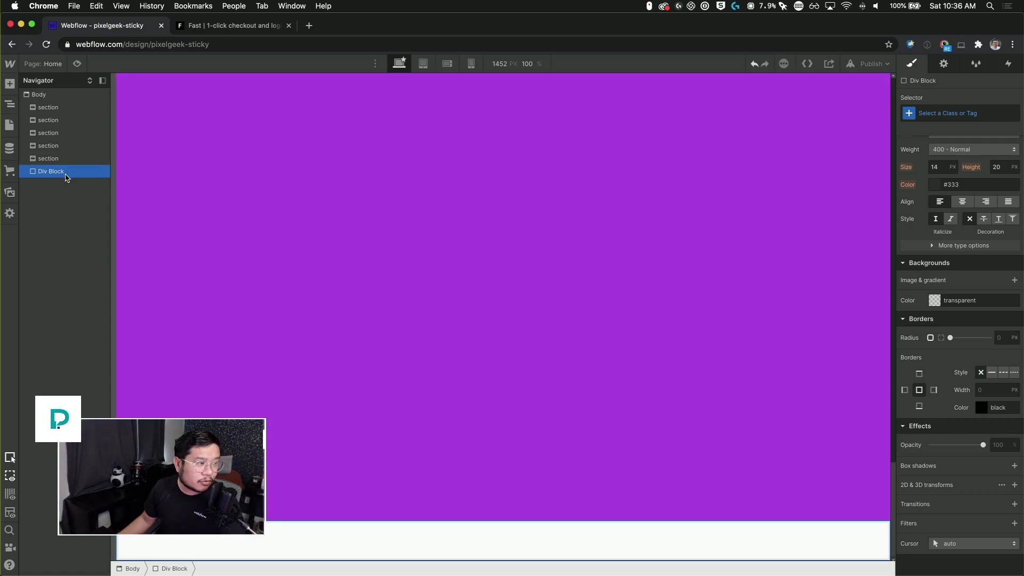
left_click_drag(66, 174, 78, 97)
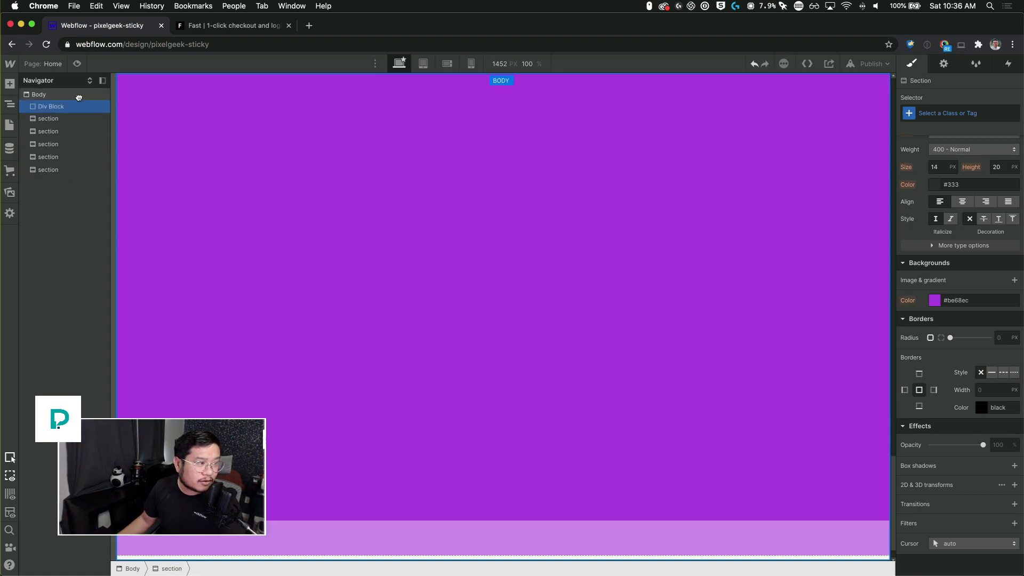
left_click(53, 172)
key("ctrl+Return")
type("con")
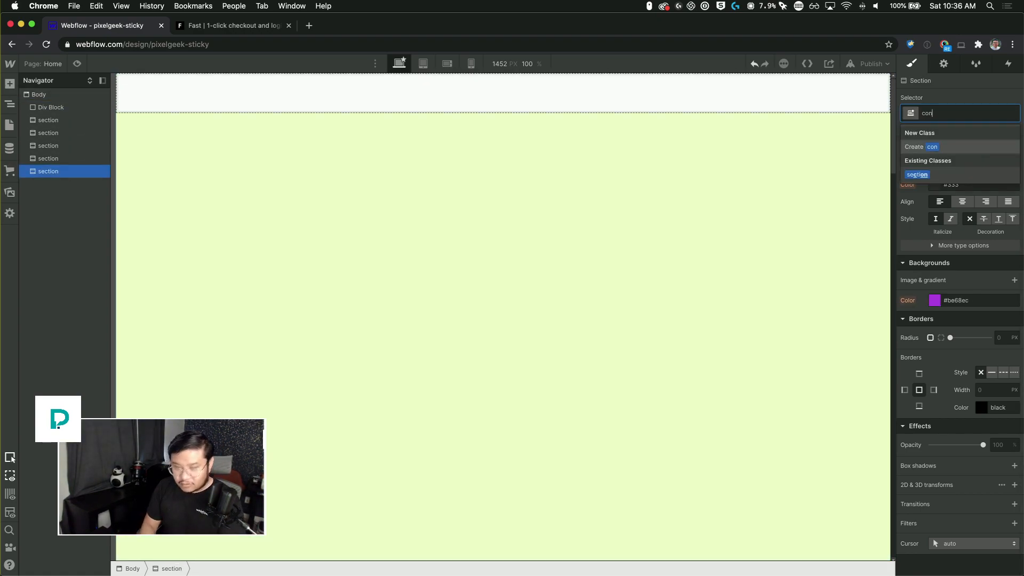
type("tainer")
key("Escape")
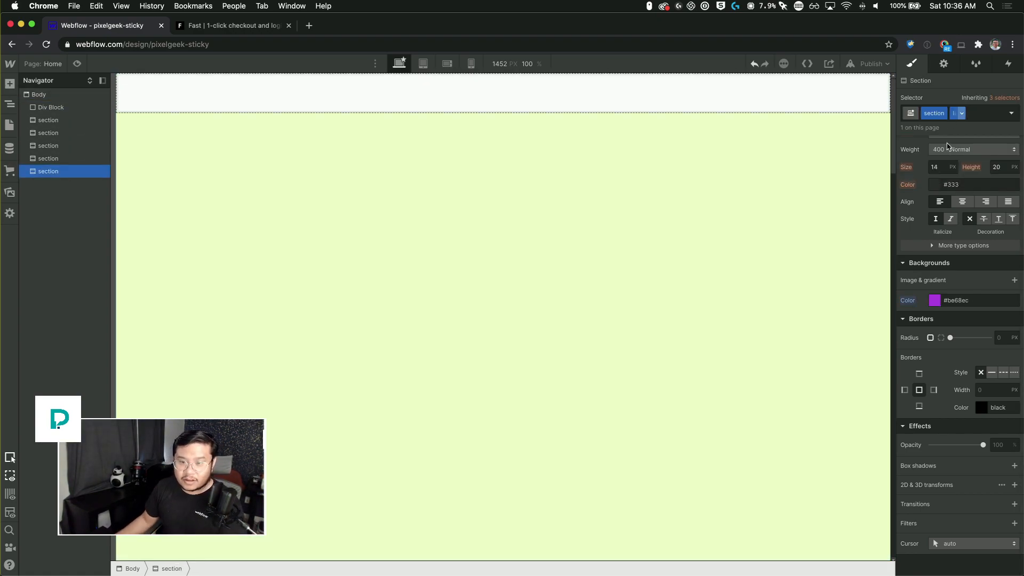
Step: Assign the existing container class to the new div block
left_click(414, 105)
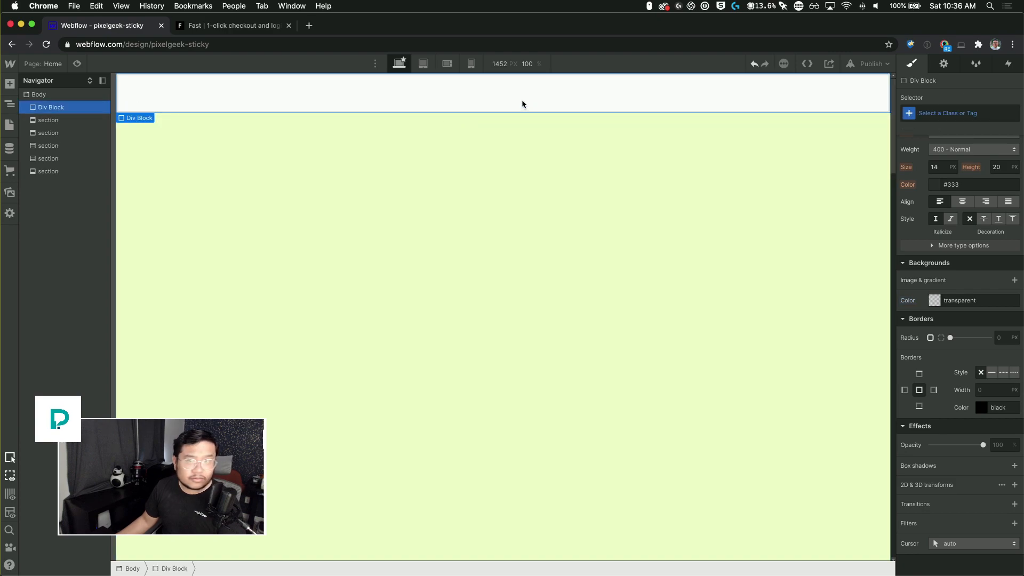
left_click(950, 111)
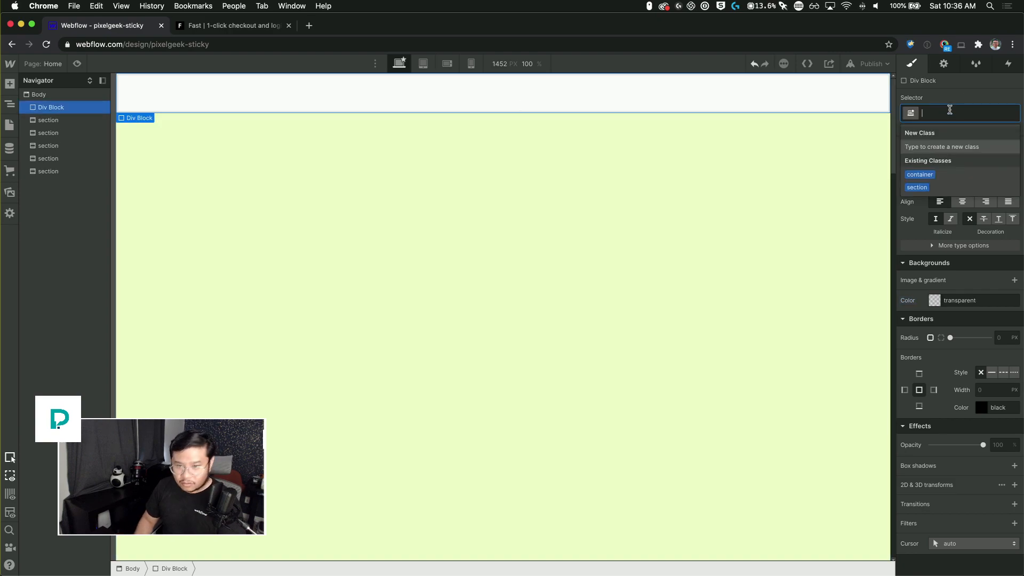
left_click(955, 175)
Step: Set the container's max width to 1200 px and center it with auto left and right margins
left_click(716, 235)
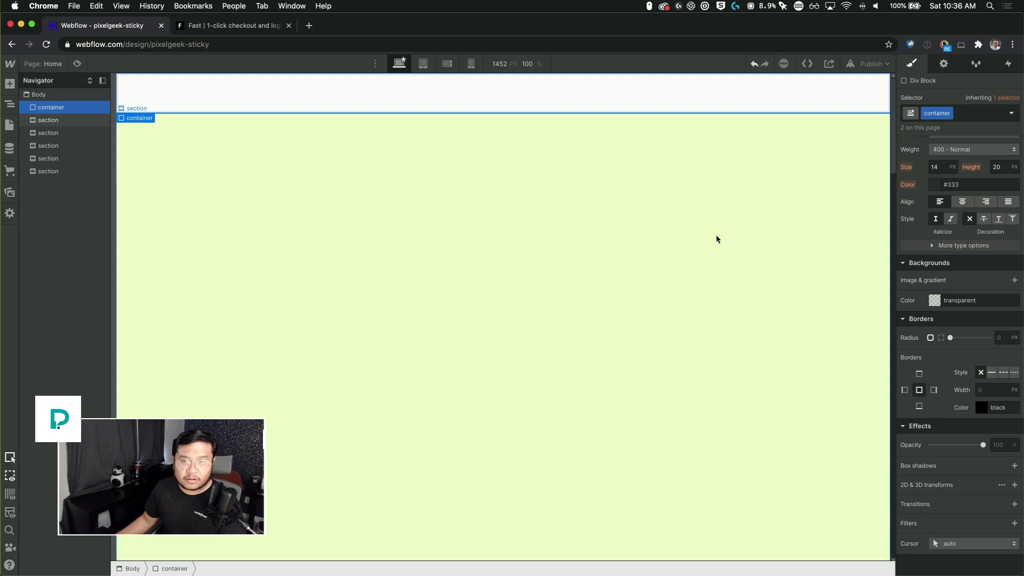
left_click(734, 102)
scroll(946, 247, "up", 5)
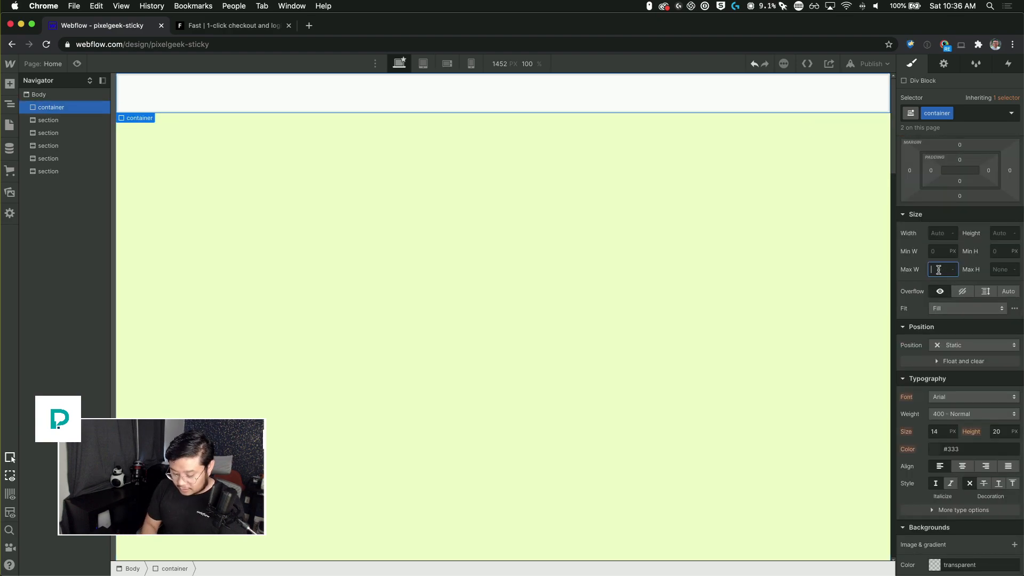
key("Return")
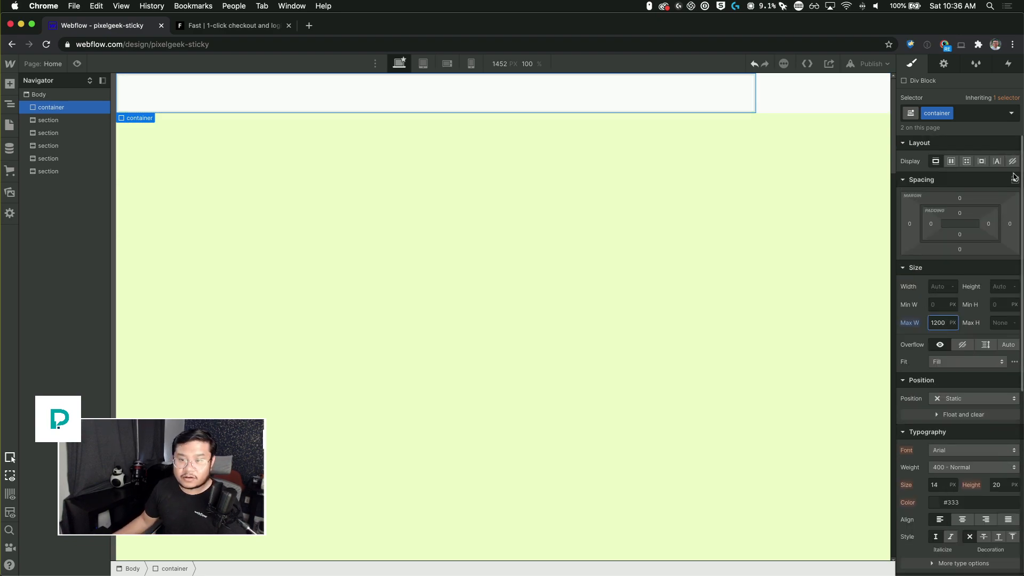
left_click(1015, 180)
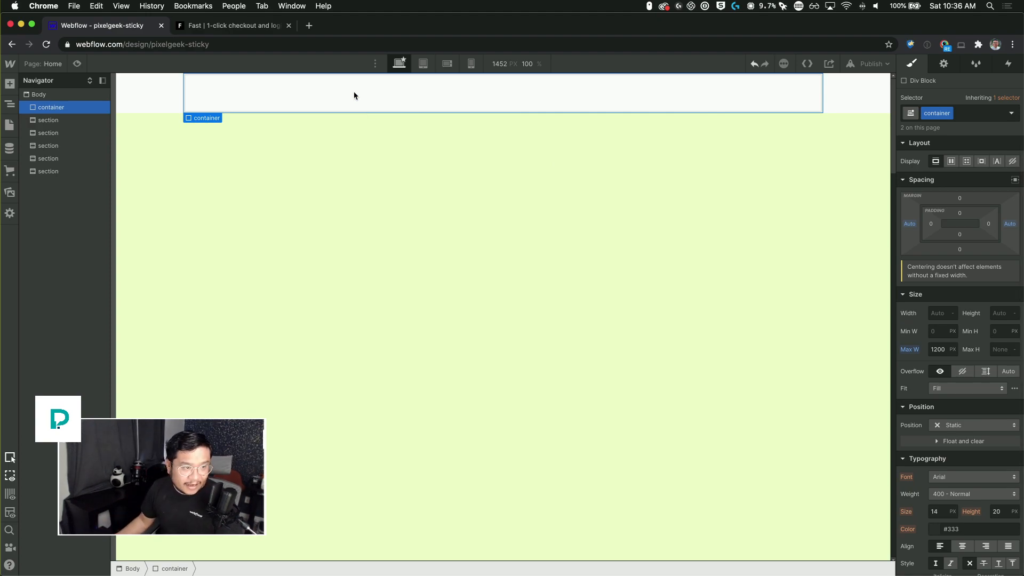
Step: Insert a Grid element inside the container
key("super+e")
type("grid")
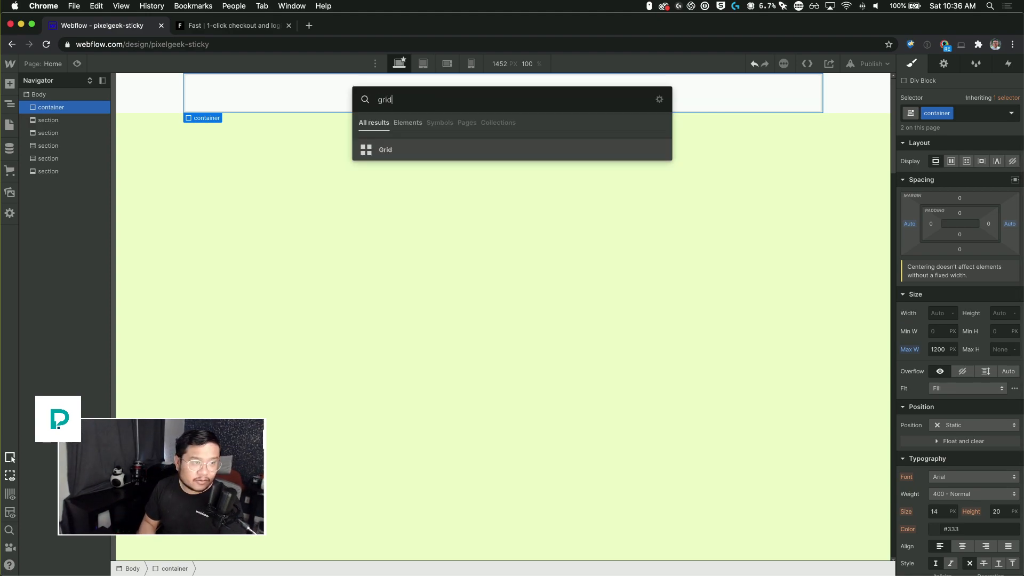
key("Return")
Step: Switch to the fast.co tab and scroll through its hero section to study the layout
left_click(244, 28)
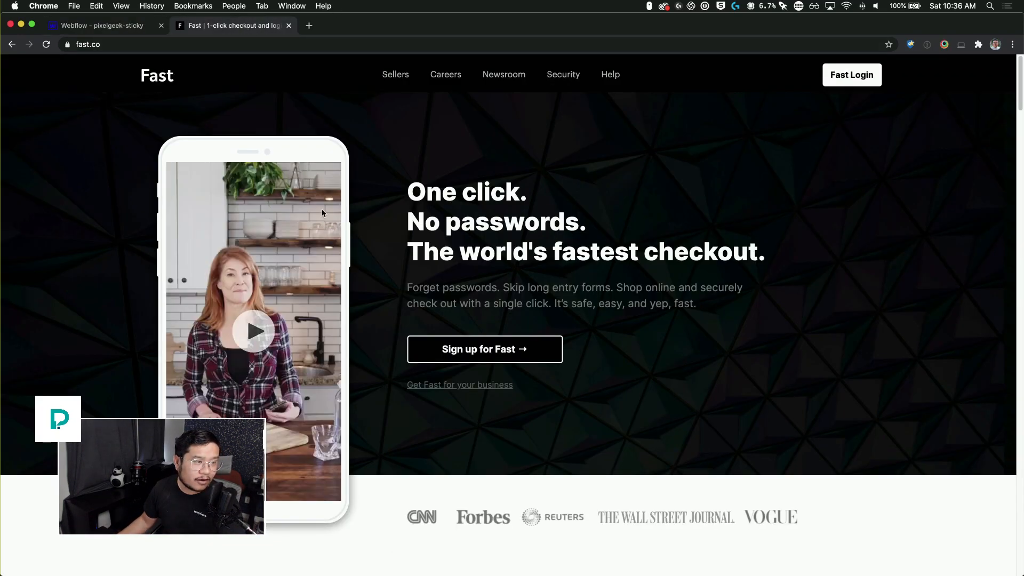
scroll(414, 415, "down", 3)
scroll(414, 415, "up", 3)
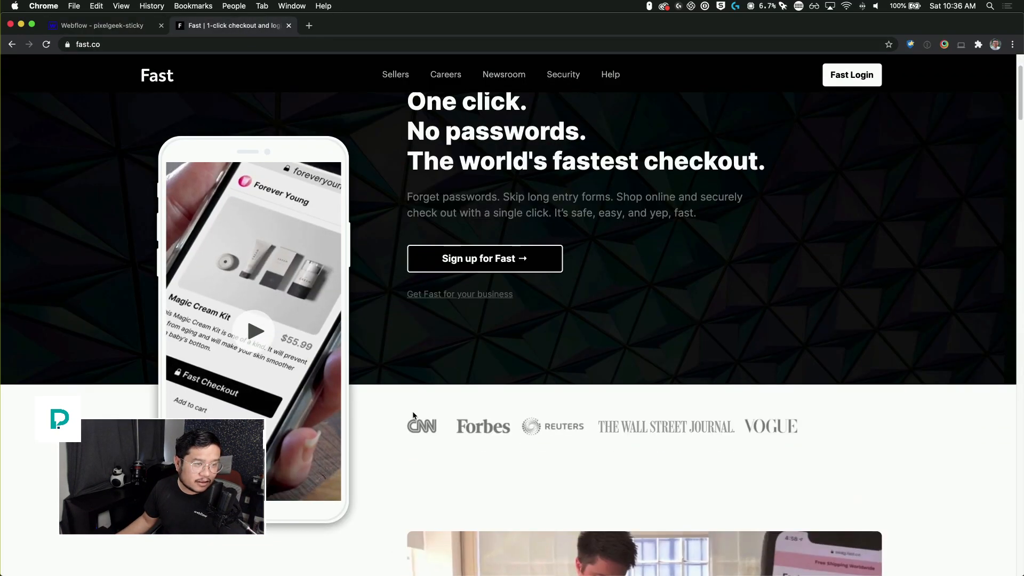
scroll(541, 366, "down", 6)
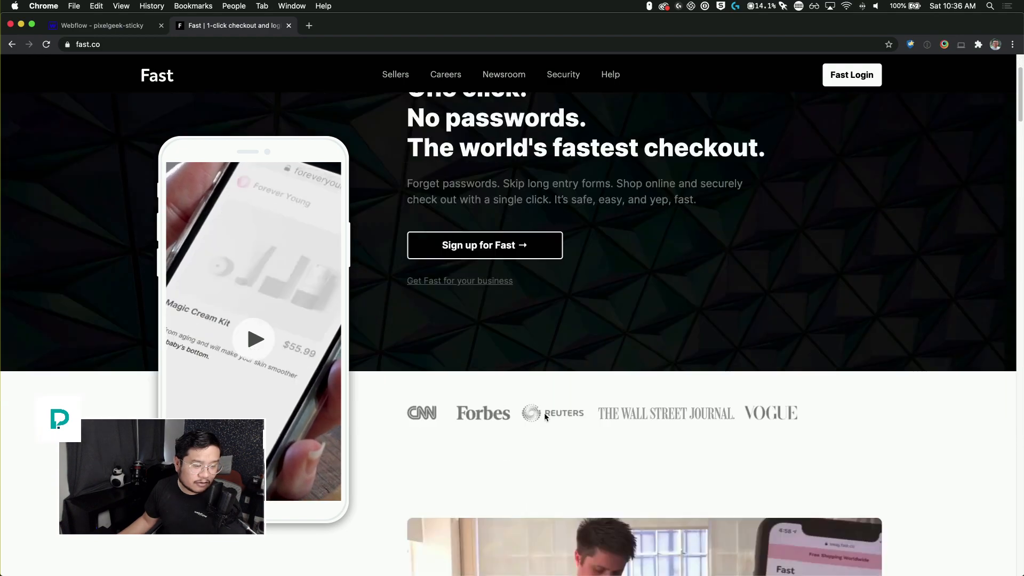
scroll(441, 248, "up", 6)
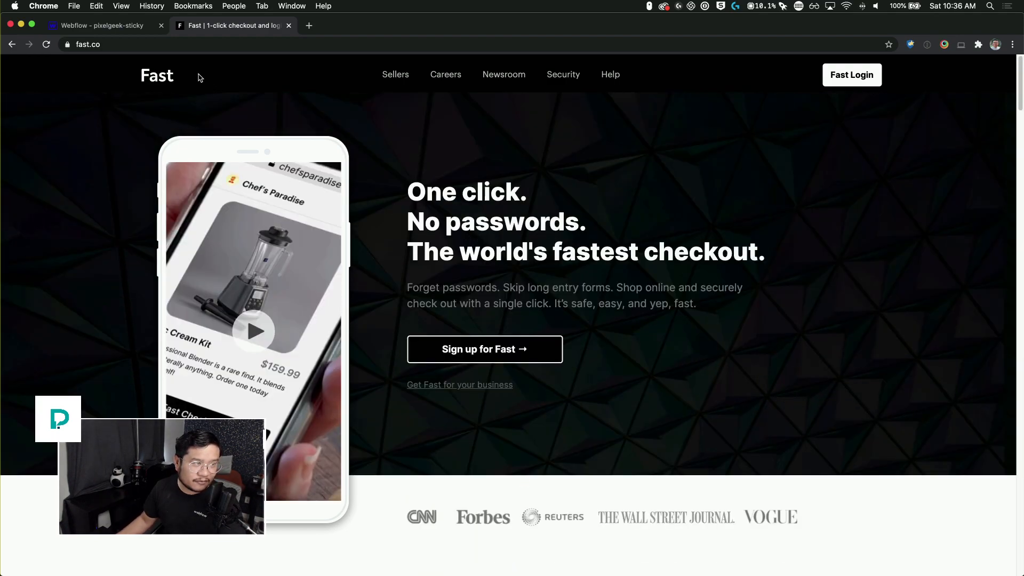
left_click(122, 26)
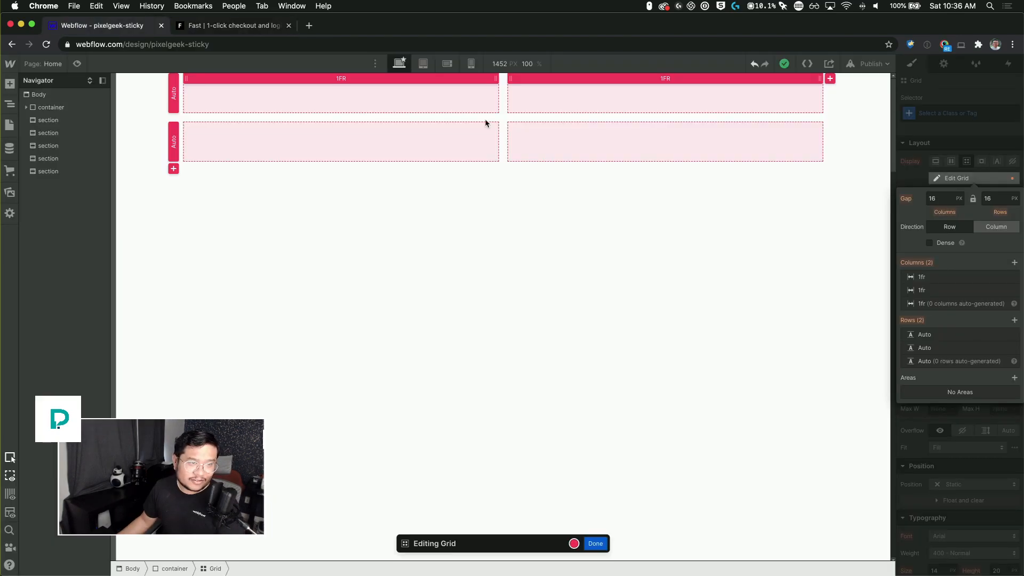
Step: Edit the grid to remove its second row, leaving two columns in one row
left_click(1013, 348)
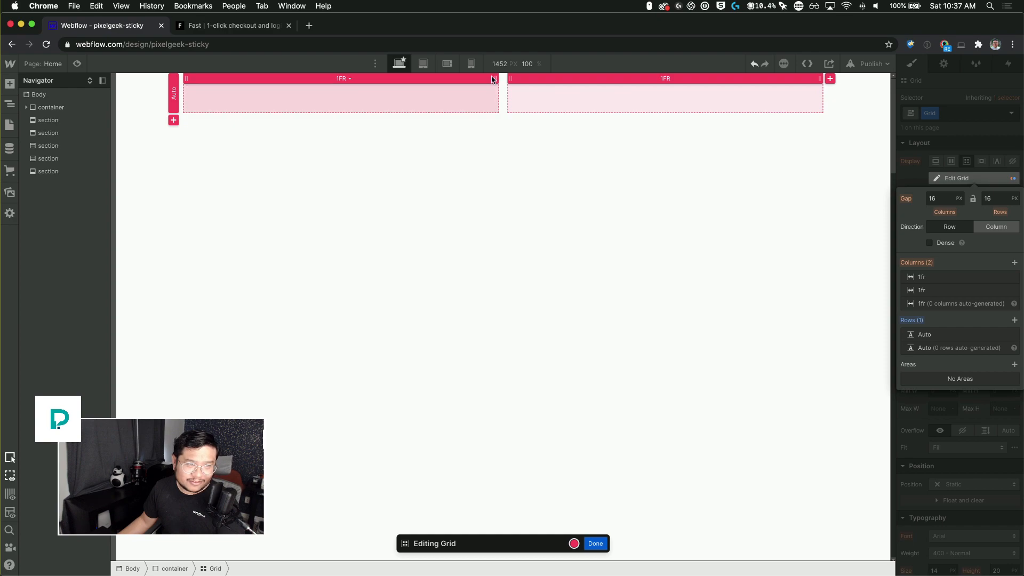
left_click_drag(495, 78, 458, 80)
left_click(980, 178)
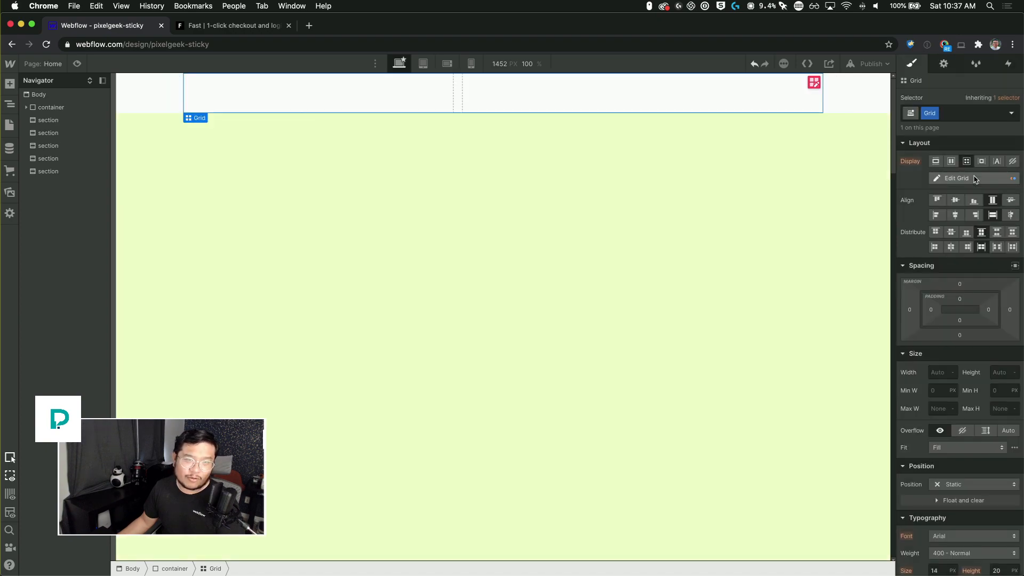
Step: Add a div block in the grid's first cell and give it a new class named iphone
left_click(284, 98)
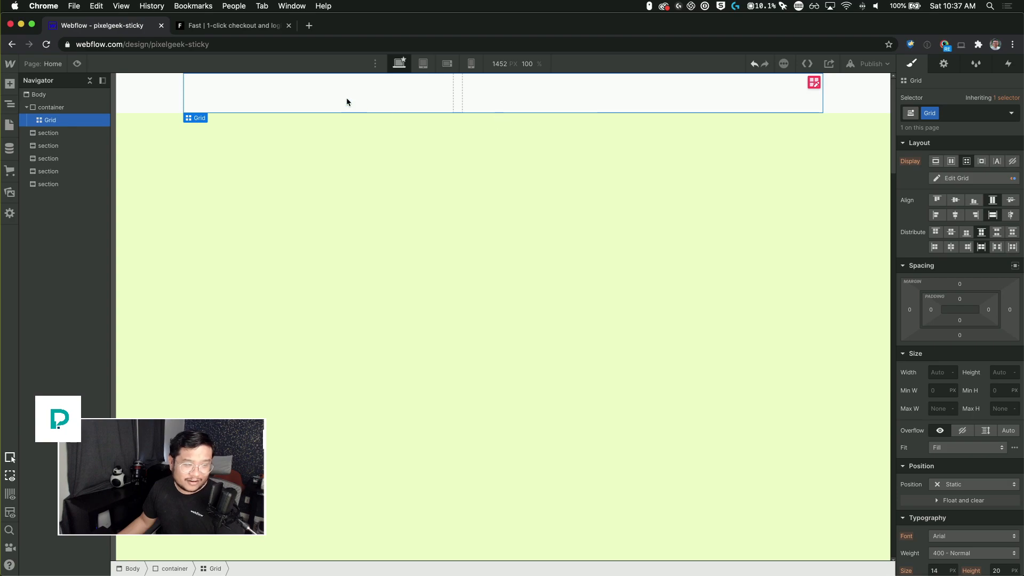
key("super+e")
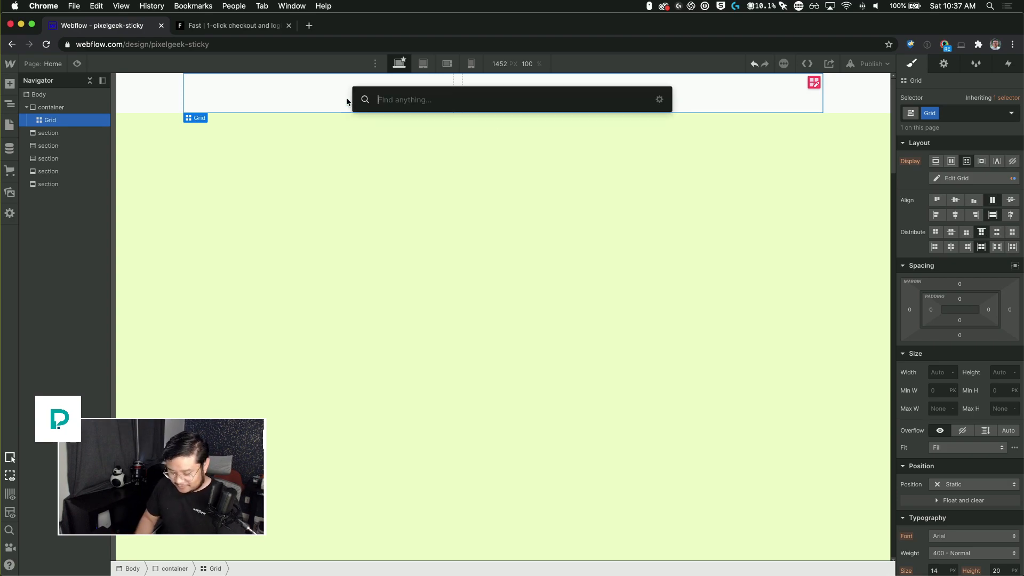
type("div")
key("Return")
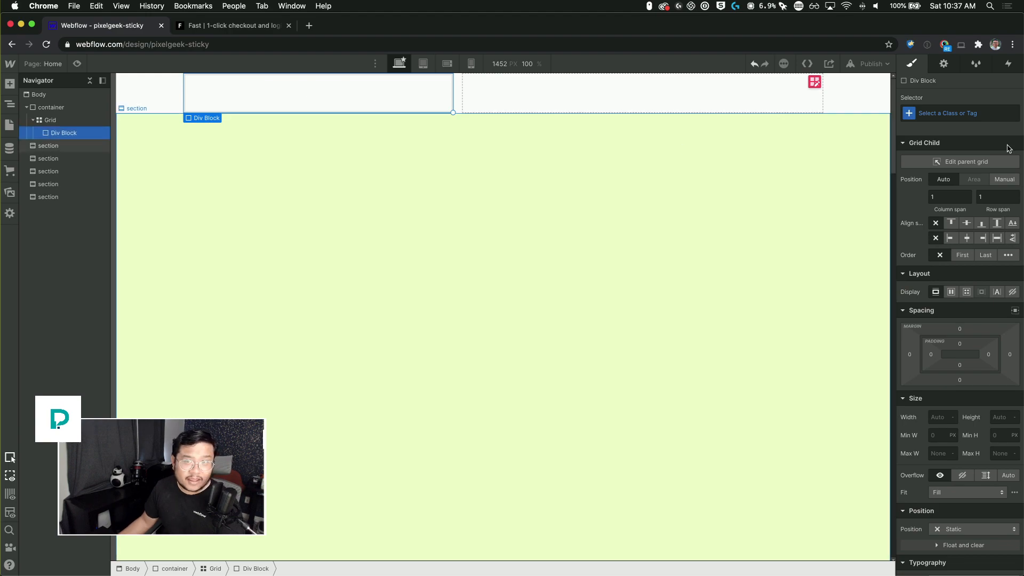
key("super+Return")
type("iphone")
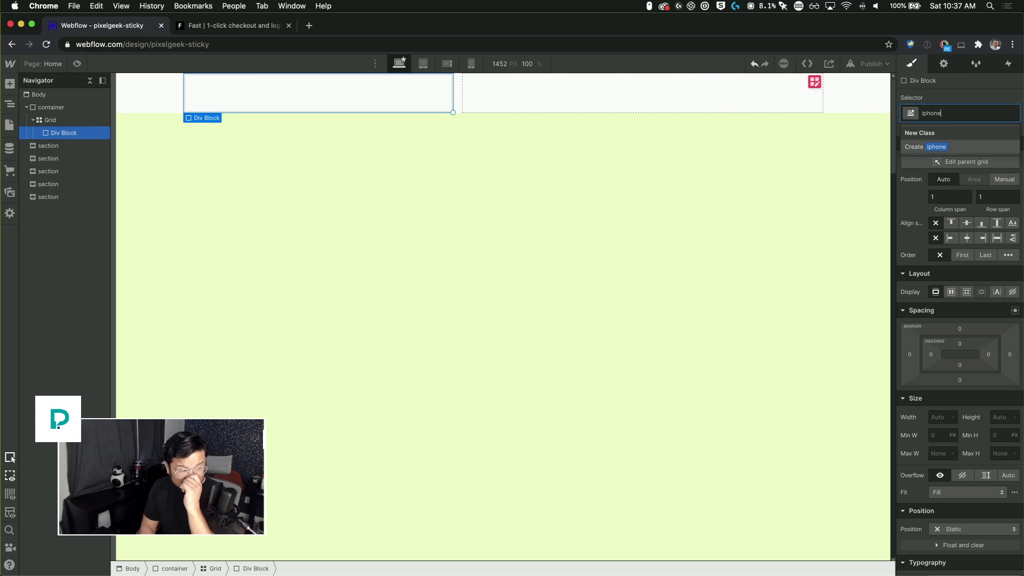
key("Return")
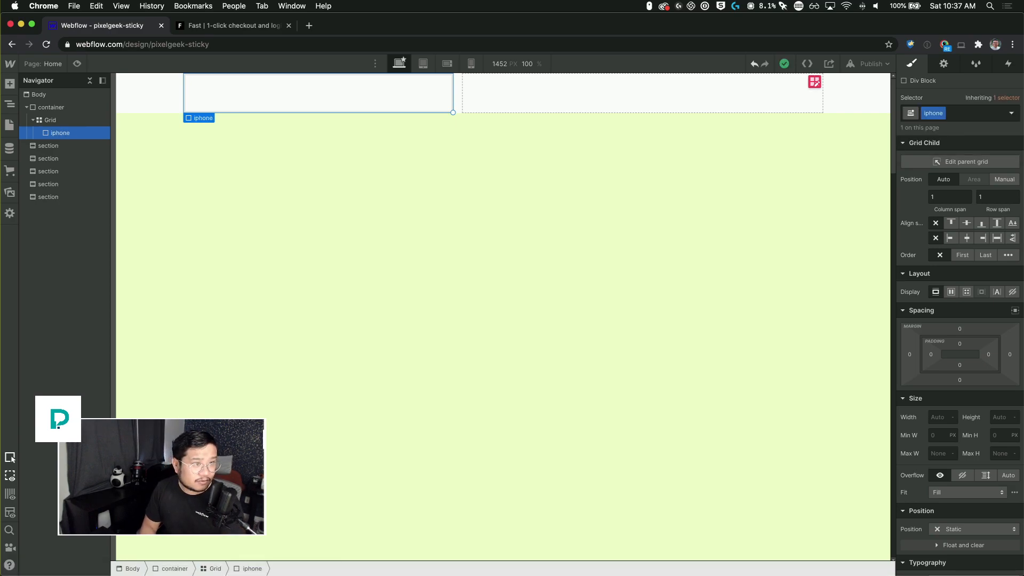
Step: Give the iphone block a 40 px corner radius and a gray background color
scroll(955, 419, "down", 10)
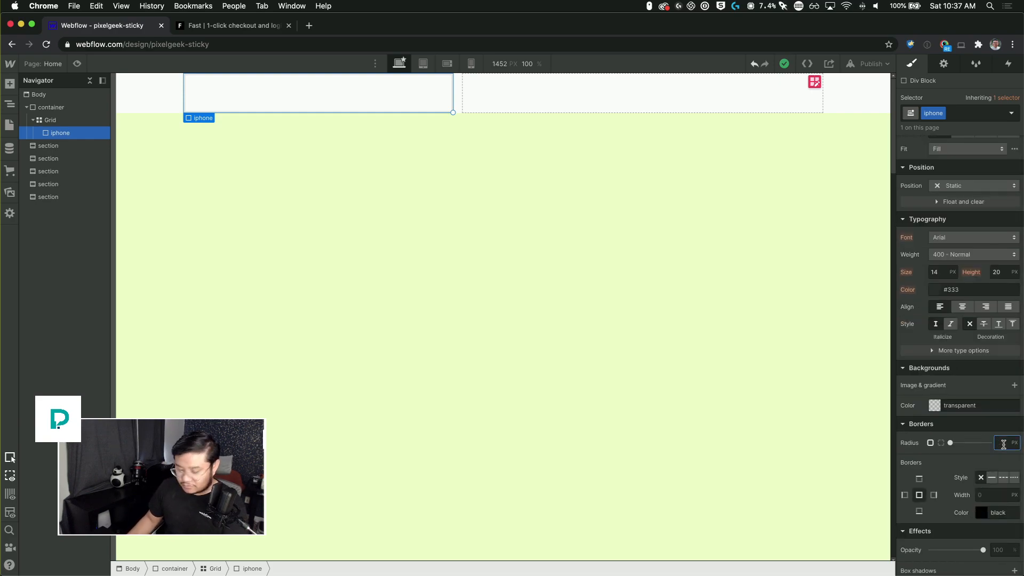
type("40")
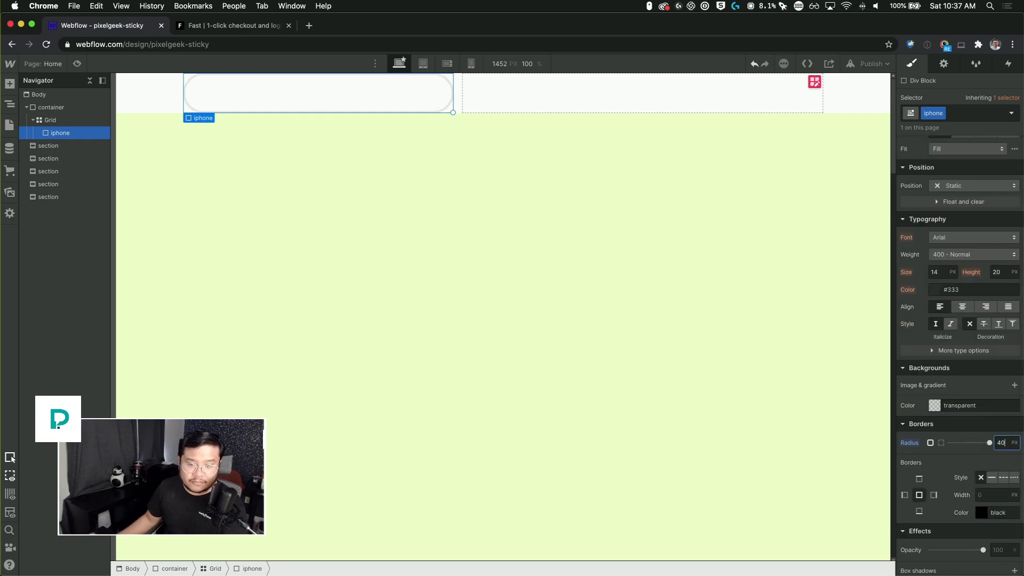
left_click(934, 406)
left_click_drag(923, 298, 867, 250)
left_click(994, 174)
scroll(998, 219, "up", 7)
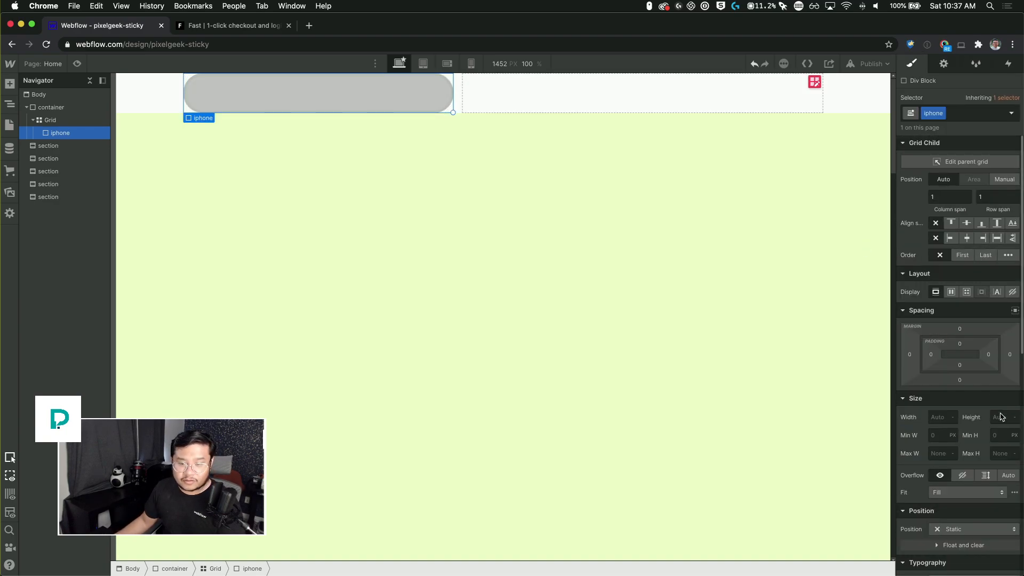
Step: Set the iphone block's height to 580 px
type("500")
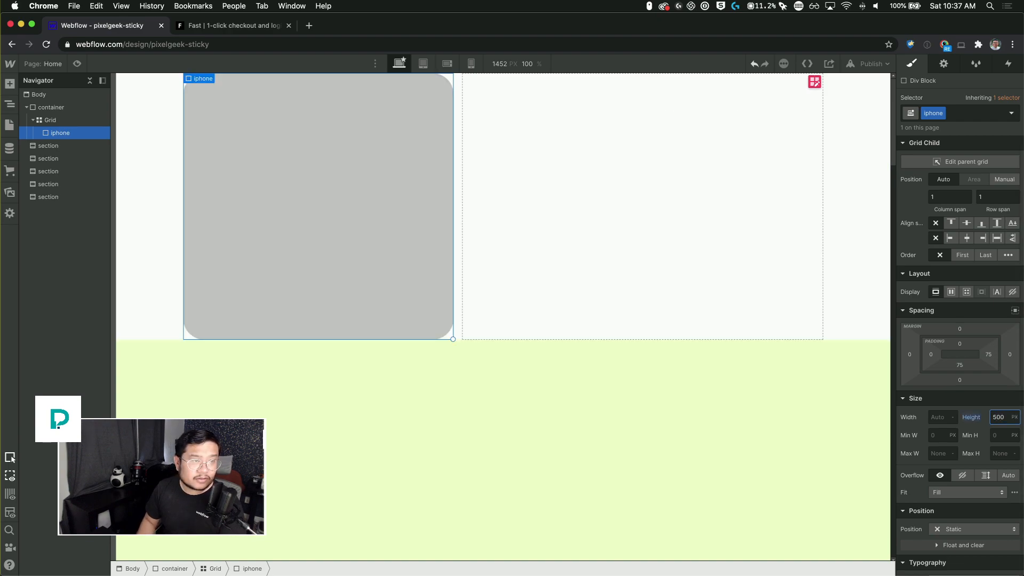
key("shift+Up")
key("shift+Up")
key("shift+Up")
key("shift+Up")
key("shift+Up")
key("shift+Up")
key("shift+Up")
key("shift+Up")
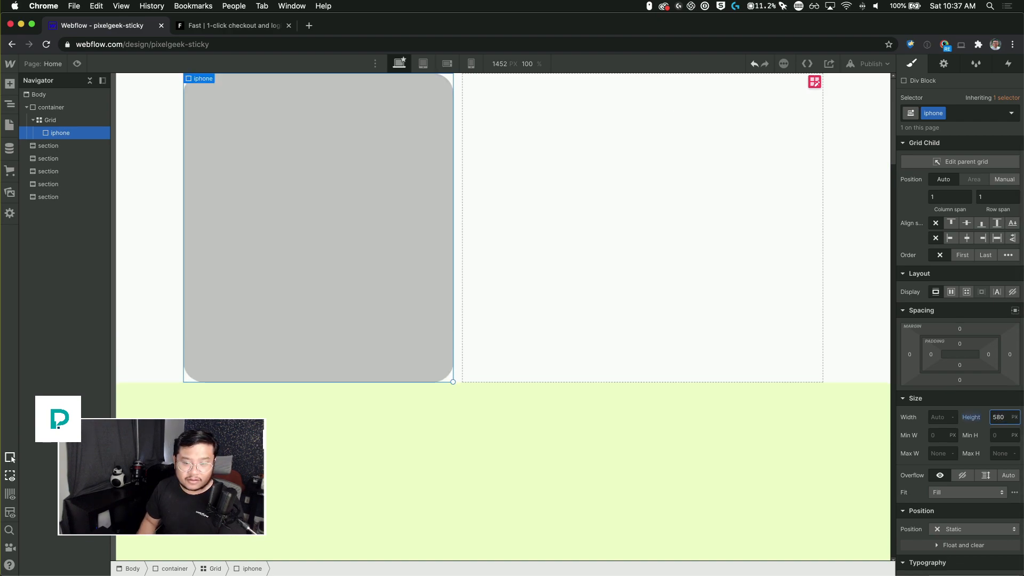
Step: Set the iphone block's height to 600 px and width to 330 px, and center it within its grid cell
key("shift+Up")
key("shift+Up")
key("Tab")
key("shift+Tab")
key("shift+Tab")
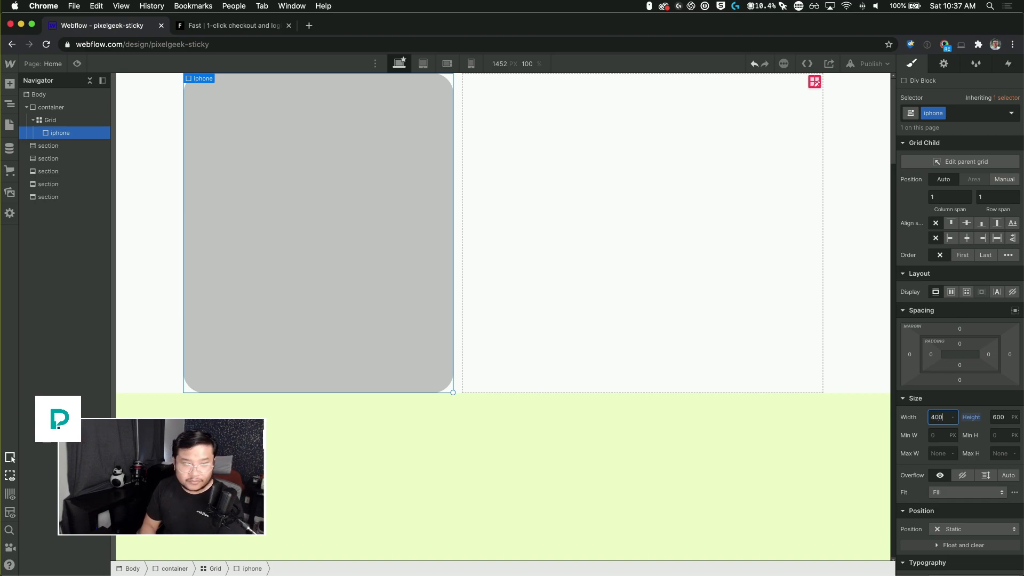
type("400")
key("shift+Down")
key("shift+Down")
key("shift+Down")
key("shift+Down")
key("shift+Down")
key("shift+Down")
key("shift+Down")
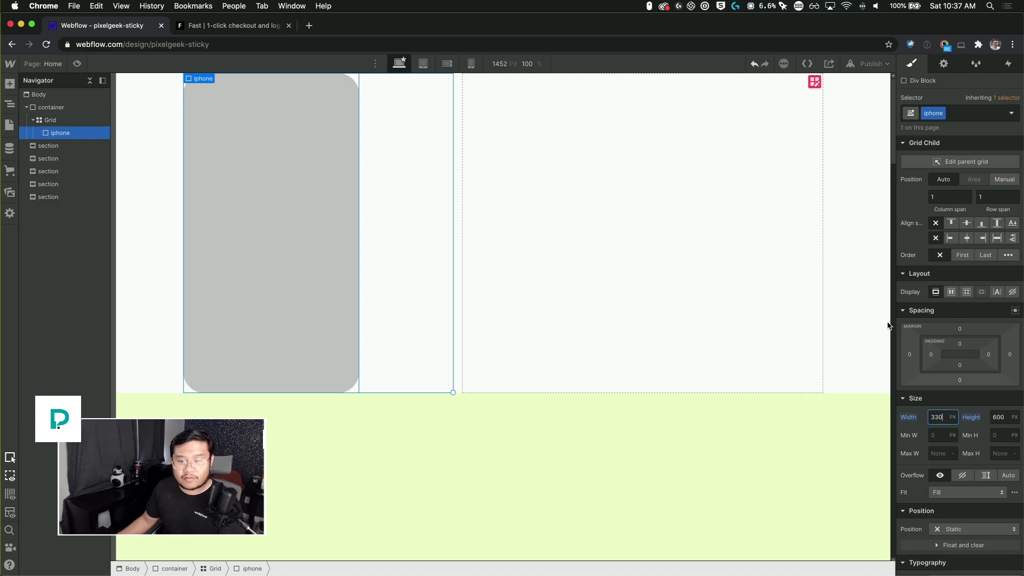
left_click(968, 238)
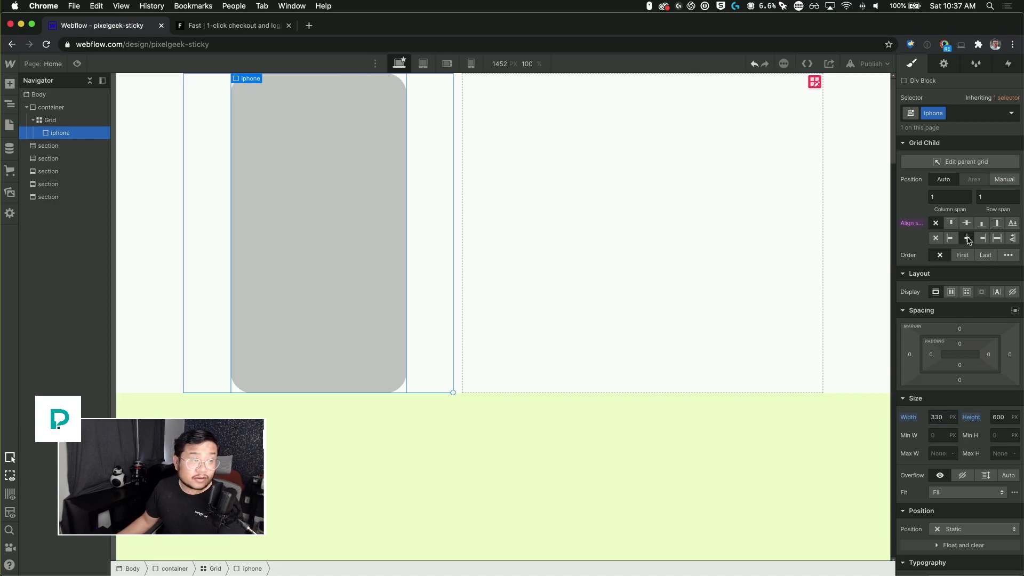
Step: Add a div block above the container, give it a new class named sticky container, and set its position to Relative
left_click(54, 108)
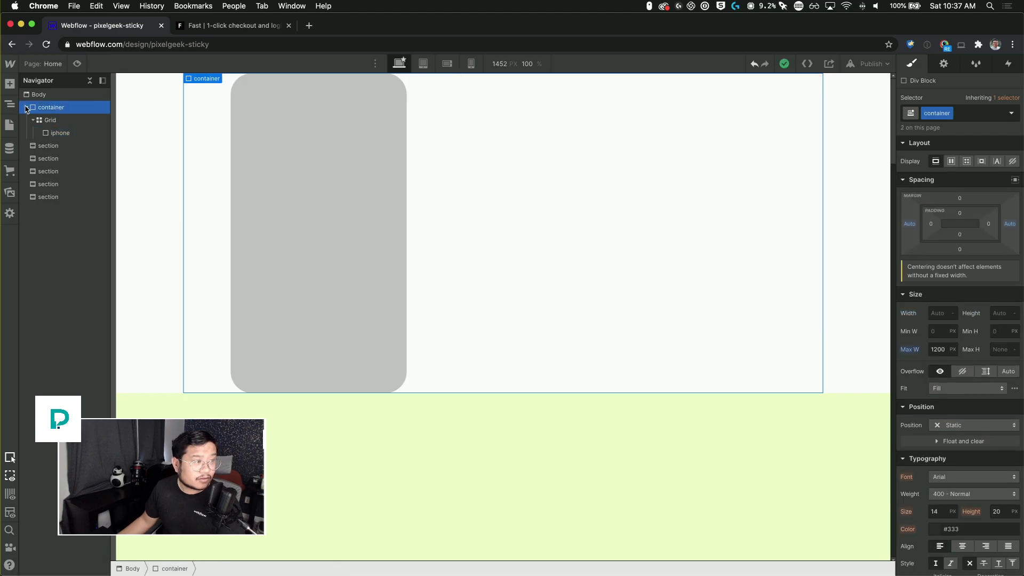
left_click(25, 107)
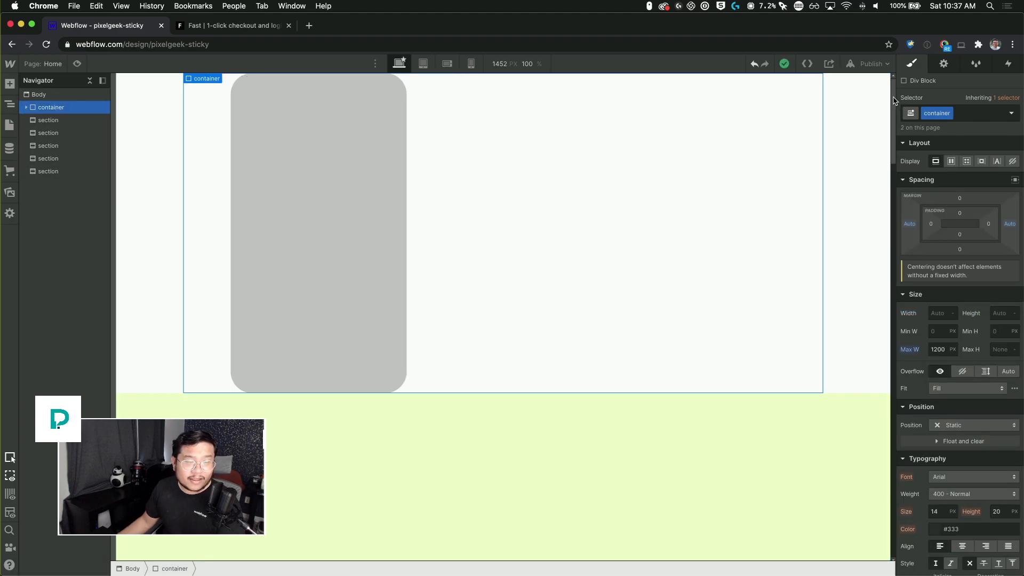
mouse_move(895, 101)
left_mouse_down()
mouse_move(903, 488)
mouse_move(891, 95)
left_mouse_up()
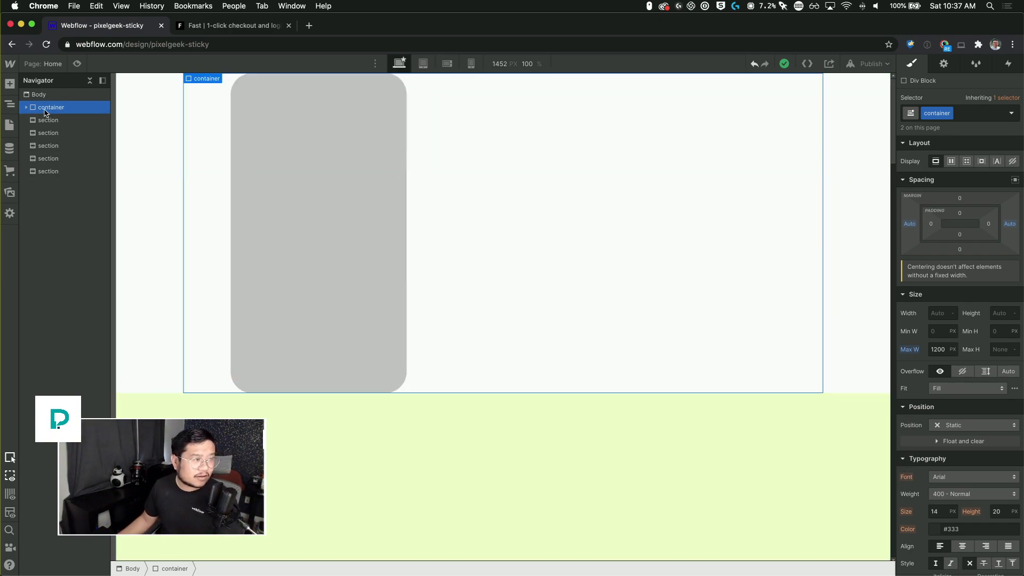
left_click(26, 107)
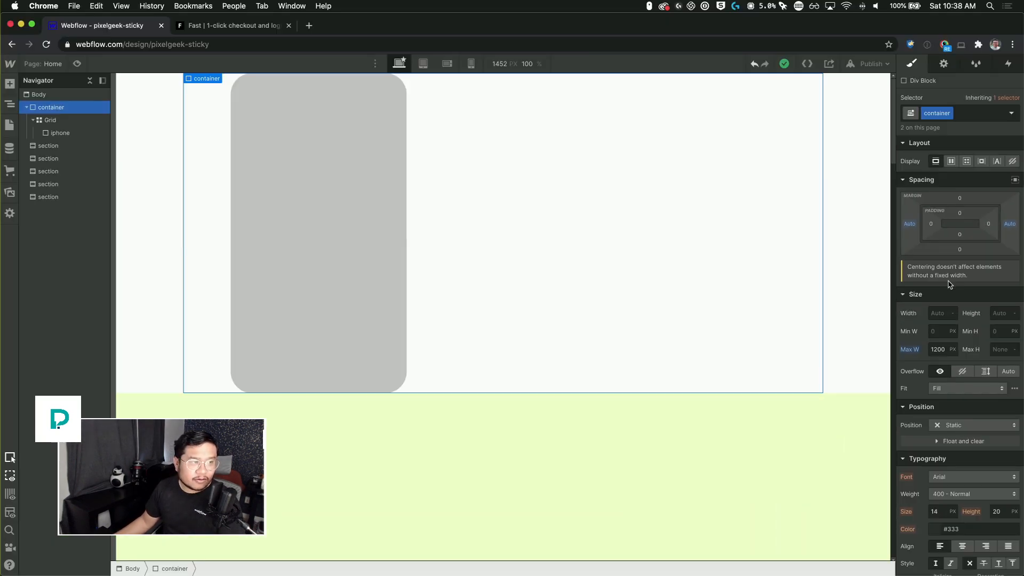
left_click(66, 121)
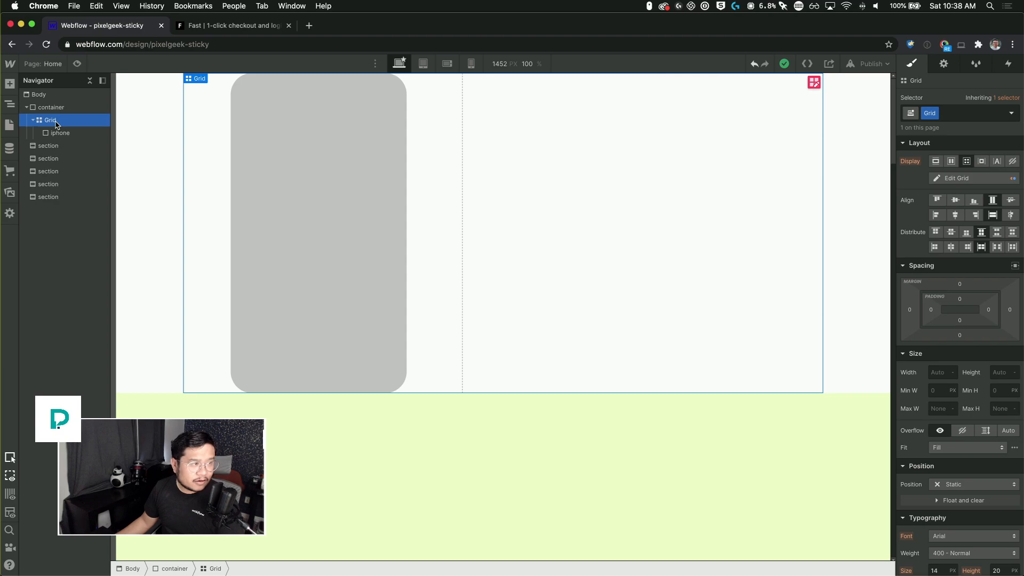
left_click(65, 108)
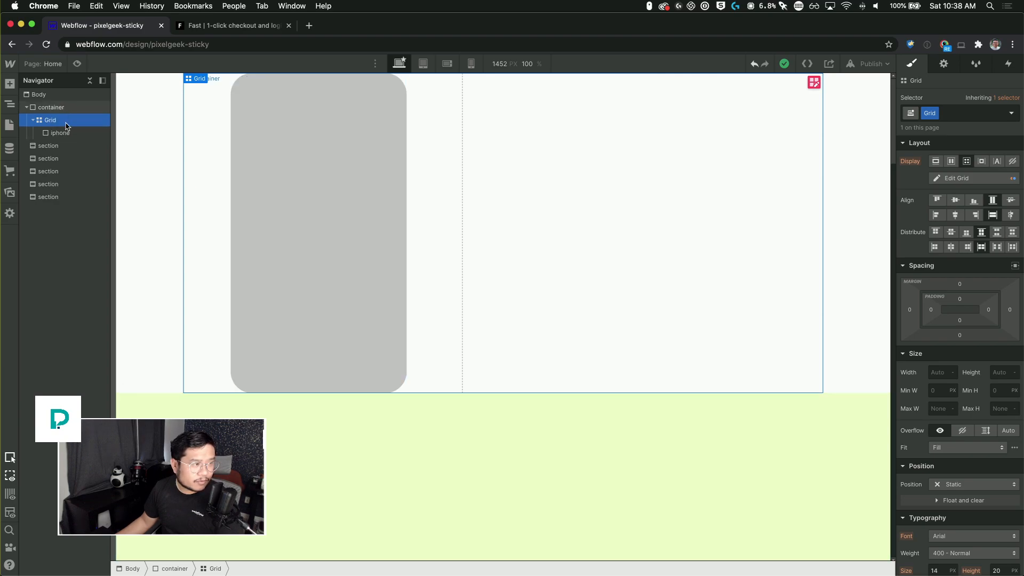
key("a")
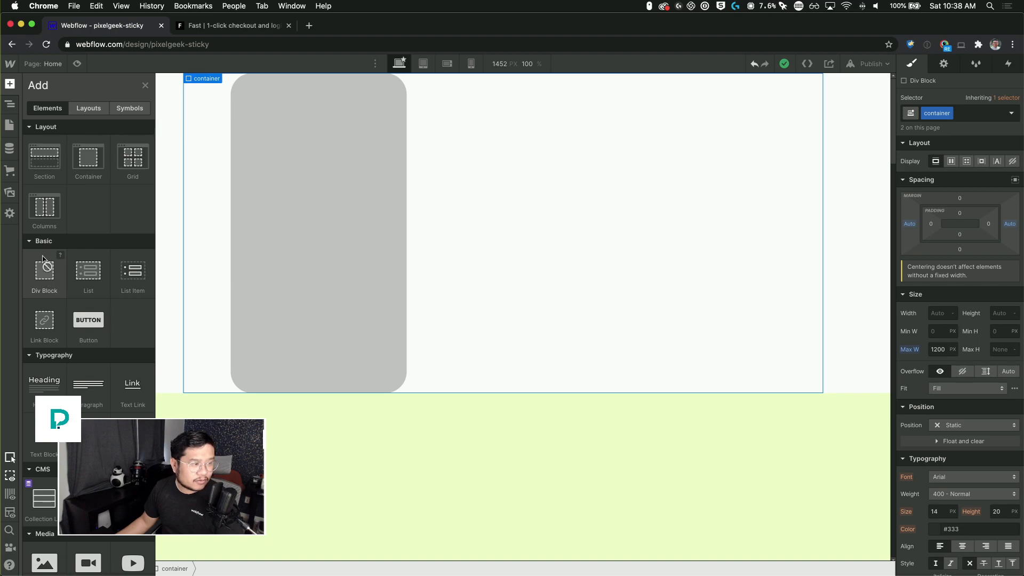
left_click_drag(42, 260, 68, 112)
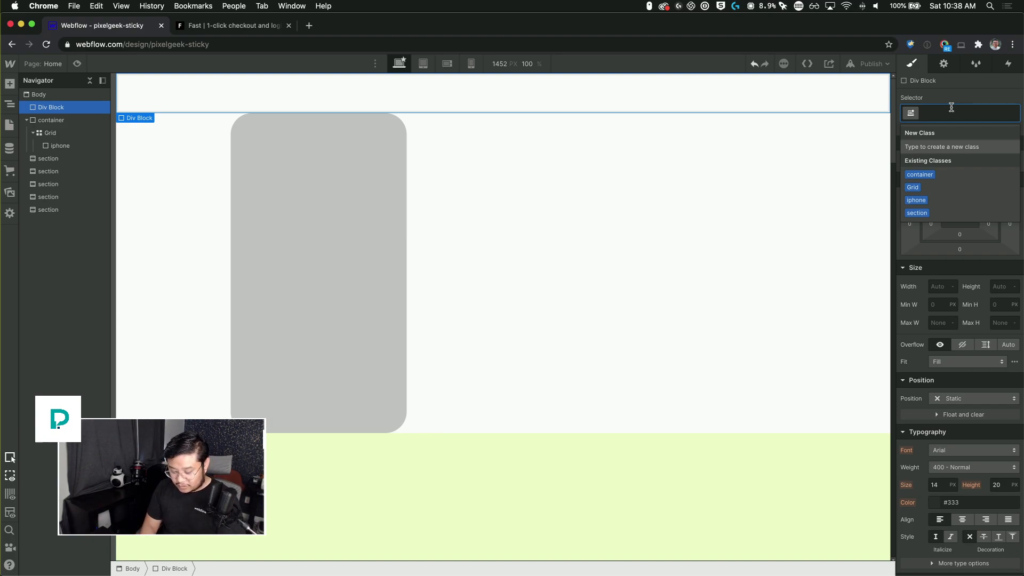
type("sticky container")
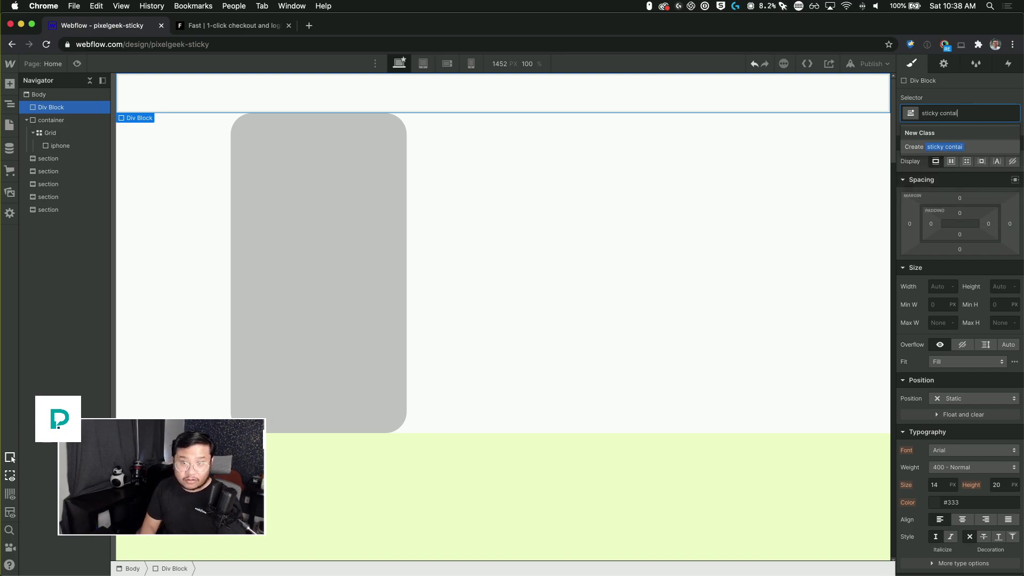
key("Return")
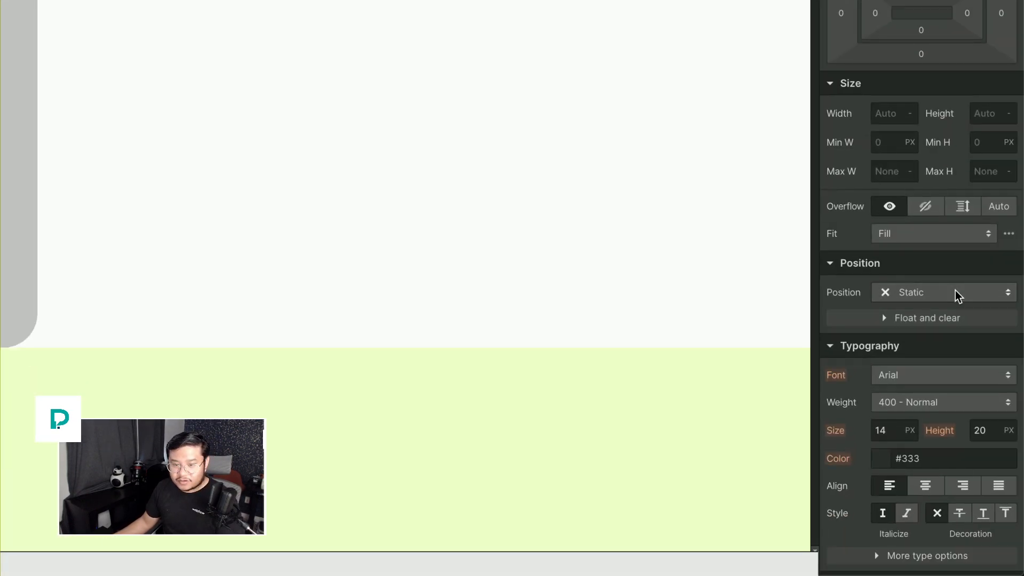
left_click(956, 292)
left_click(950, 316)
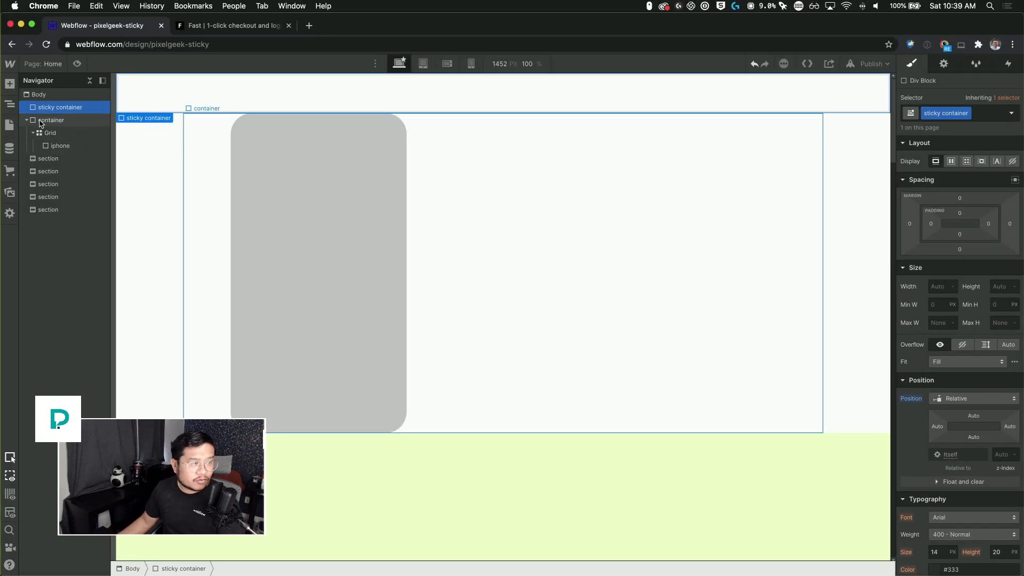
Step: Nest the container and the following sections inside the sticky container, leaving the last section outside
left_click_drag(40, 123, 95, 133)
left_click_drag(36, 147, 92, 157)
left_click_drag(37, 172, 90, 172)
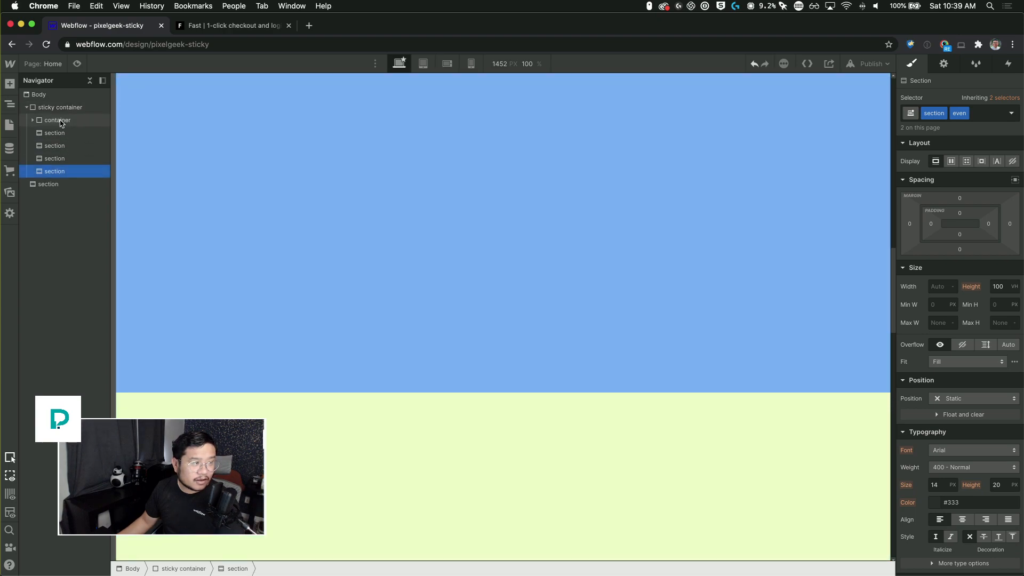
Step: Add a combo class named sticky to the container
left_click(61, 122)
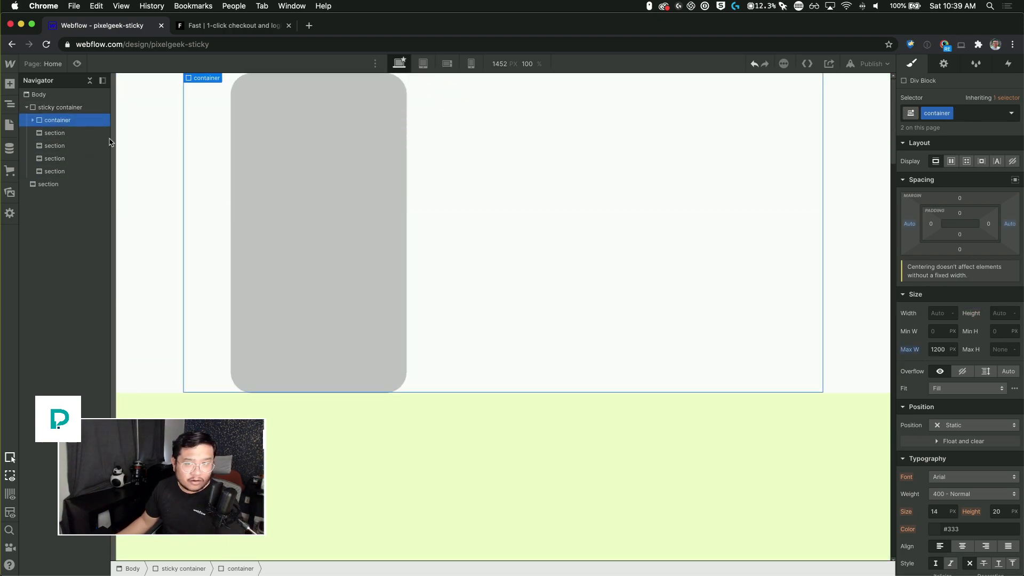
left_click(964, 116)
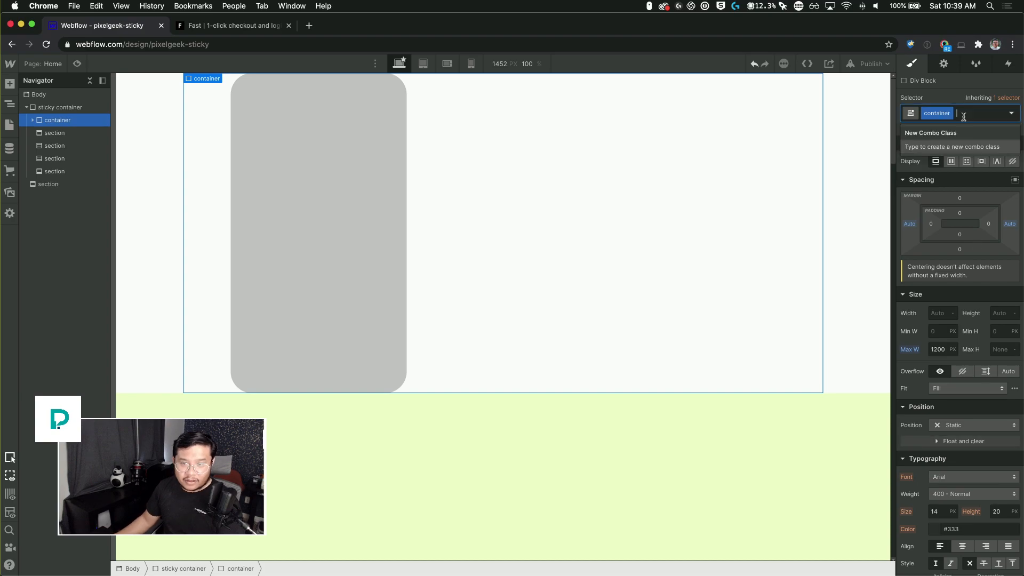
type("sticky")
key("Return")
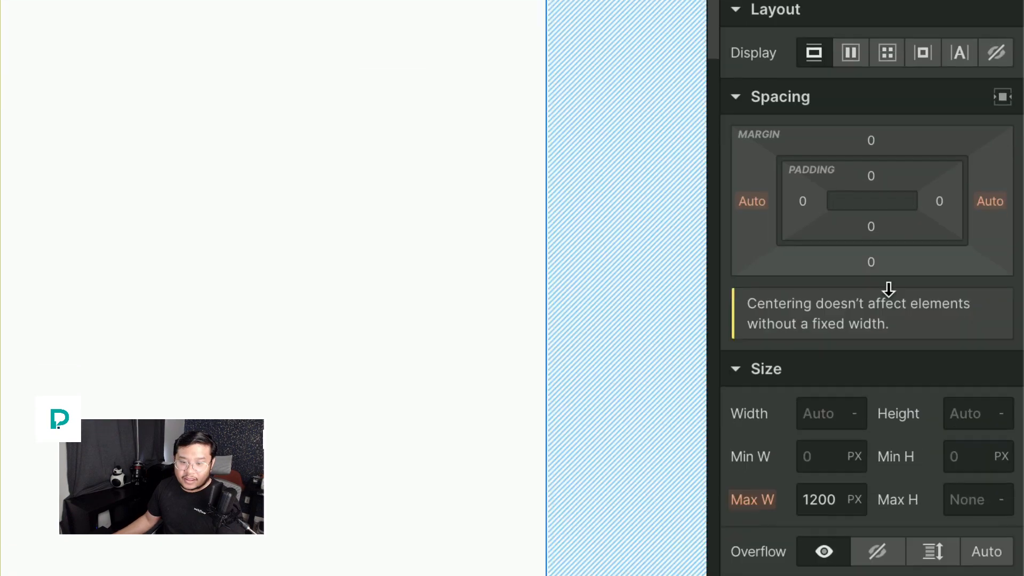
Step: Set the container's position to Sticky with a top offset of 30 px
scroll(889, 288, "down", 8)
left_click(927, 299)
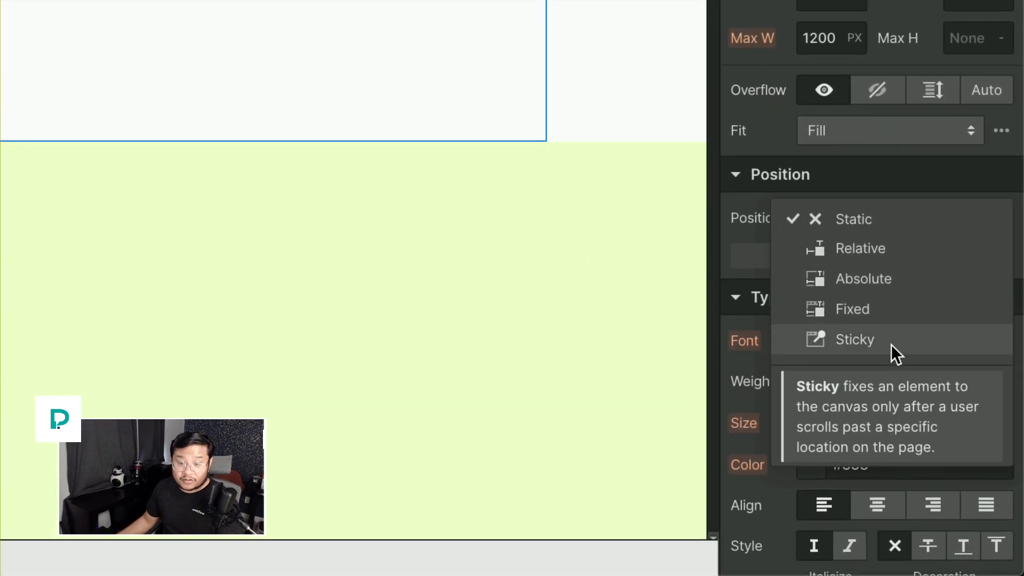
left_click(891, 396)
left_click(907, 265)
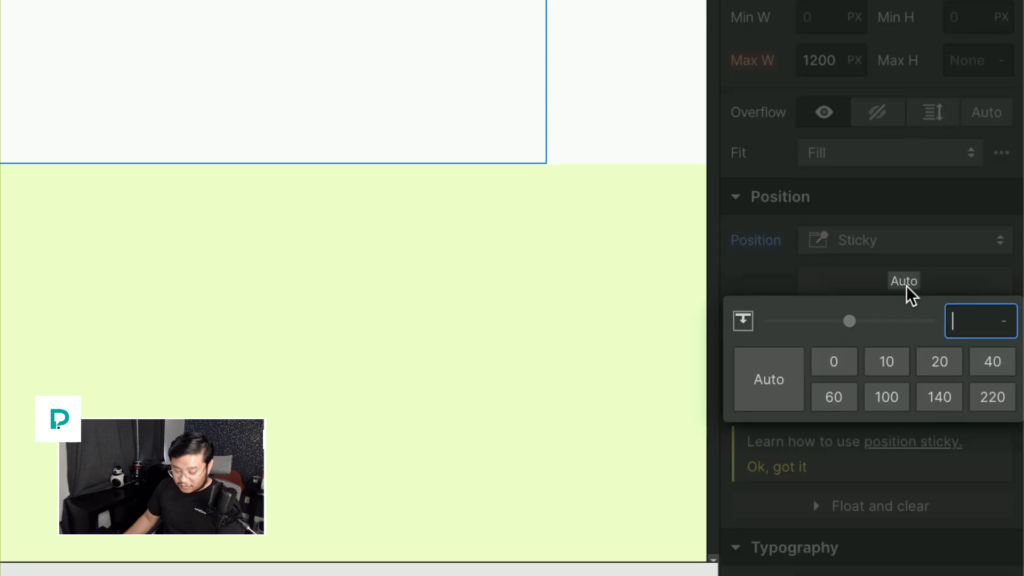
type("30")
key("Return")
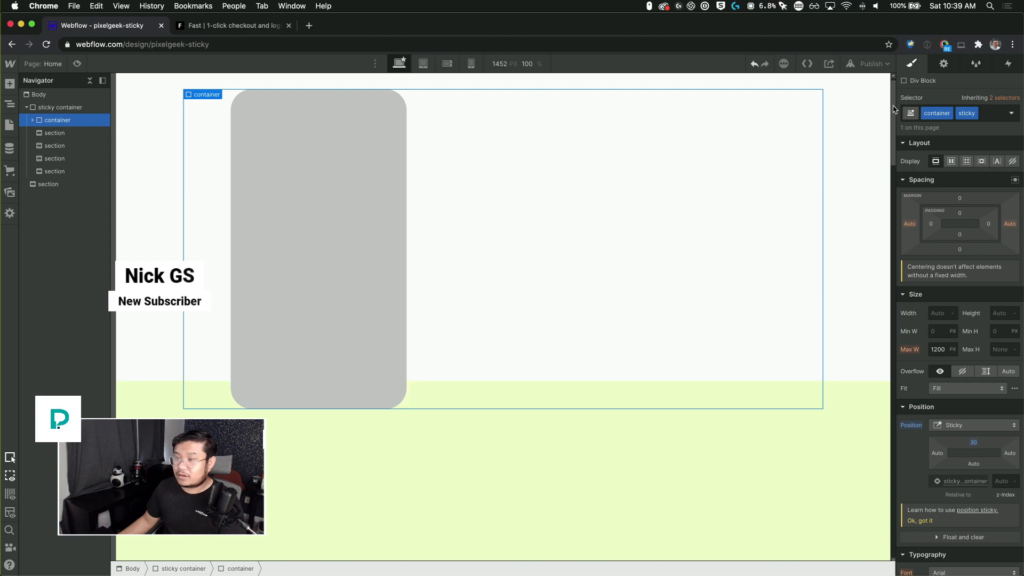
Step: Scroll the canvas and inspect the sticky container, its sections and the container to check the stacking behavior
mouse_move(892, 95)
left_mouse_down()
mouse_move(893, 522)
mouse_move(878, 321)
mouse_move(890, 76)
left_mouse_up()
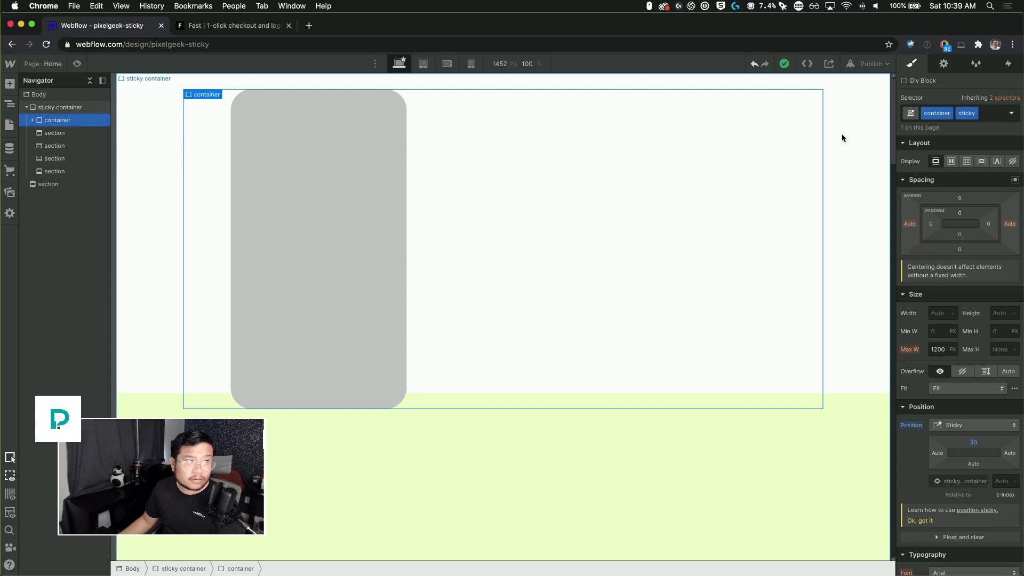
left_click(153, 137)
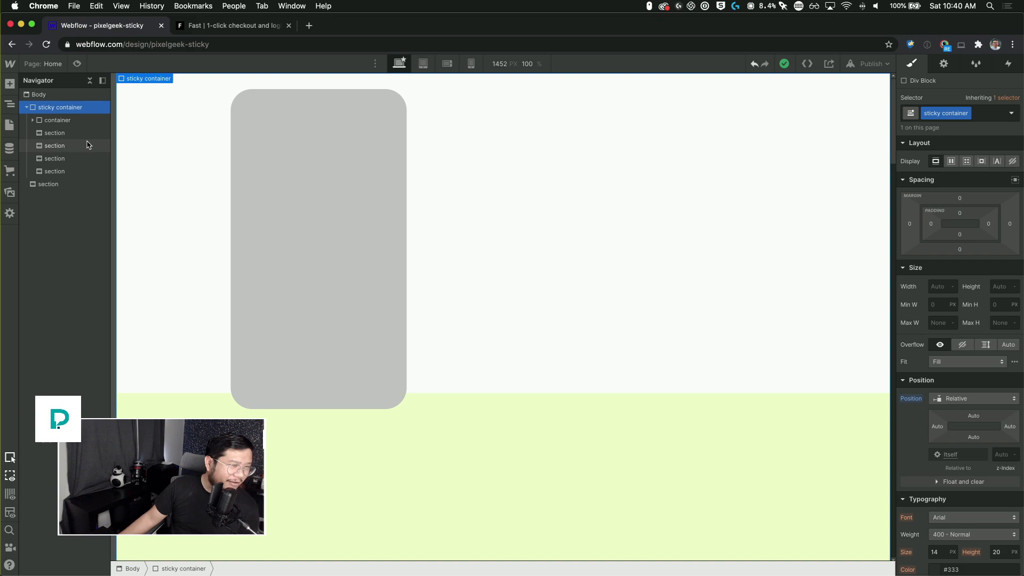
left_click(53, 133)
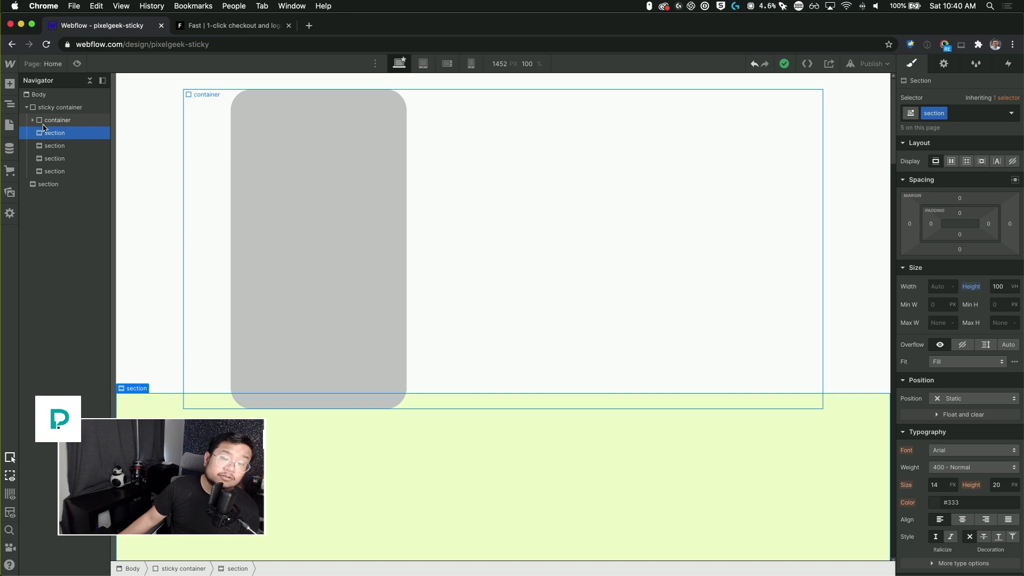
scroll(200, 315, "down", 6)
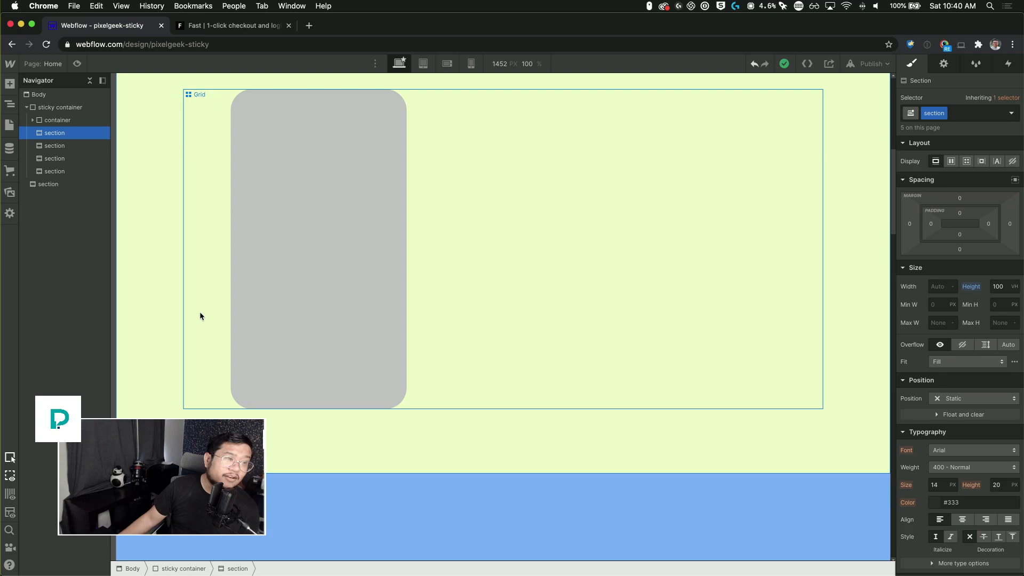
scroll(200, 316, "down", 10)
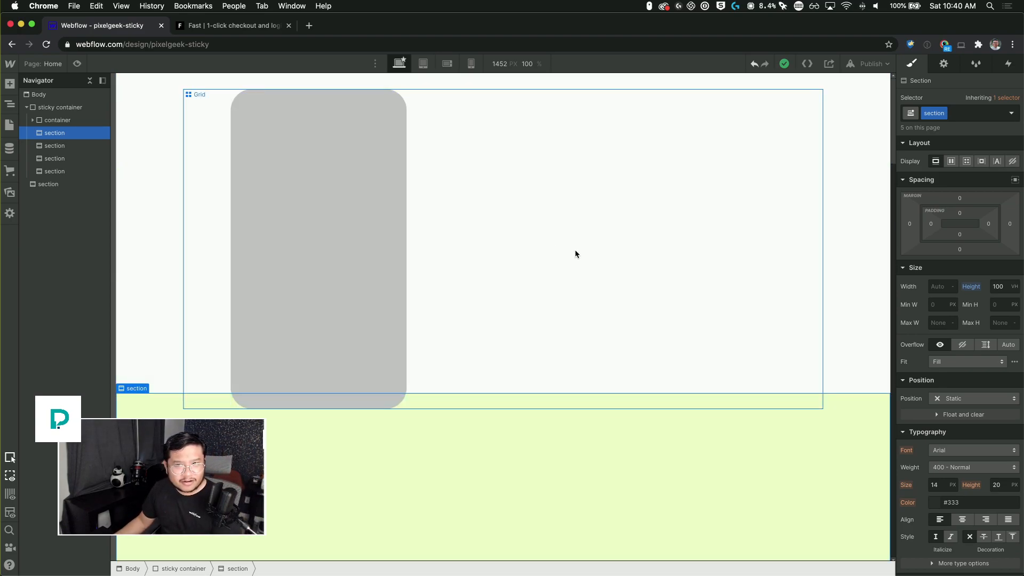
left_click(82, 122)
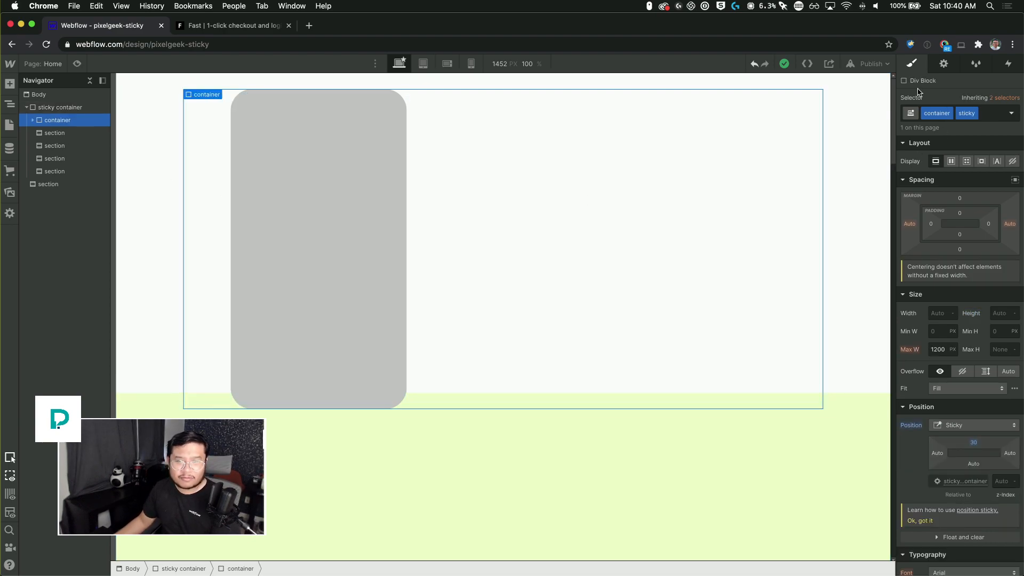
left_click_drag(895, 96, 905, 76)
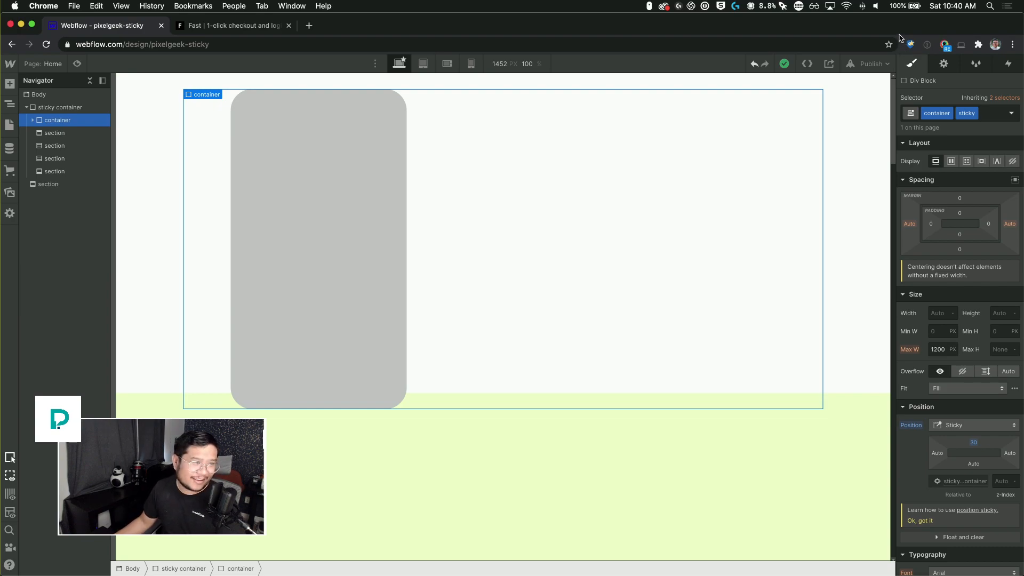
left_click(241, 26)
left_click(122, 26)
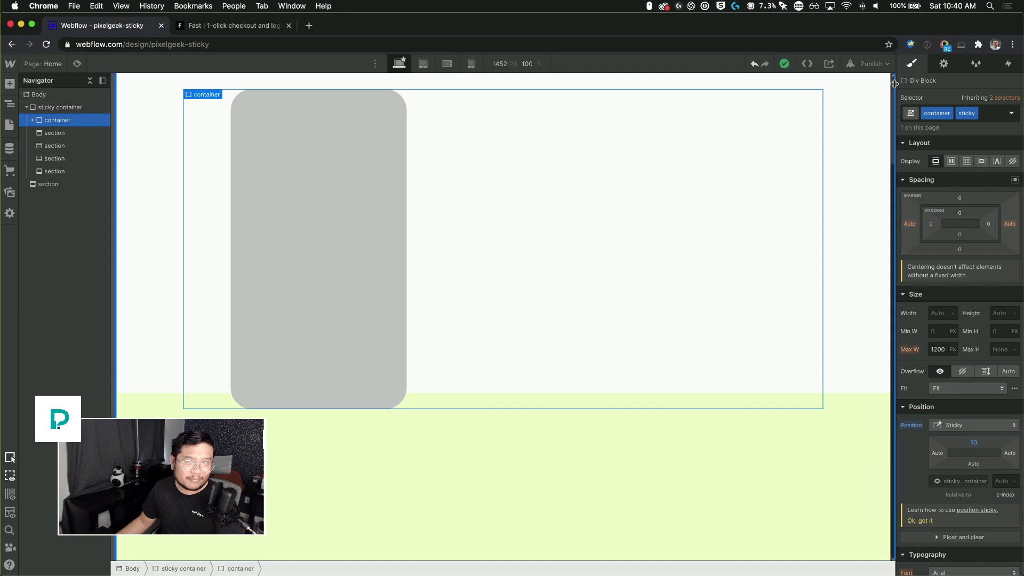
mouse_move(893, 88)
left_mouse_down()
mouse_move(902, 219)
mouse_move(907, 74)
left_mouse_up()
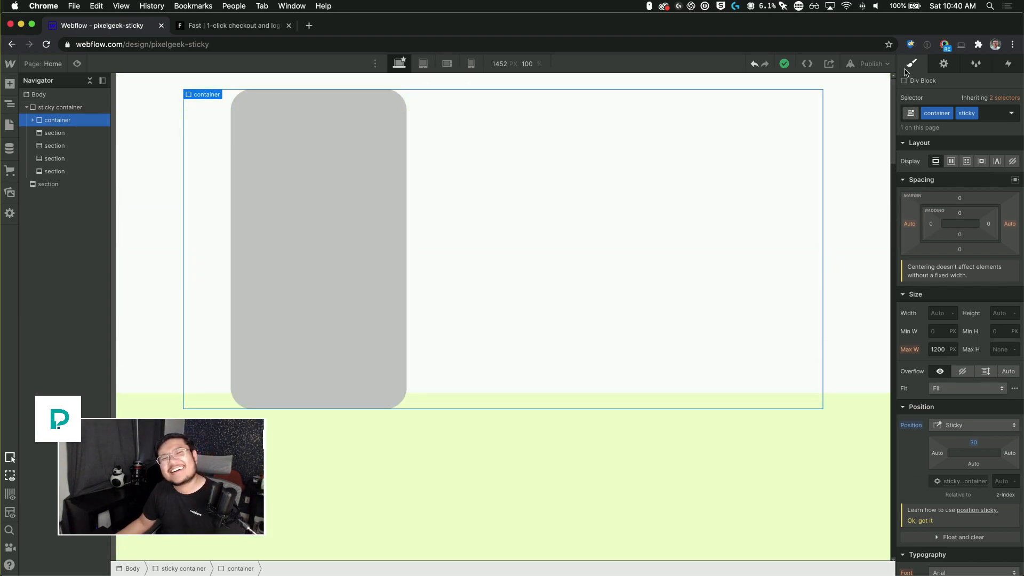
left_click(68, 110)
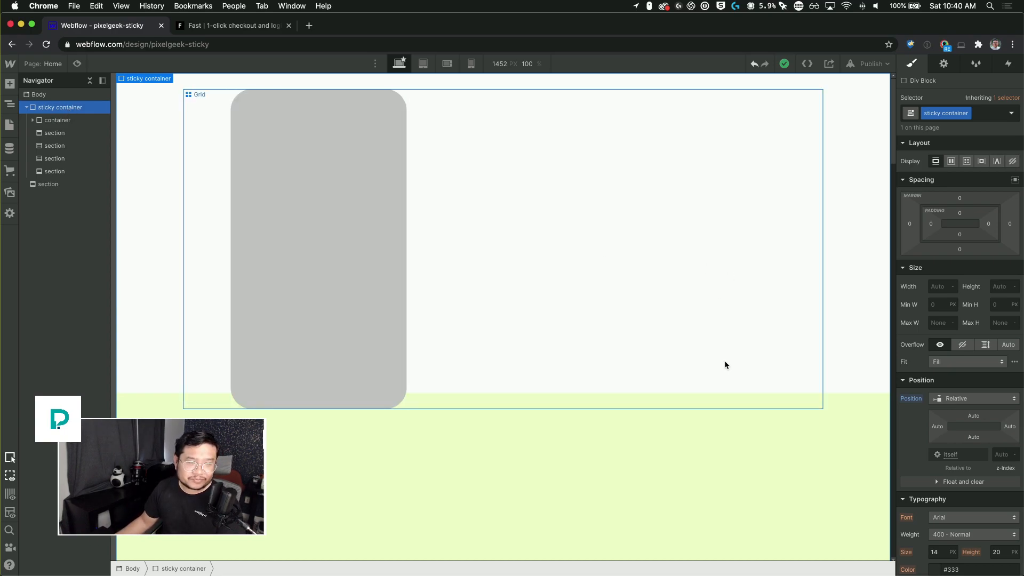
left_click(62, 119)
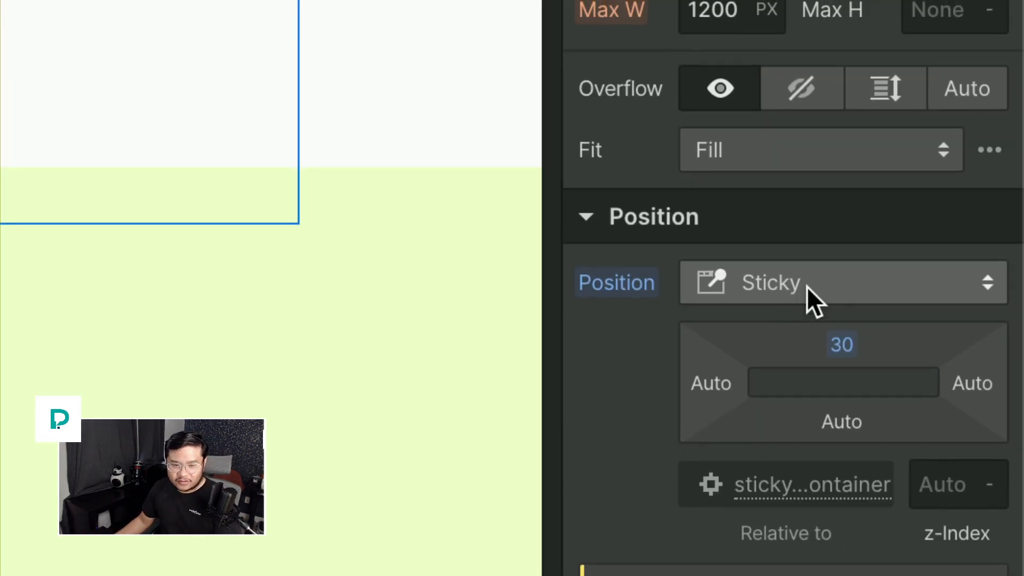
Step: Switch the container's position to Static and then back to Sticky
left_click(963, 428)
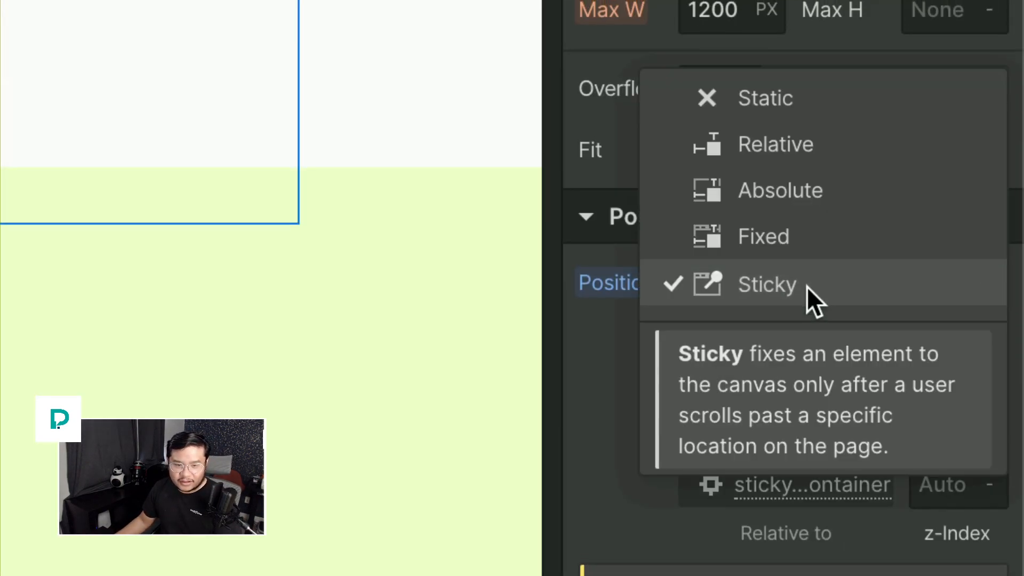
left_click(760, 235)
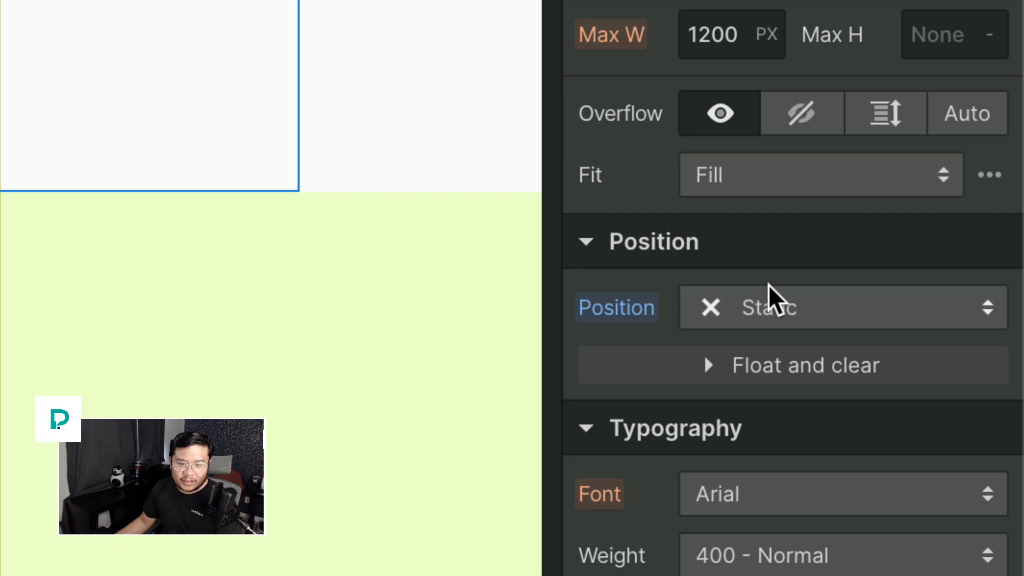
left_click(770, 285)
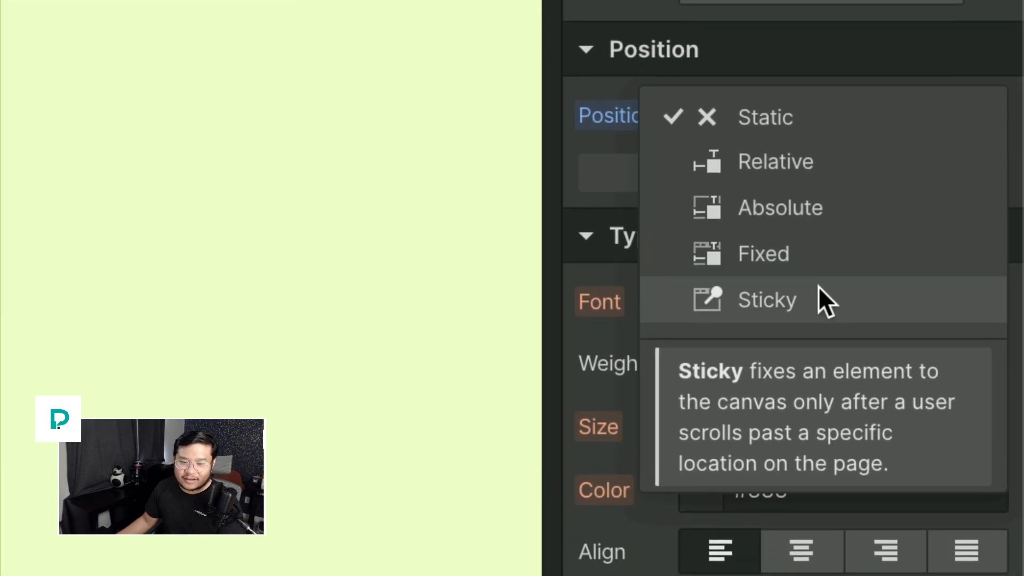
left_click(819, 288)
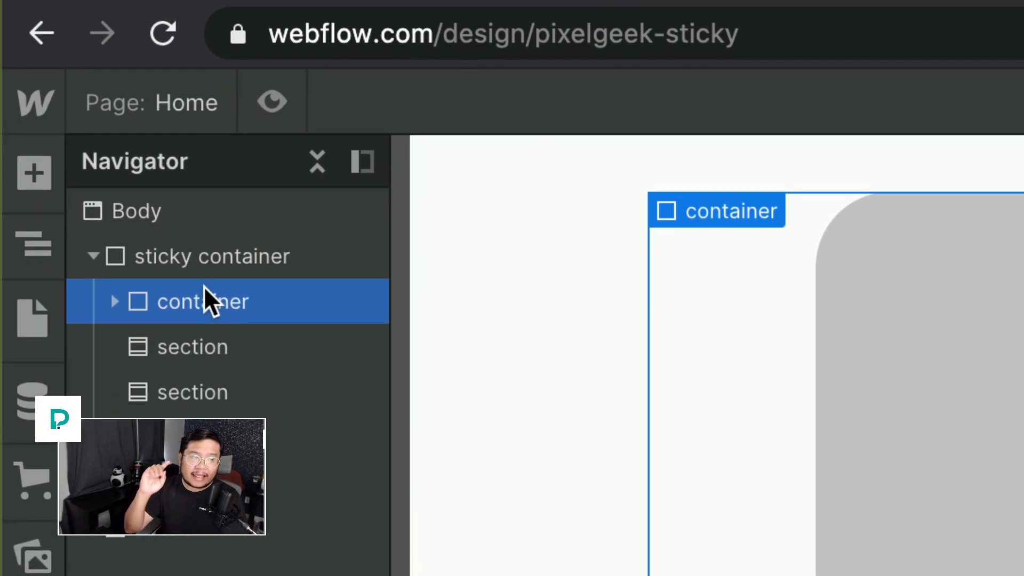
Step: Try setting the sticky container's overflow to Hidden, then reset the overflow setting
left_click(227, 259)
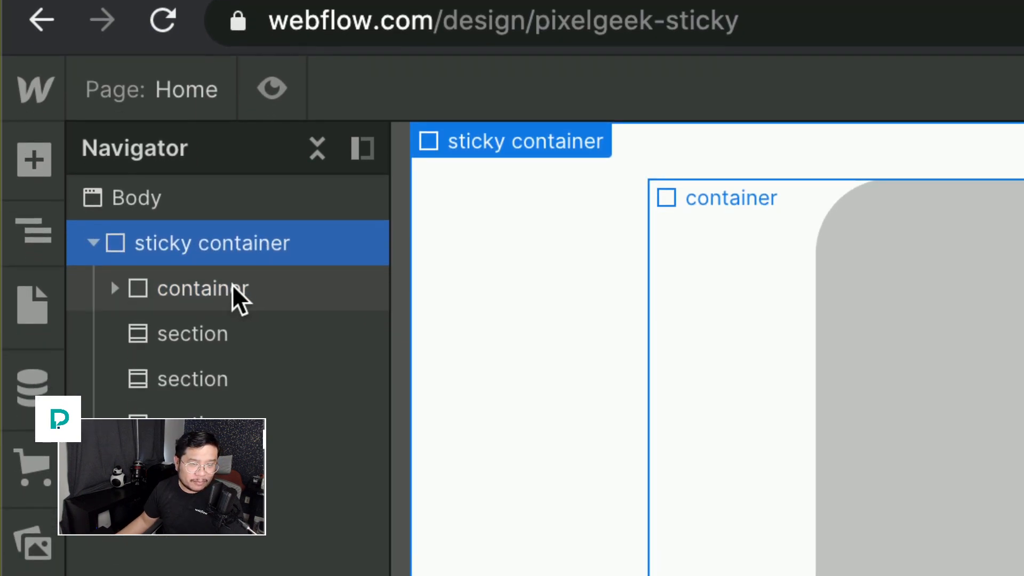
left_click(233, 288)
left_click(258, 257)
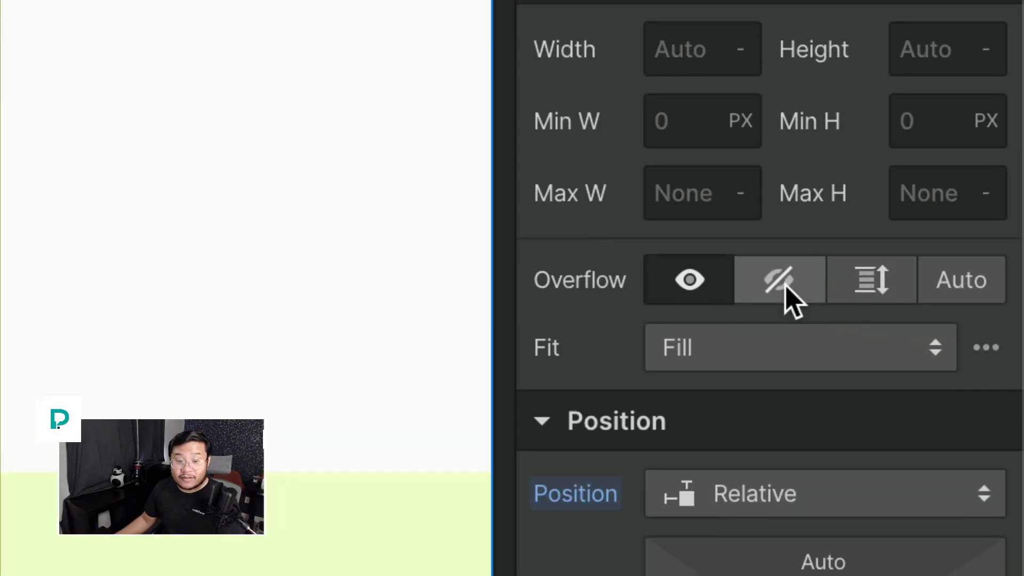
left_click(956, 322)
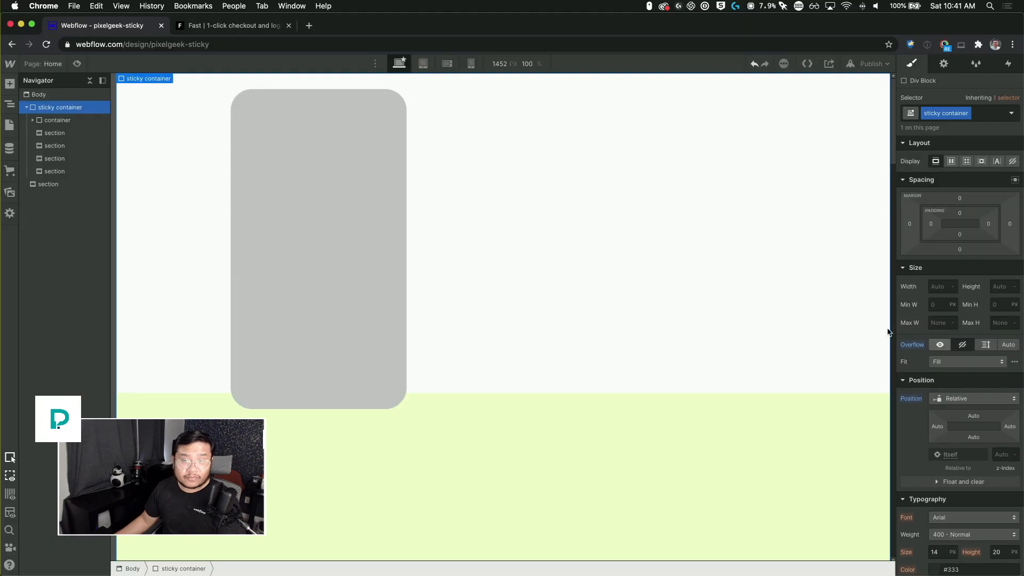
scroll(670, 226, "down", 5)
left_click_drag(893, 149, 895, 59)
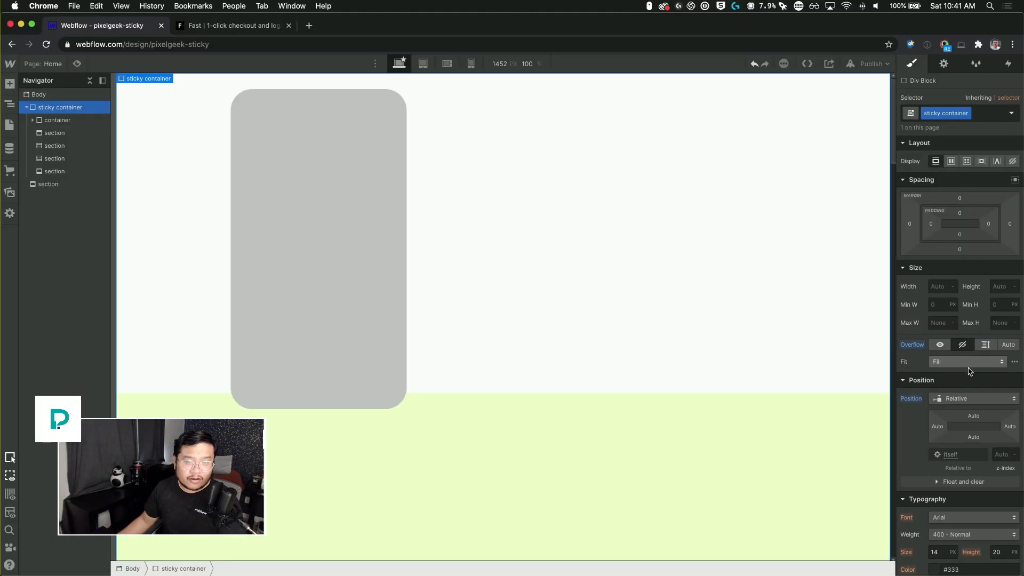
left_click(941, 345)
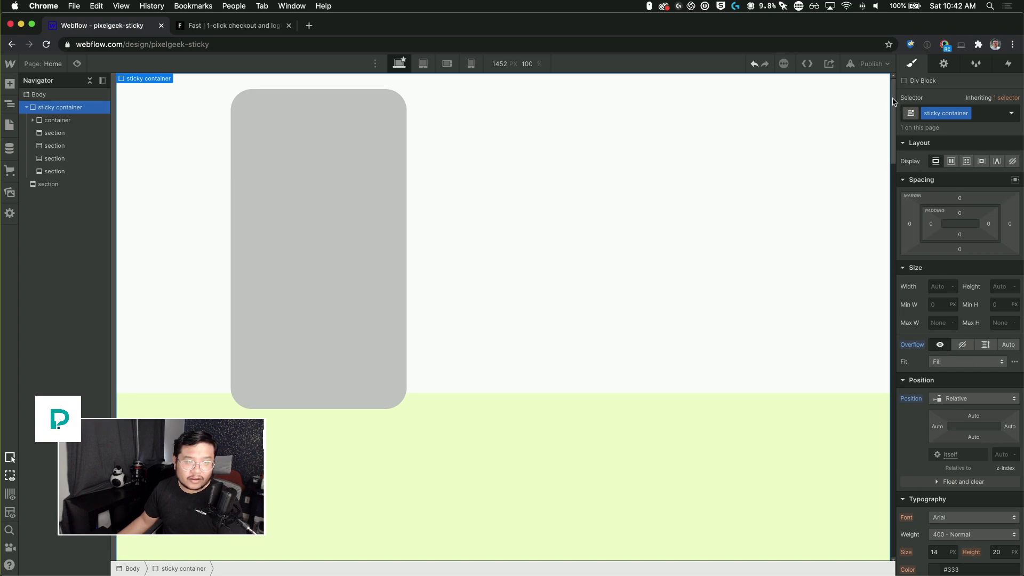
left_click_drag(898, 108, 894, 86)
left_click(964, 346)
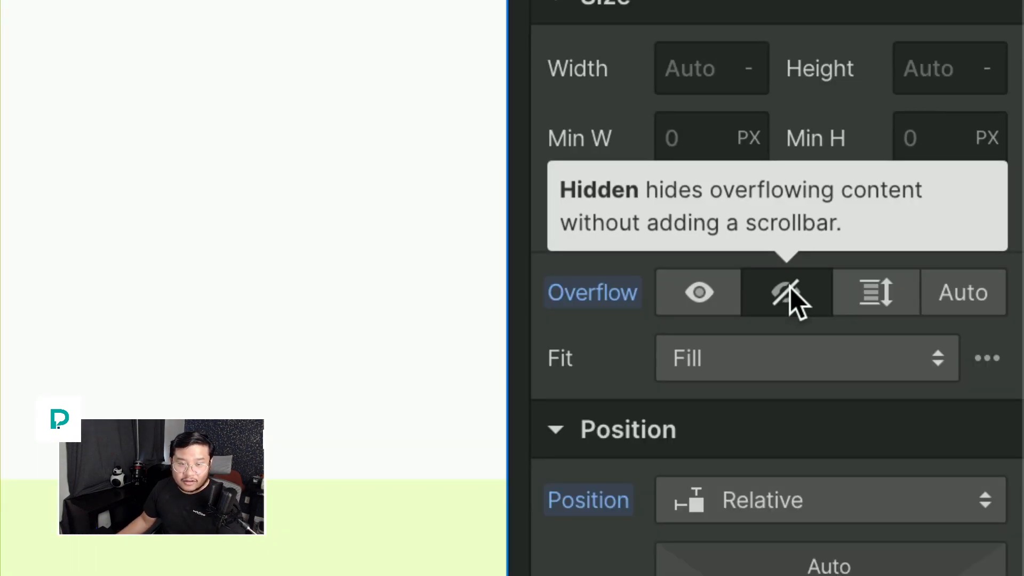
left_click(721, 289)
left_click(614, 287)
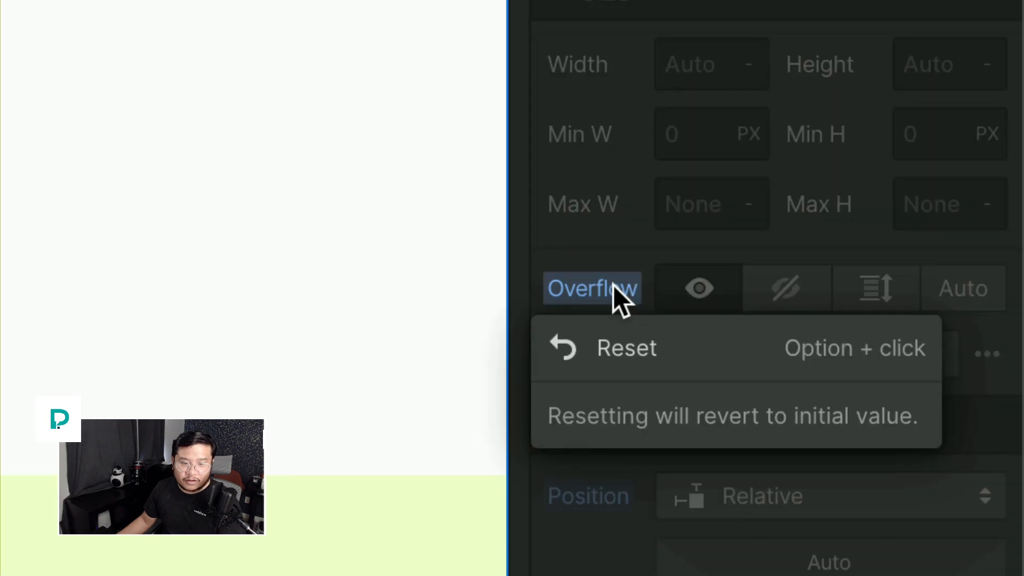
left_click(622, 344)
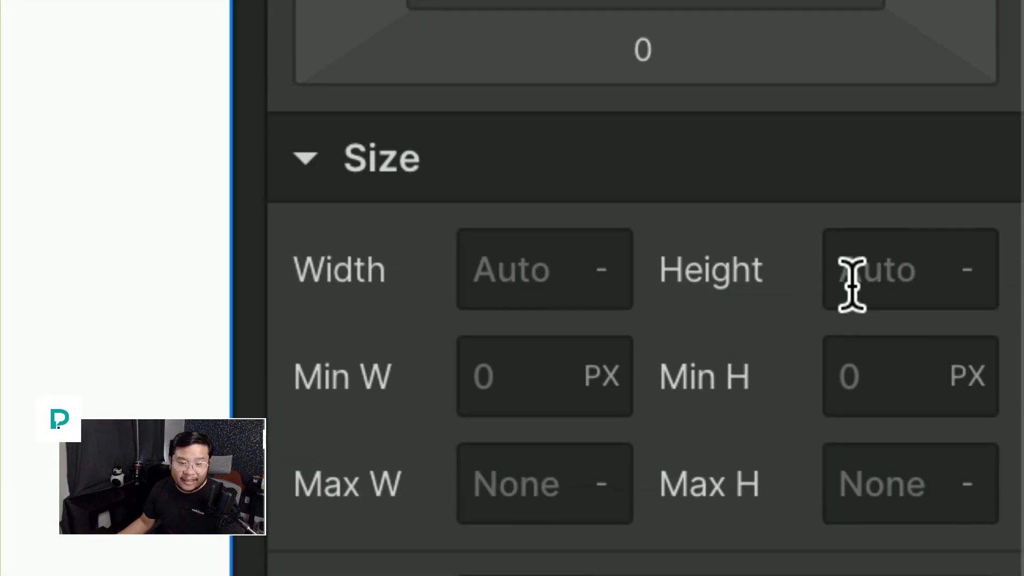
scroll(875, 283, "up", 1)
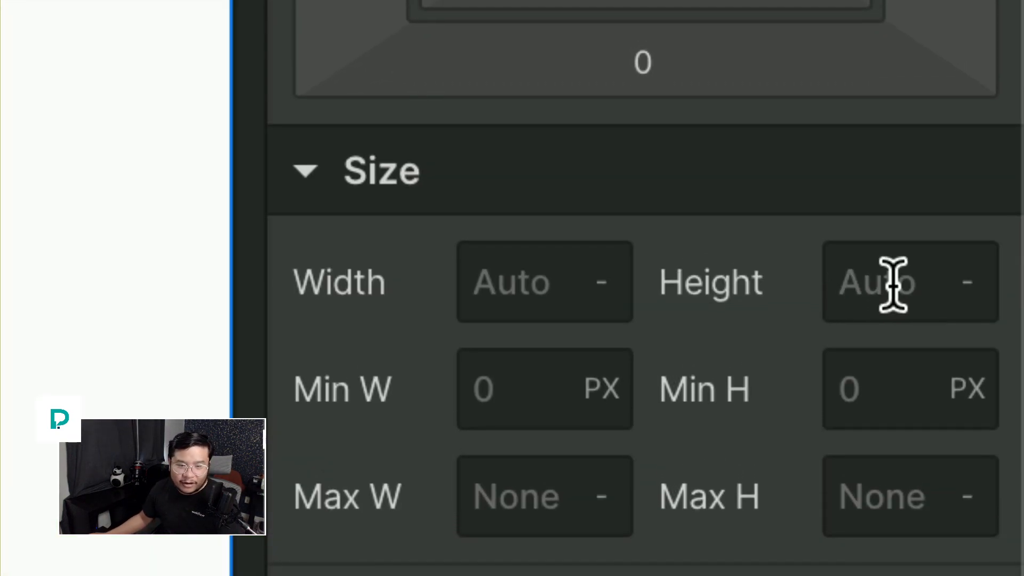
scroll(906, 284, "down", 1)
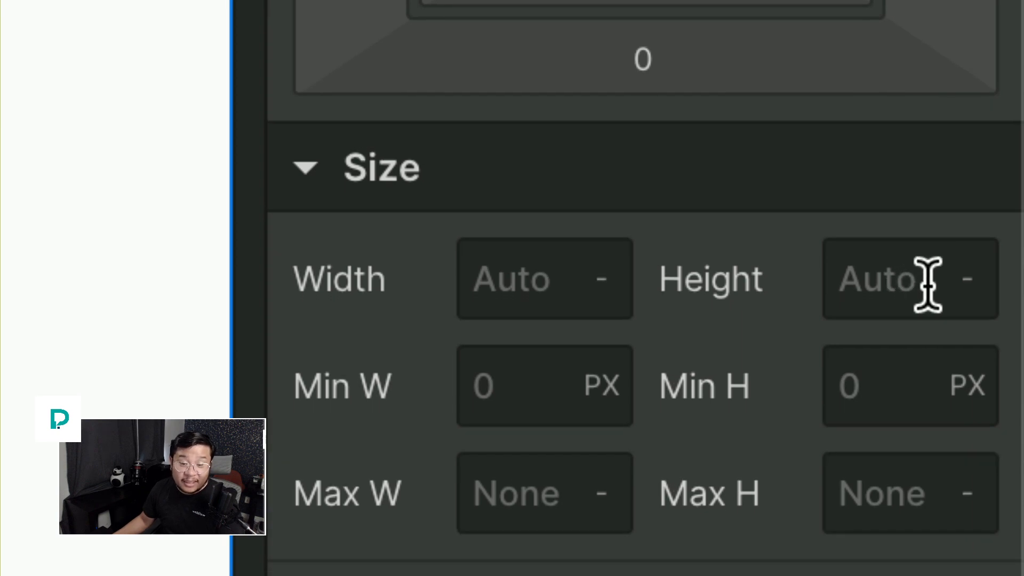
scroll(891, 287, "down", 1)
scroll(853, 283, "up", 1)
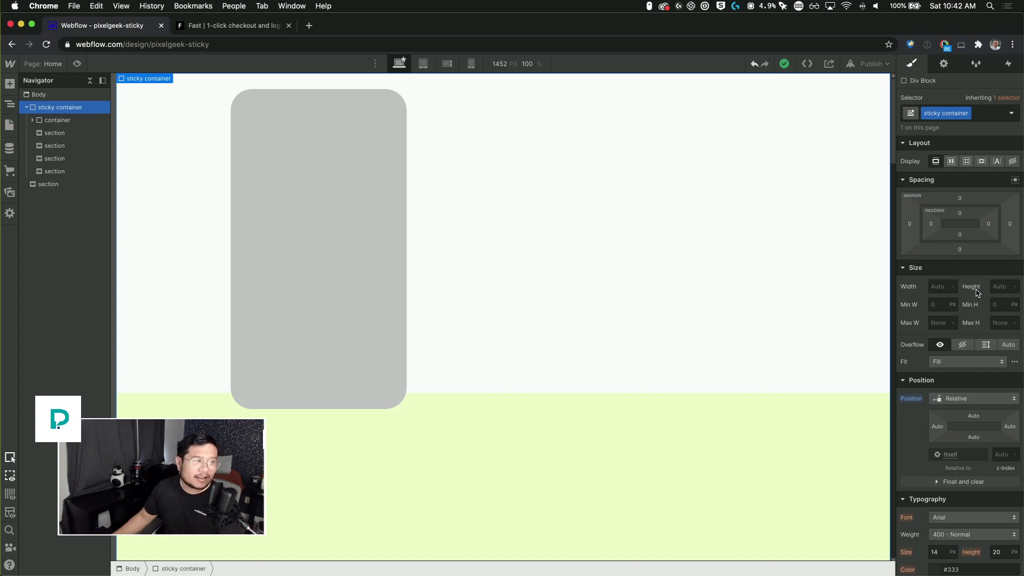
Step: Set the sticky container's background color to #eefbcc by sampling the green section with the eyedropper
left_click(27, 108)
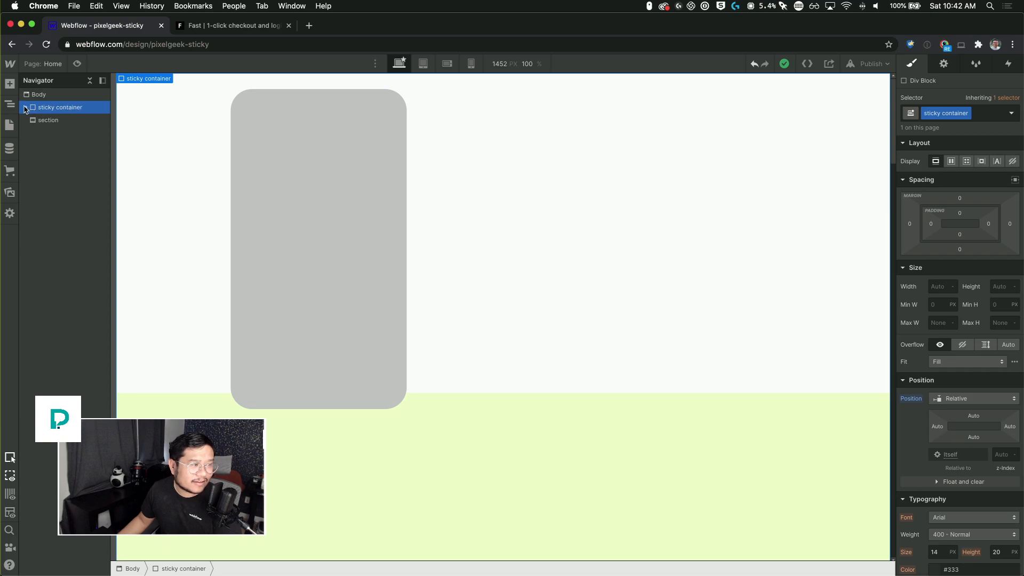
left_click(26, 108)
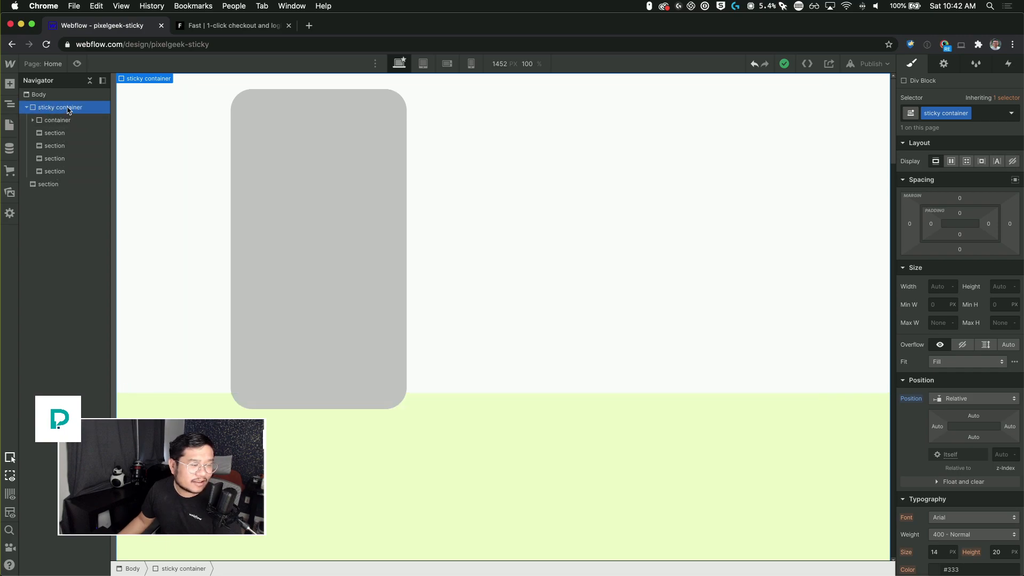
scroll(926, 448, "down", 10)
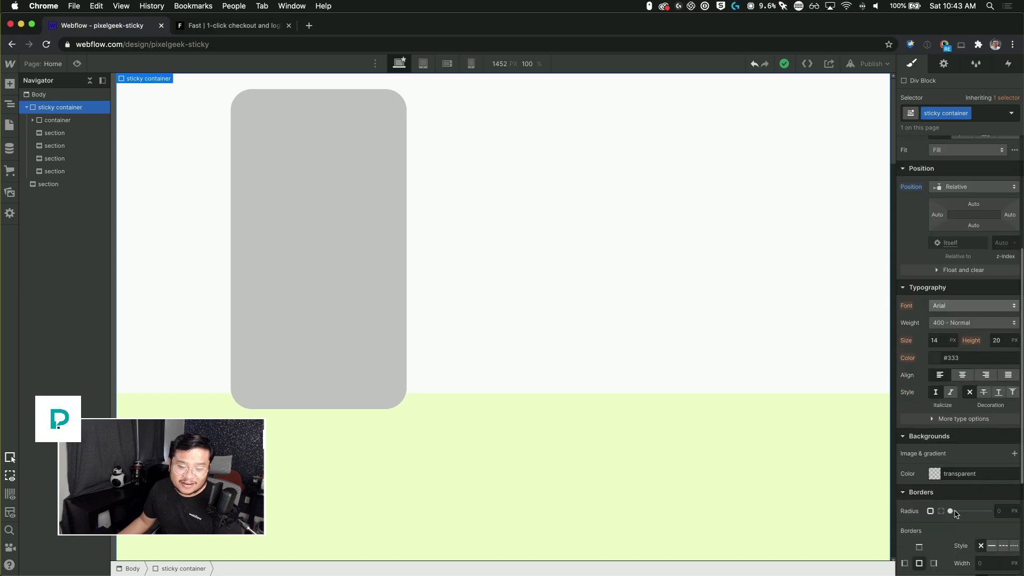
left_click(935, 416)
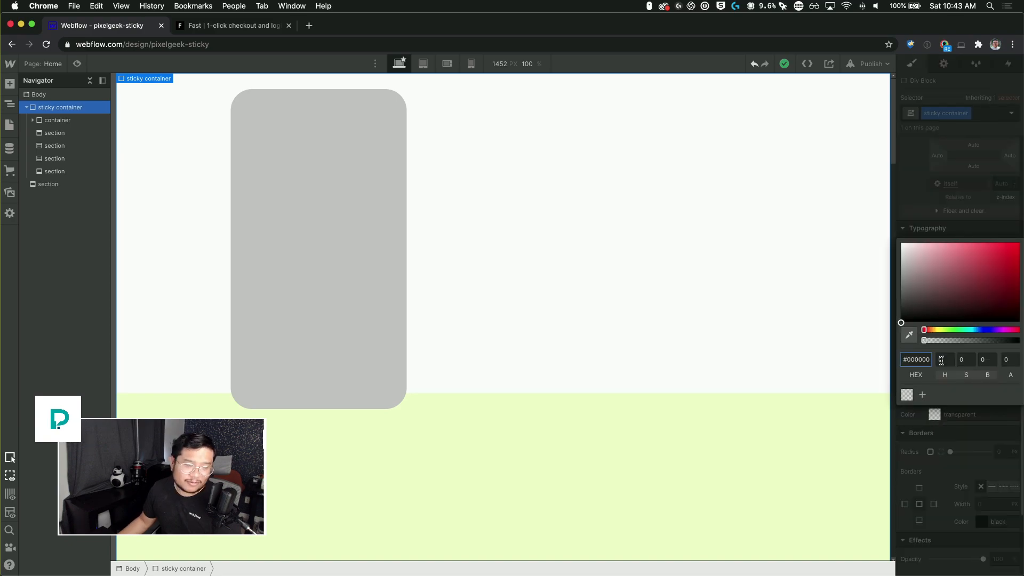
left_click(910, 335)
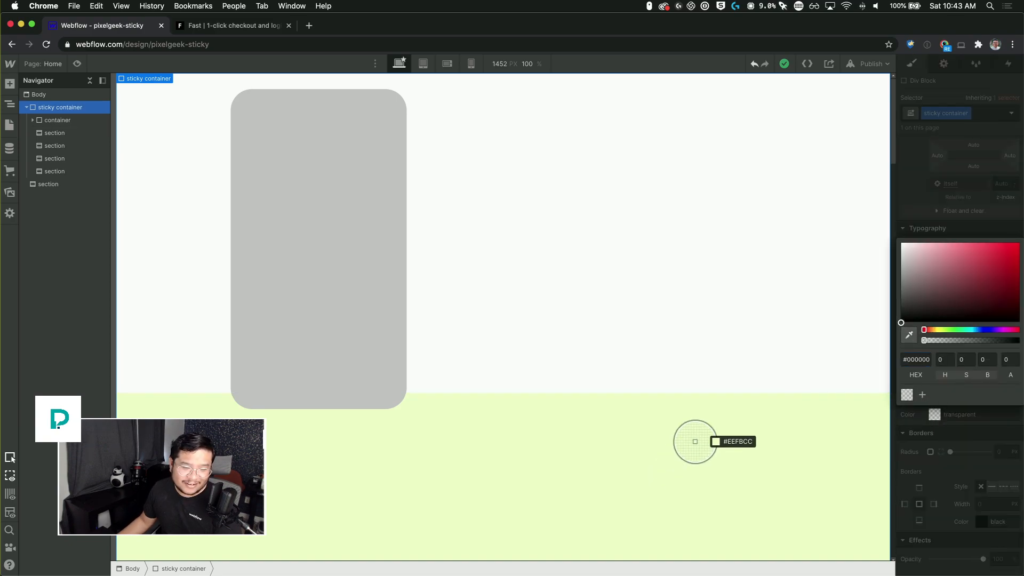
left_click(688, 456)
left_click(722, 455)
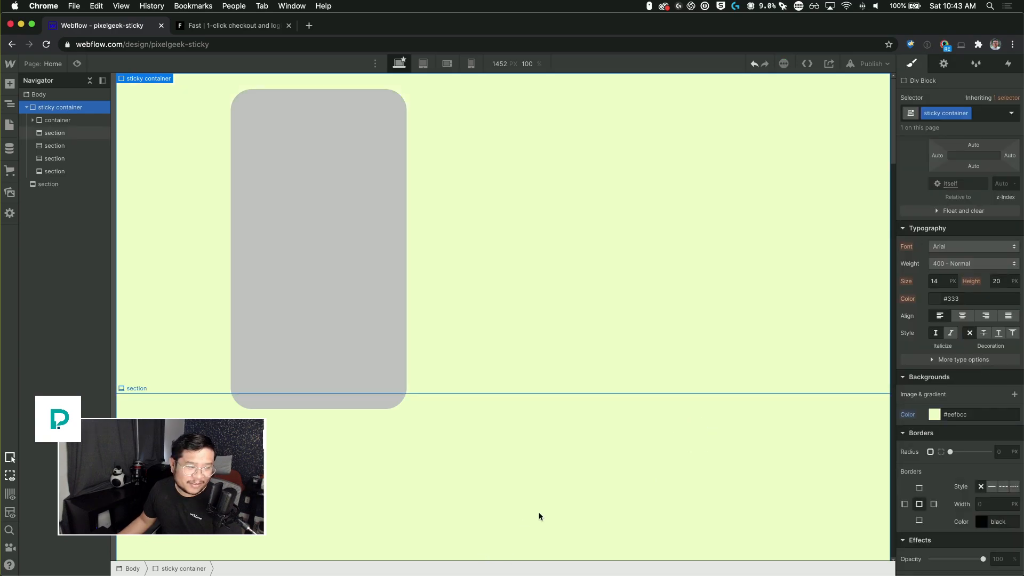
Step: Change the first section's background color to white
left_click(935, 347)
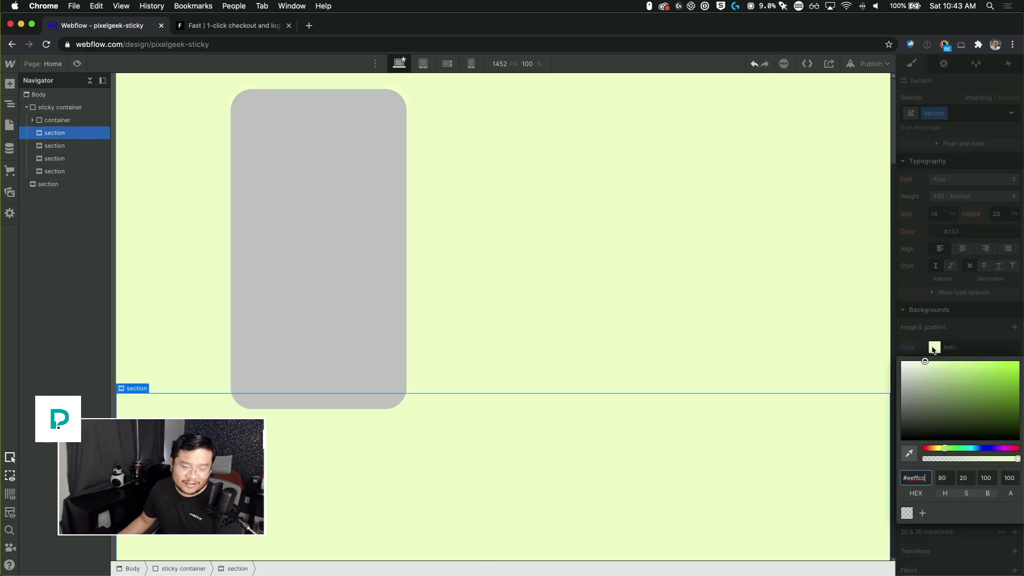
left_click_drag(929, 378, 869, 327)
left_click(656, 397)
Step: Scroll the canvas and select the sticky container and sections to review how the colored sections stack
scroll(656, 412, "down", 10)
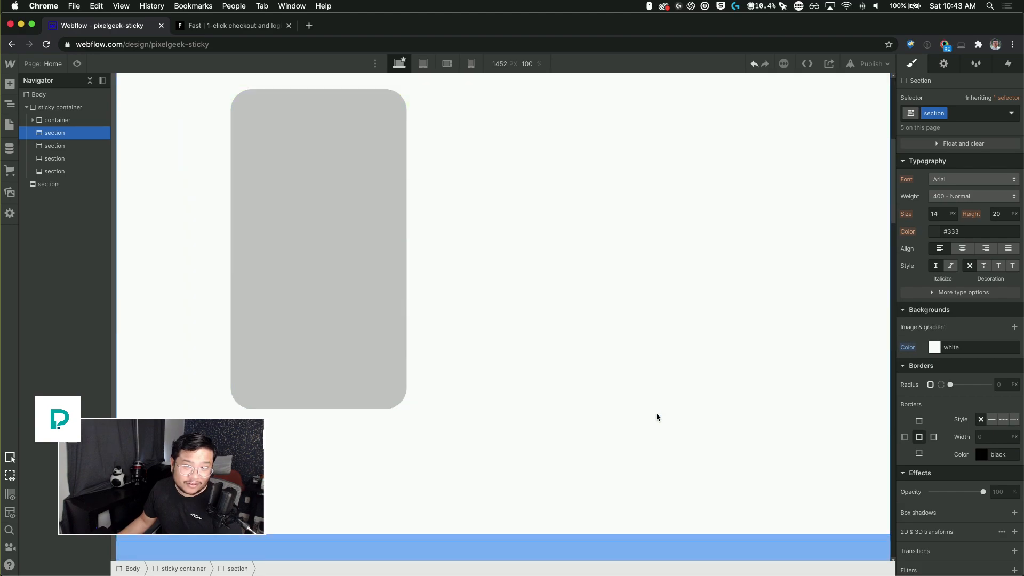
scroll(657, 418, "down", 15)
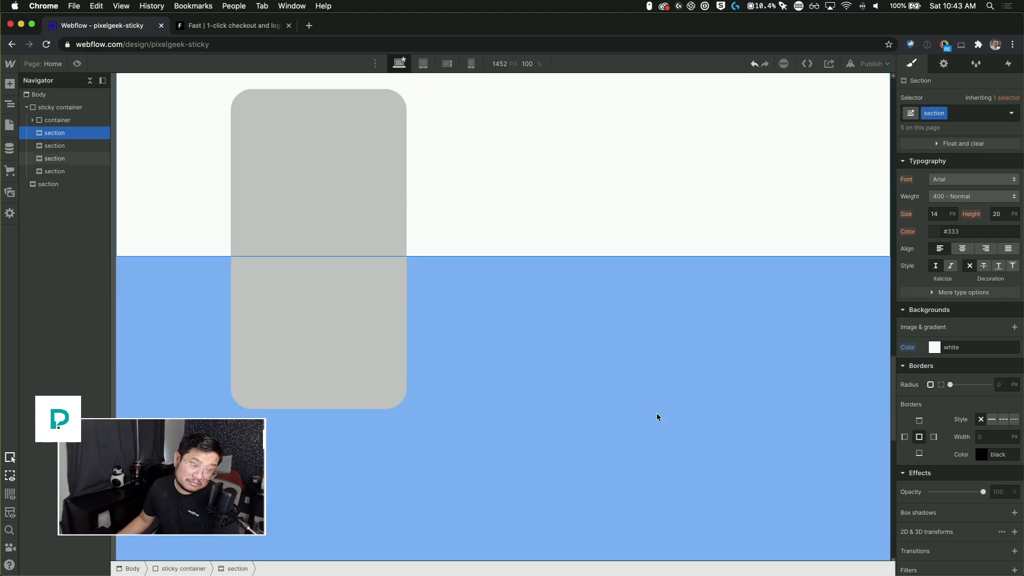
scroll(657, 417, "down", 5)
scroll(657, 417, "up", 15)
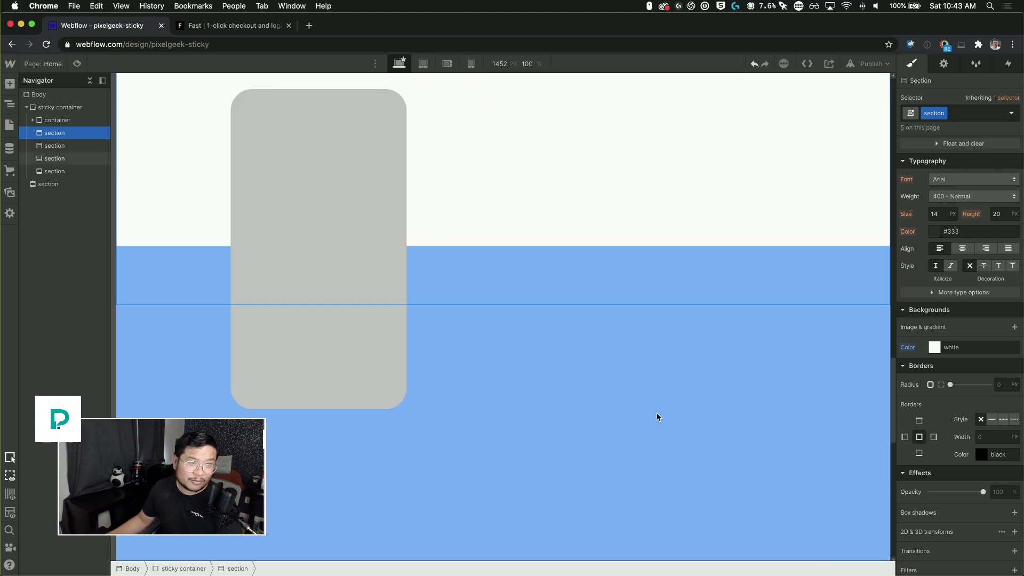
scroll(657, 418, "up", 15)
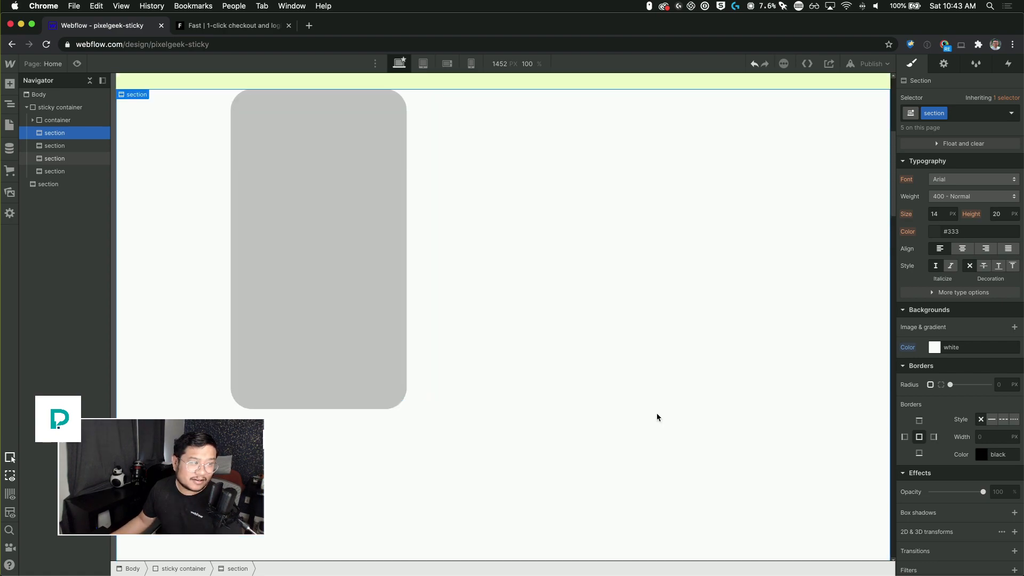
scroll(657, 413, "up", 3)
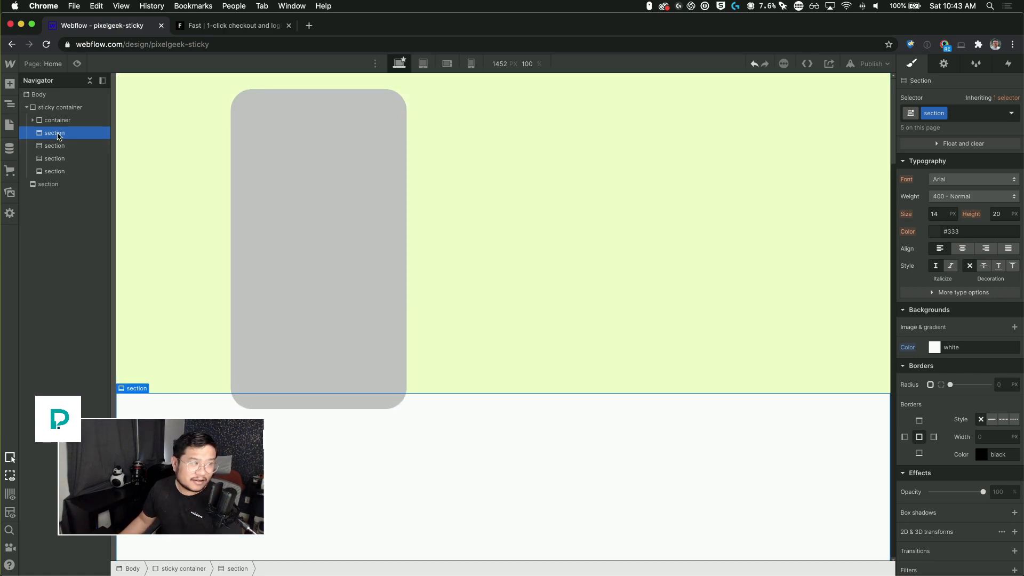
left_click(77, 107)
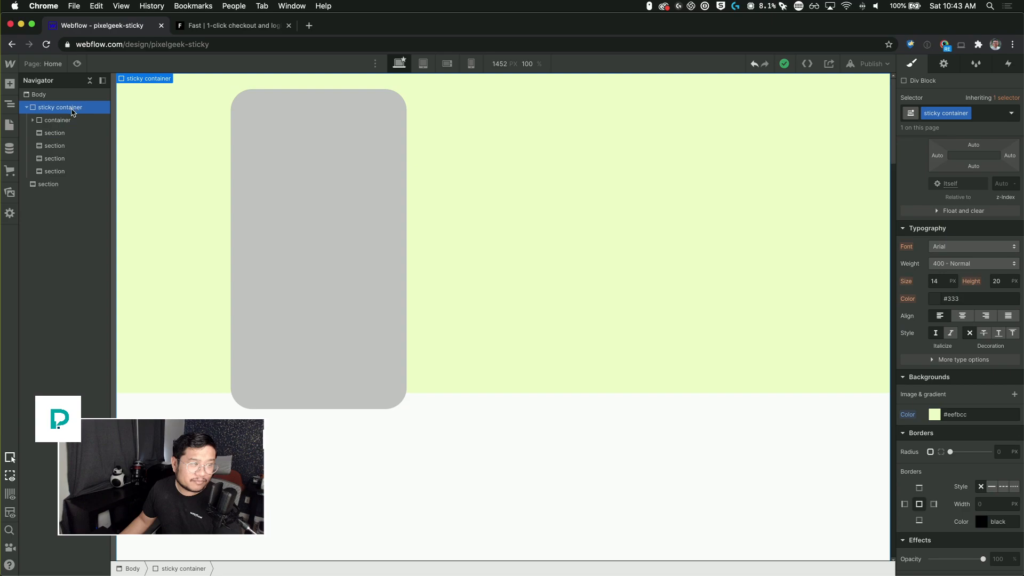
left_click(45, 142)
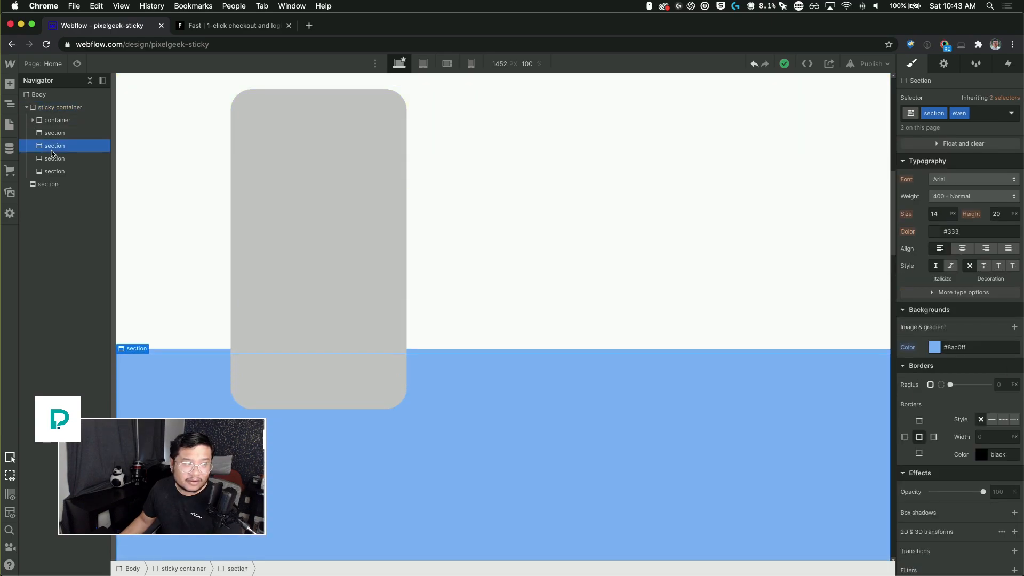
left_click(53, 134)
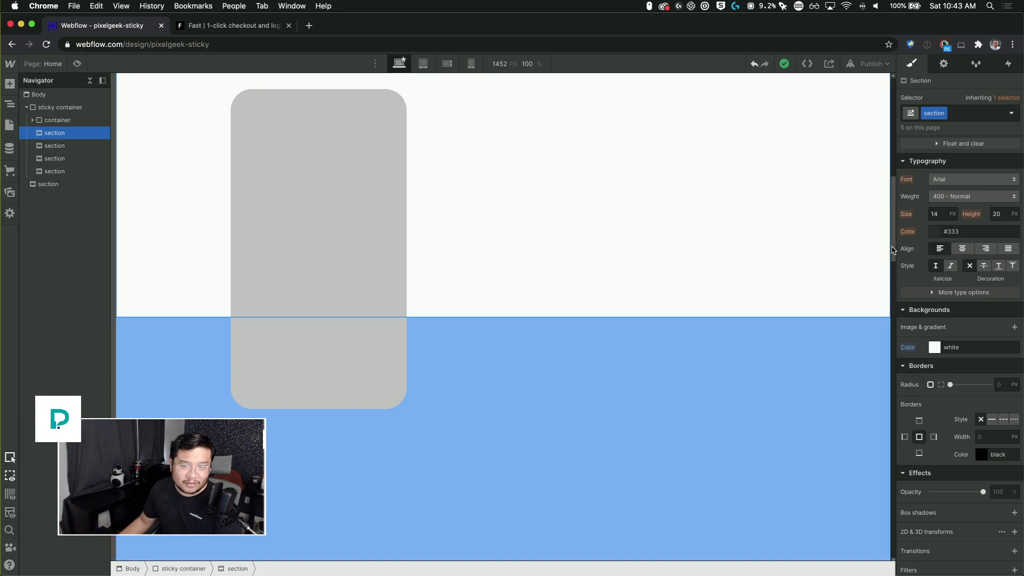
left_click_drag(893, 249, 872, 568)
left_click_drag(875, 511, 859, 91)
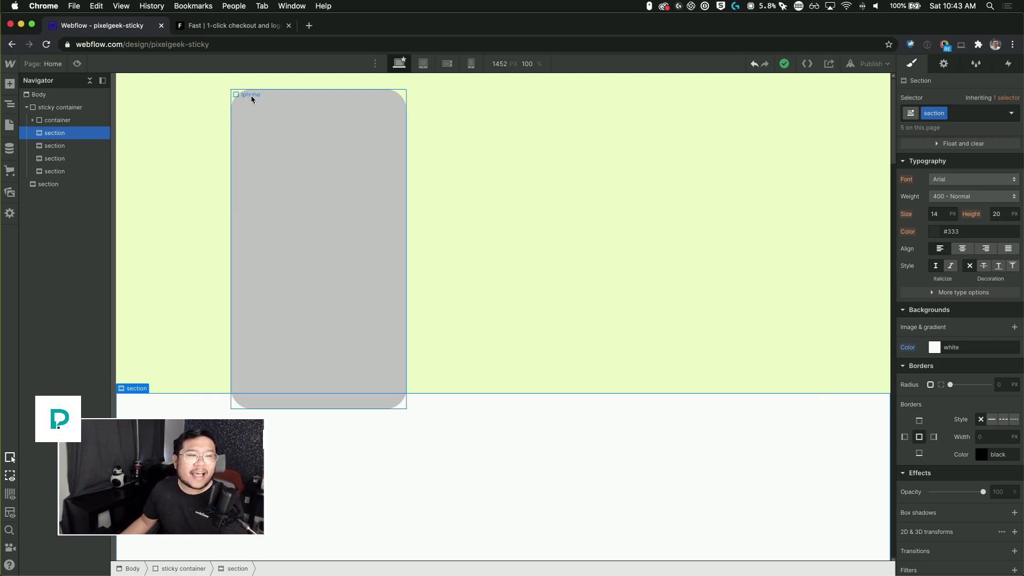
Step: Set the container's top margin to -100 px
left_click(513, 172)
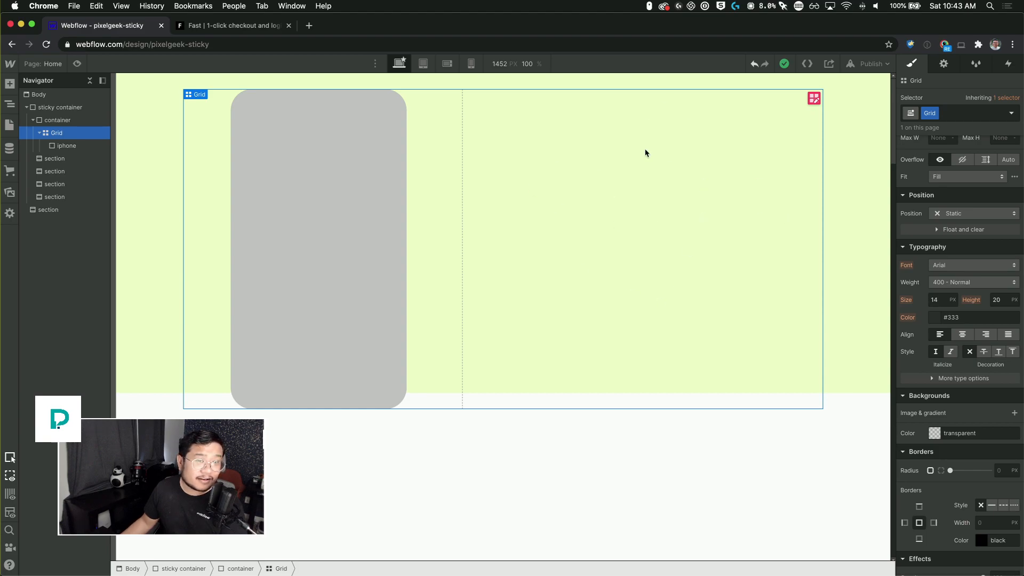
scroll(658, 354, "down", 5)
scroll(659, 354, "up", 5)
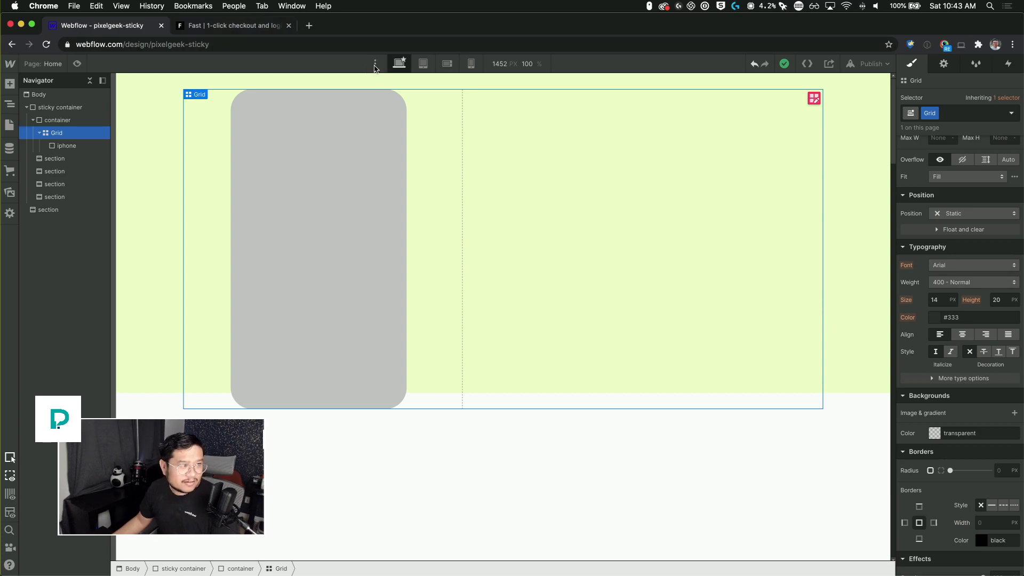
left_click(74, 121)
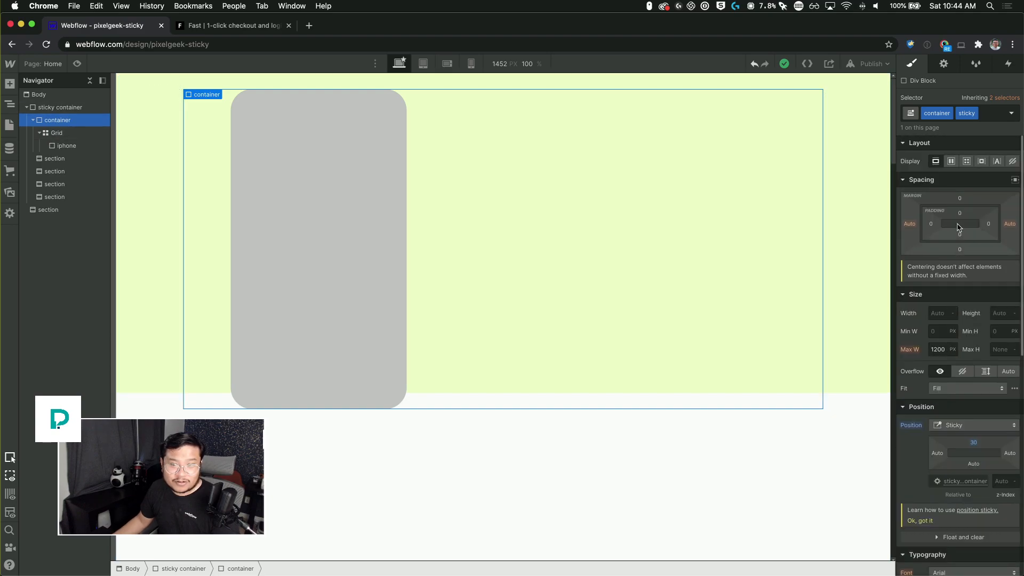
left_click(960, 198)
type("-100")
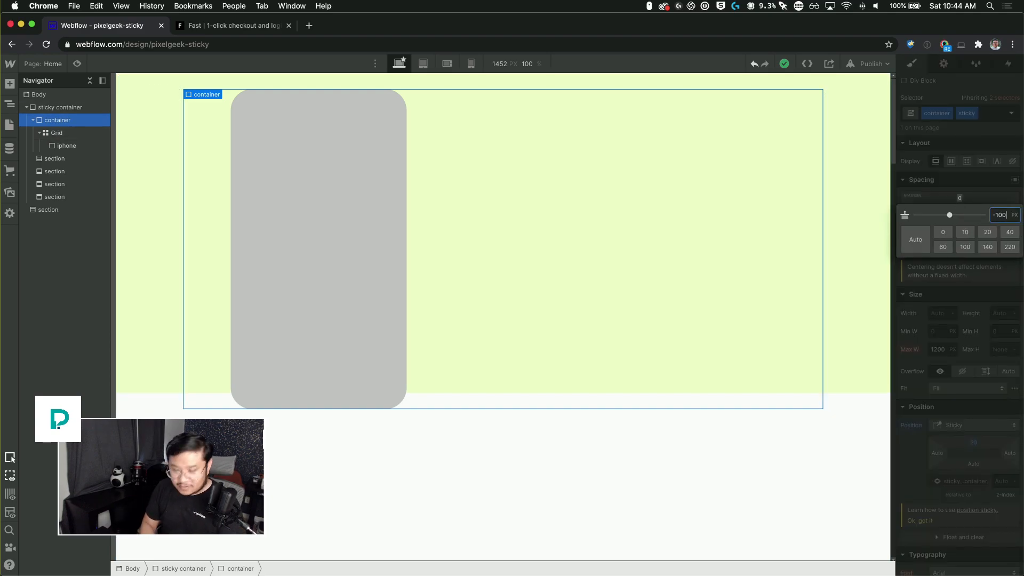
type("vh")
Step: Set the sticky container's top margin to -100 vh and scroll the canvas to check the stacking
key("Return")
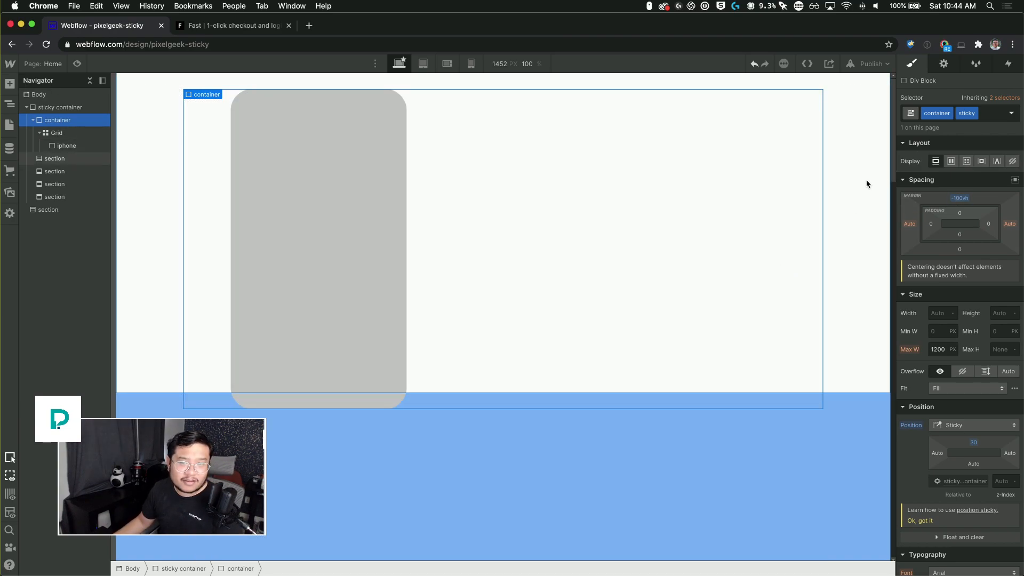
scroll(860, 435, "down", 15)
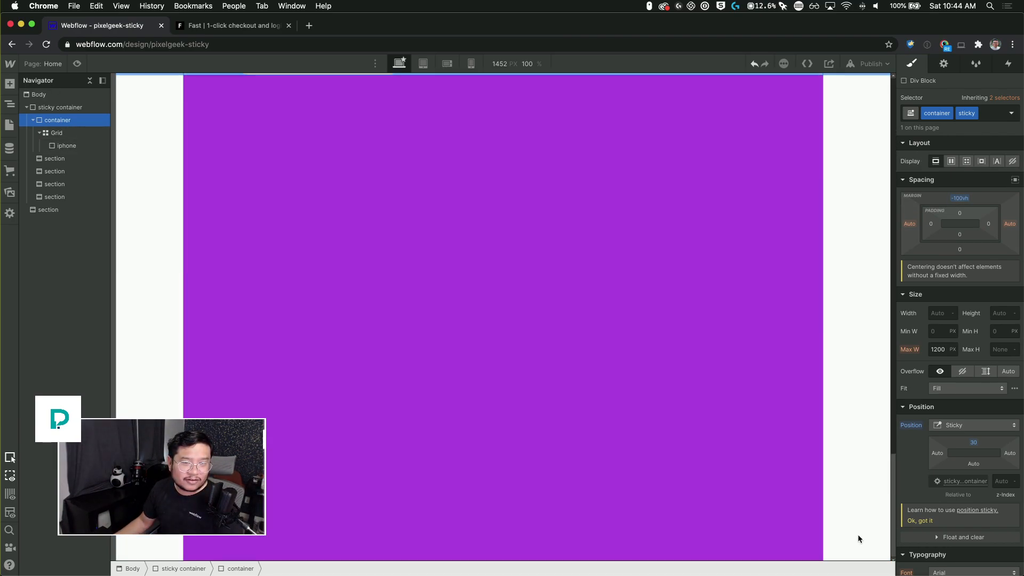
scroll(849, 218, "up", 10)
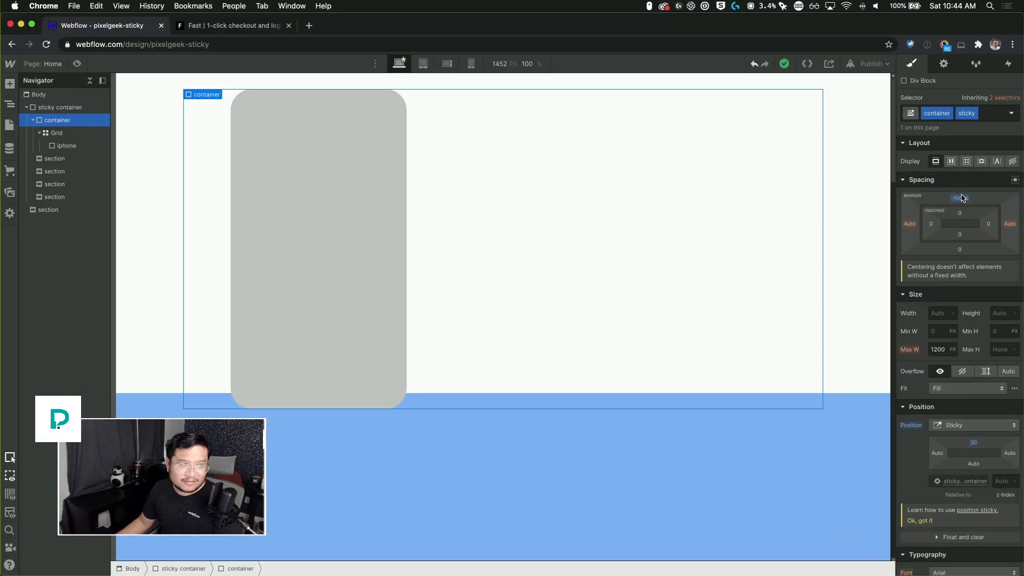
Step: Copy the iPhone grid into the first section and delete the copied iphone element from it
left_click(86, 110)
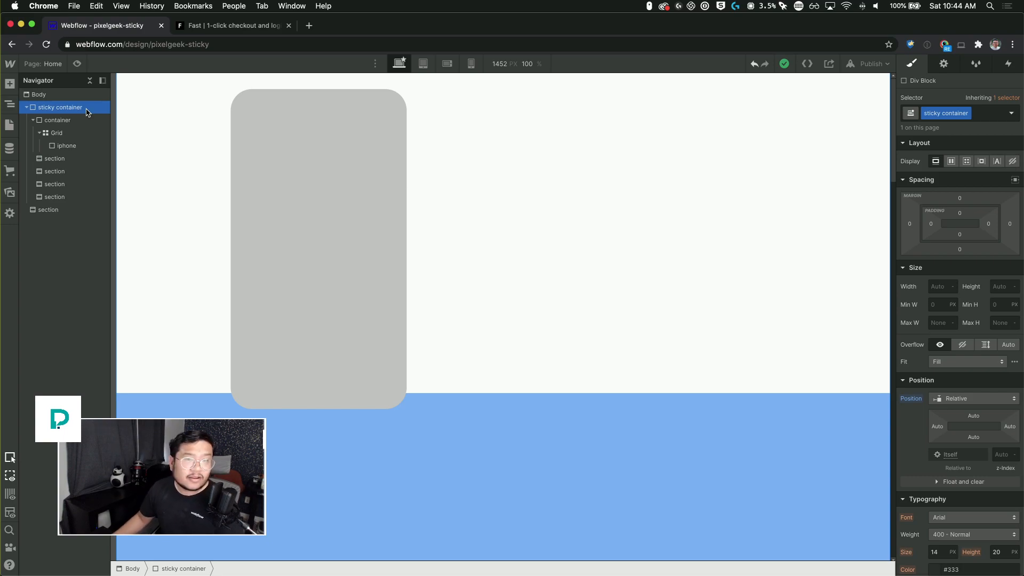
left_click(788, 266)
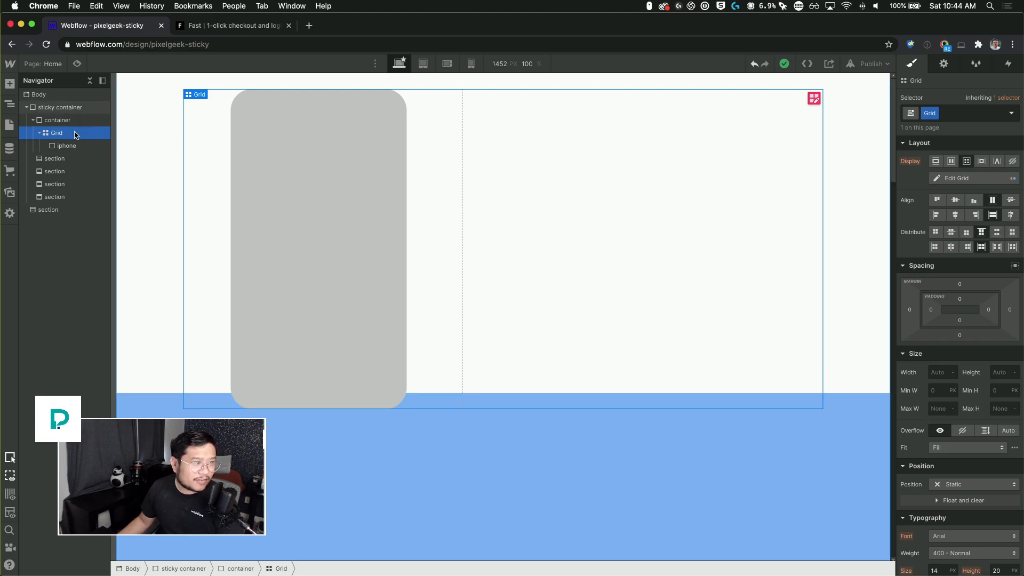
left_click(34, 121)
left_click(65, 134)
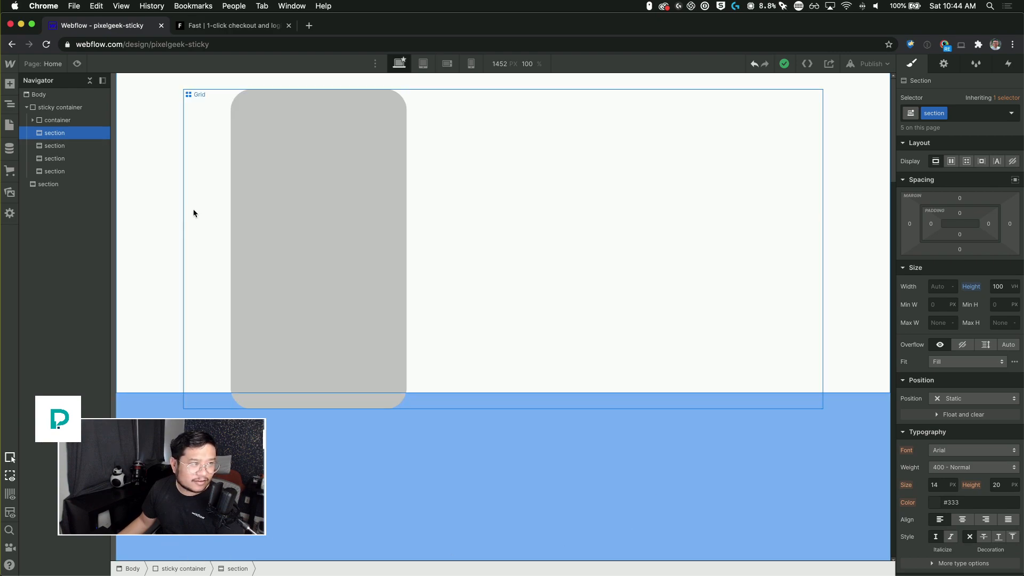
left_click(33, 120)
left_click(40, 132)
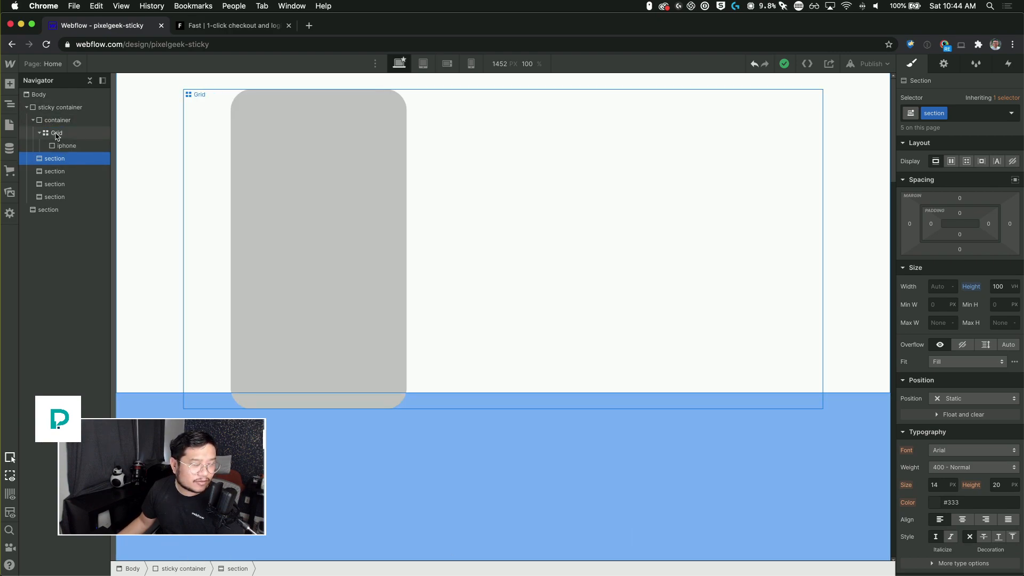
left_click(56, 133)
left_click(54, 159)
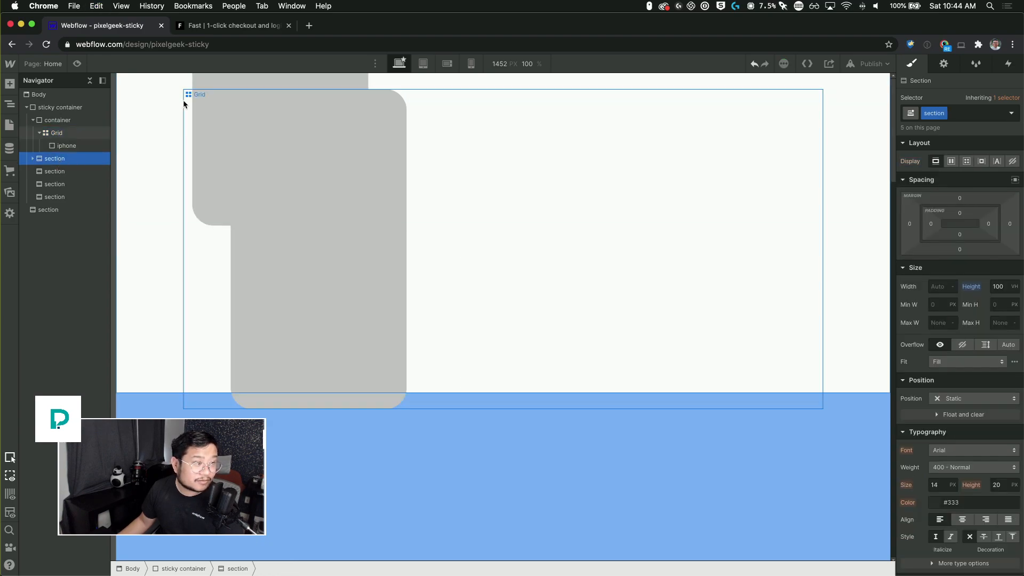
left_click(33, 159)
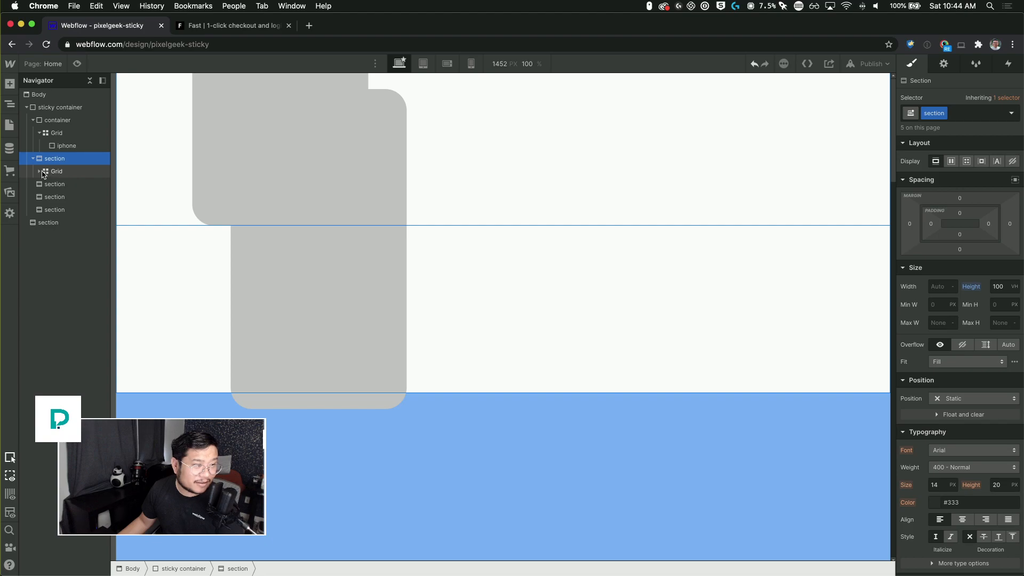
left_click(40, 171)
left_click(80, 184)
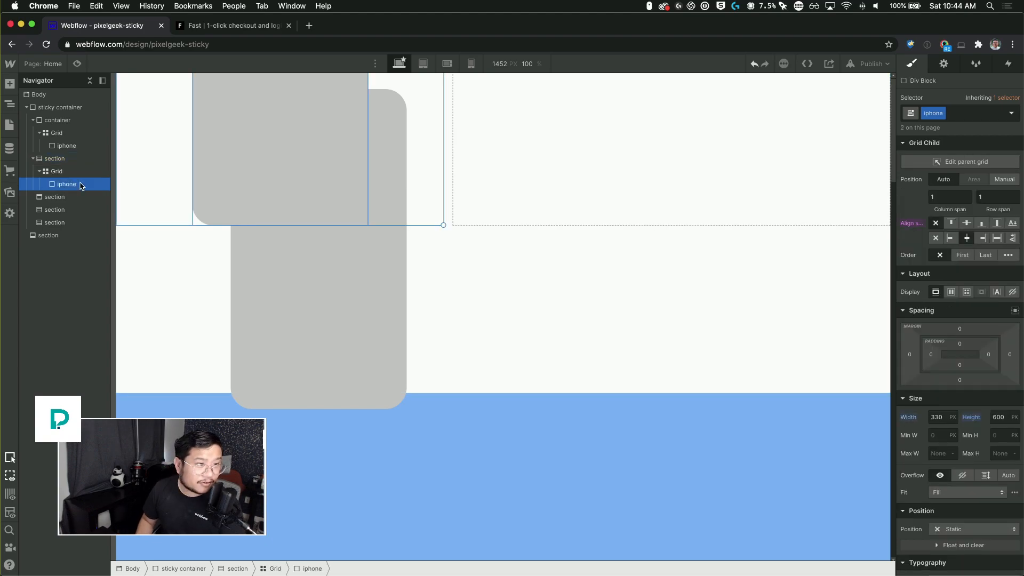
key("Delete")
Step: Add a Div Block inside the section's grid and place it manually at column start 2, end 2
left_click(75, 175)
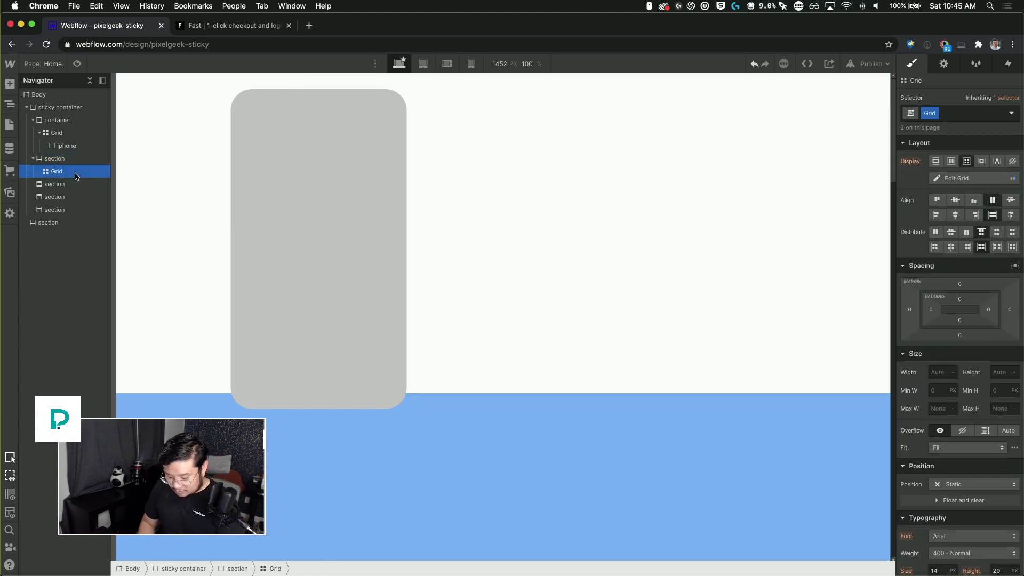
key("super+e")
type("div")
key("Return")
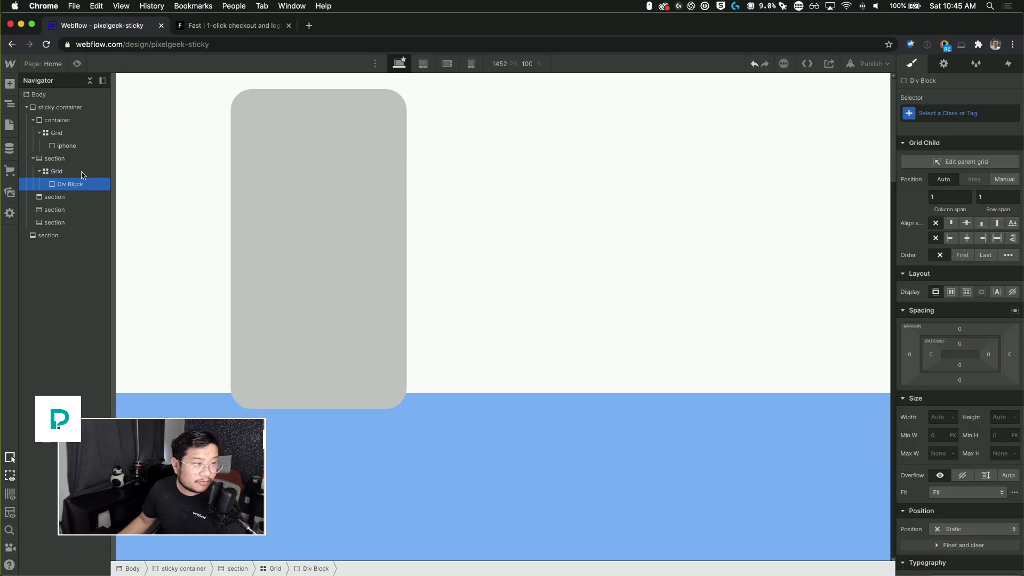
left_click(1004, 180)
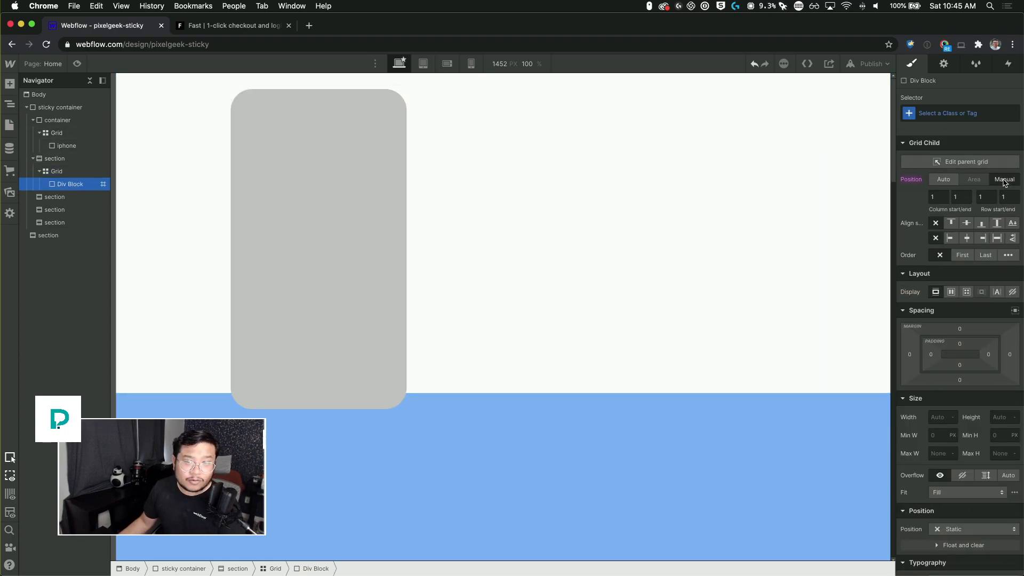
left_click(938, 197)
type("2")
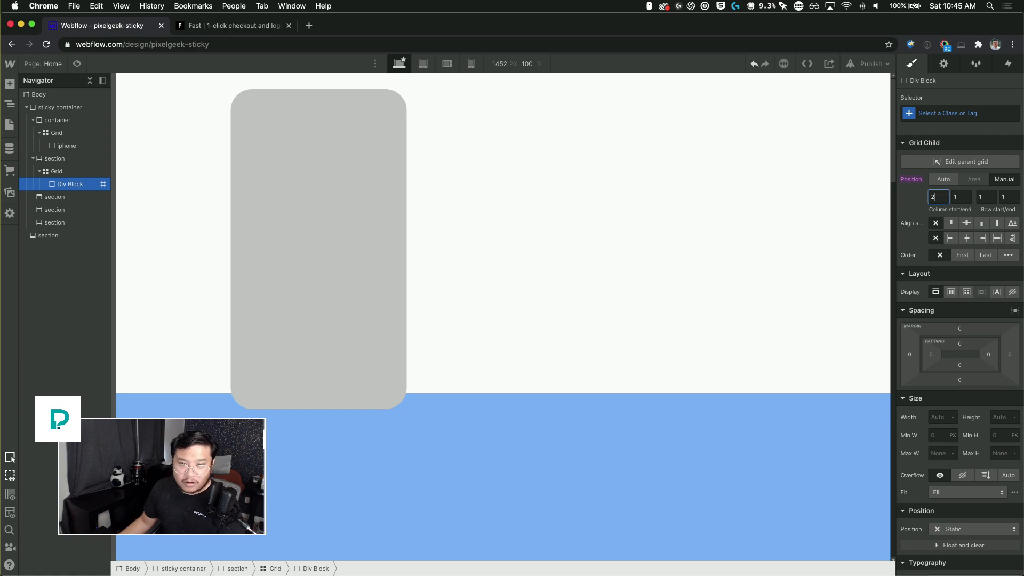
key("Tab")
type("2")
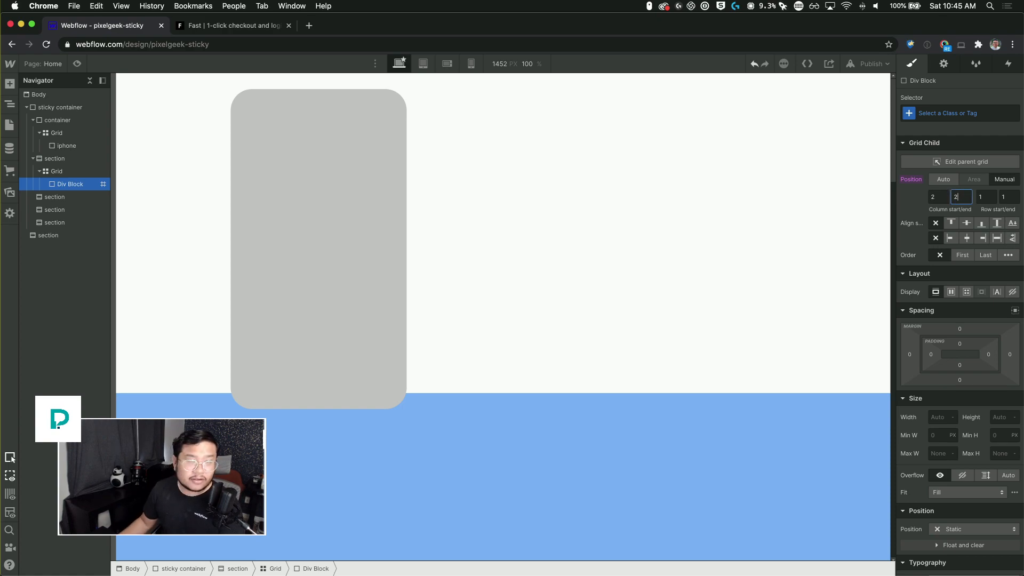
left_click(81, 186)
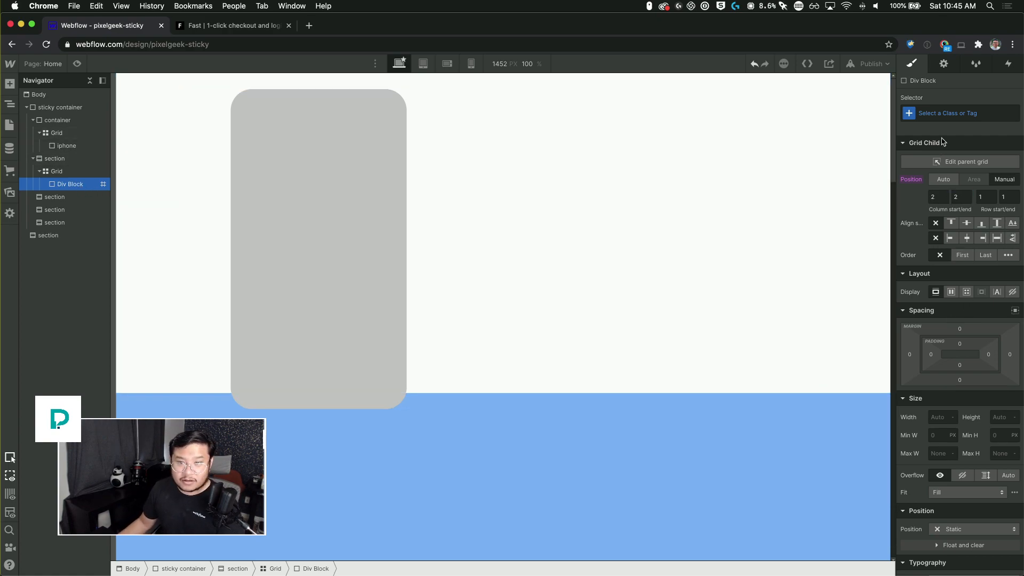
Step: Give the new div block the class "section content"
left_click(944, 114)
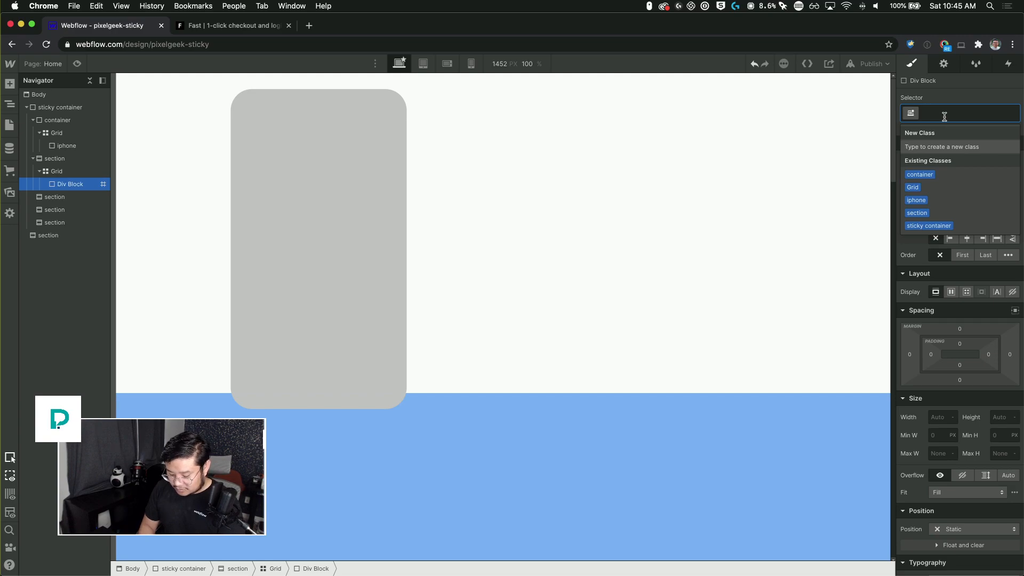
type("section content")
key("Return")
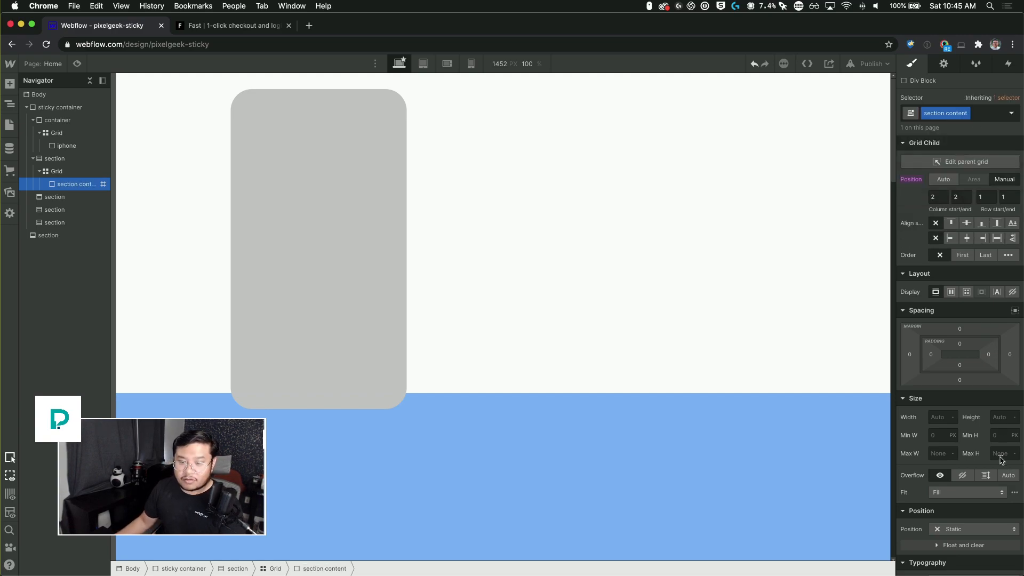
Step: Set the section content block's background color to #929292
scroll(1002, 460, "down", 10)
left_click(936, 418)
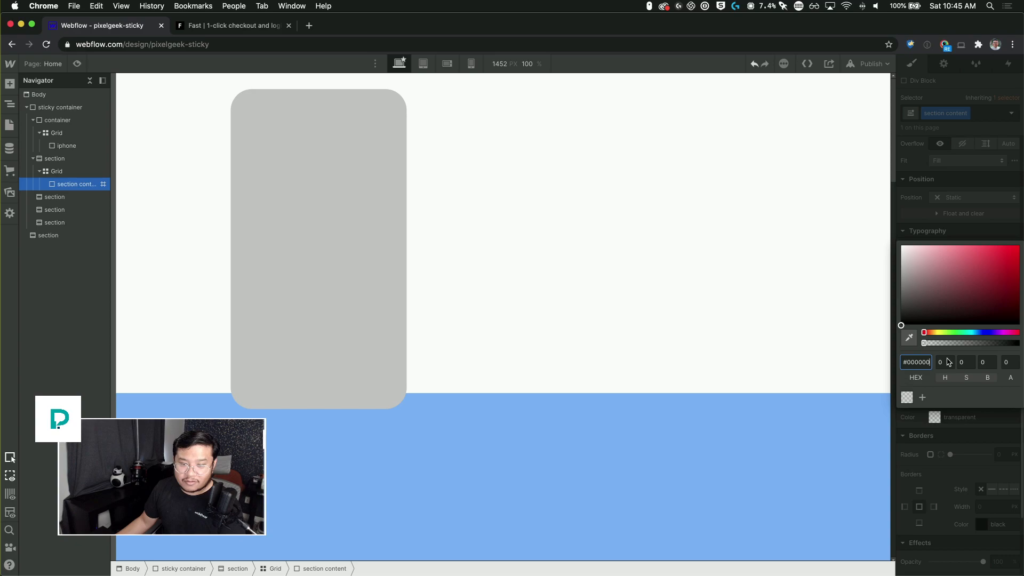
left_click_drag(925, 301, 885, 280)
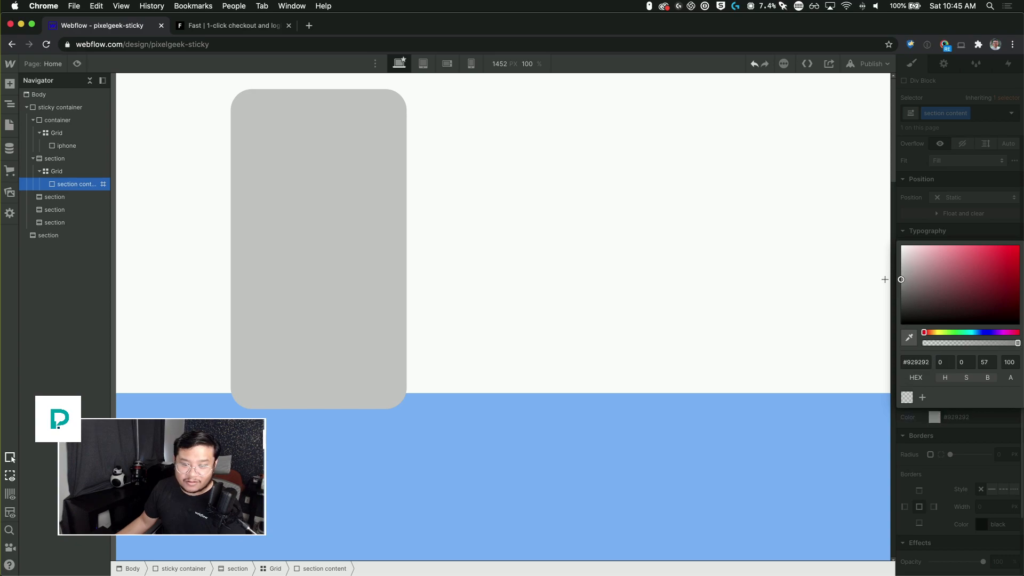
left_click(946, 215)
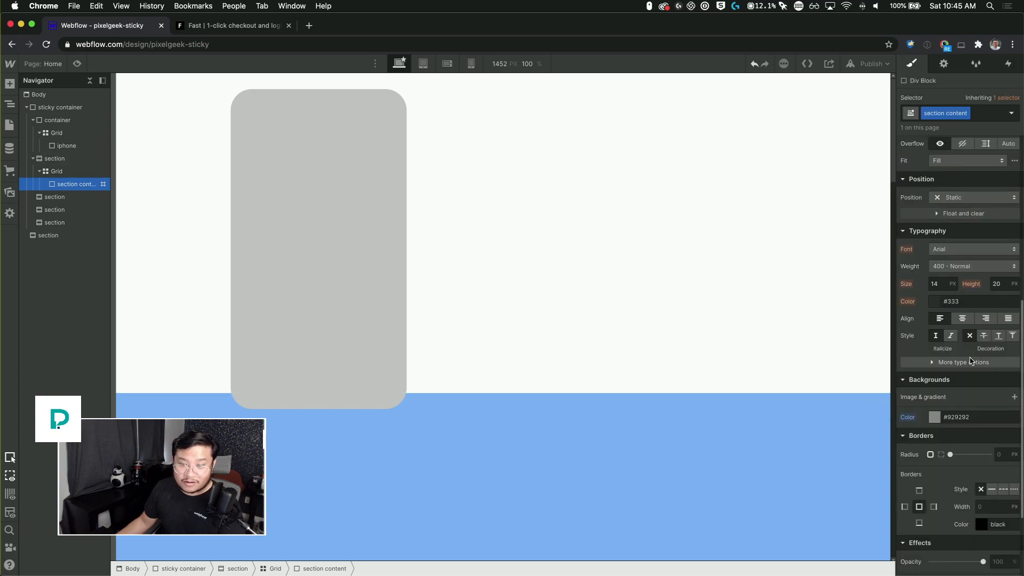
Step: Reset the sticky container's top margin to 0
left_click(59, 119)
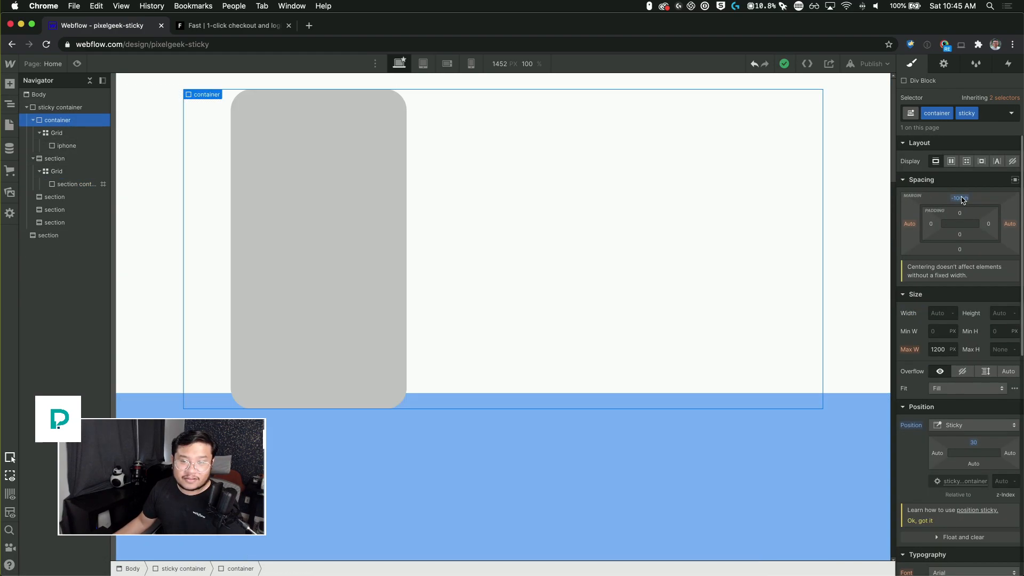
left_click(963, 200, "alt")
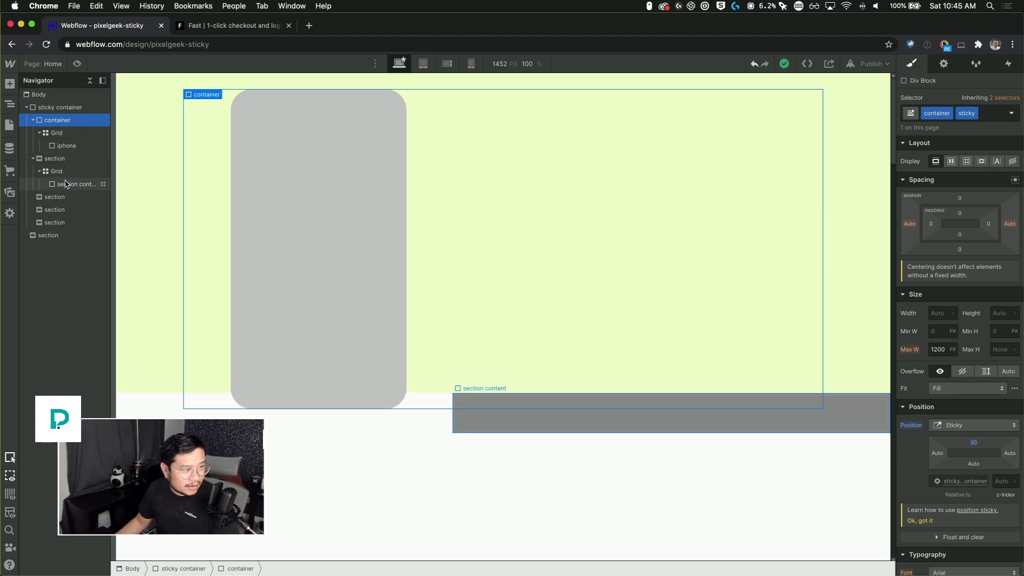
Step: Wrap the section's grid in a new Div Block and give that wrapper the existing container class
left_click(66, 184)
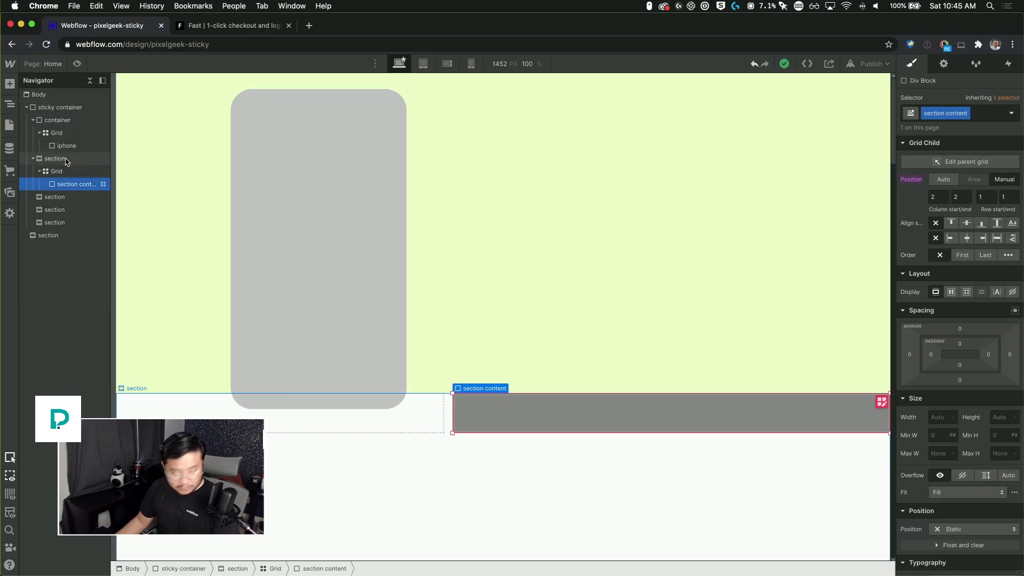
left_click(66, 159)
key("super+e")
type("div")
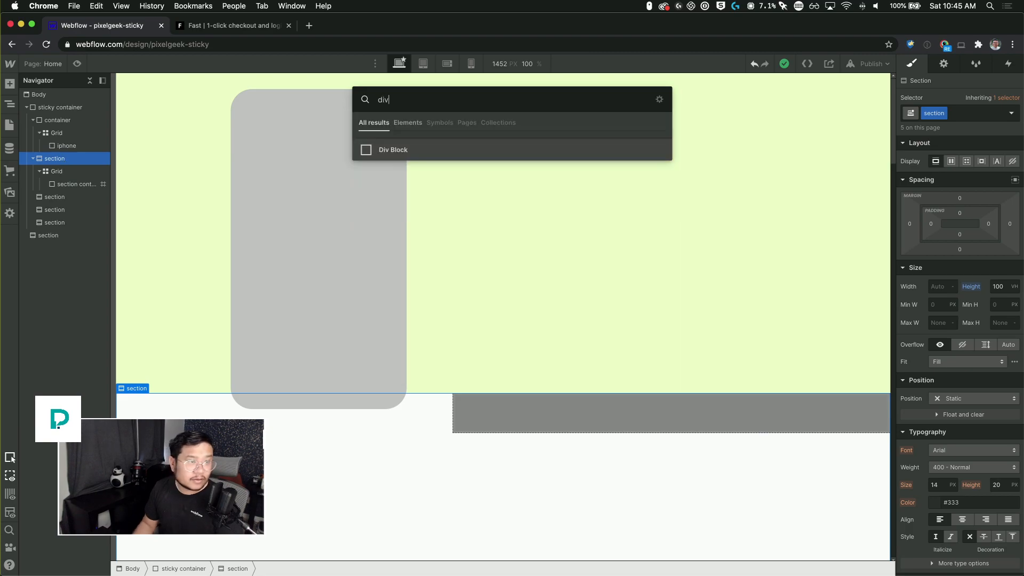
key("Return")
mouse_move(59, 196)
left_mouse_down()
mouse_move(58, 165)
mouse_move(59, 175)
left_mouse_up()
left_click(57, 191)
left_click(60, 171)
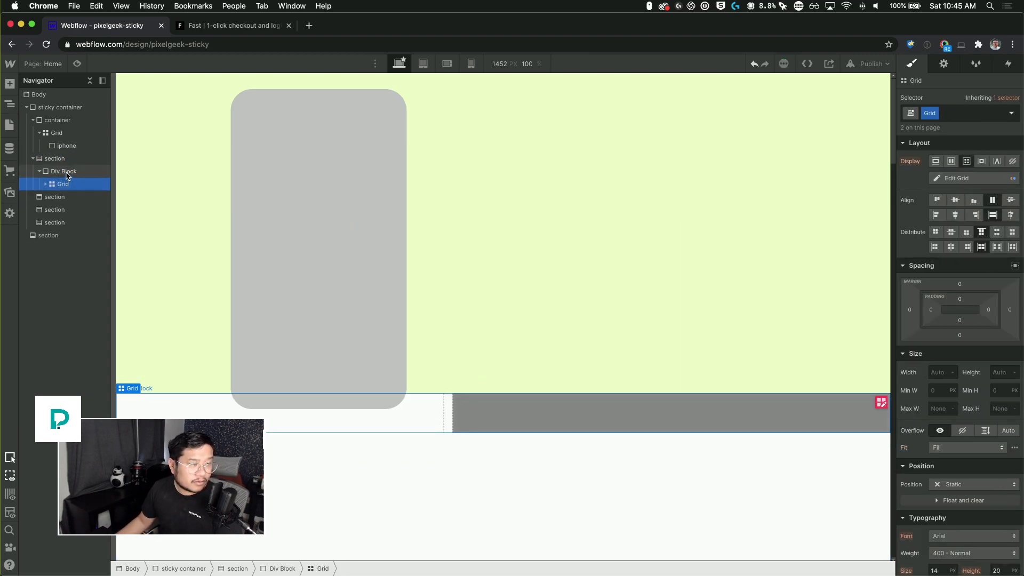
key("super+Return")
type("cont")
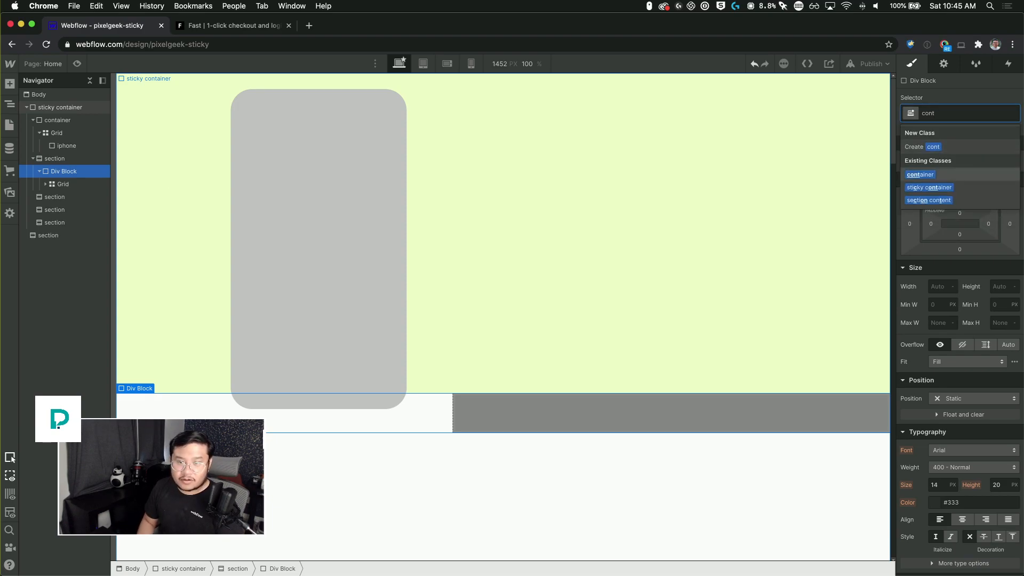
key("Return")
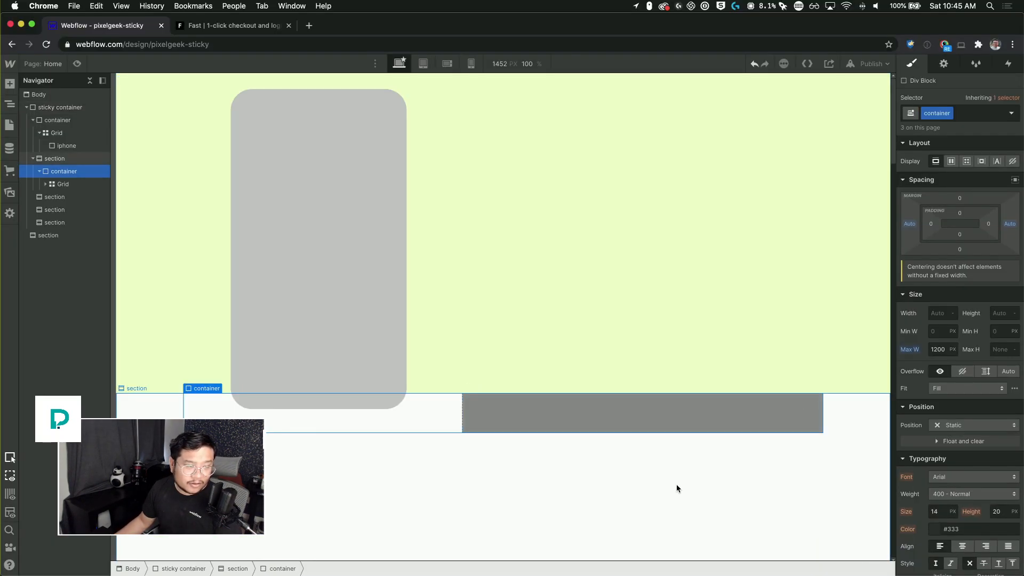
Step: Set the section content block's height to 500 px
scroll(521, 357, "down", 5)
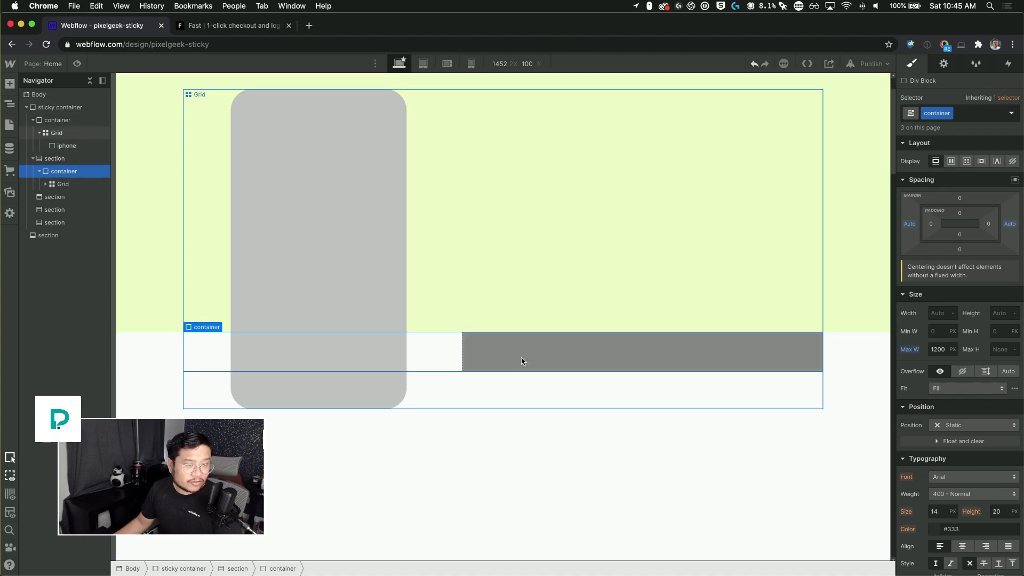
scroll(519, 361, "up", 2)
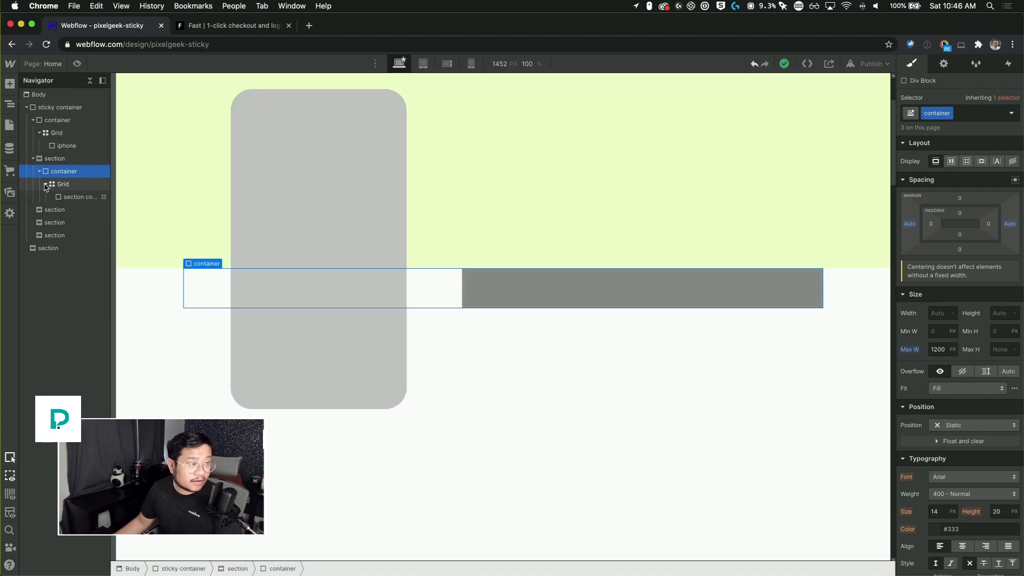
left_click(46, 185)
left_click(76, 198)
left_click(998, 417)
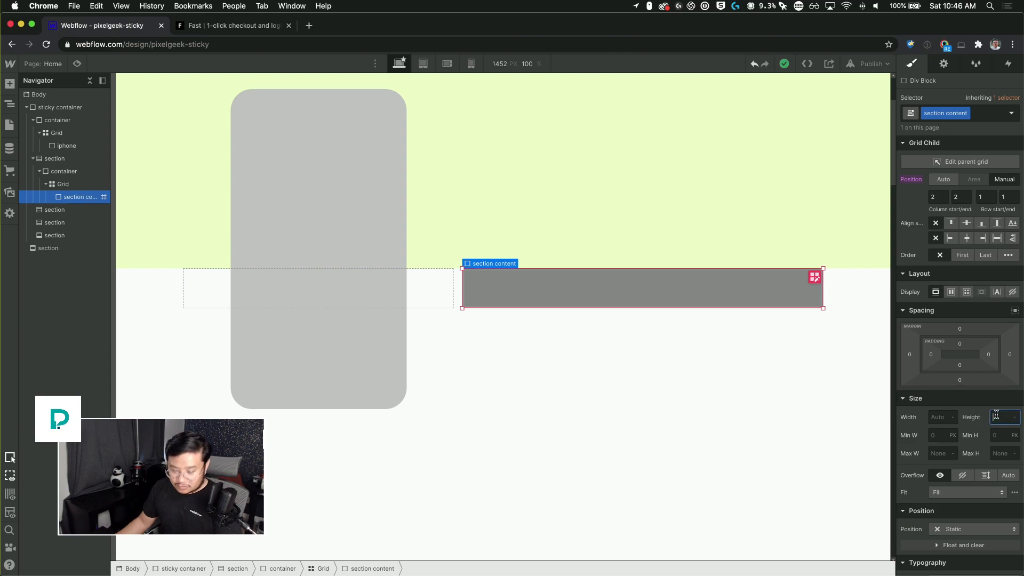
type("500")
key("Return")
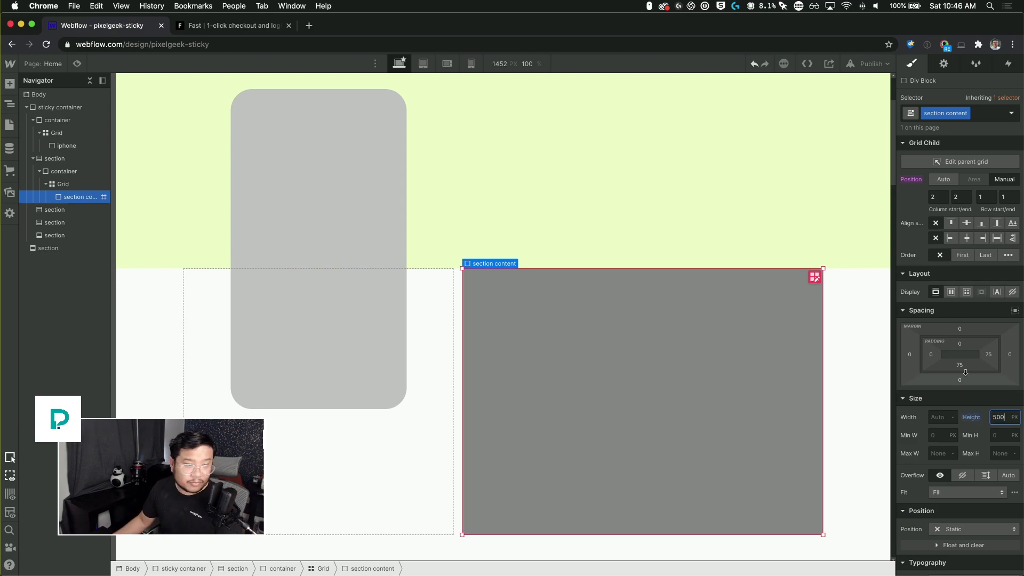
Step: Adjust the first section's top padding and review the next section's spacing on the canvas
left_click(77, 160)
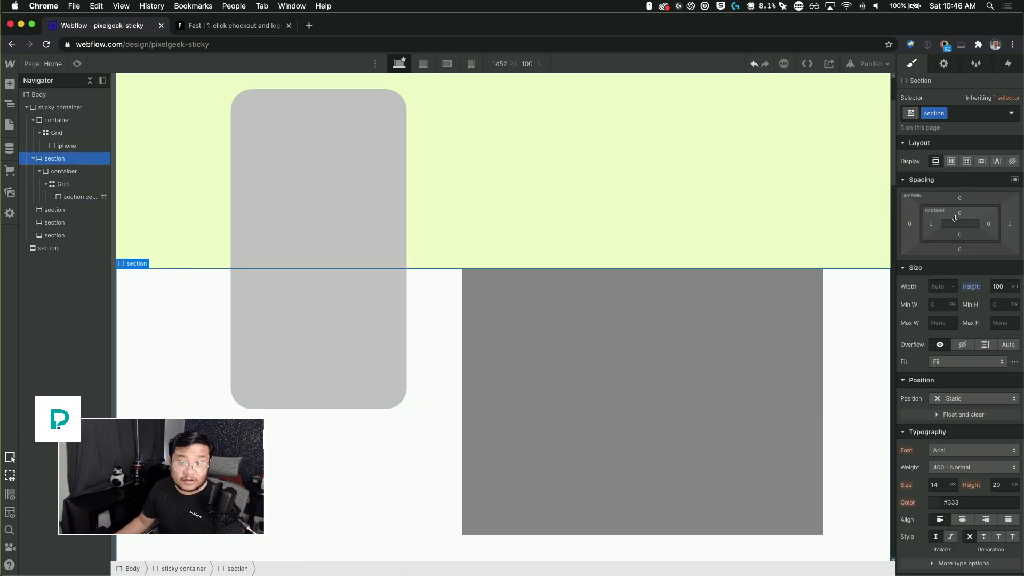
left_click_drag(971, 227, 970, 268)
left_click(60, 212)
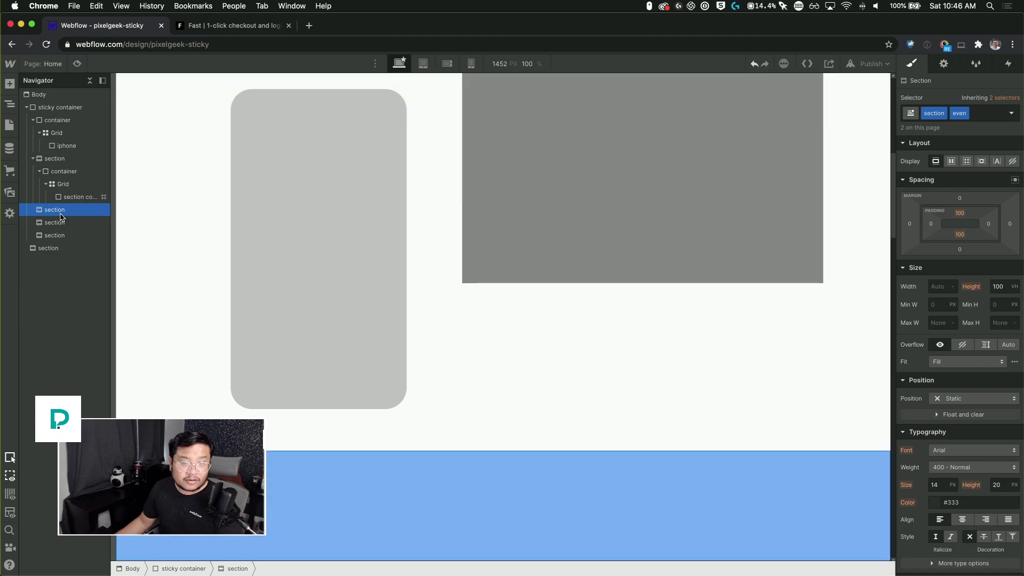
scroll(535, 363, "down", 10)
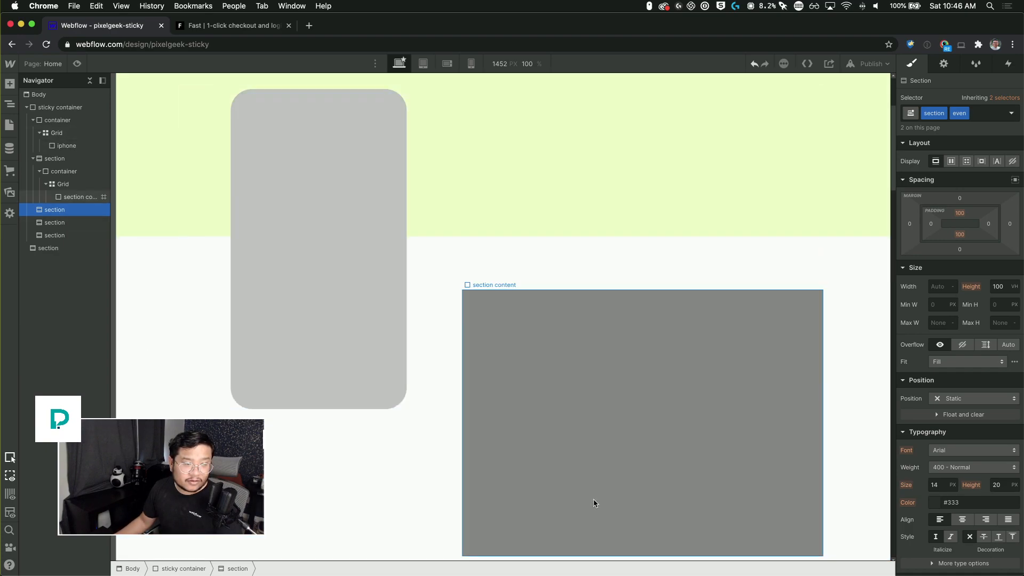
Step: Set the section content block to a centered flex layout and insert a button inside it
left_click(594, 503)
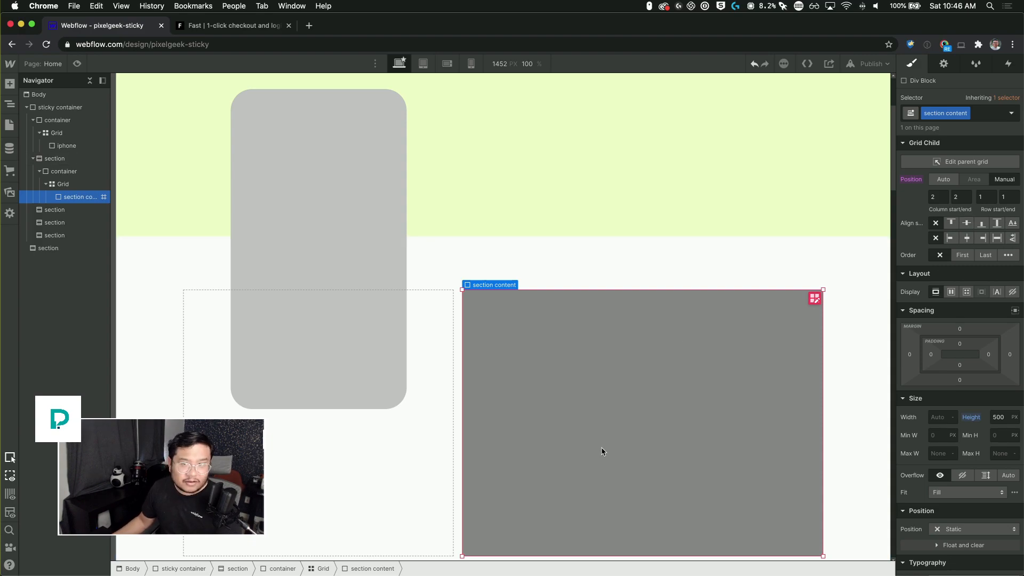
left_click(952, 292)
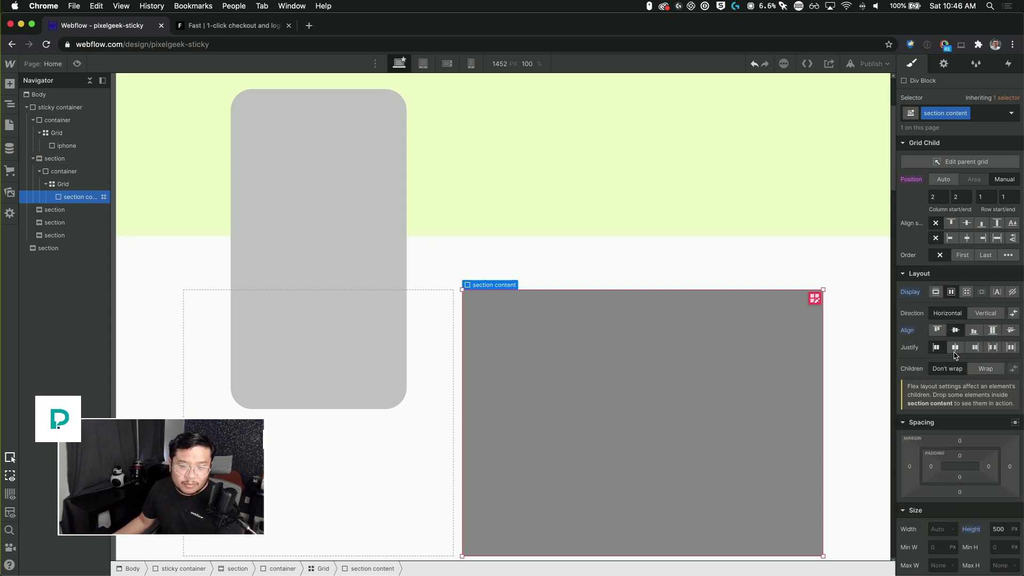
key("super+e")
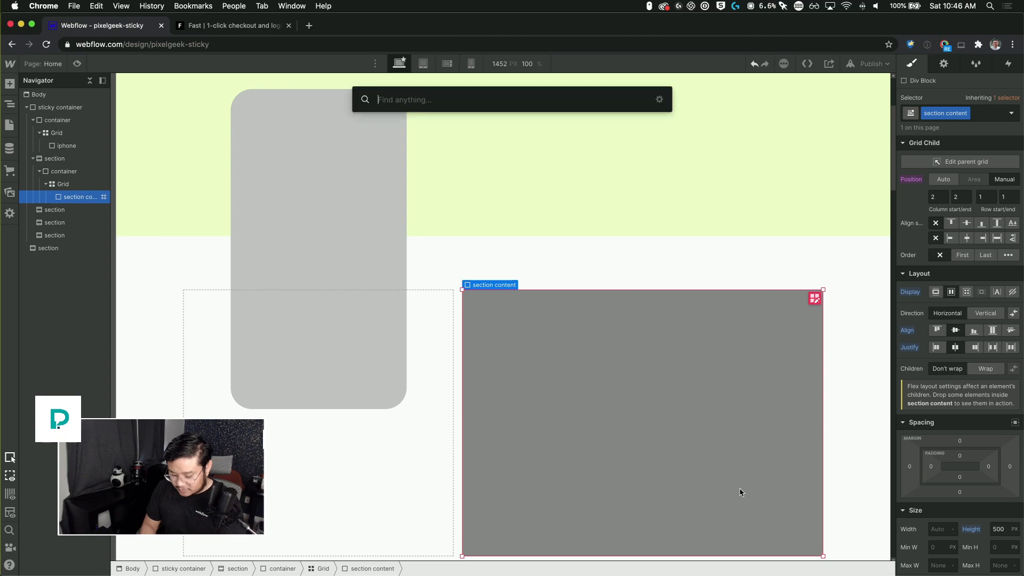
type("button")
key("Return")
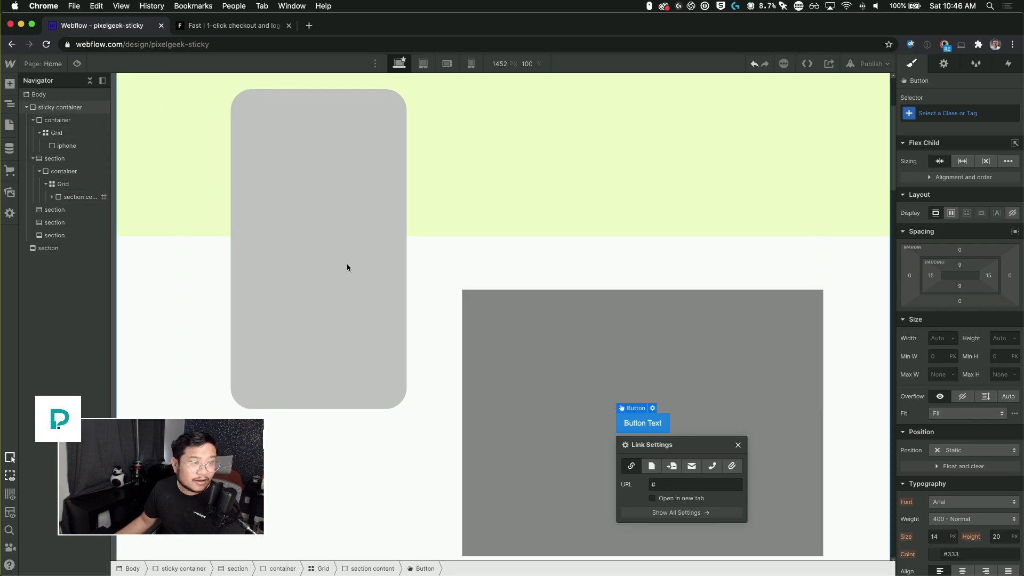
Step: Preview the page and scroll through the first sections to check the content block beside the mockup
left_click(76, 63)
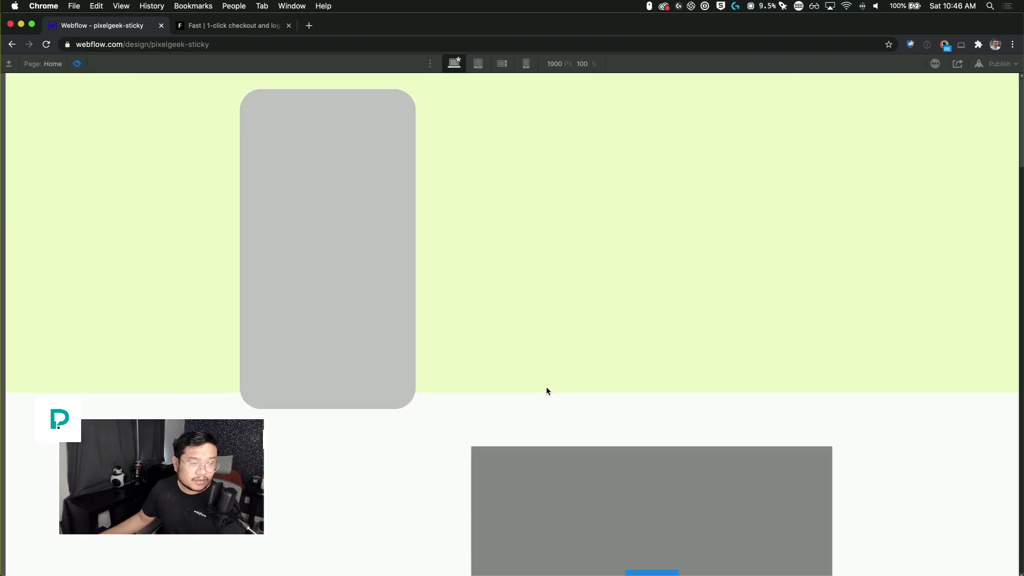
scroll(546, 384, "down", 6)
scroll(553, 370, "up", 1)
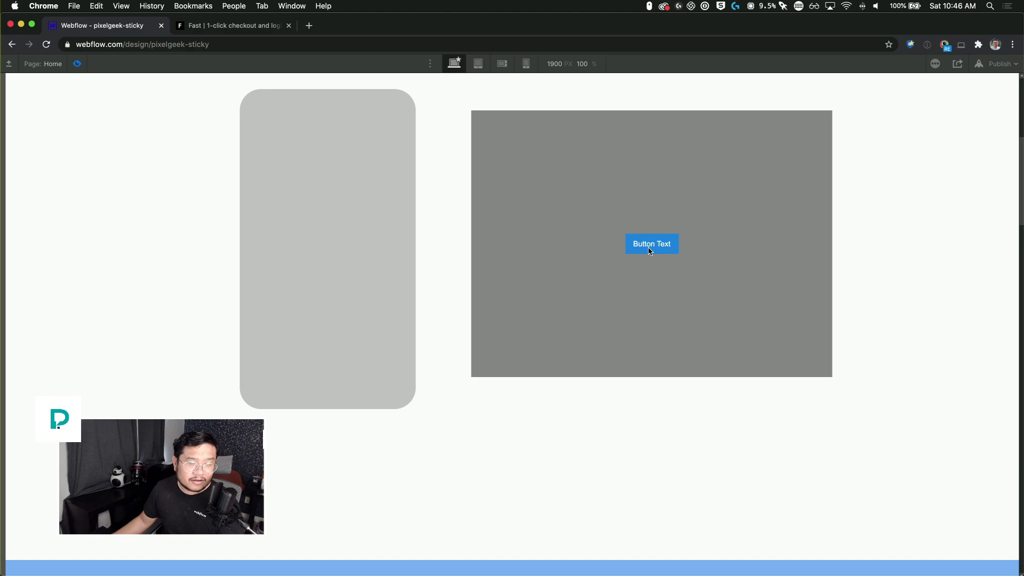
scroll(650, 250, "up", 9)
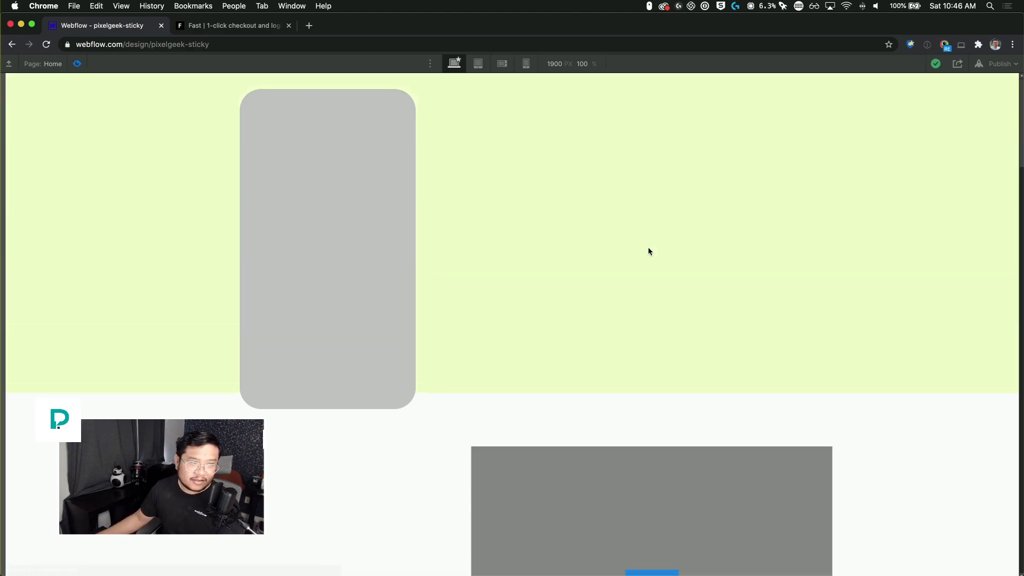
scroll(649, 251, "down", 9)
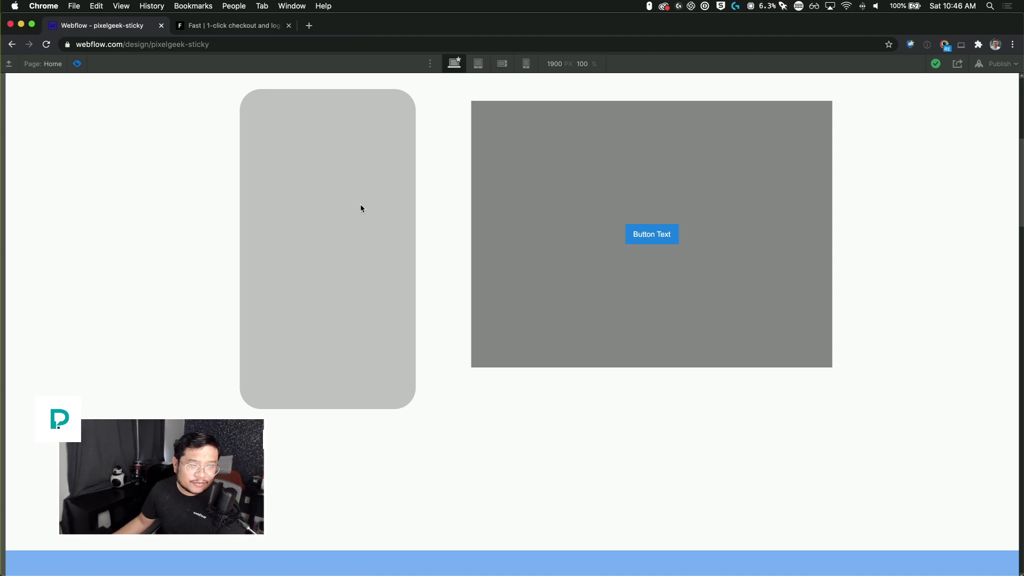
key("super+shift+p")
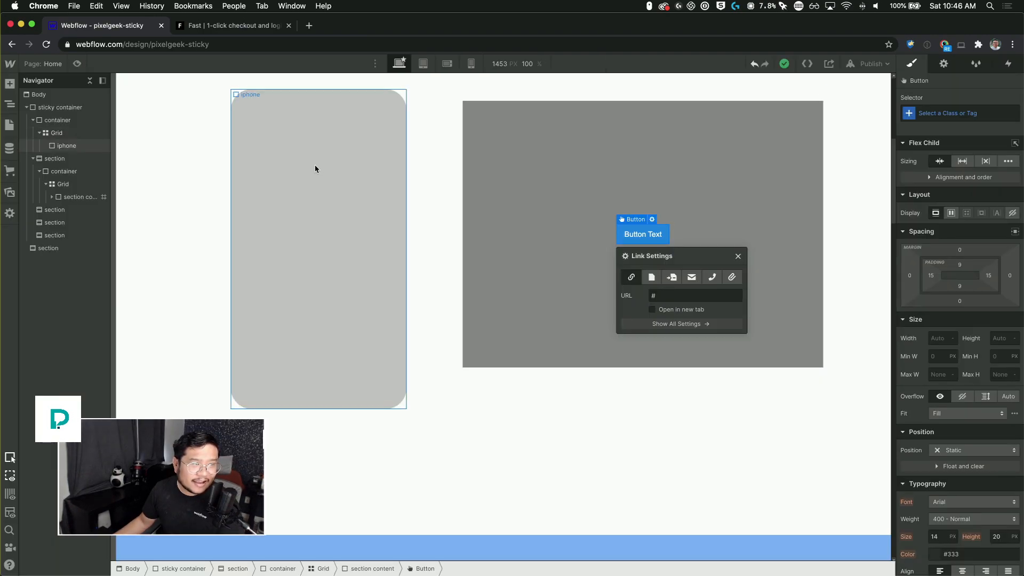
Step: Temporarily give the grid a background color, then clear it again
left_click(420, 169)
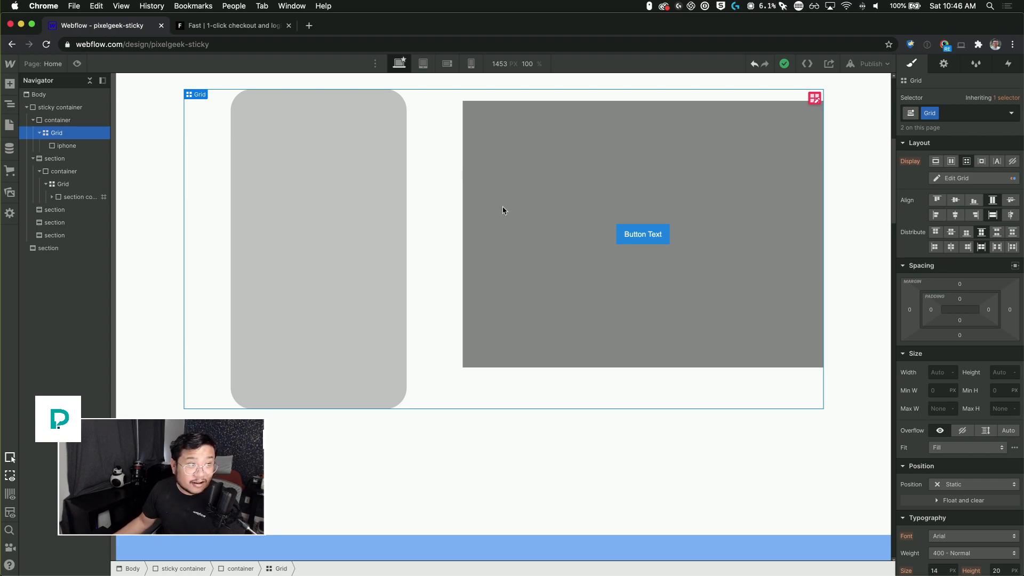
scroll(970, 494, "down", 3)
scroll(970, 493, "down", 3)
left_click(935, 485)
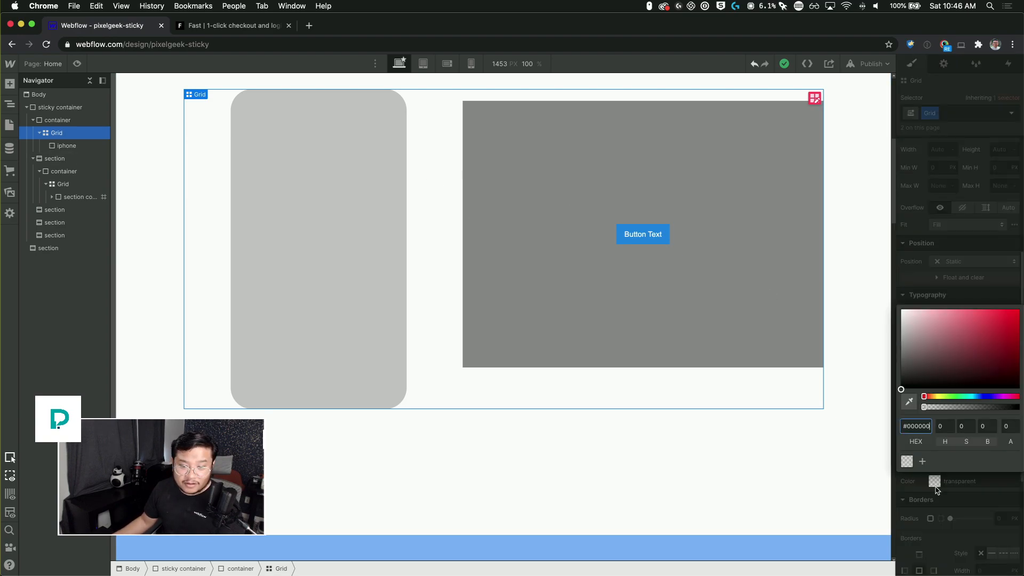
left_click_drag(895, 348, 946, 342)
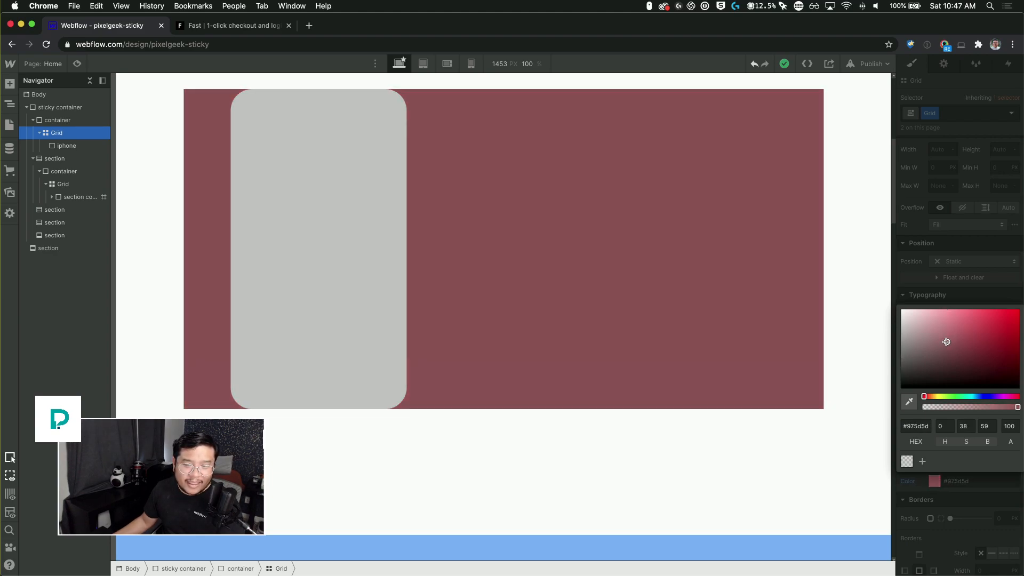
left_click(940, 294)
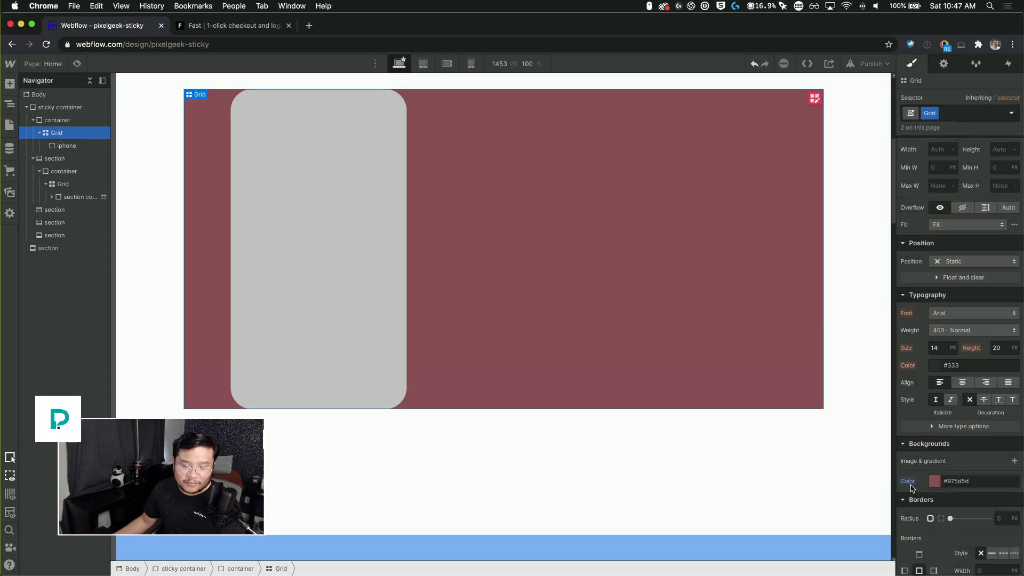
left_click(909, 482, "alt")
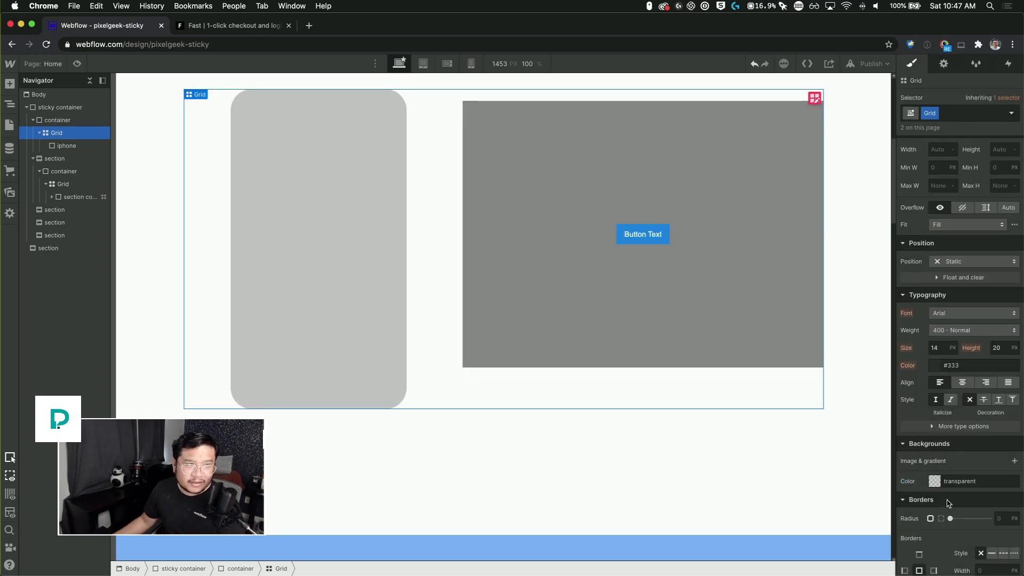
Step: Review the grid and iPhone mockup, comparing them with the phone video on the fast.co reference page
double_click(659, 234)
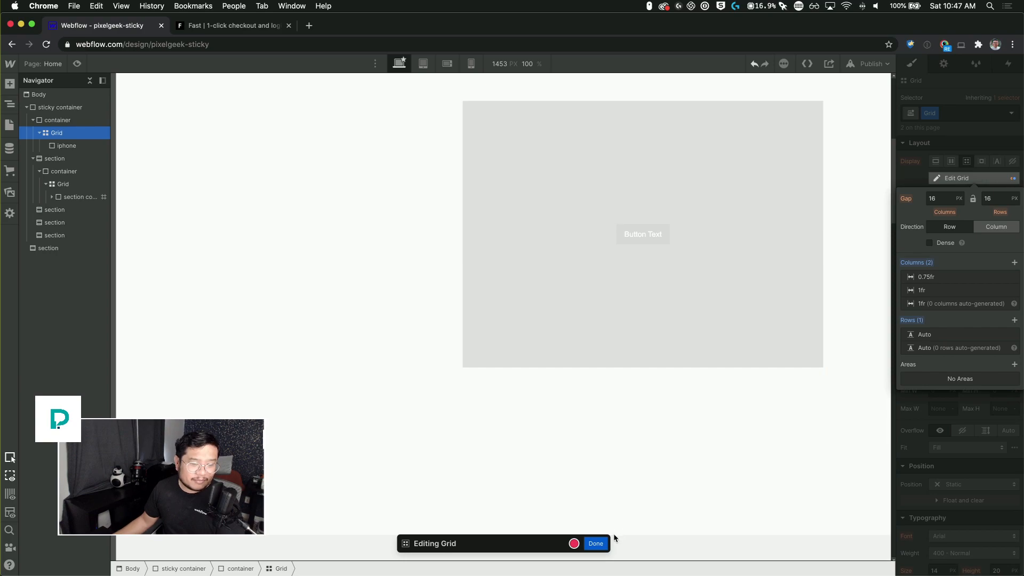
left_click(596, 544)
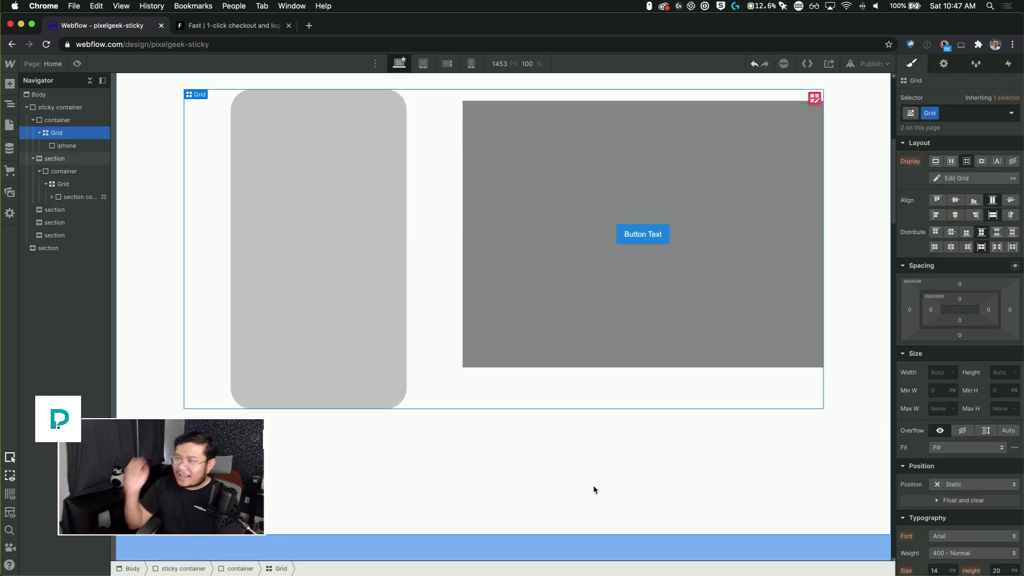
left_click(340, 301)
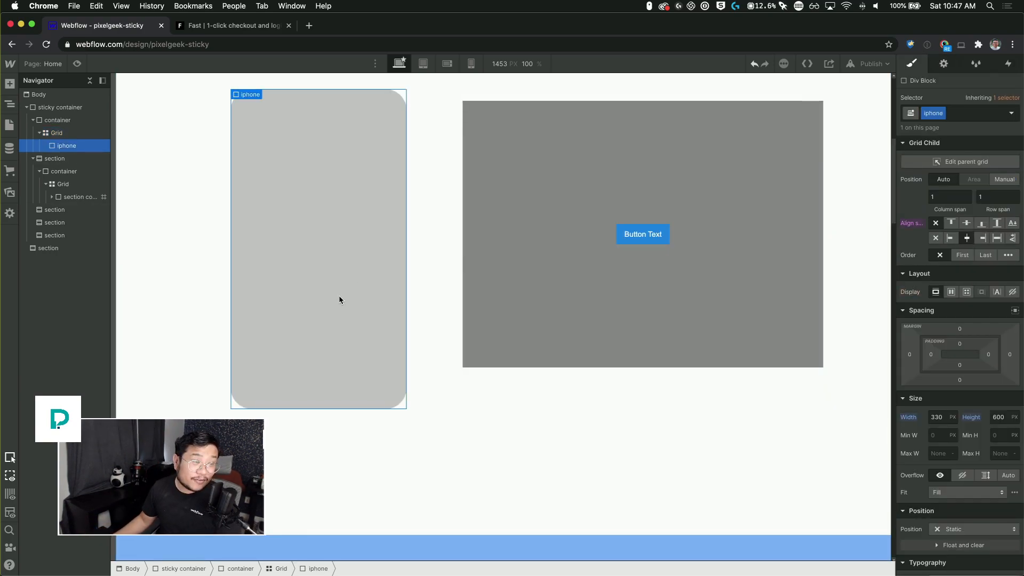
left_click(235, 25)
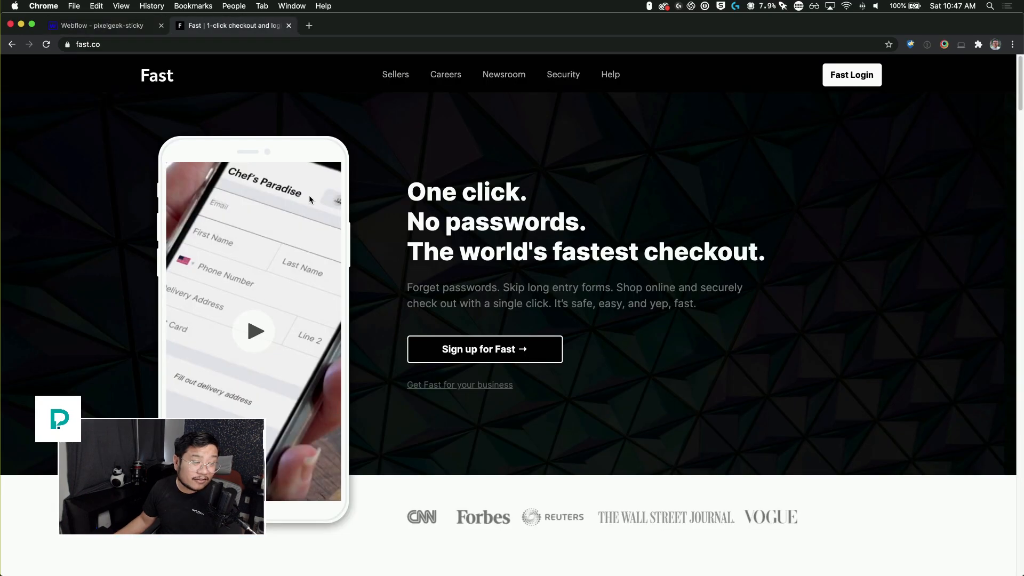
left_click(257, 336)
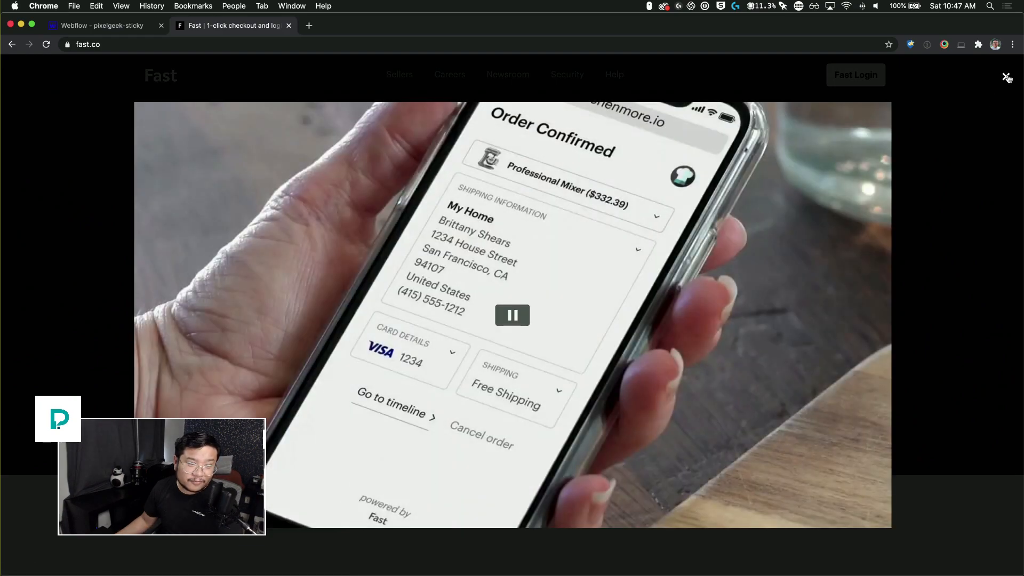
left_click(1006, 77)
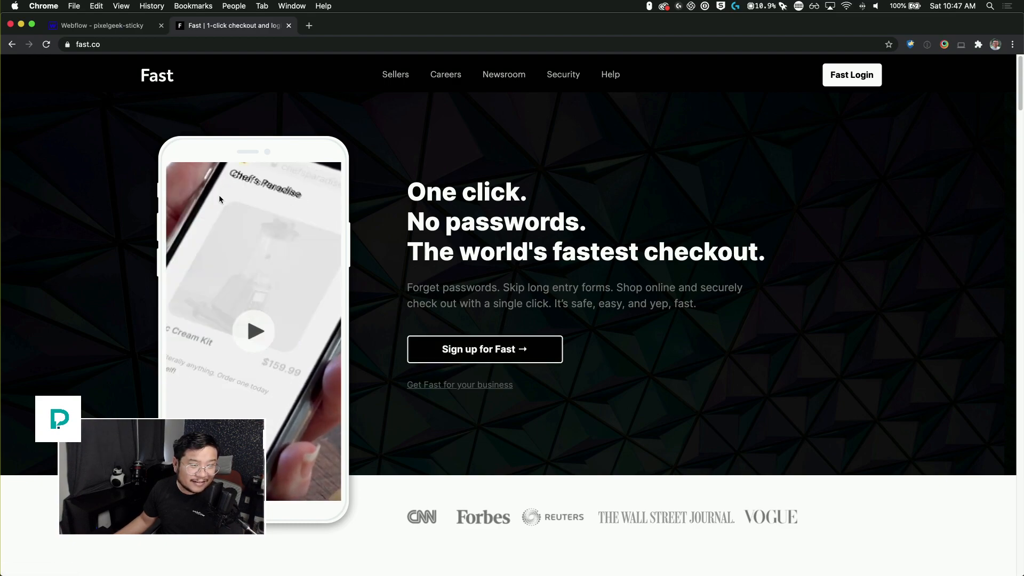
left_click(121, 27)
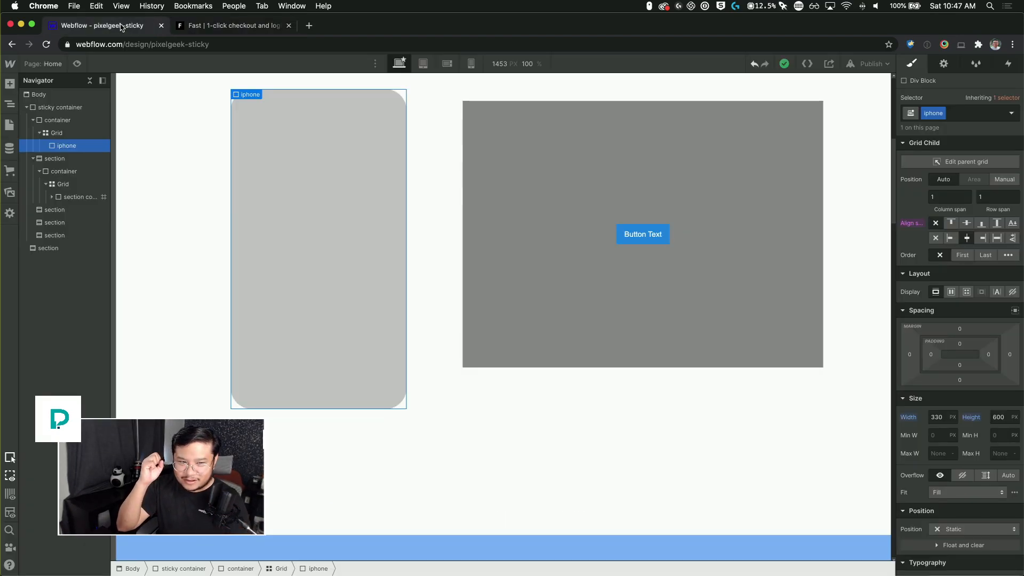
left_click(590, 237)
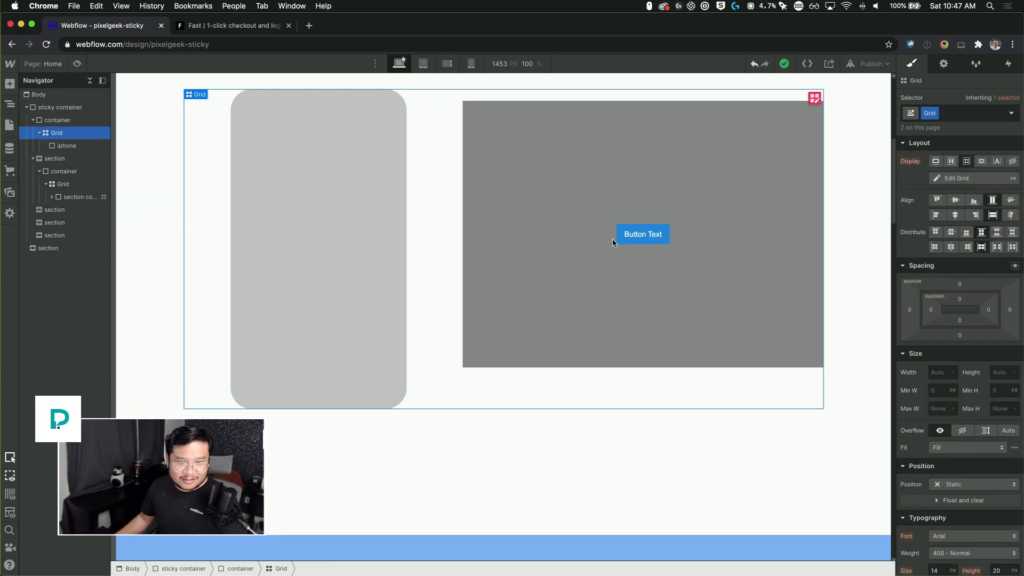
left_click(326, 246)
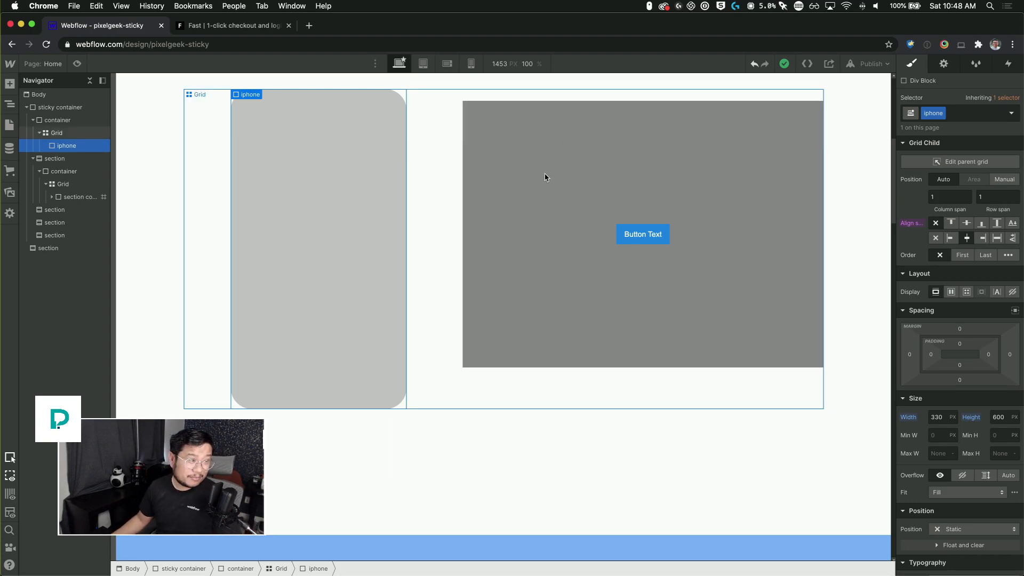
left_click(448, 164)
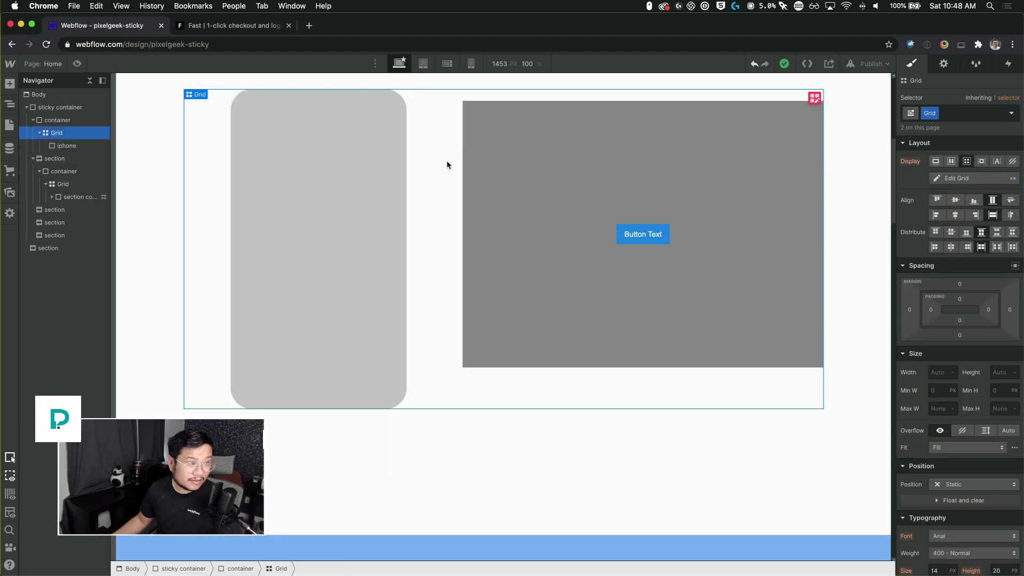
Step: Set the sticky container's z-index to 0
left_click(74, 120)
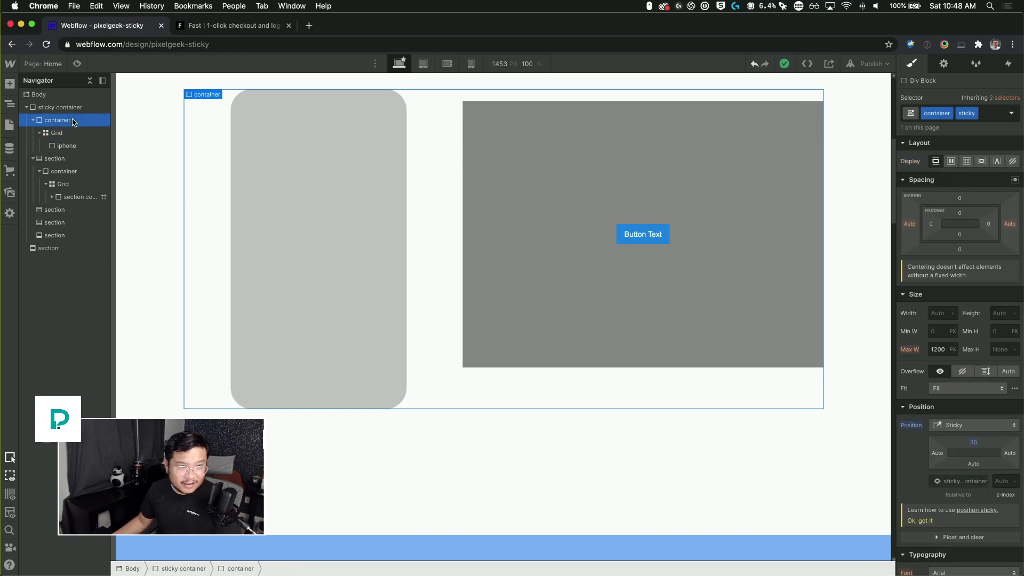
left_click(999, 481)
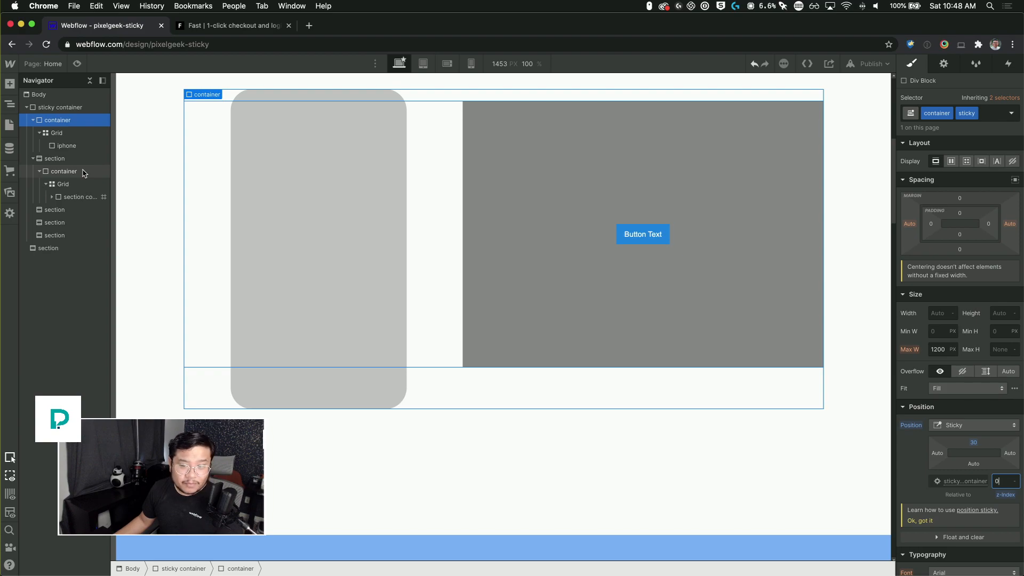
key("Return")
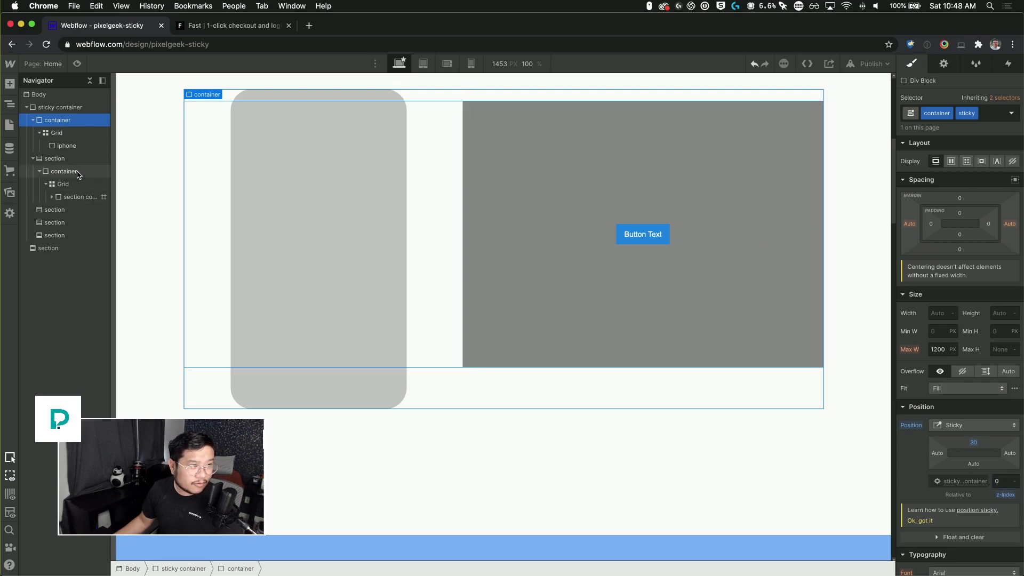
Step: Set the section content block's position to Relative with a z-index of 10
left_click(78, 172)
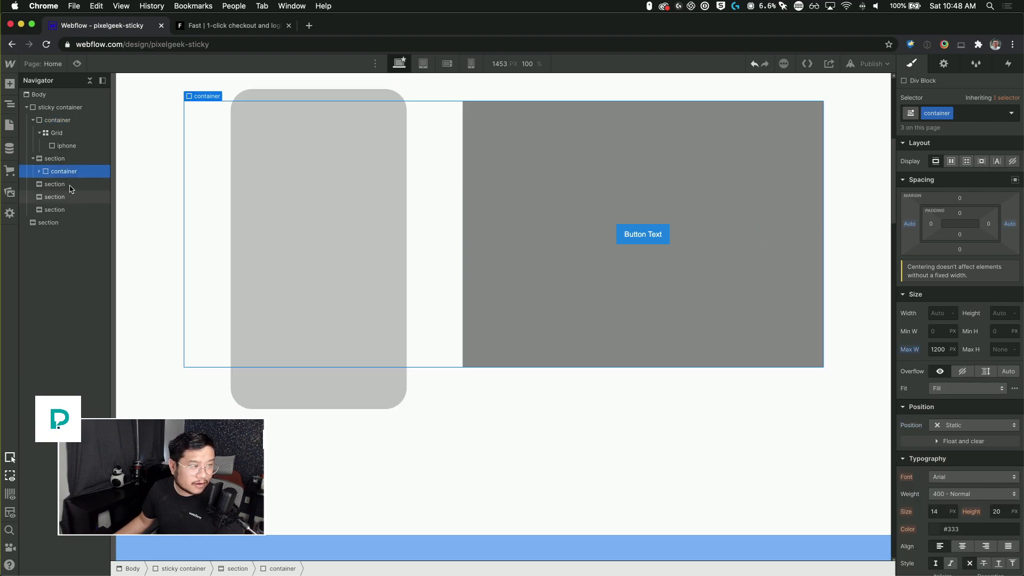
left_click(39, 171)
left_click(79, 198)
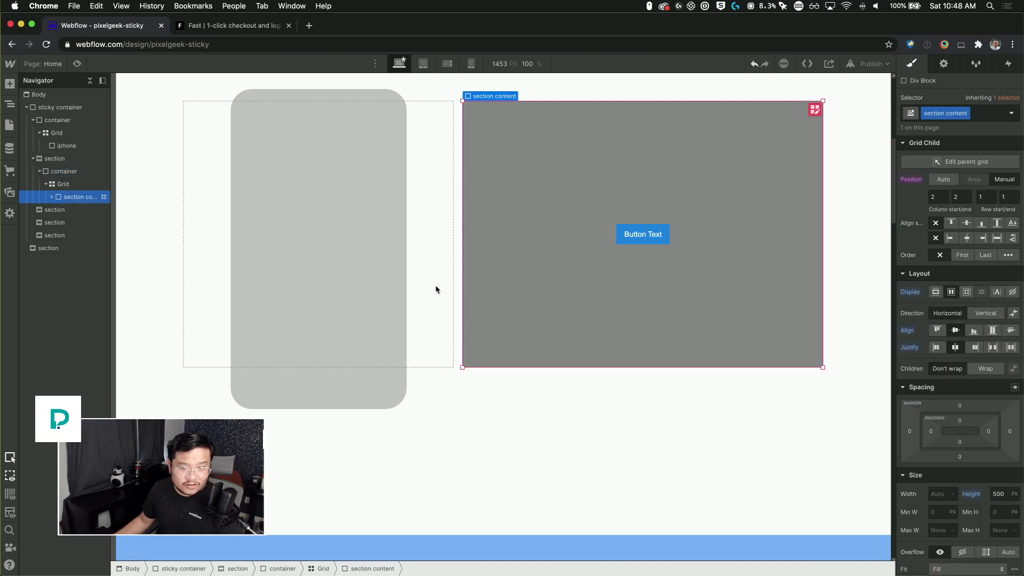
scroll(954, 458, "down", 5)
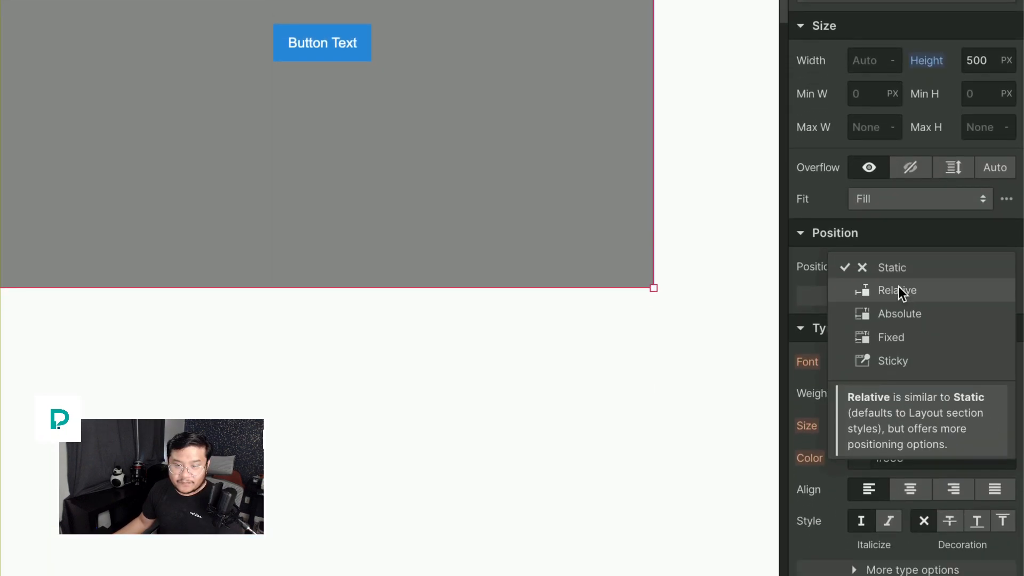
left_click(902, 313)
left_click(991, 394)
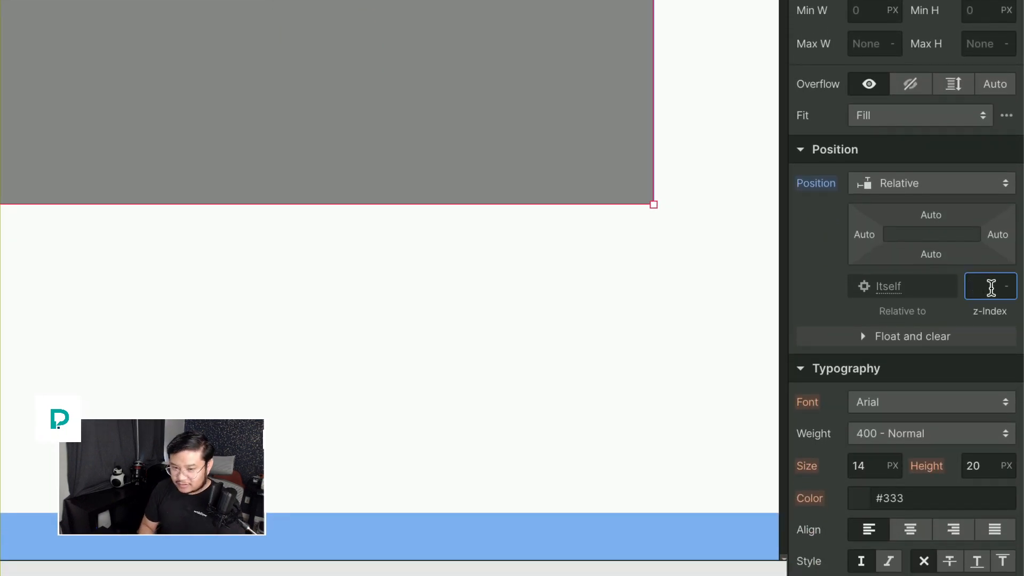
type("10")
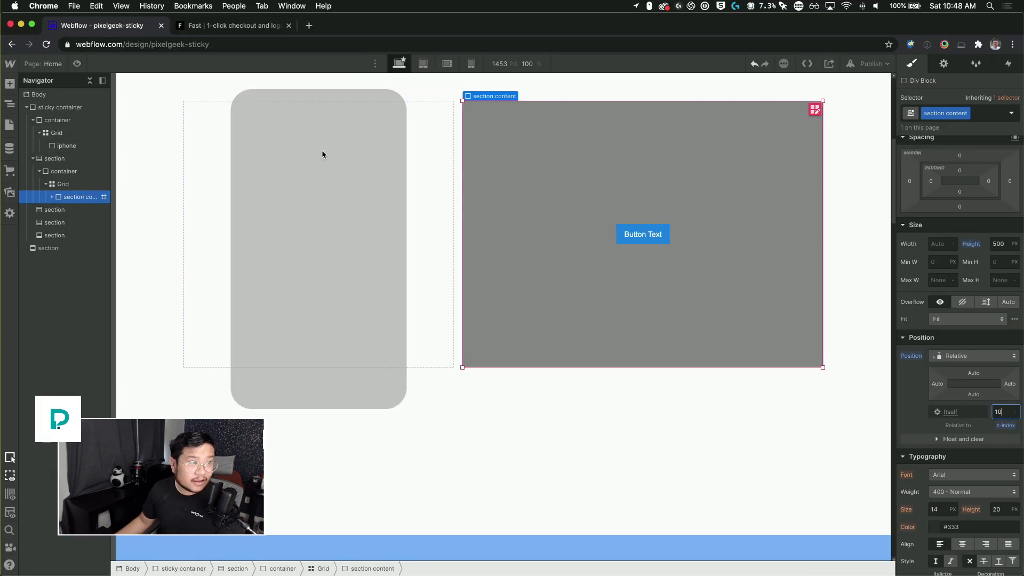
Step: Preview the page and scroll to check how the content block layers over the sticky mockup
key("super+shift+p")
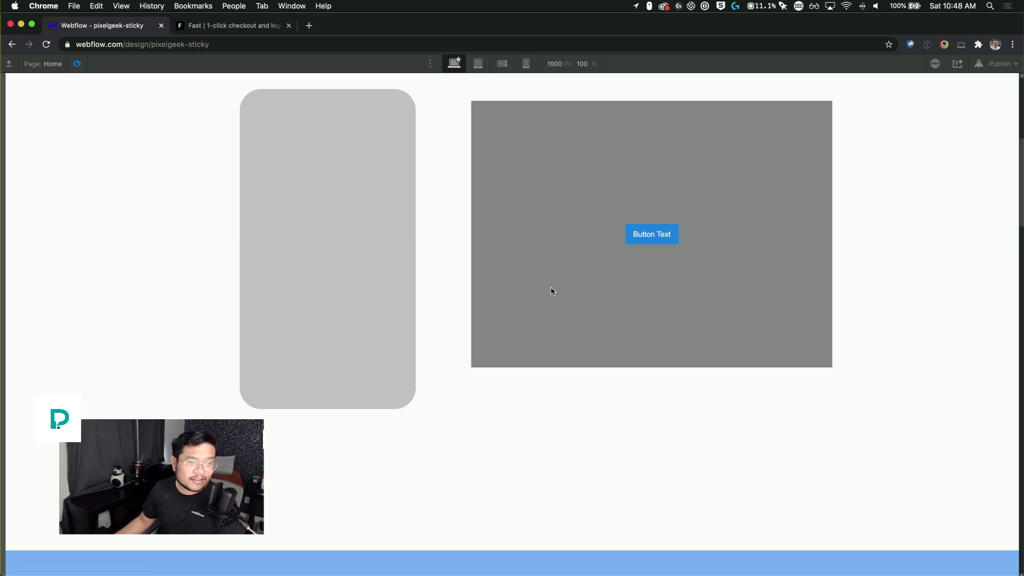
scroll(371, 238, "down", 8)
scroll(370, 238, "up", 10)
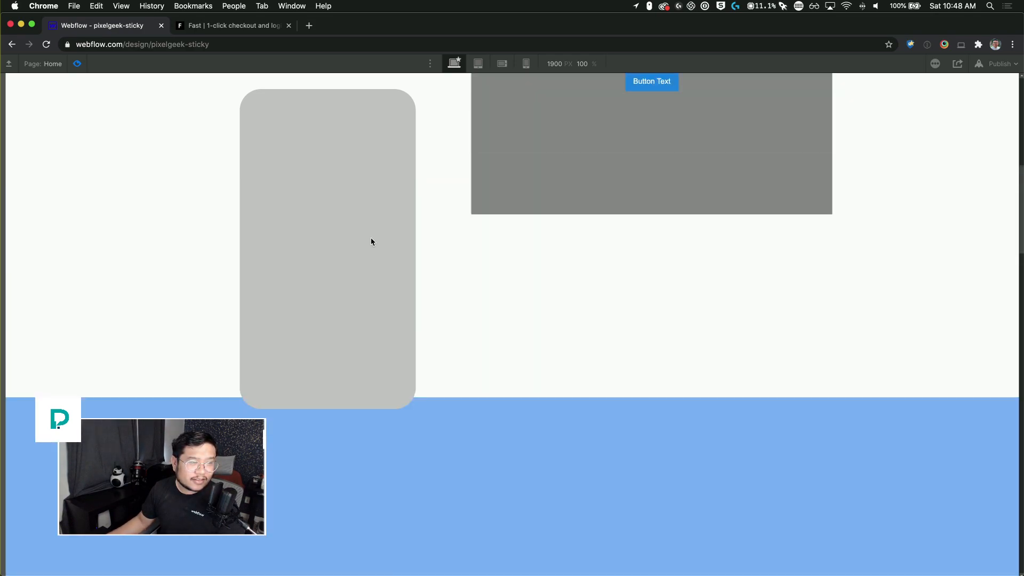
scroll(370, 238, "down", 4)
scroll(371, 239, "up", 6)
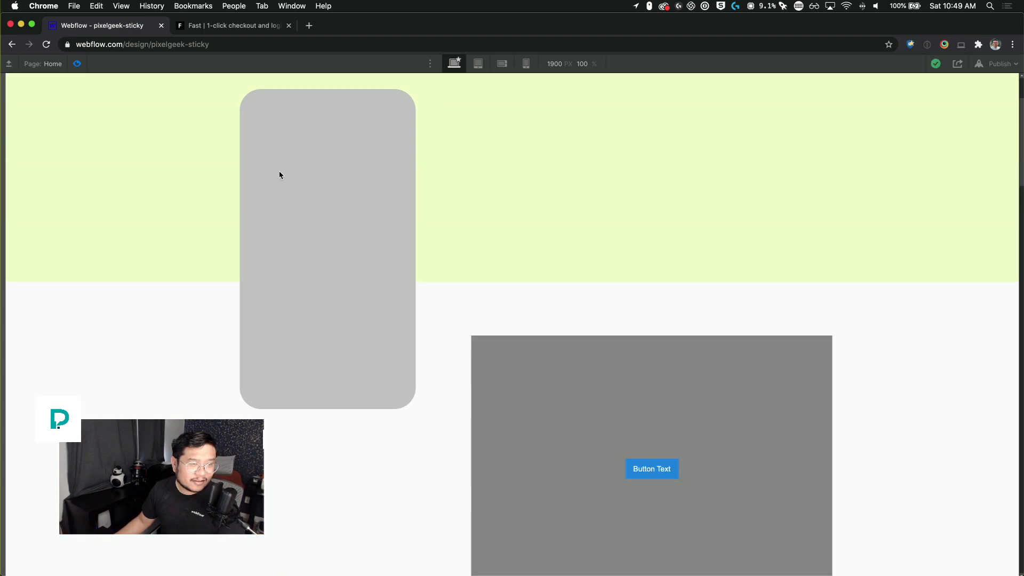
Step: Scroll the preview once more over the button area and return to the designer
scroll(352, 269, "down", 4)
scroll(350, 266, "up", 4)
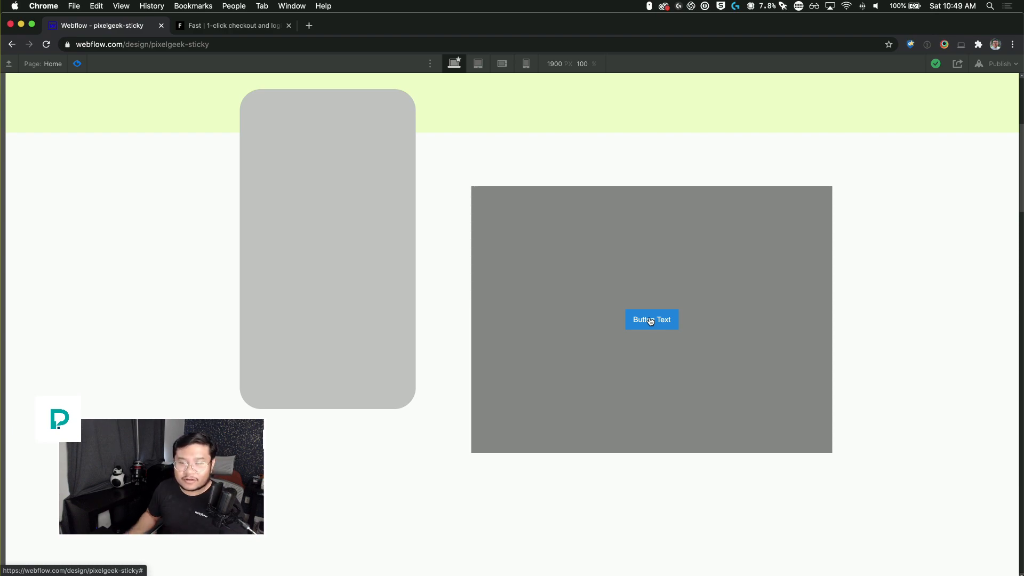
left_click(651, 320)
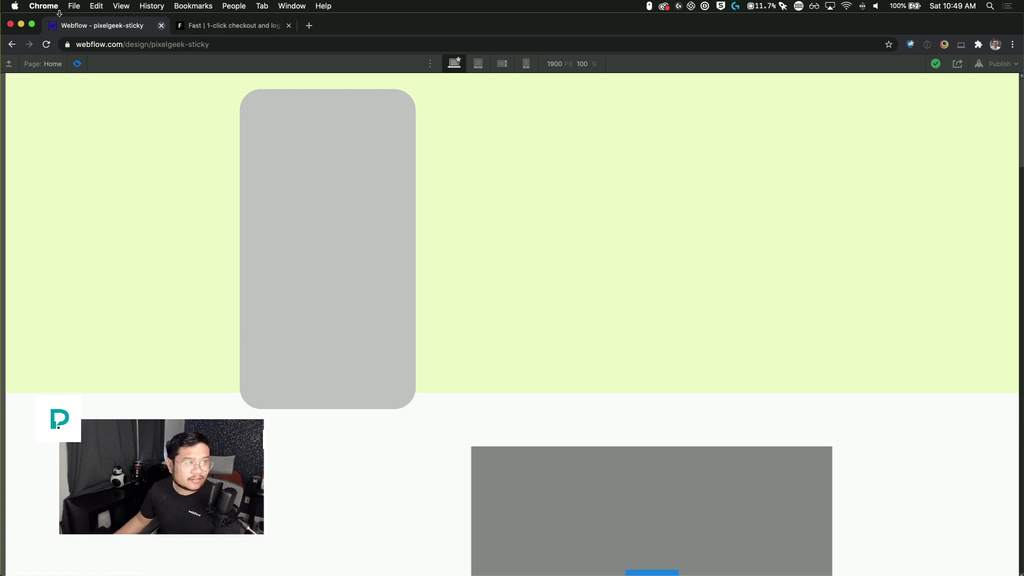
left_click(75, 64)
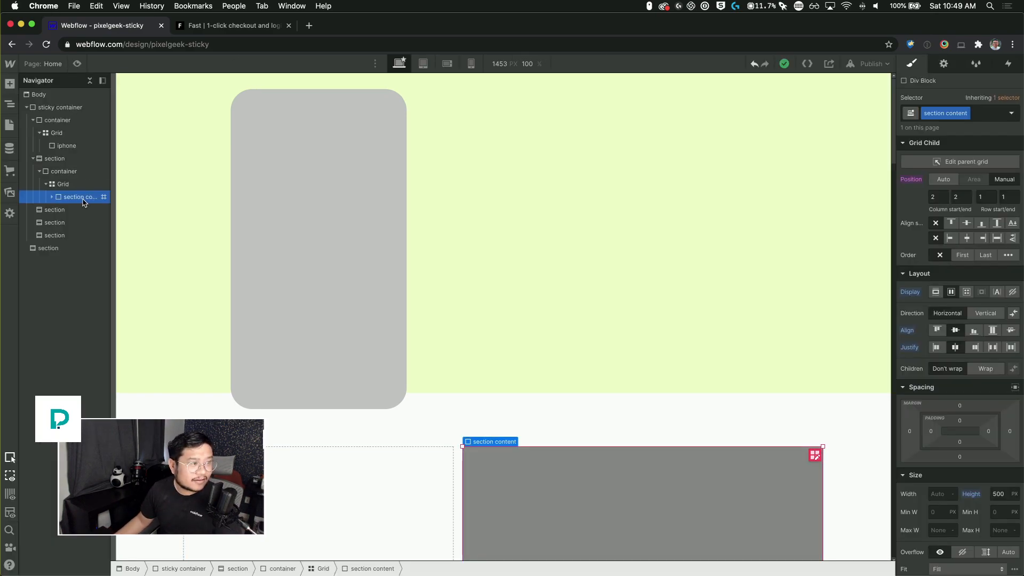
Step: Inspect the settings of the section, iPhone, grid, sticky container and section content elements
left_click(69, 162)
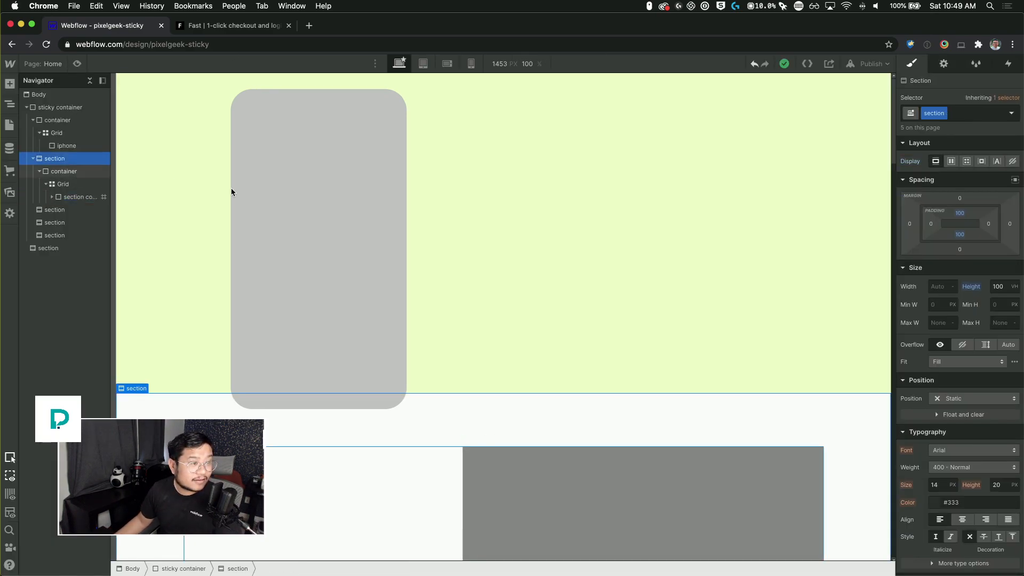
scroll(262, 268, "down", 3)
scroll(268, 274, "down", 2)
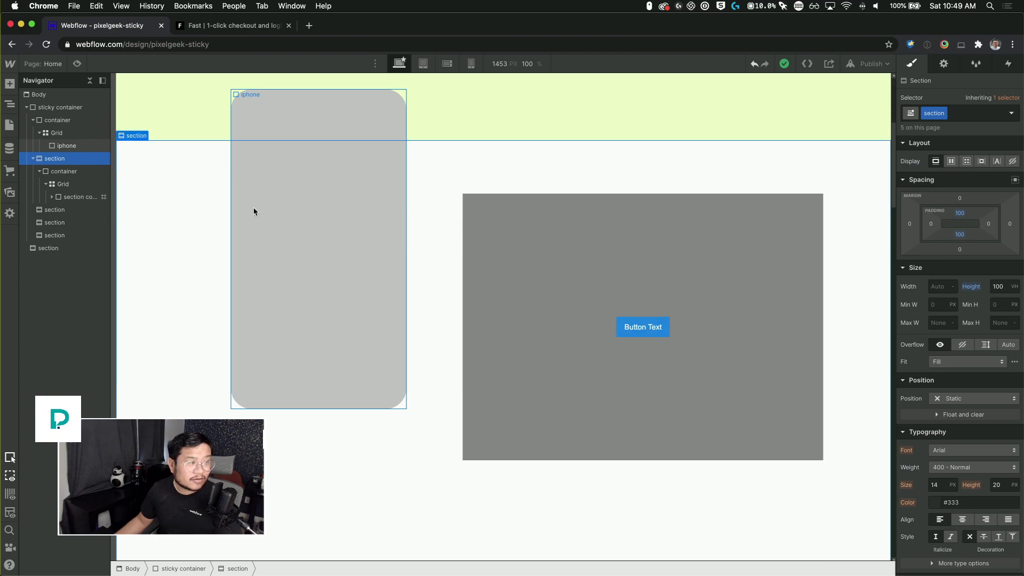
left_click(346, 207)
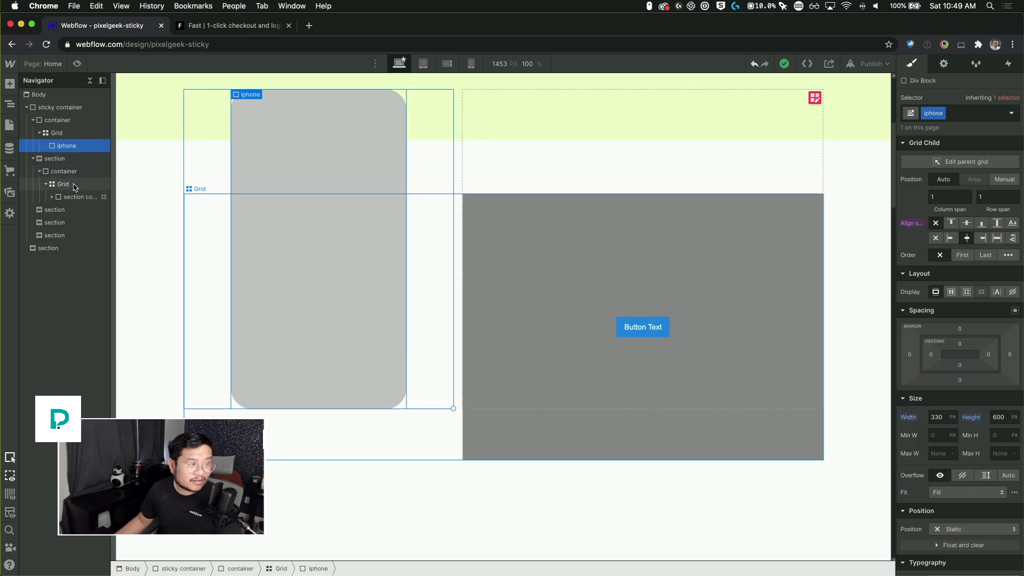
left_click(73, 184)
left_click(67, 136)
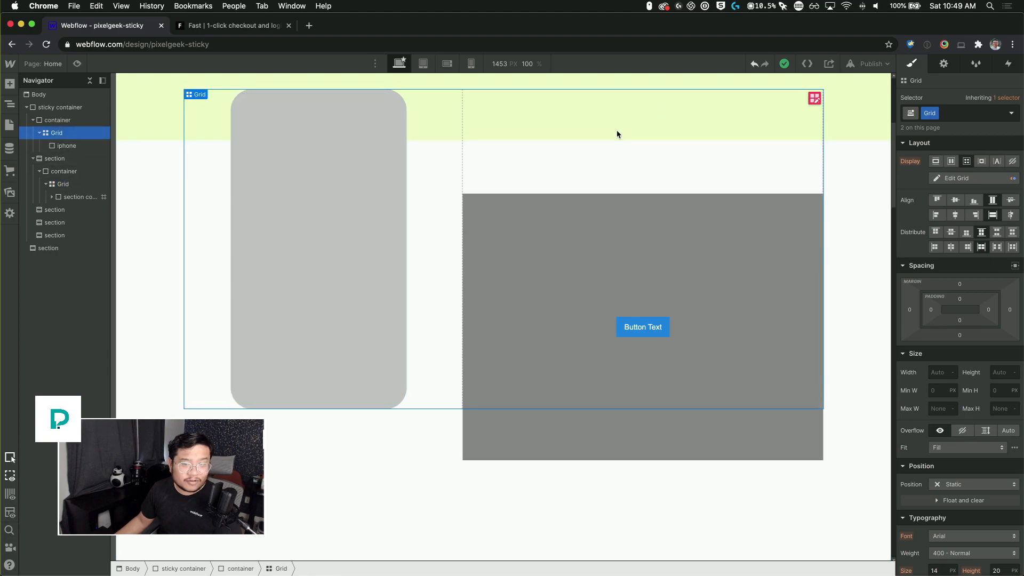
left_click(83, 145)
left_click(66, 120)
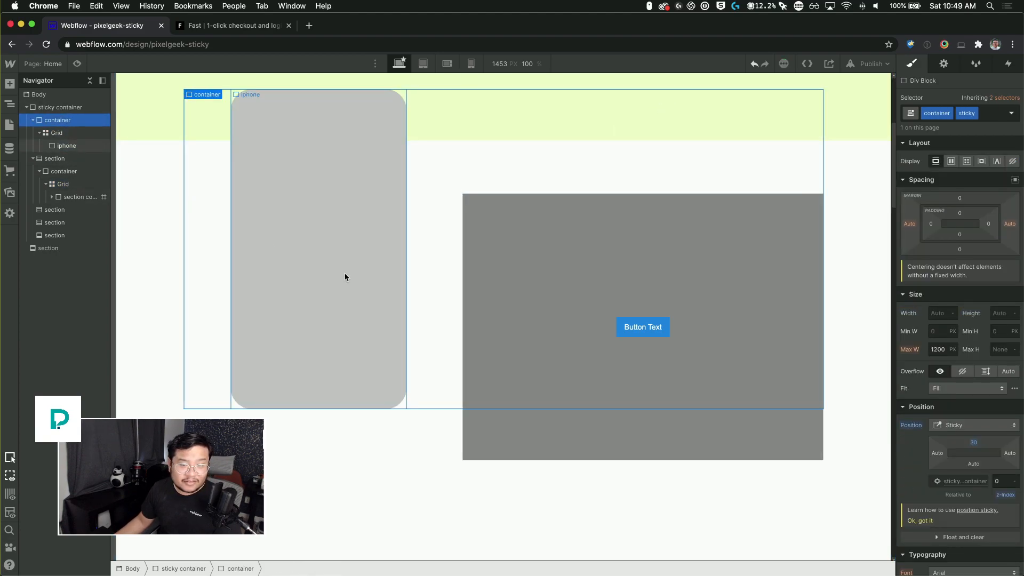
scroll(373, 270, "down", 3)
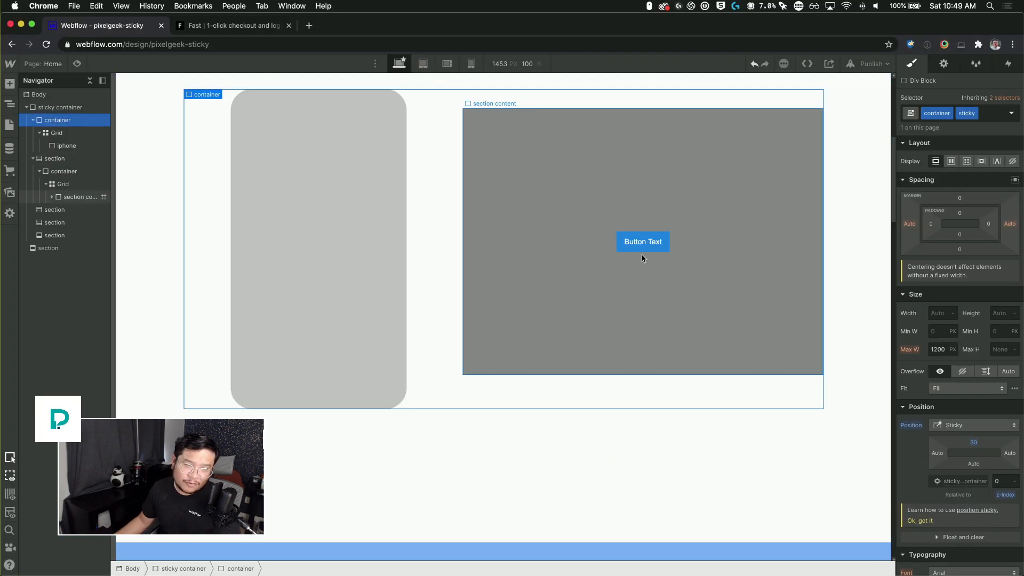
left_click(639, 243)
left_click(574, 289)
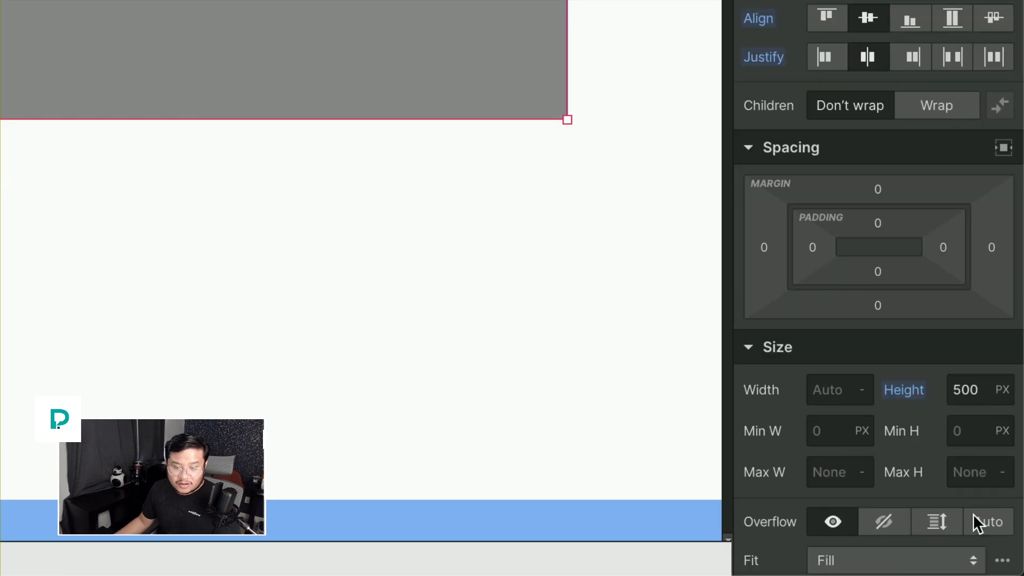
scroll(933, 501, "down", 15)
scroll(928, 464, "up", 10)
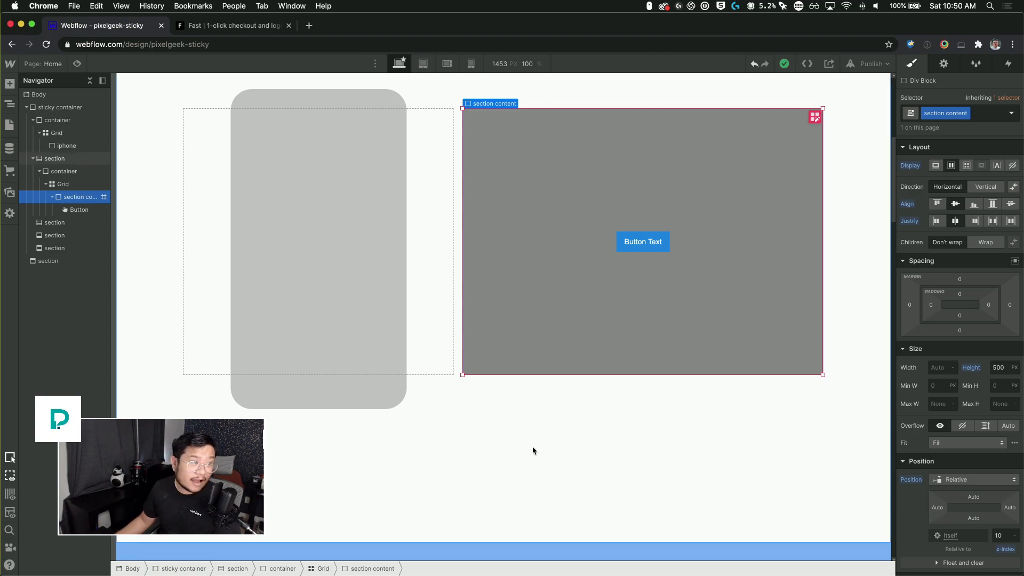
Step: Inspect the content container, the lower sections, the mockup grid and the sticky container in turn
left_click(74, 171)
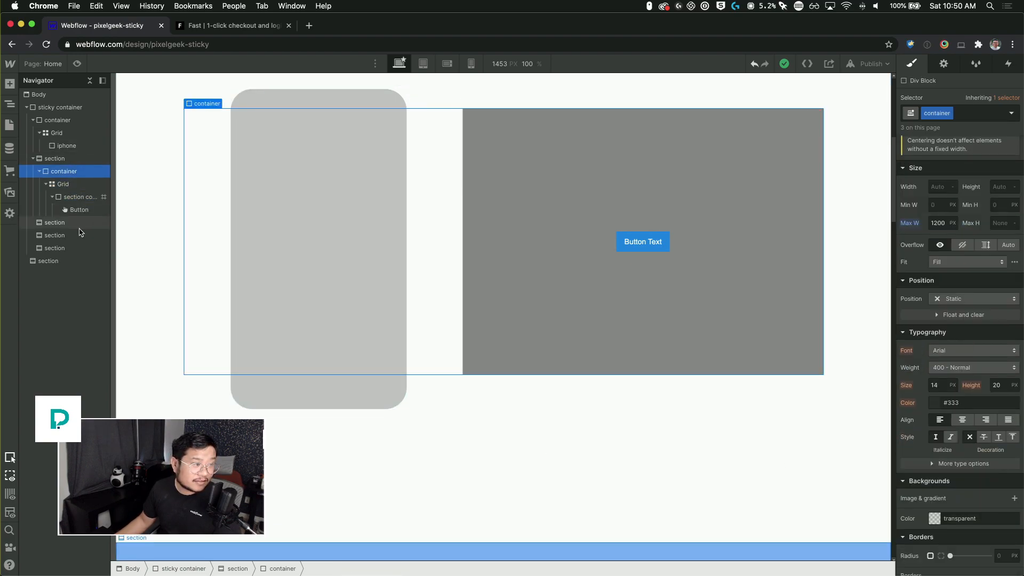
left_click(64, 223)
left_click(61, 249)
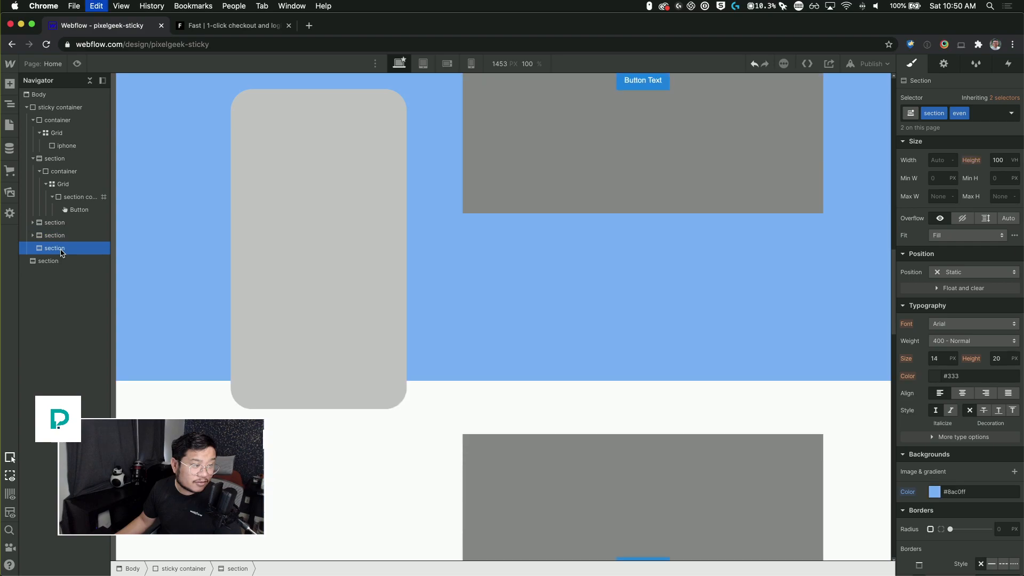
scroll(235, 343, "down", 10)
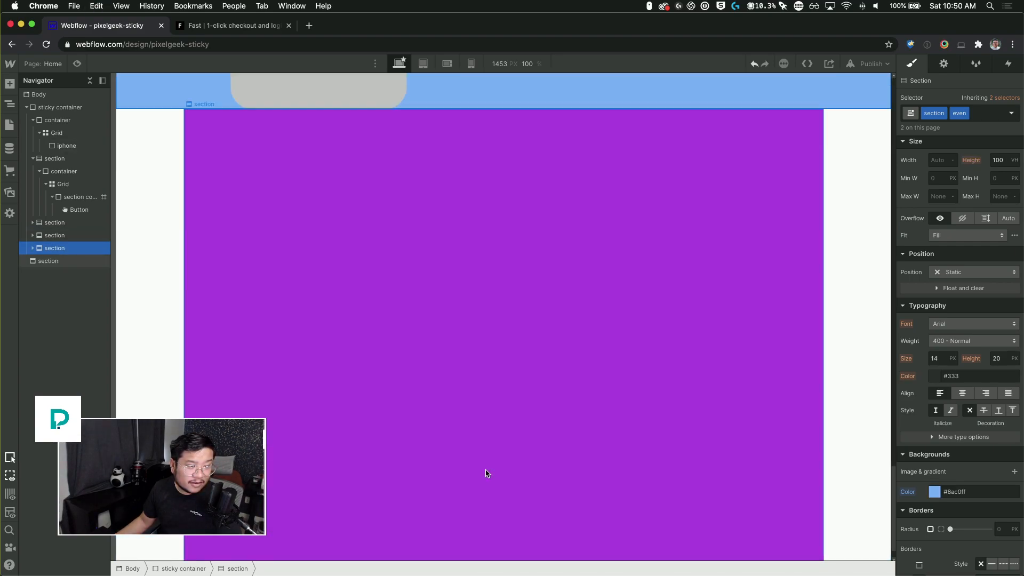
scroll(485, 473, "up", 15)
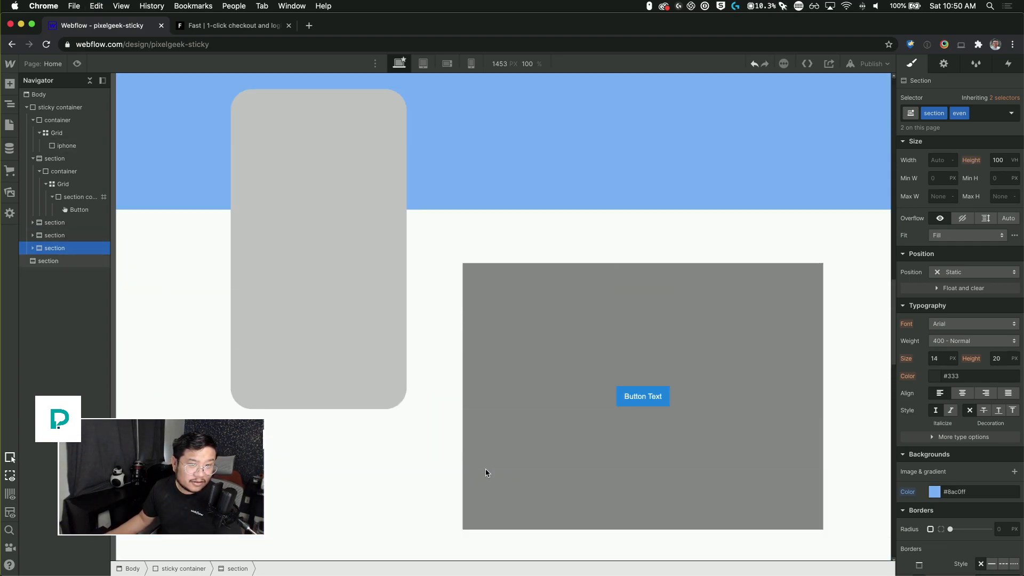
scroll(486, 473, "up", 15)
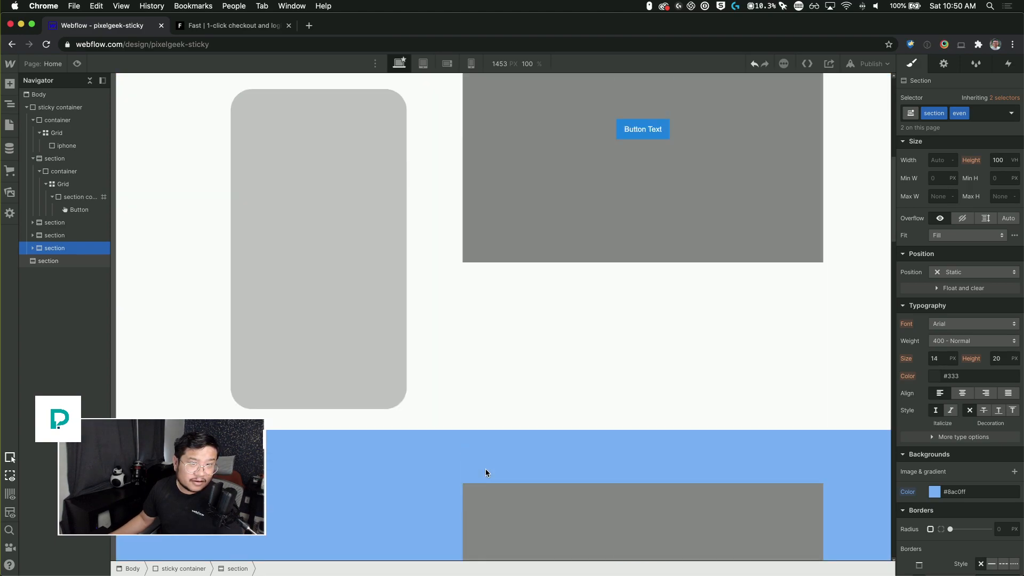
scroll(486, 472, "up", 3)
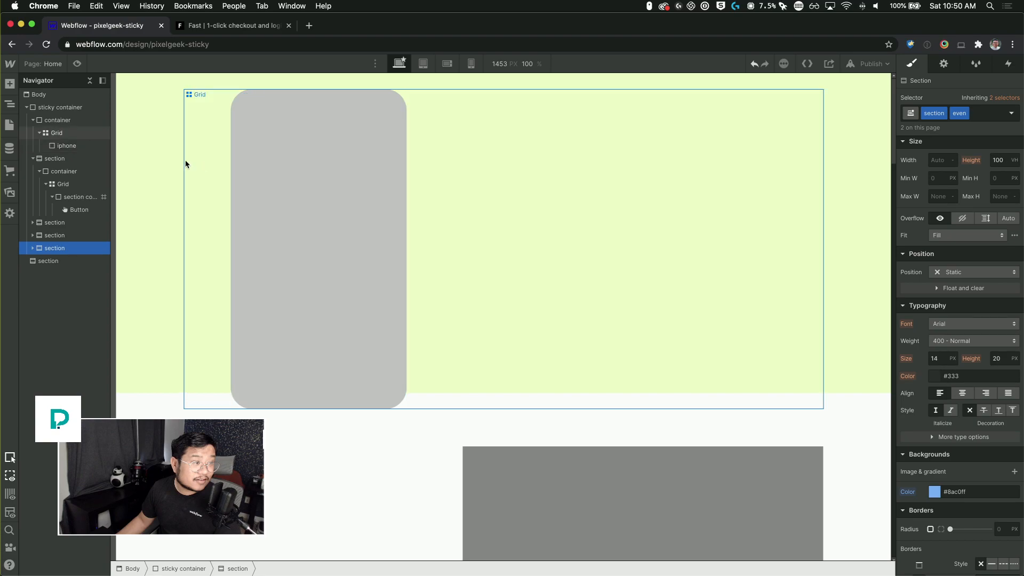
left_click(145, 155)
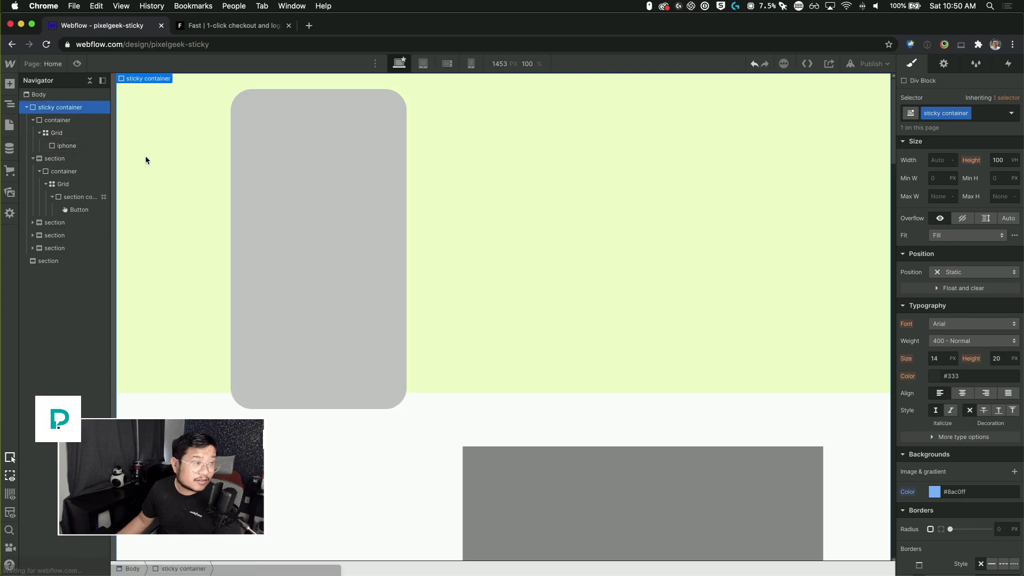
left_click(85, 152)
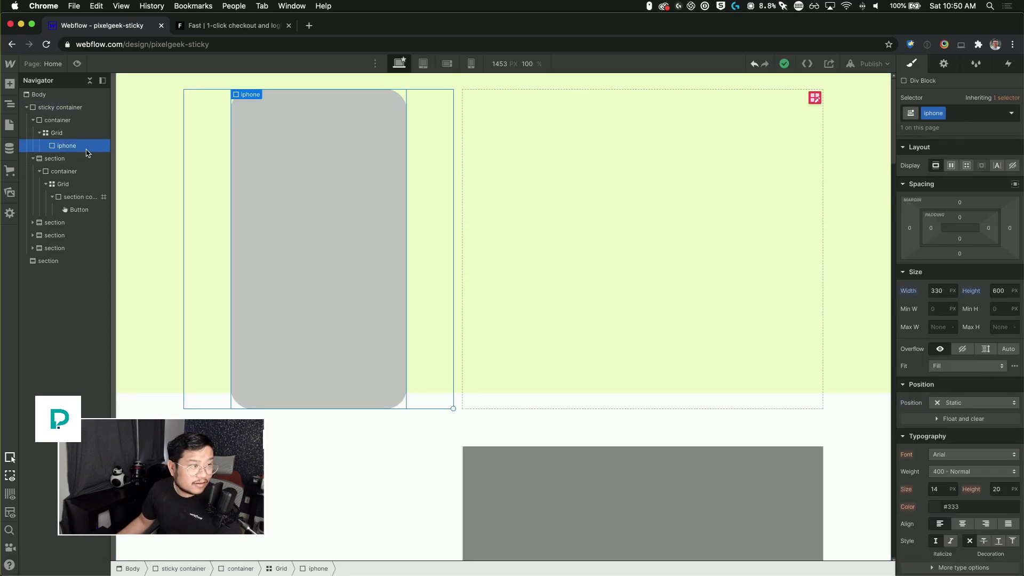
left_click(74, 120)
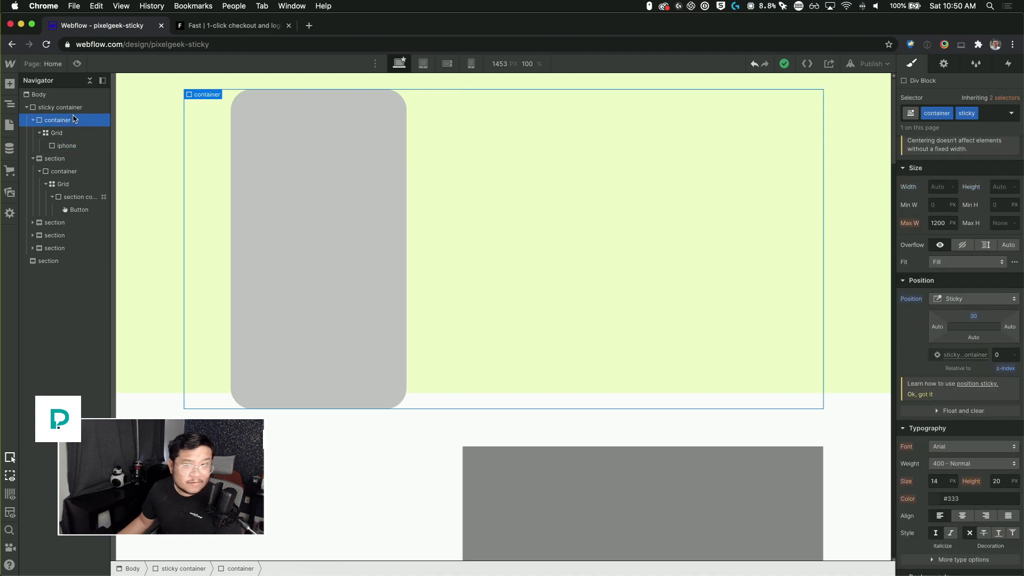
right_click(628, 181)
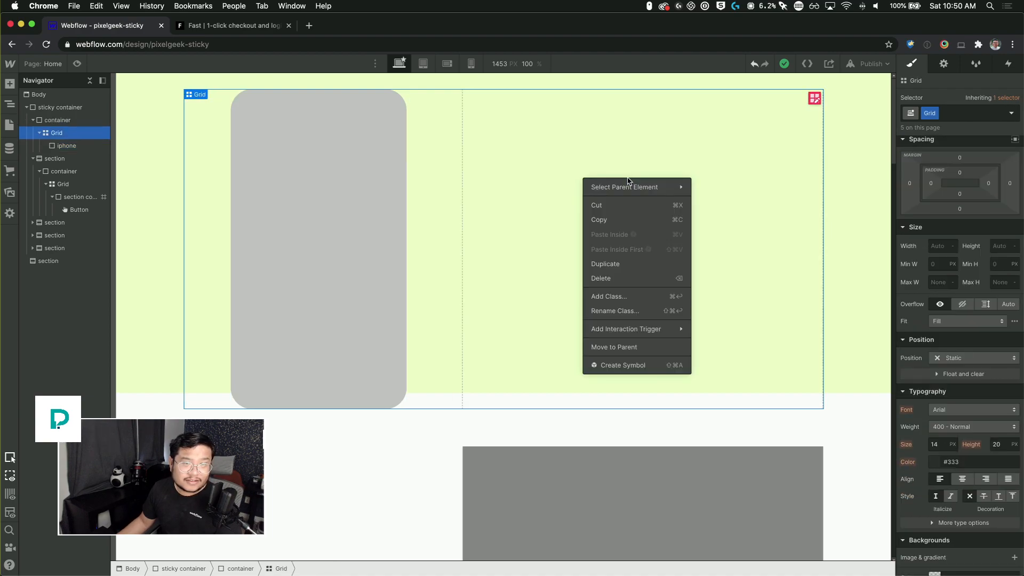
key("Escape")
left_click(72, 122)
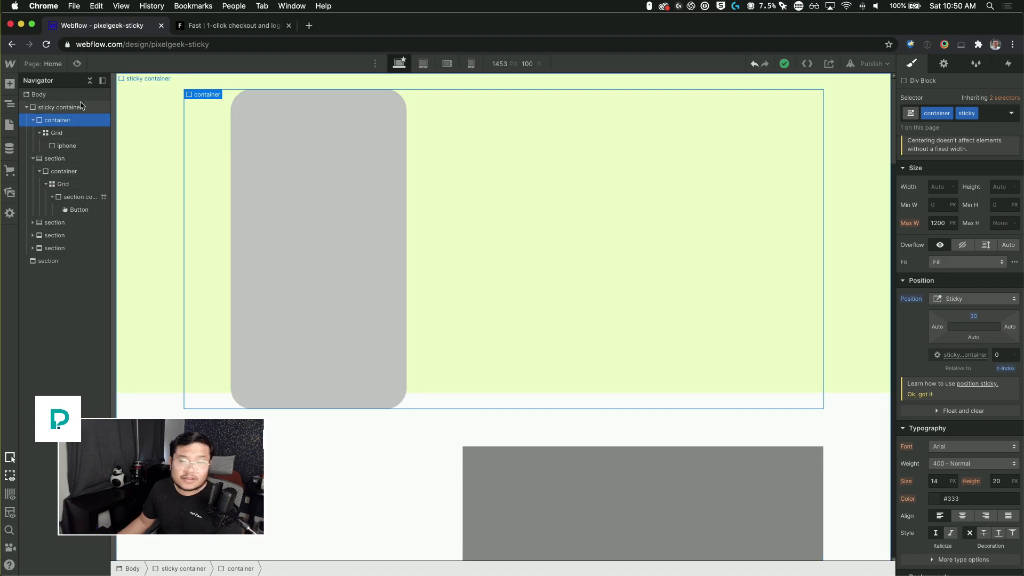
left_click(80, 106)
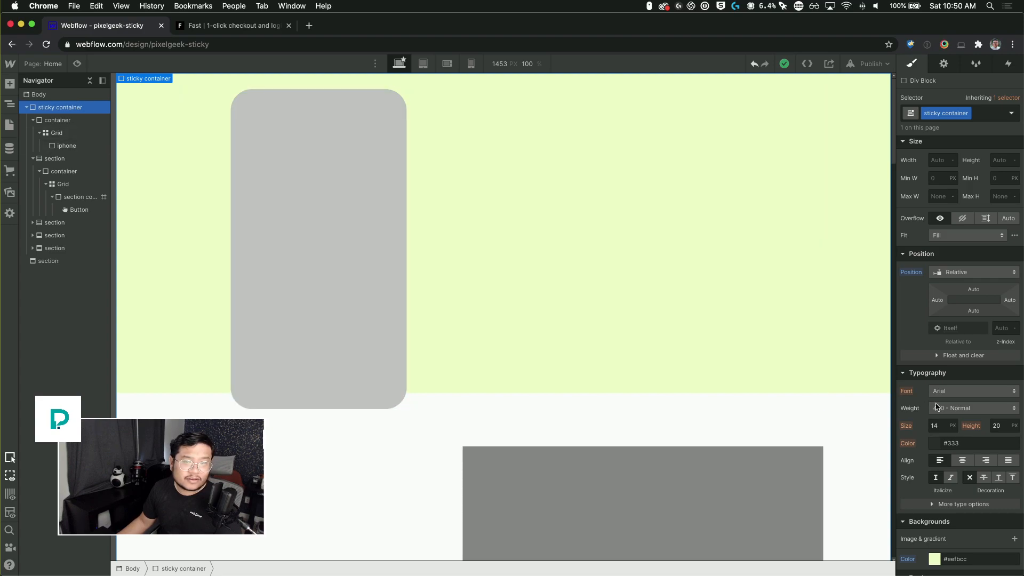
Step: Try a -100vh top margin on the sticky container and reset the margin to 0
scroll(936, 406, "up", 3)
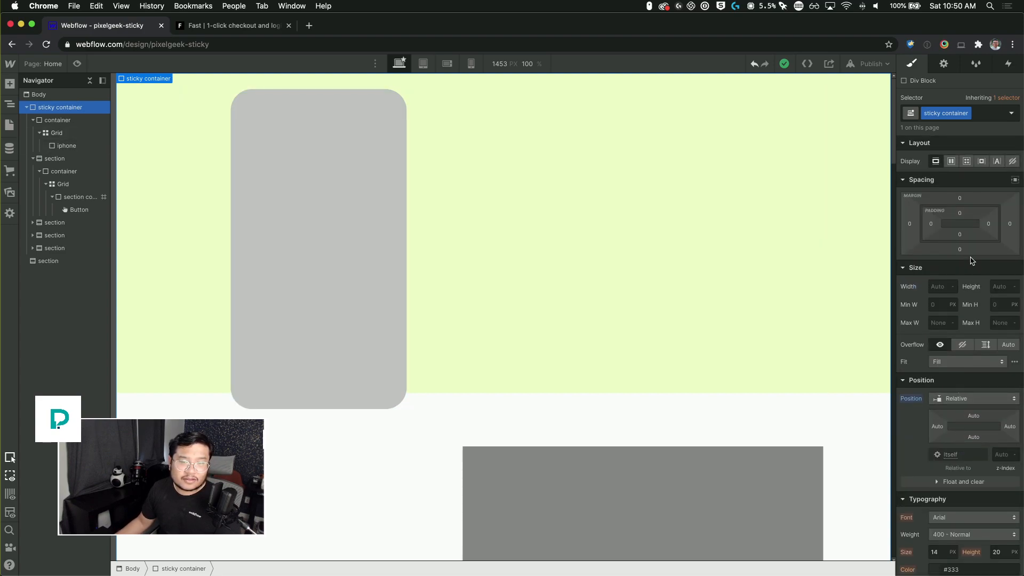
left_click(961, 199)
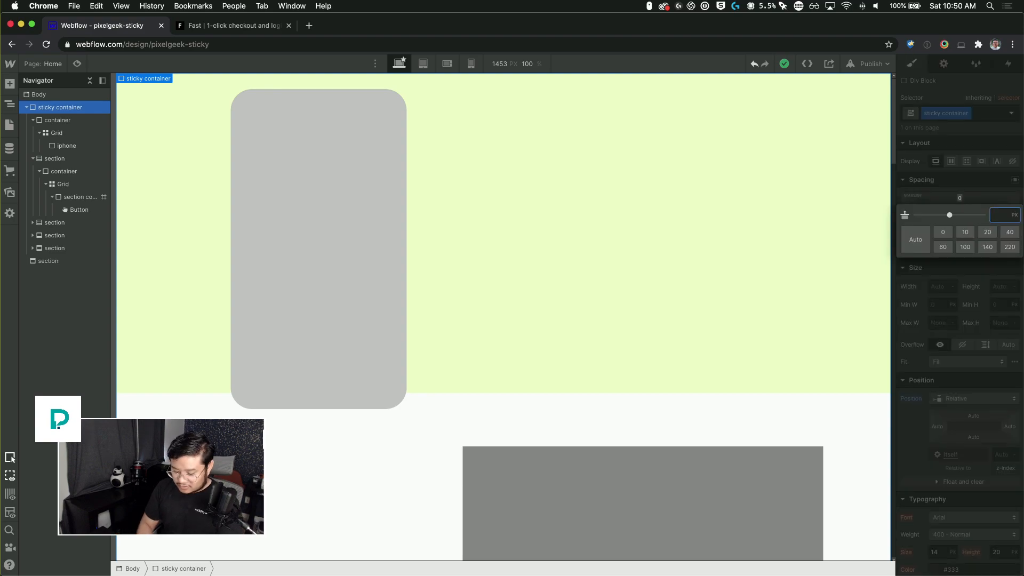
type("-100vh")
key("Return")
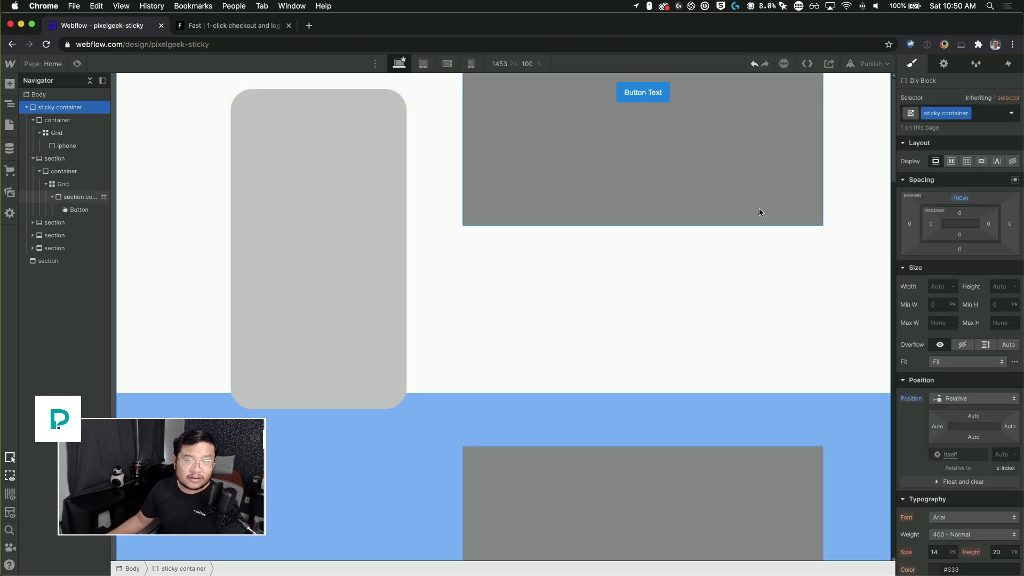
left_click_drag(965, 203, 975, 183)
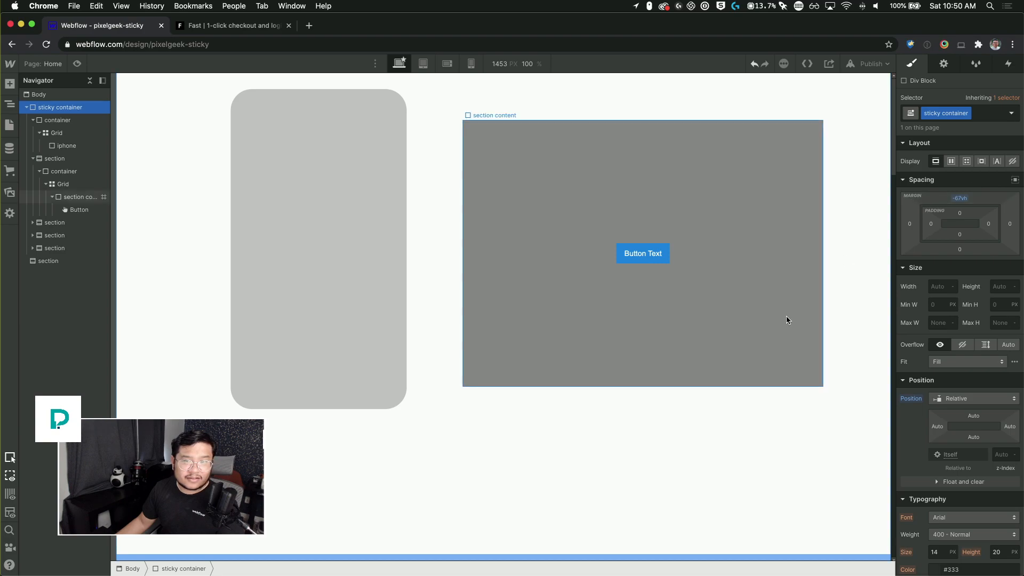
scroll(786, 318, "down", 5)
scroll(787, 316, "up", 5)
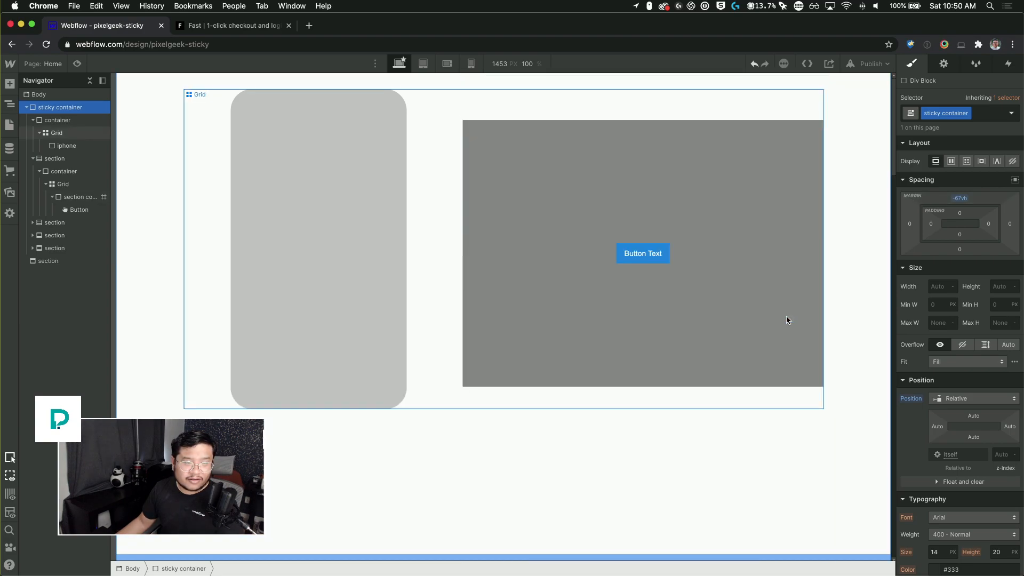
left_click(961, 199, "alt")
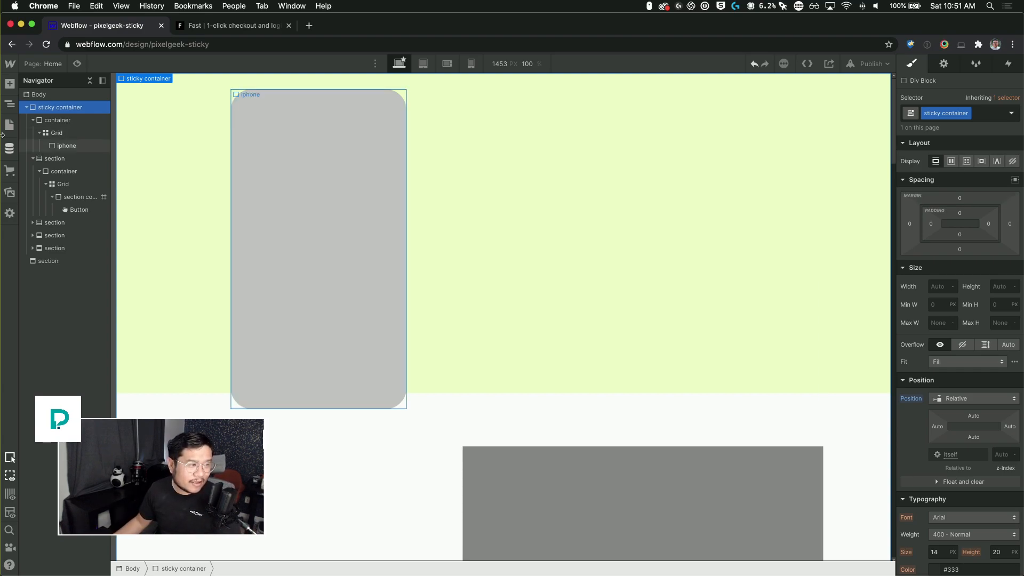
Step: Collapse the element tree to review the page structure and scroll through the last section
left_click(32, 121)
left_click(33, 133)
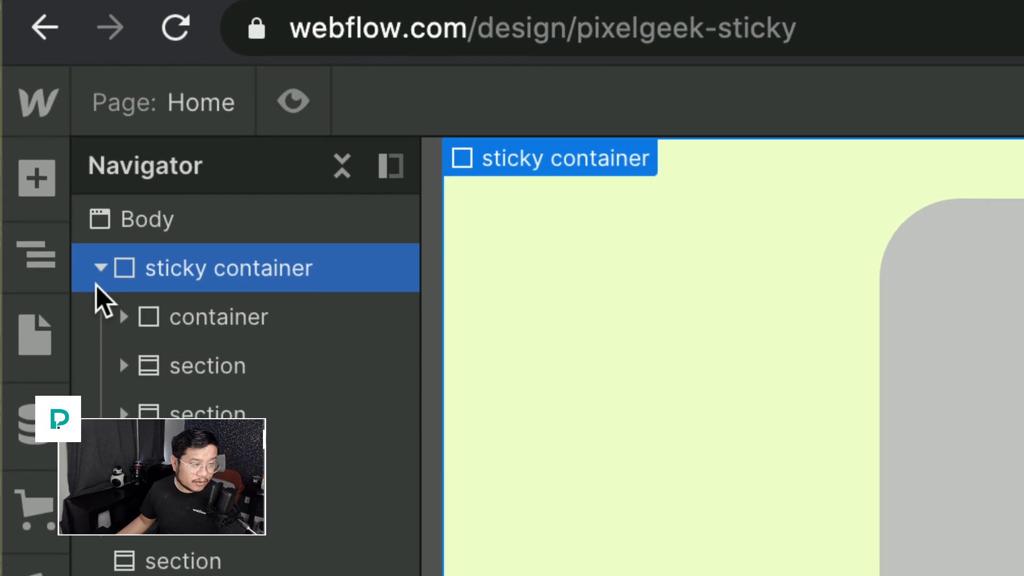
left_click(100, 281)
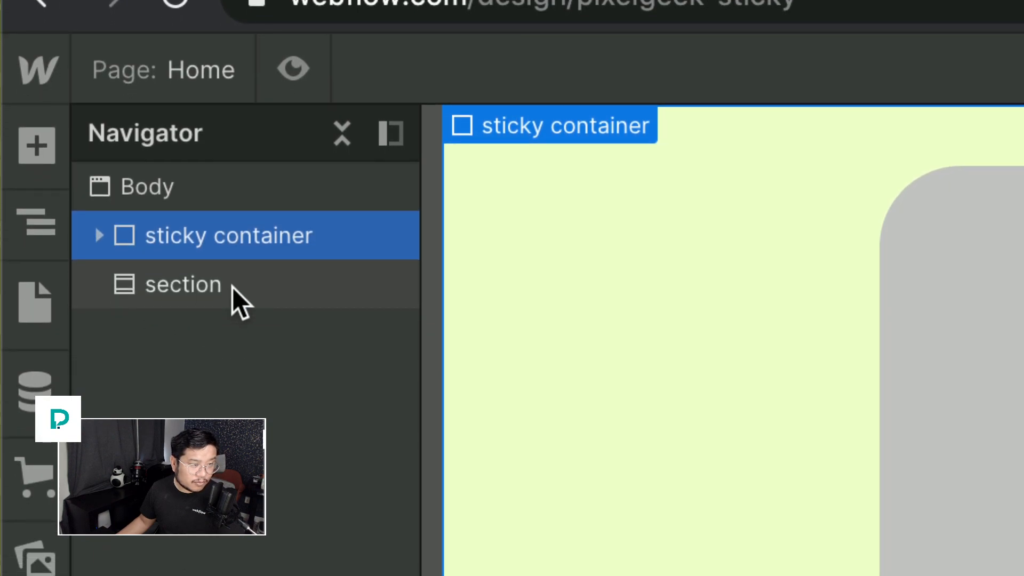
left_click(233, 287)
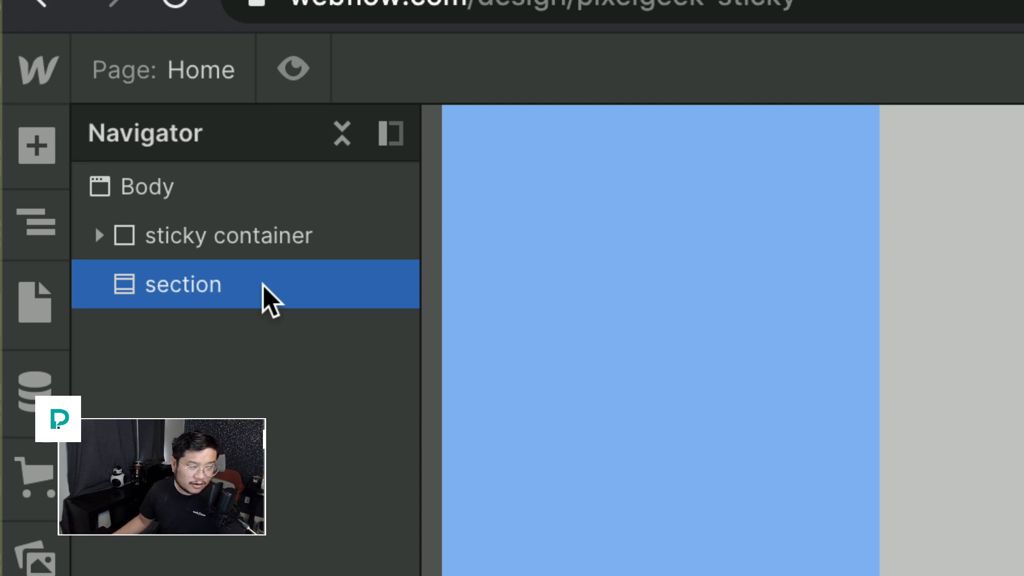
left_click(100, 235)
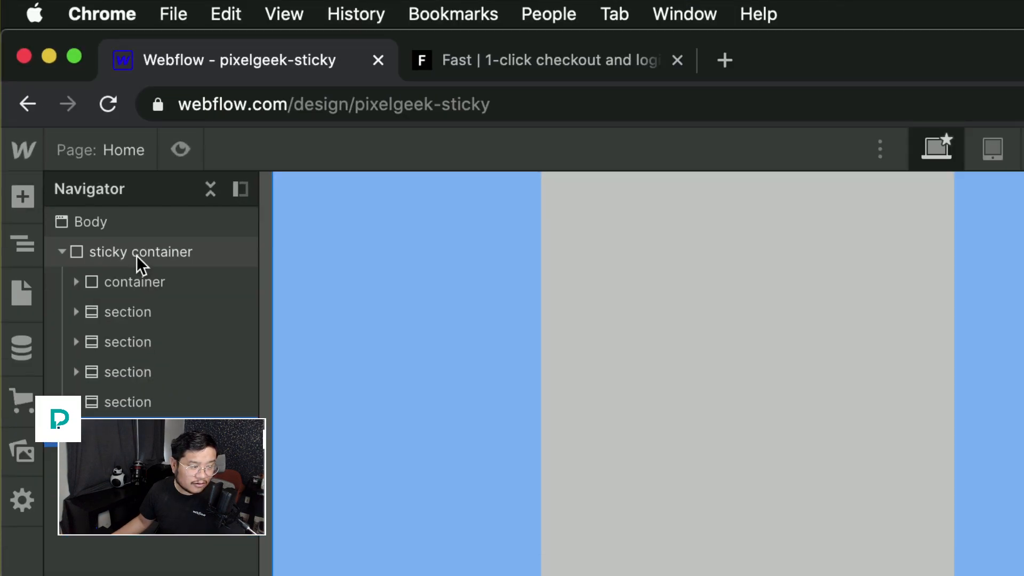
scroll(513, 287, "down", 6)
scroll(512, 287, "up", 1)
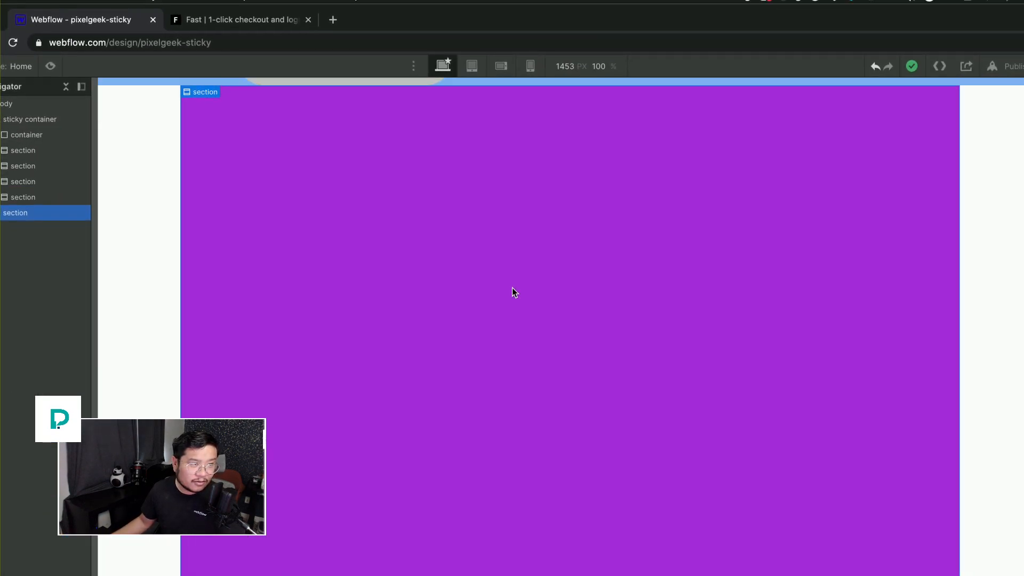
scroll(512, 288, "up", 5)
scroll(512, 288, "down", 4)
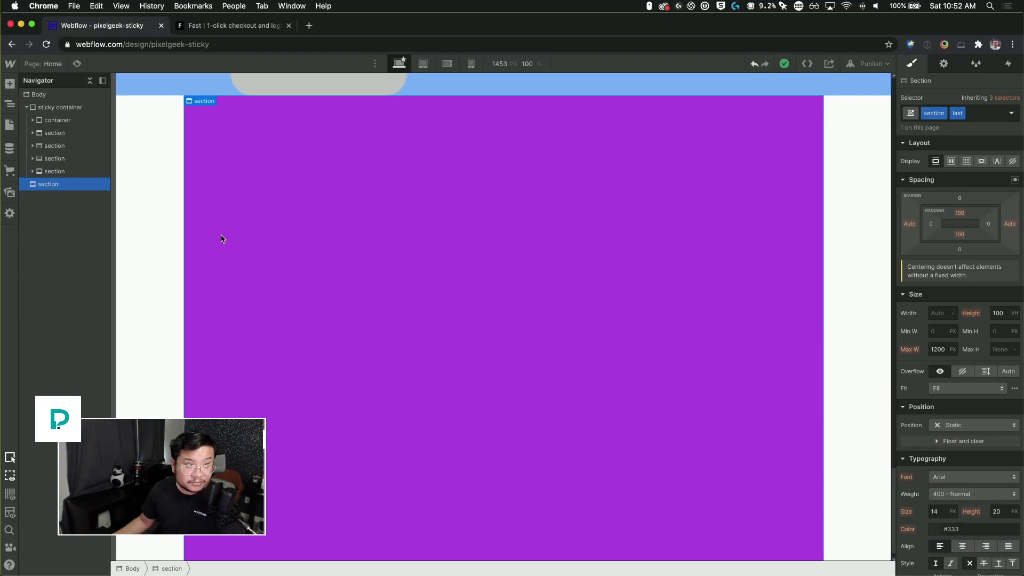
Step: Set the last section's maximum width to None
left_click(863, 255)
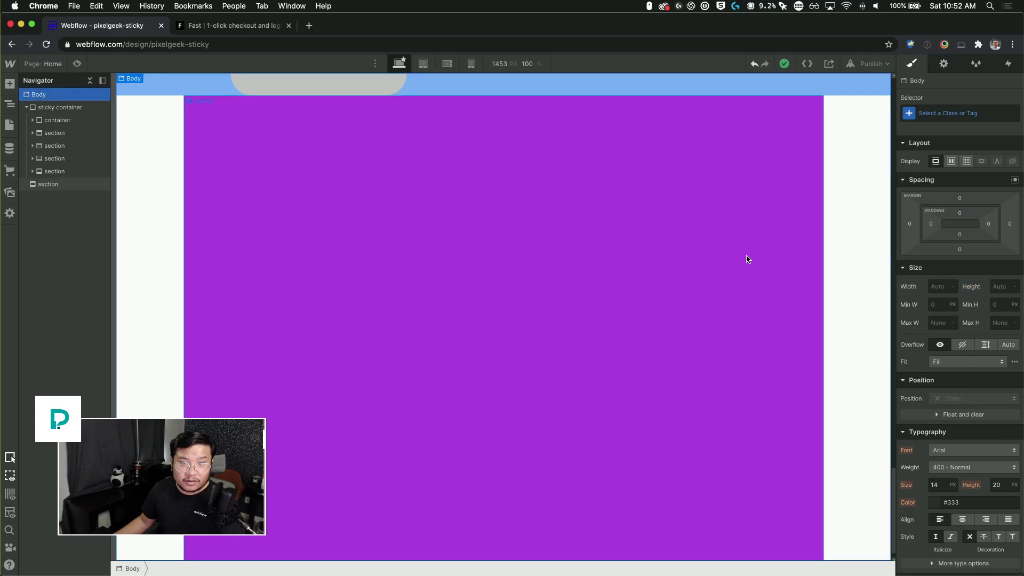
left_click(747, 258)
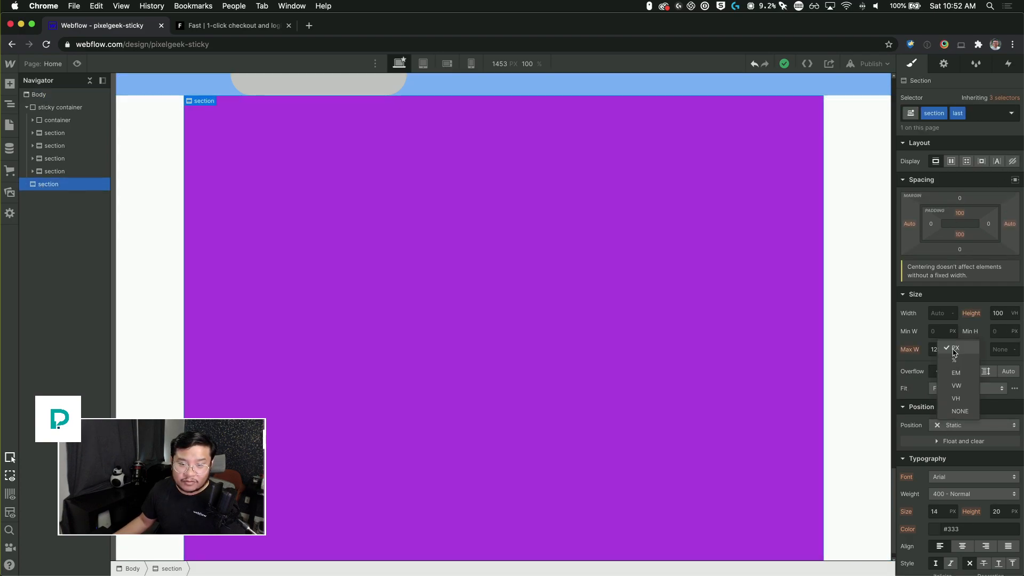
left_click(960, 412)
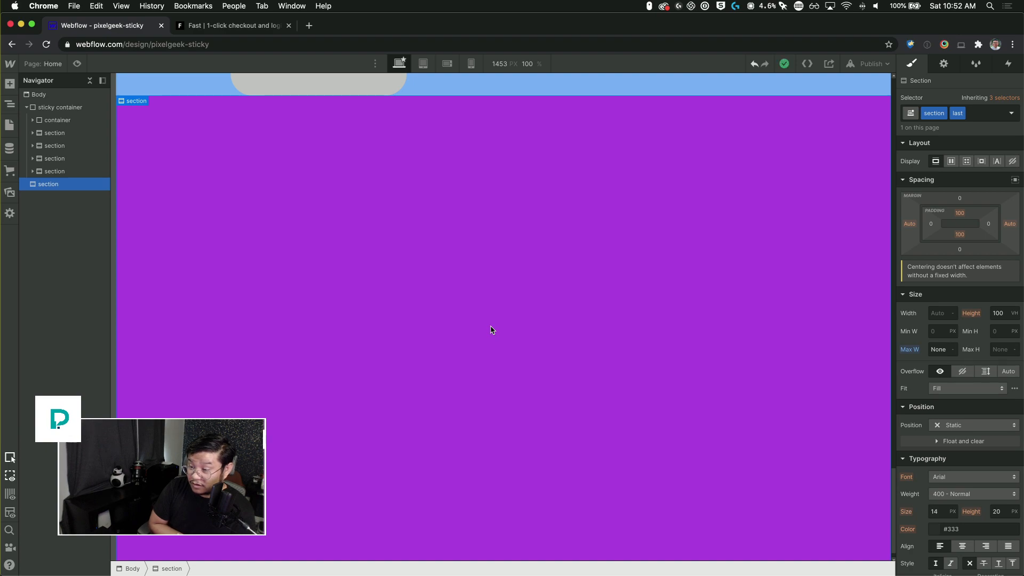
Step: Inspect the first section, the sticky container, its container and the two mockup grids while scrolling the canvas
left_click(55, 132)
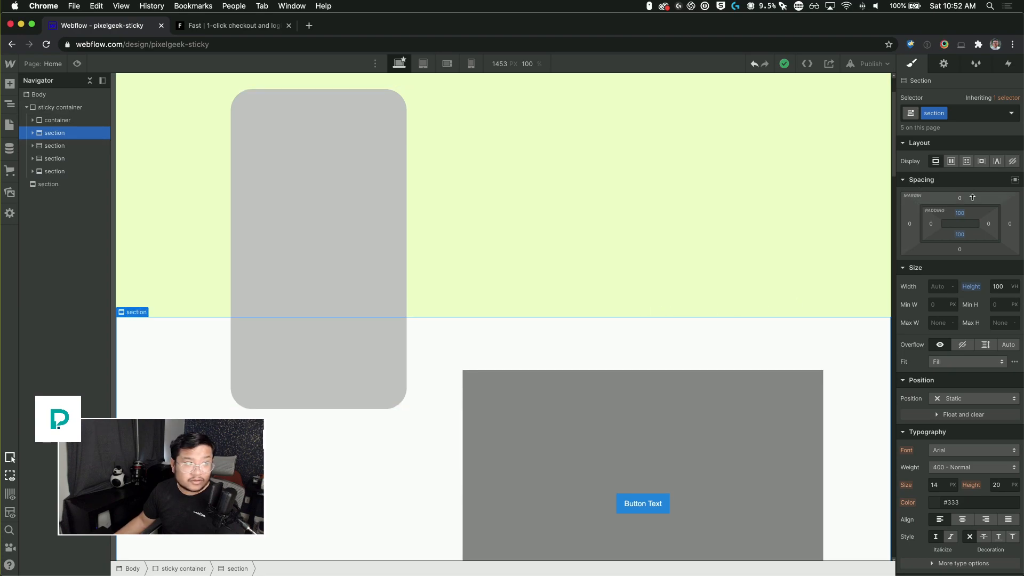
left_click(82, 119)
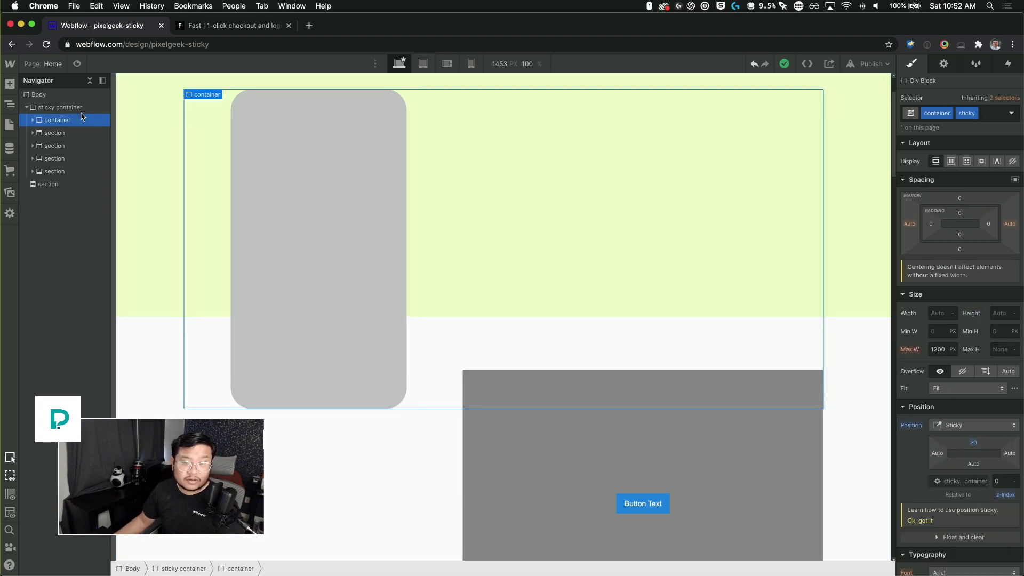
left_click(40, 94)
left_click(77, 109)
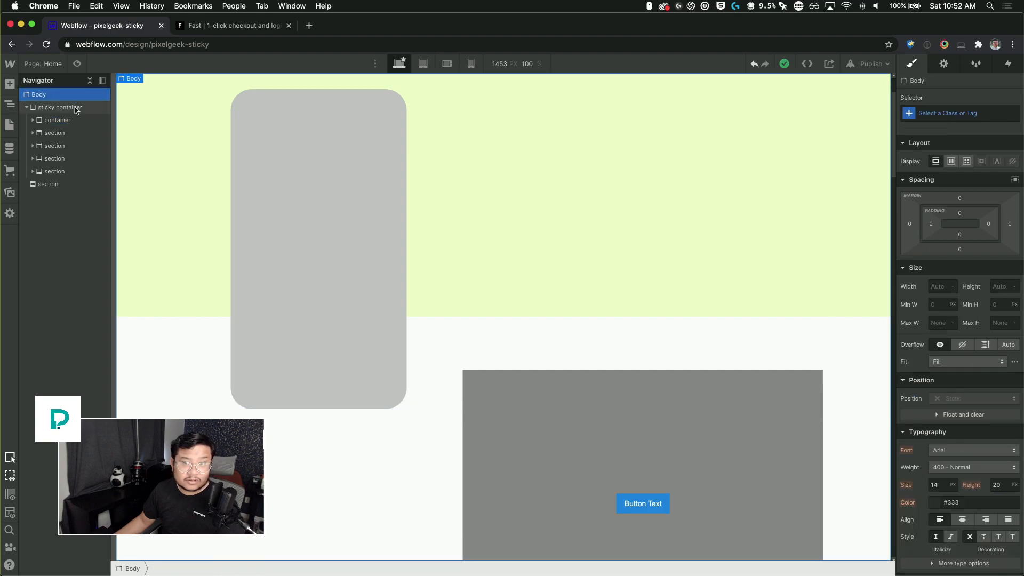
left_click(75, 120)
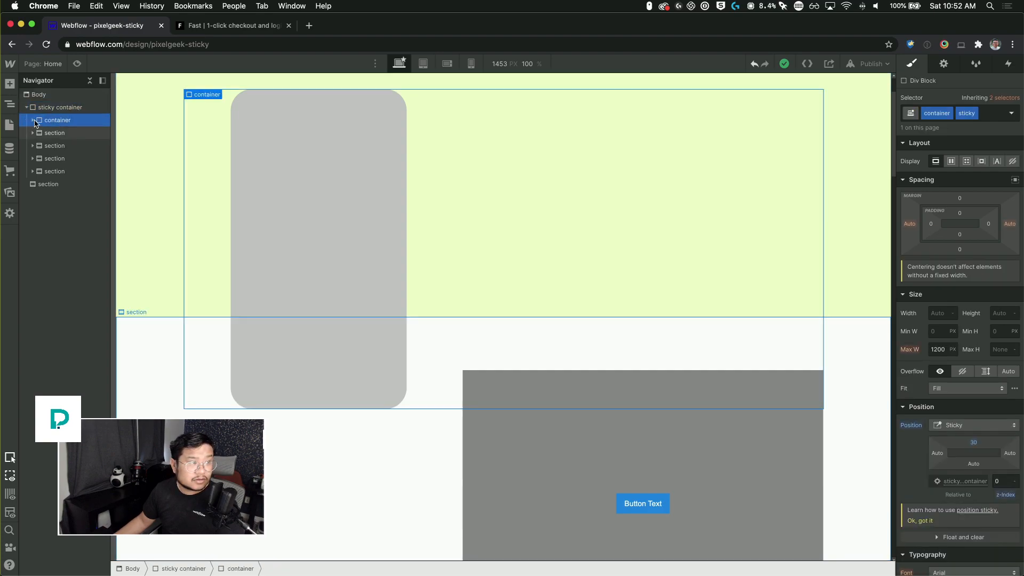
left_click(141, 397)
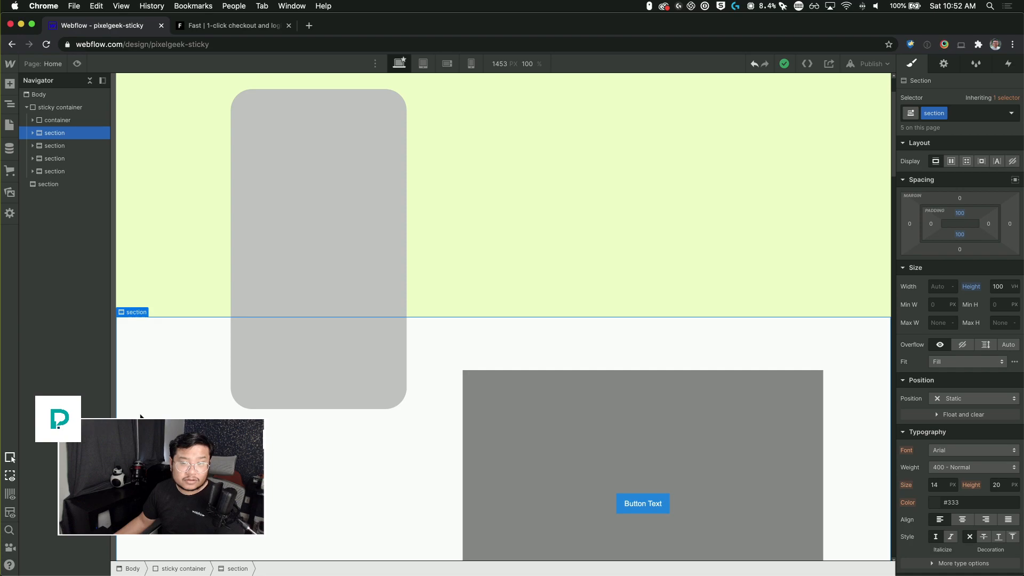
left_click(397, 482)
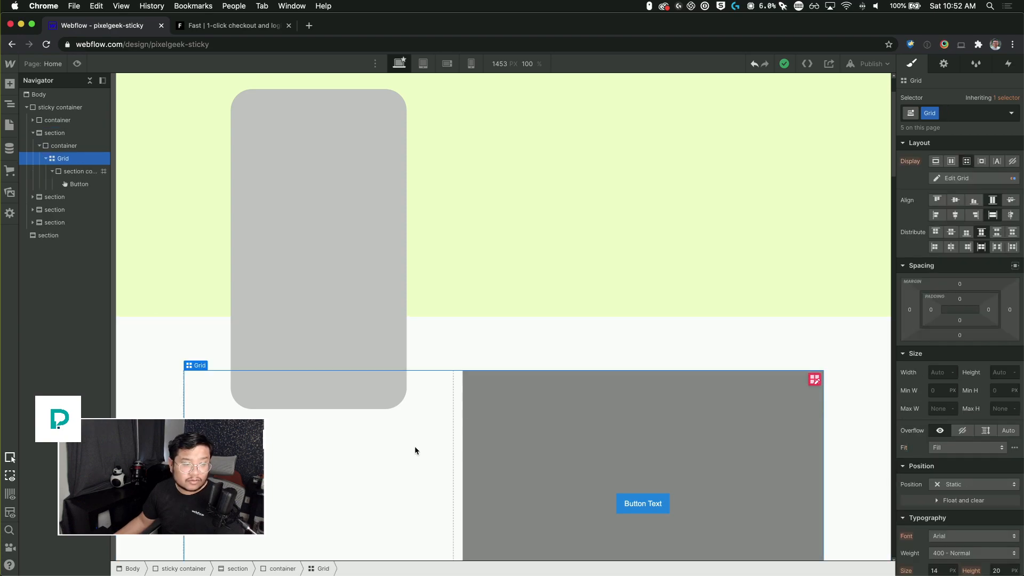
left_click(502, 364)
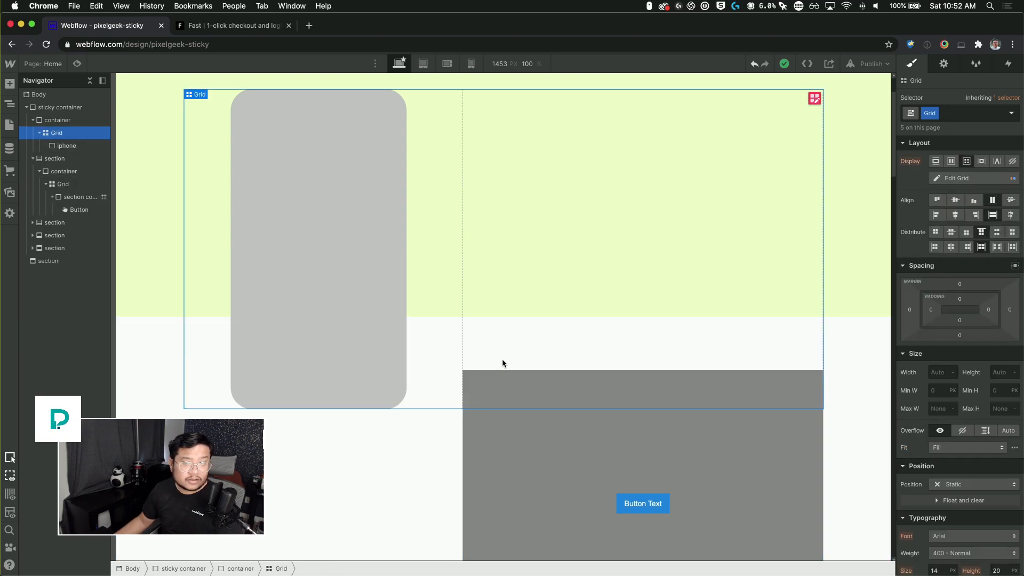
scroll(502, 364, "down", 10)
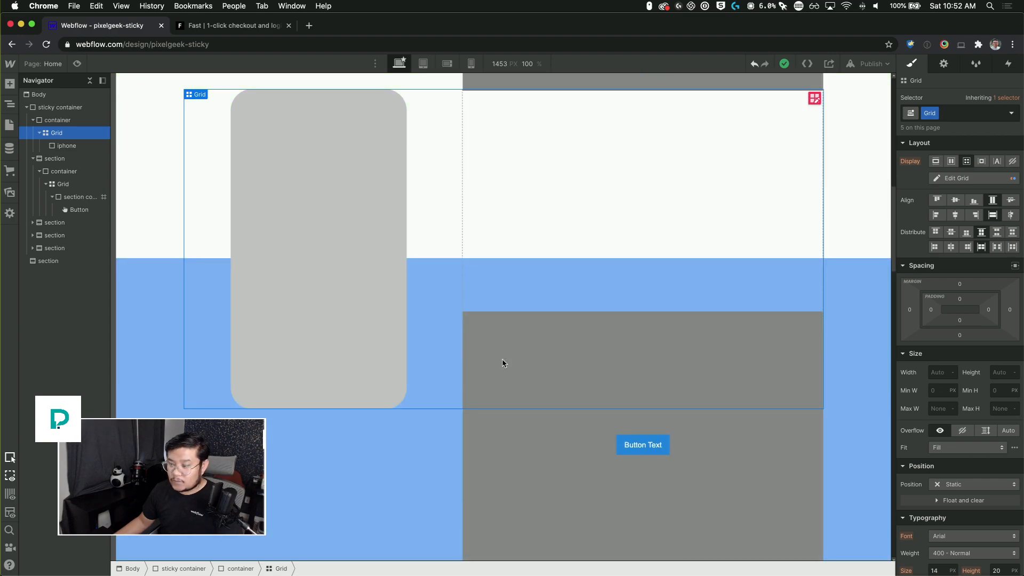
scroll(503, 363, "up", 3)
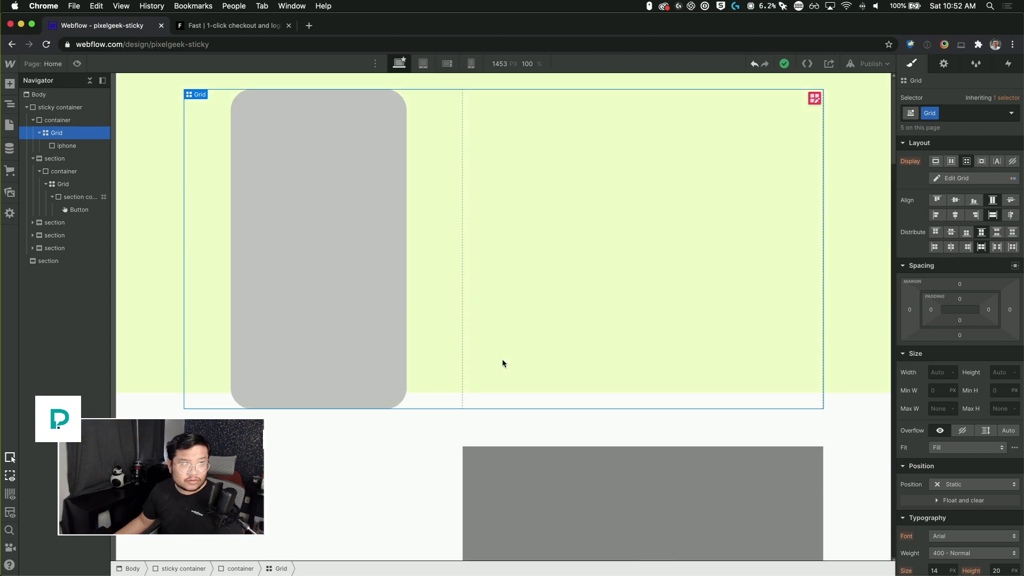
left_click(83, 126)
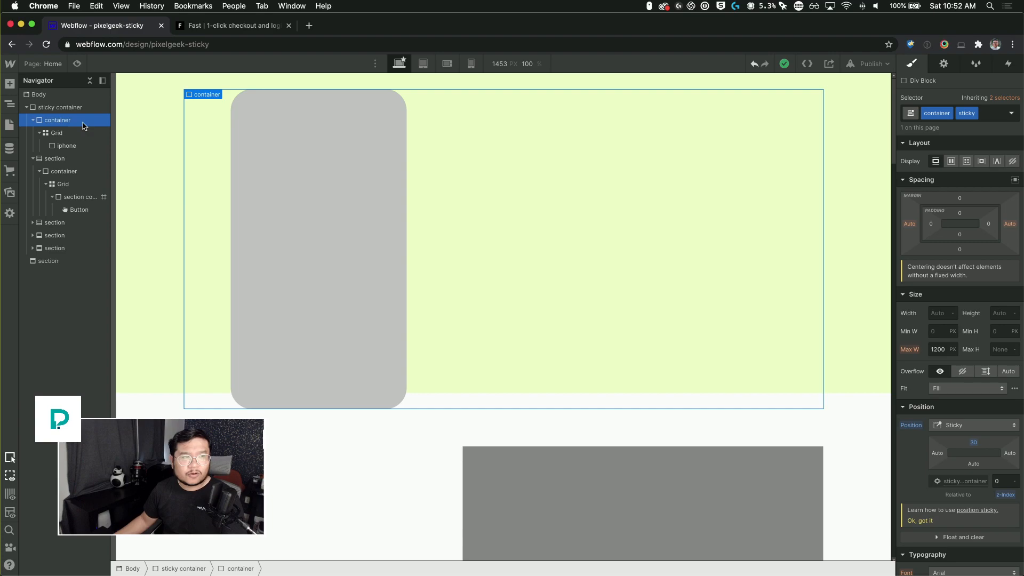
Step: Switch to the fast.co tab to compare with the reference page
left_click(234, 26)
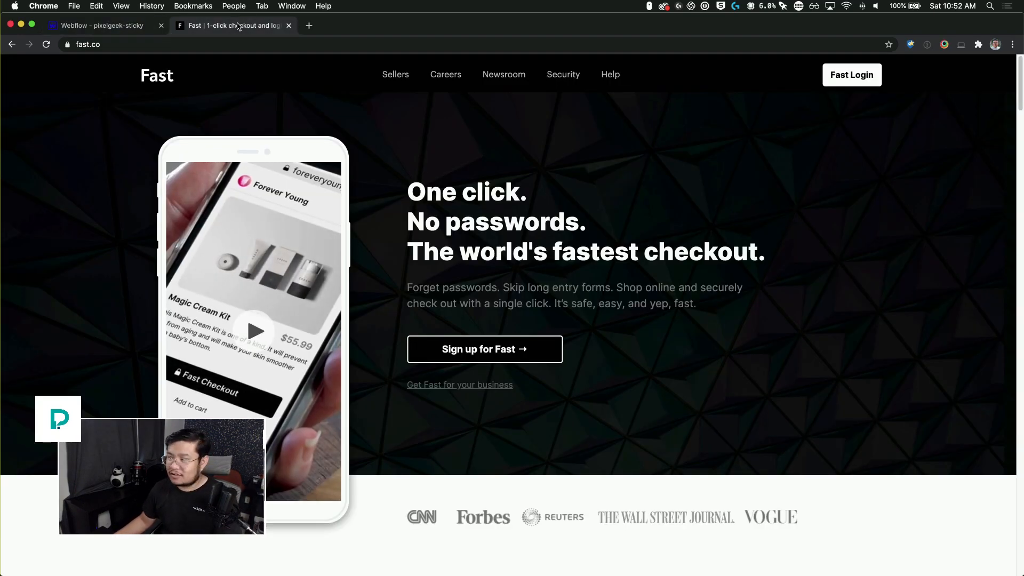
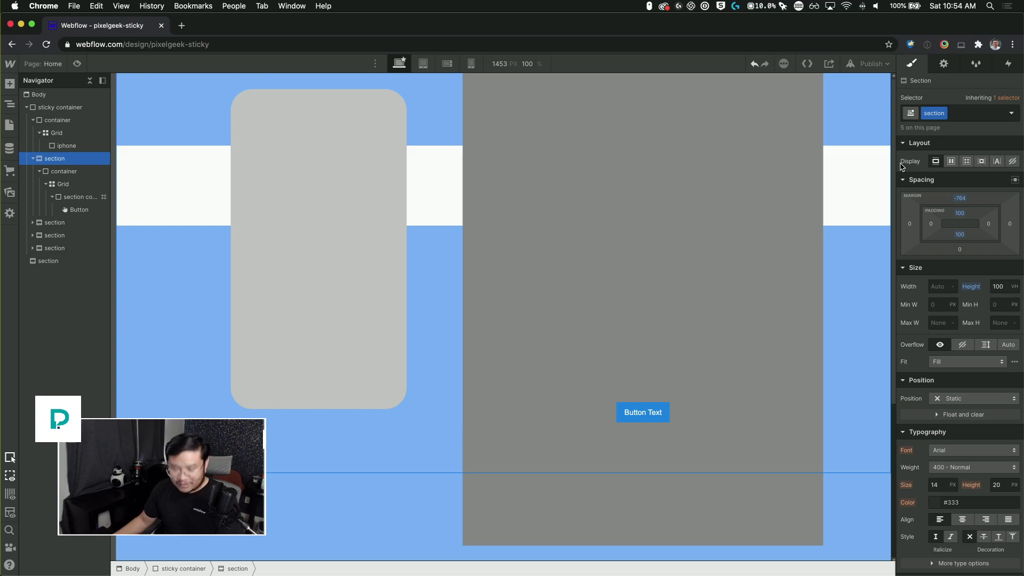
Step: Undo the last margin change and give the first section the combo class hero
key("super+z")
left_click(965, 113)
type("hero")
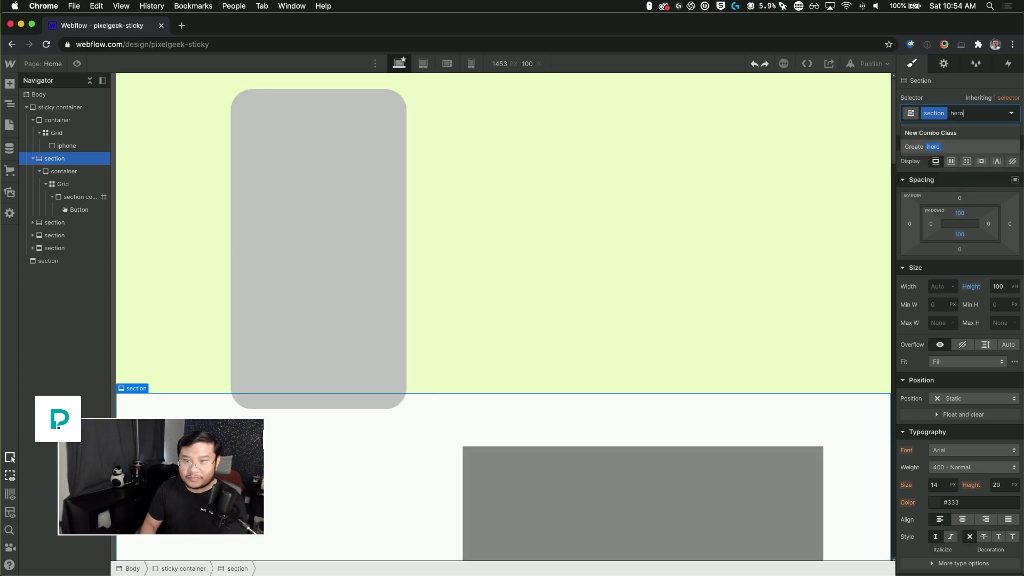
key("Return")
Step: Set the hero section's top margin to -401 px
left_click(961, 198)
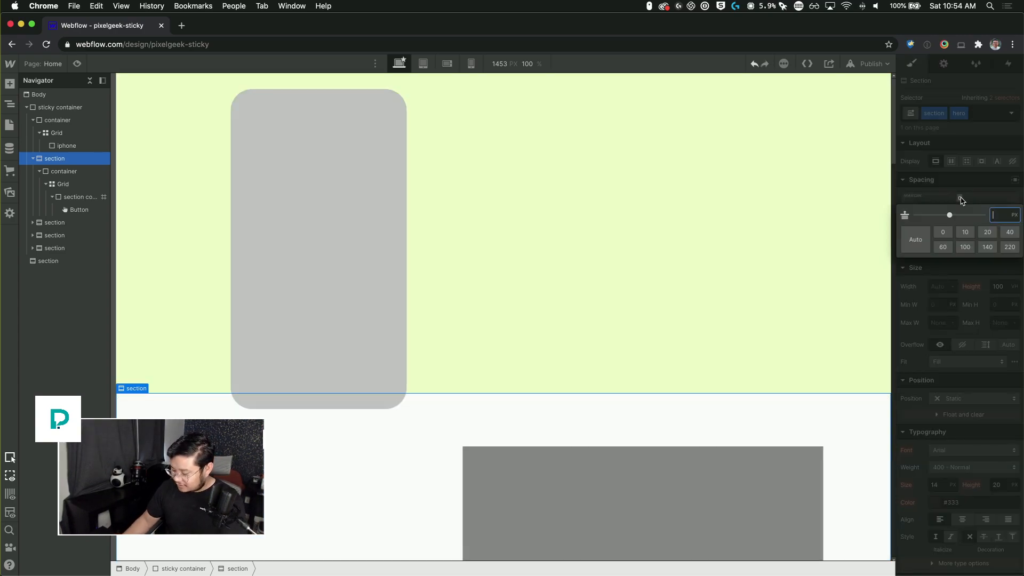
type("-764")
key("Return")
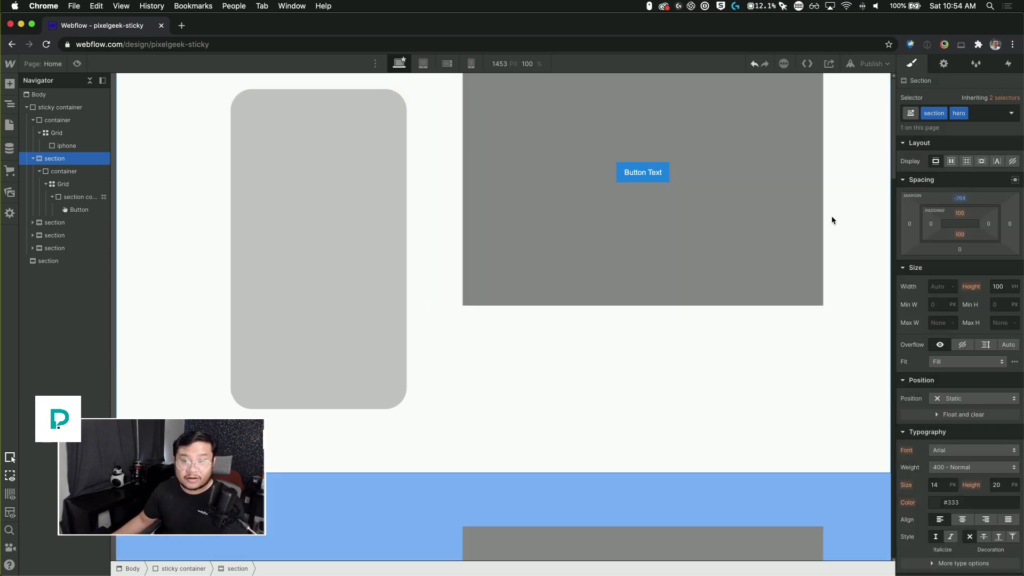
left_click_drag(960, 201, 968, 111)
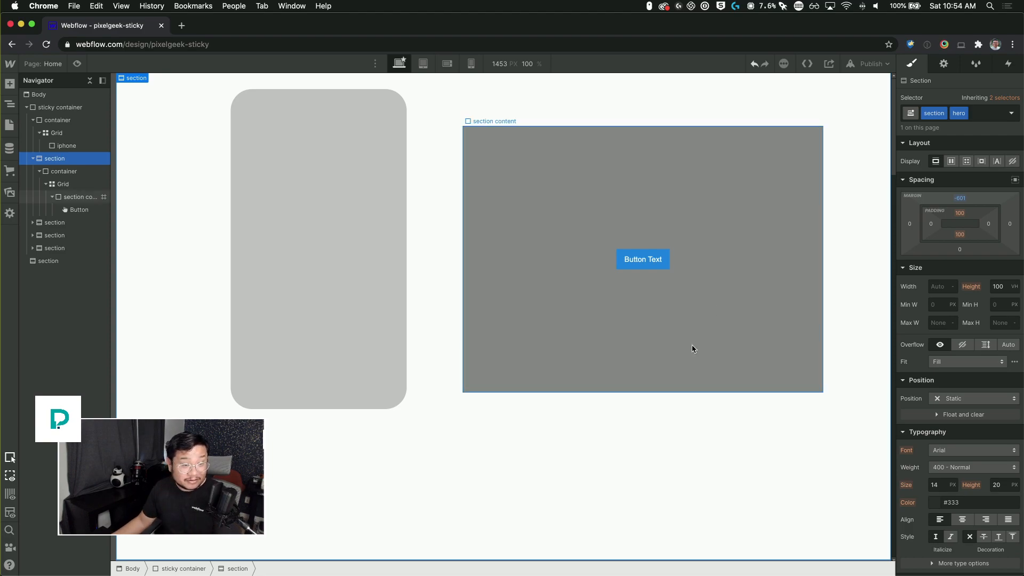
scroll(692, 348, "down", 5)
scroll(692, 351, "up", 5)
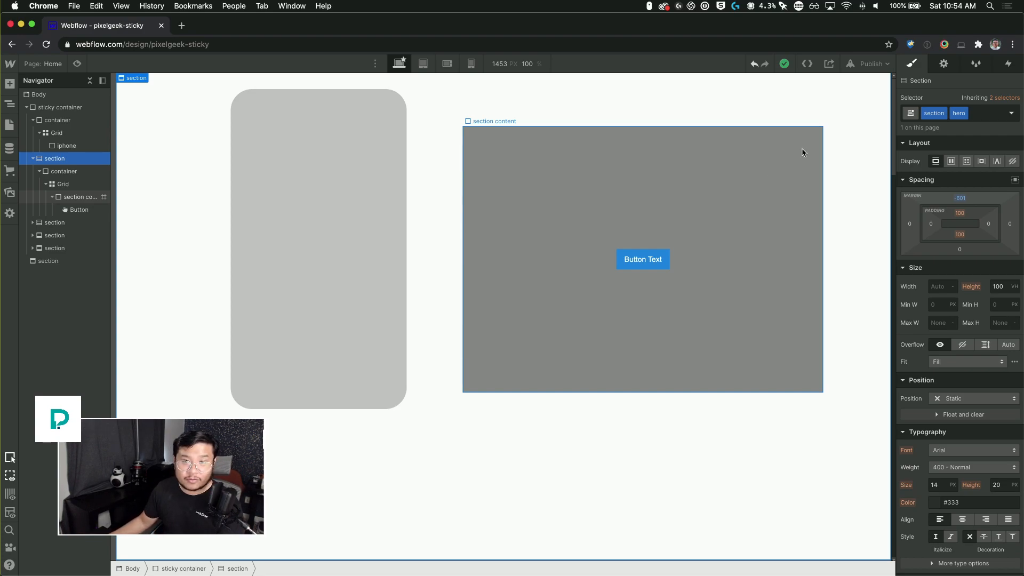
left_click_drag(894, 89, 894, 63)
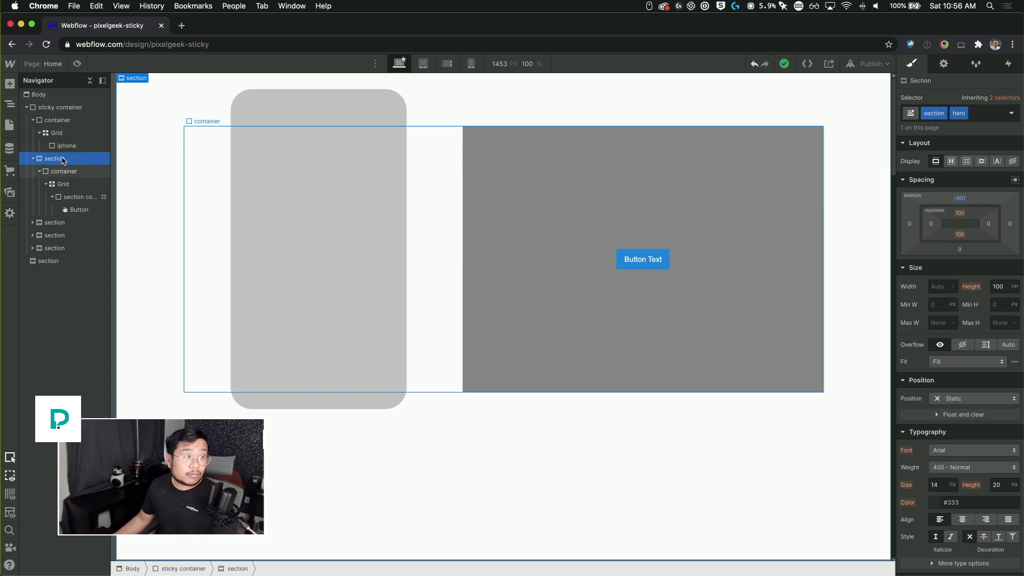
Step: Open fast.co in a new browser tab
left_click(182, 25)
type("fast.co")
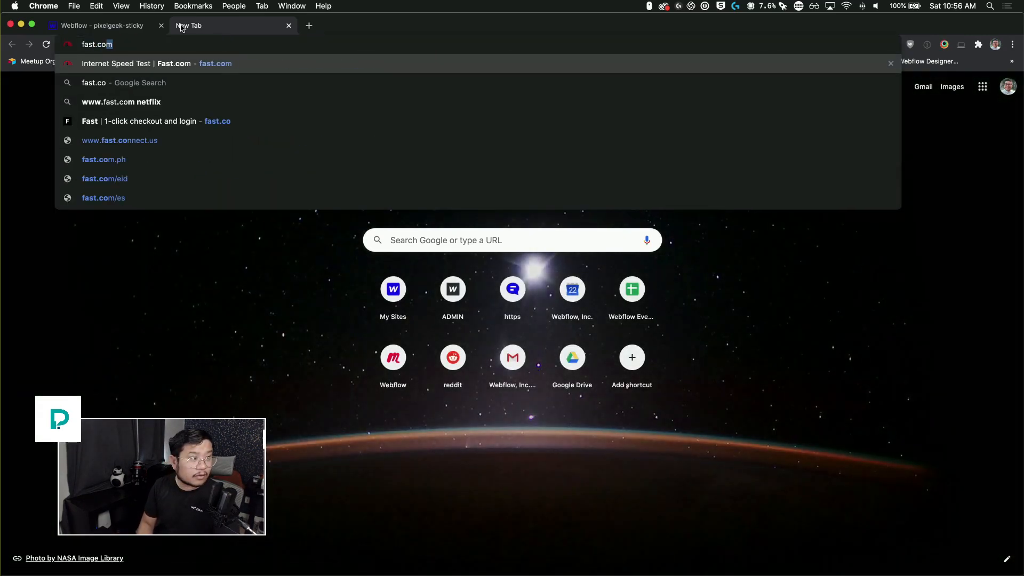
key("BackSpace")
key("Return")
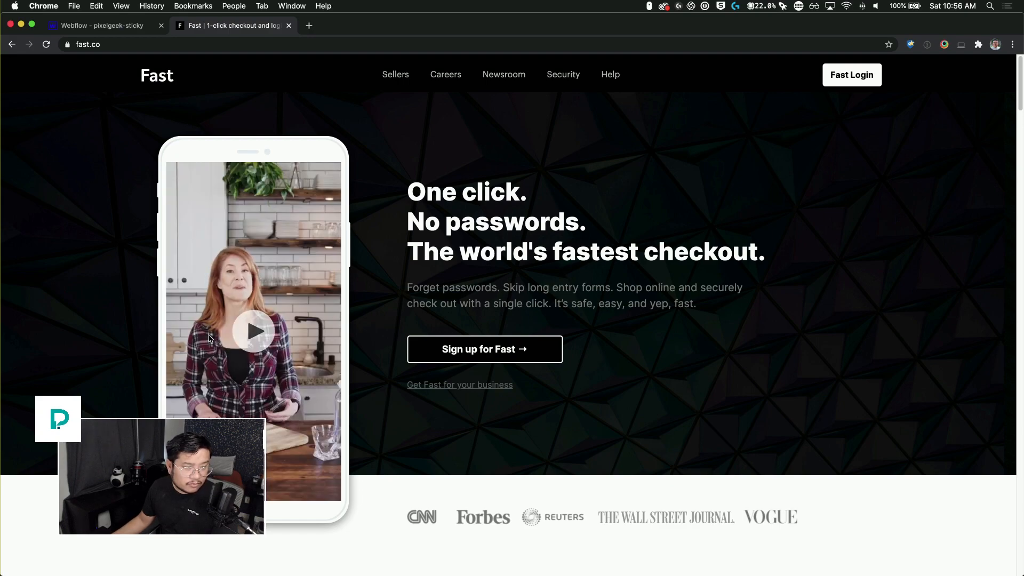
Step: Play the phone video on the fast.co hero and close it again
left_click(256, 331)
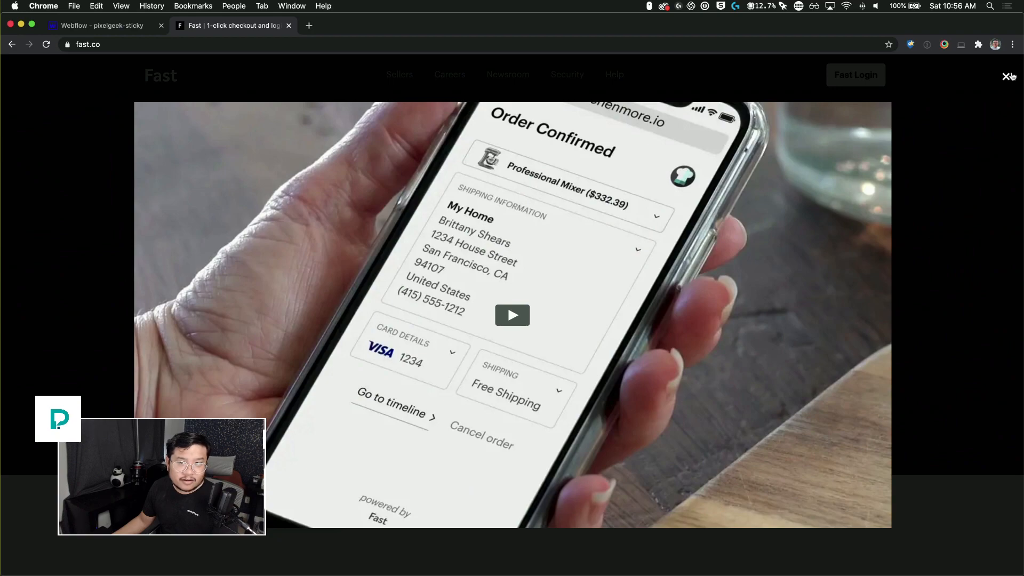
left_click(1006, 79)
Step: Scroll through the fast.co sections to study how the phone mockup stays fixed while the content sections pass
scroll(448, 346, "down", 5)
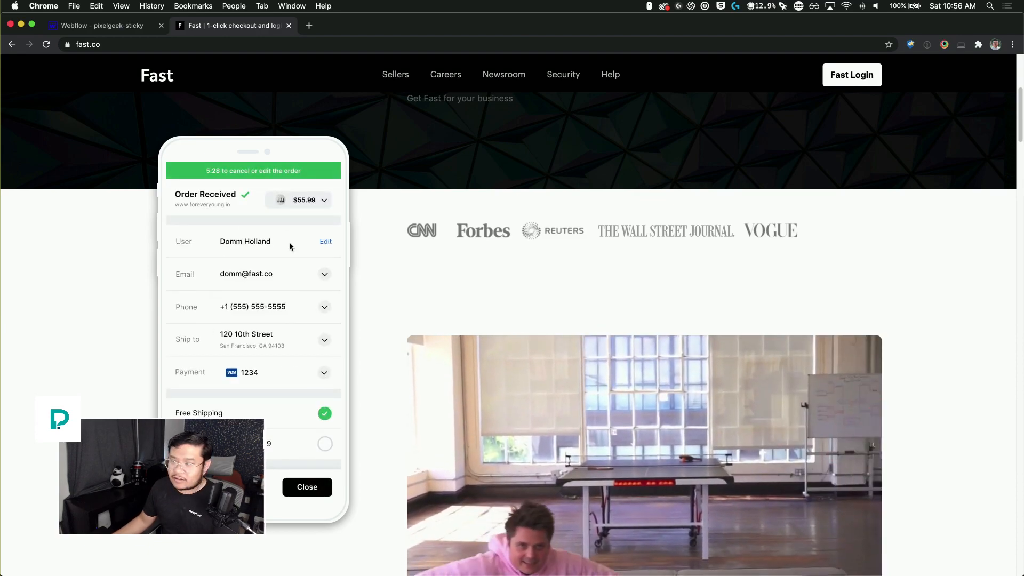
scroll(297, 295, "down", 3)
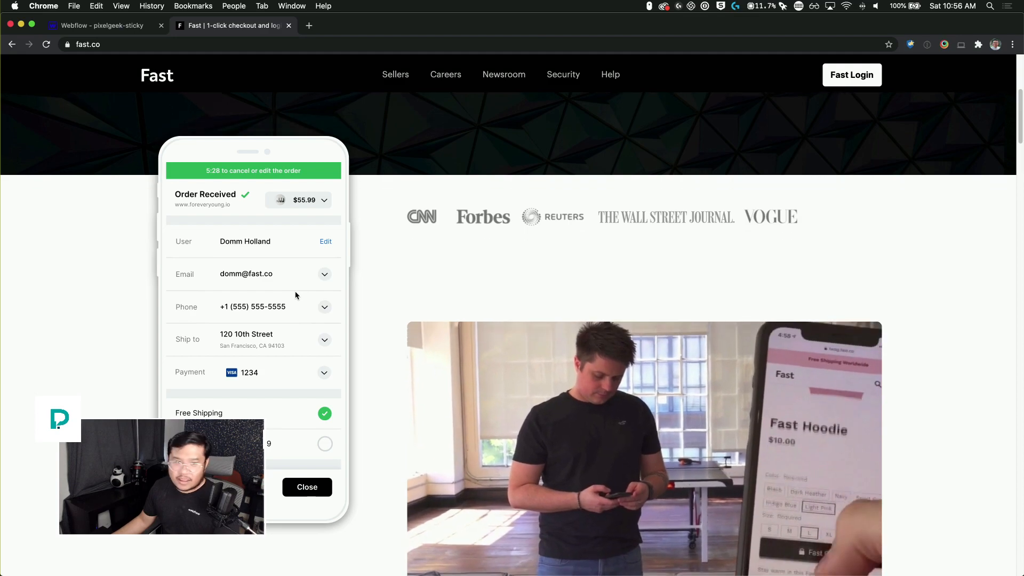
scroll(296, 295, "down", 1)
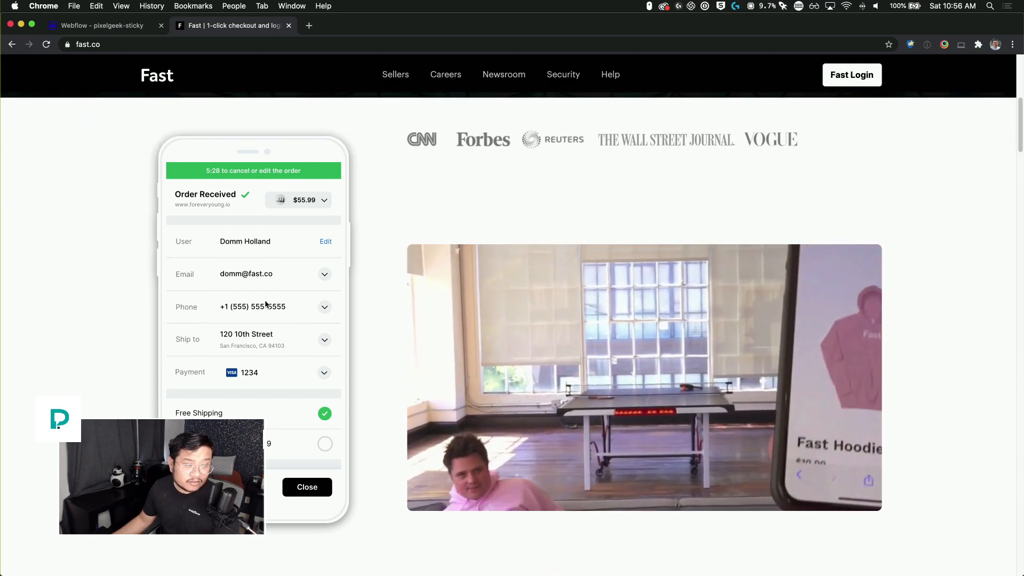
scroll(267, 320, "up", 1)
scroll(267, 320, "up", 1)
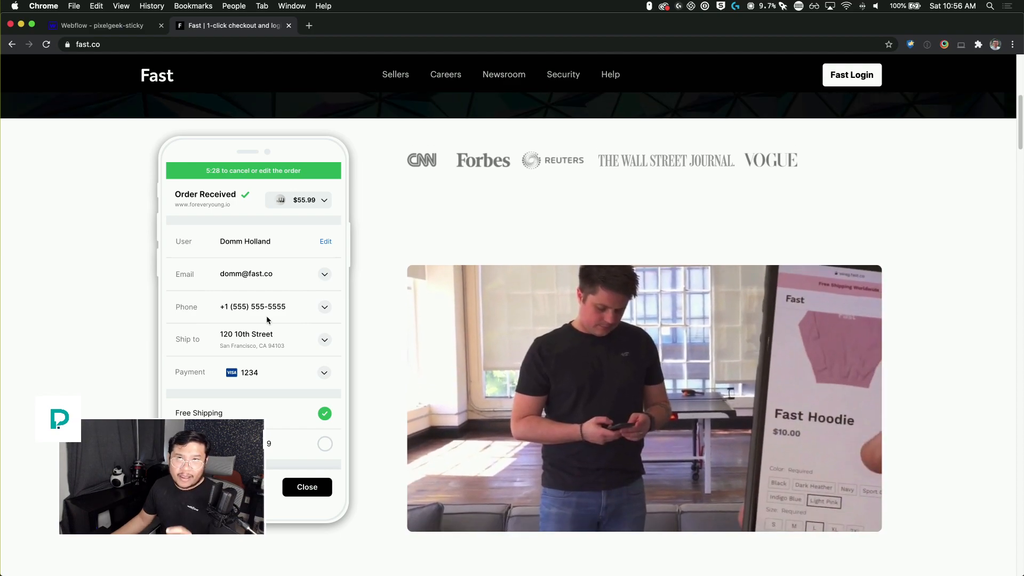
scroll(267, 320, "up", 10)
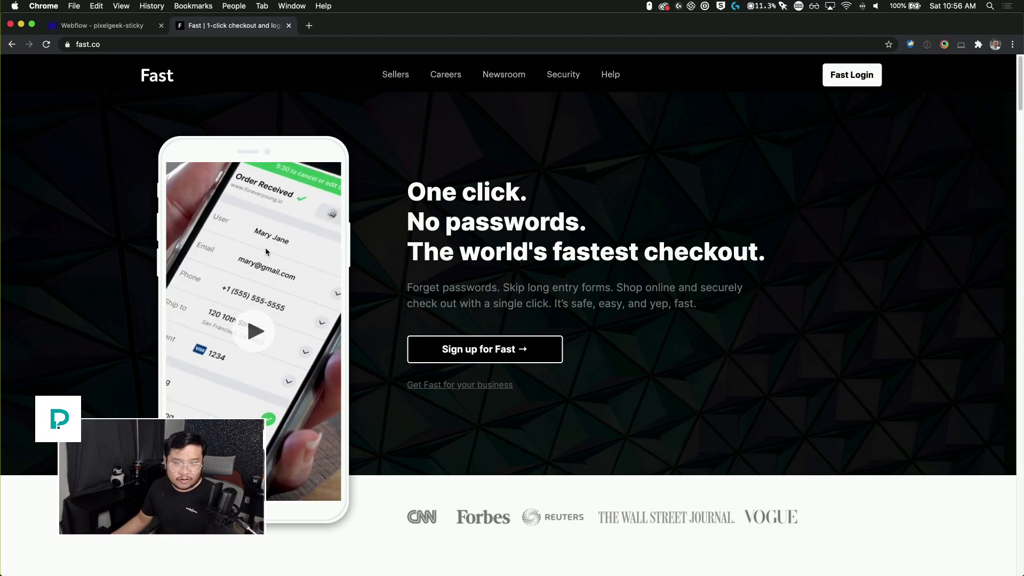
scroll(266, 252, "down", 7)
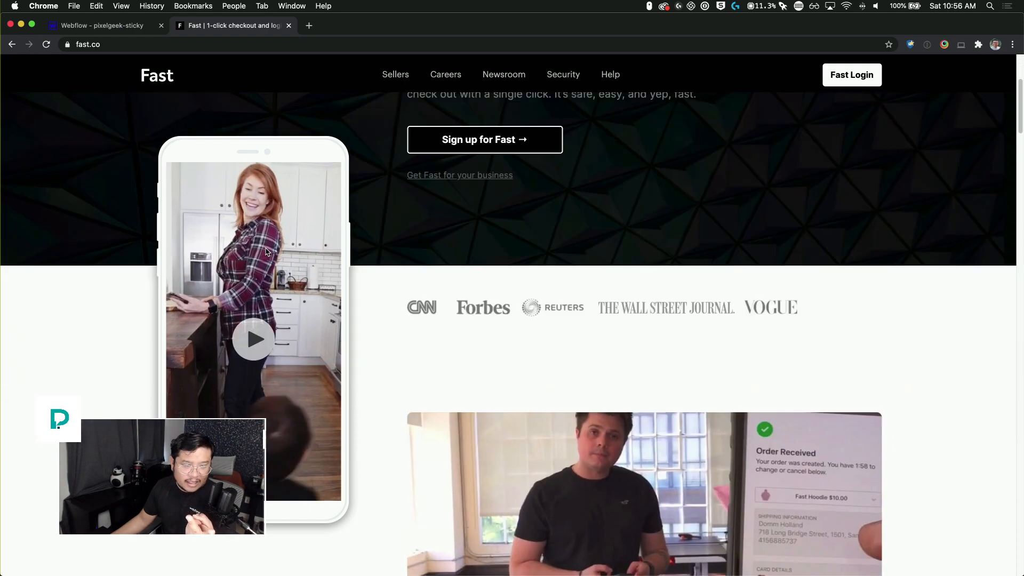
scroll(266, 252, "down", 5)
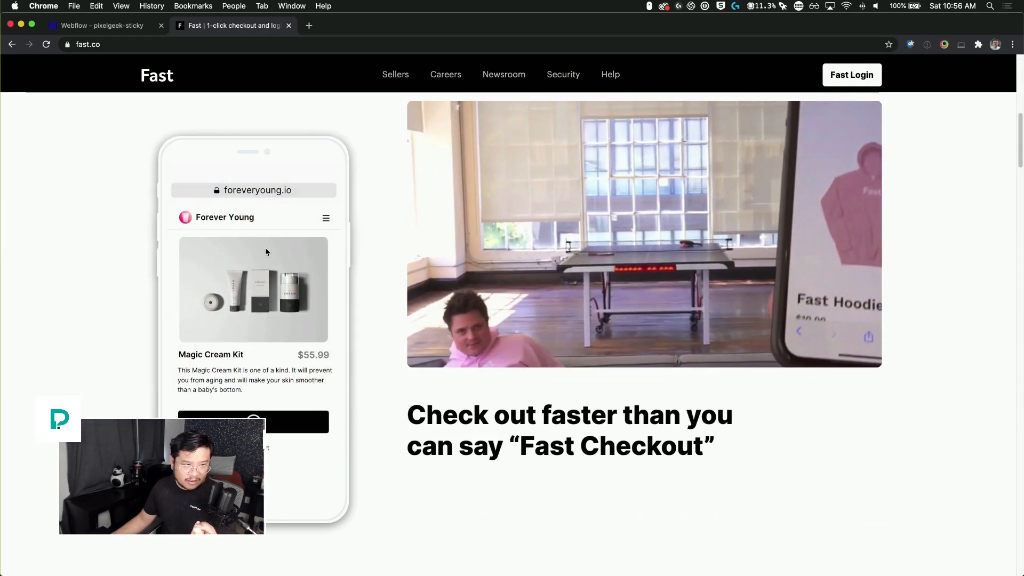
scroll(267, 252, "down", 6)
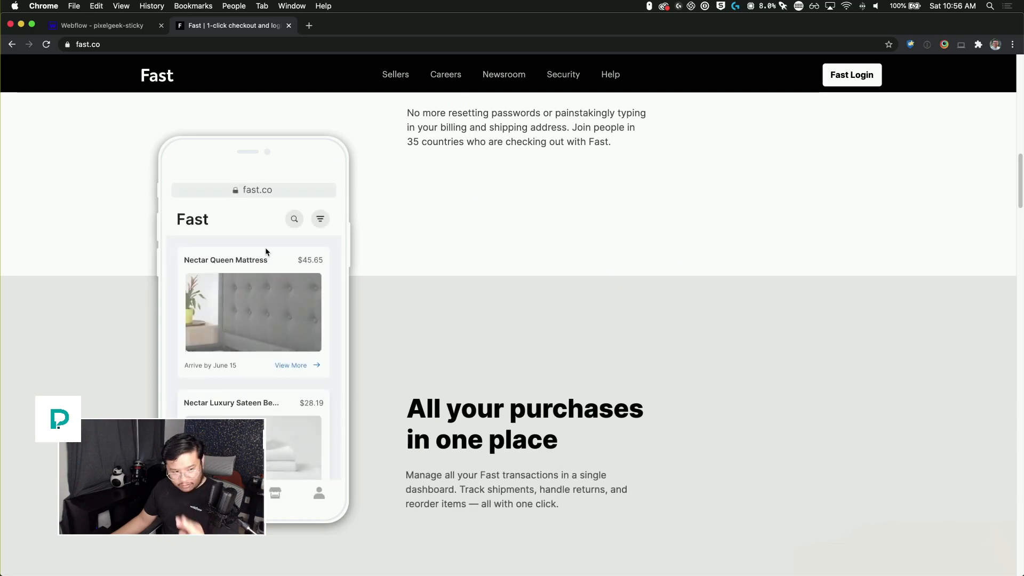
scroll(266, 252, "down", 3)
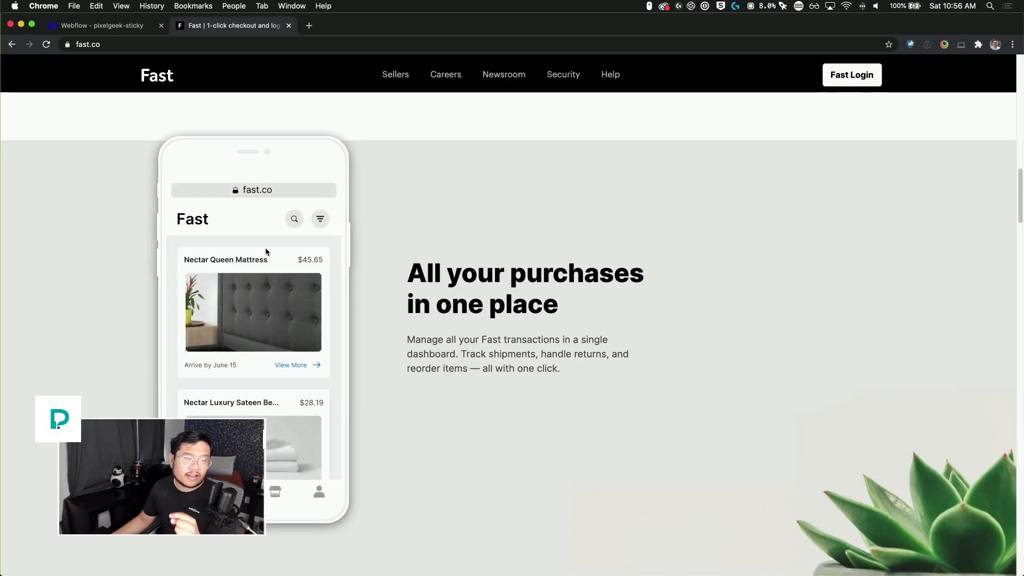
scroll(266, 252, "down", 8)
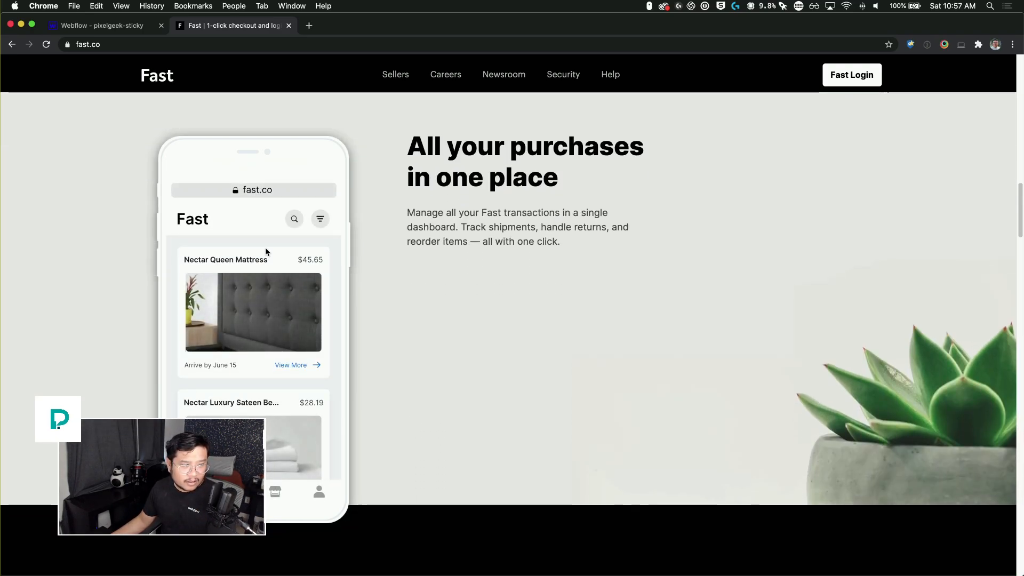
scroll(266, 252, "down", 1)
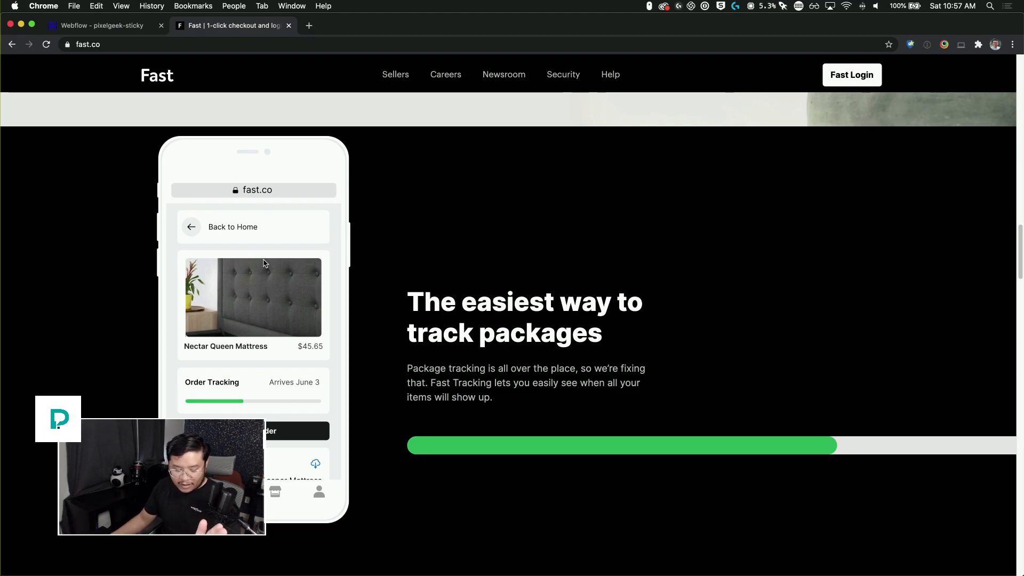
scroll(263, 262, "up", 5)
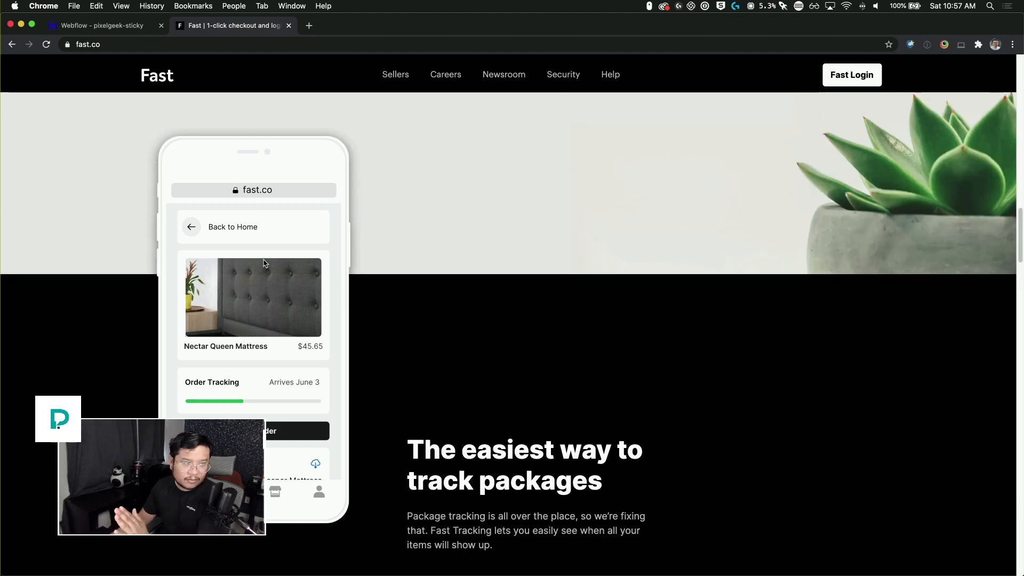
scroll(262, 262, "up", 4)
scroll(262, 262, "down", 3)
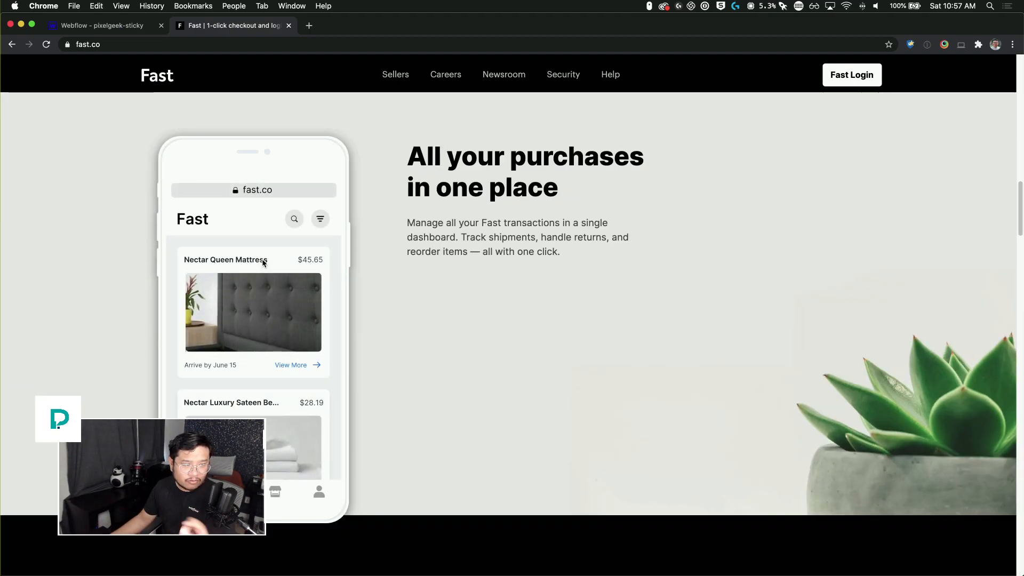
scroll(262, 263, "down", 3)
scroll(262, 263, "down", 8)
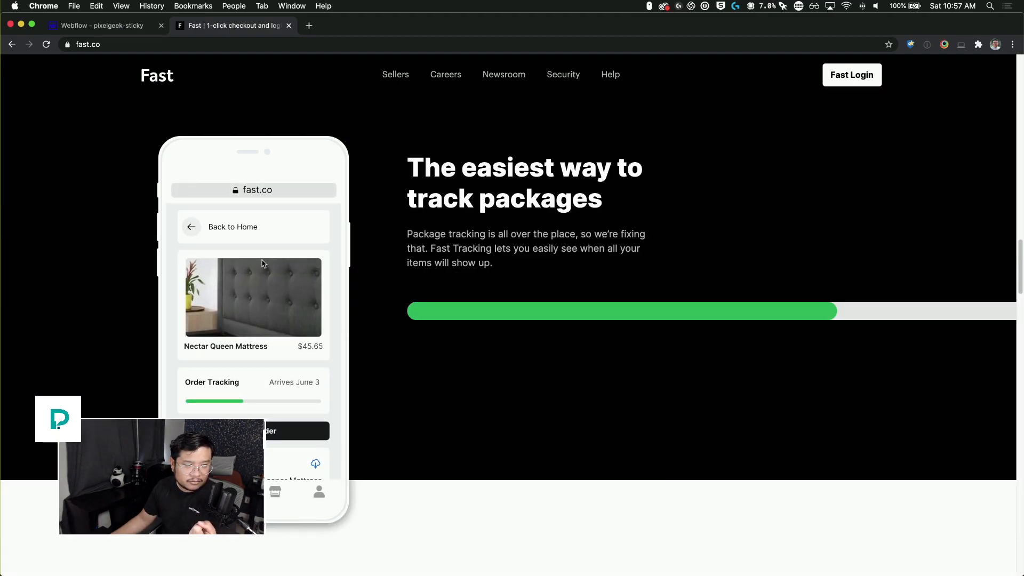
scroll(262, 263, "down", 5)
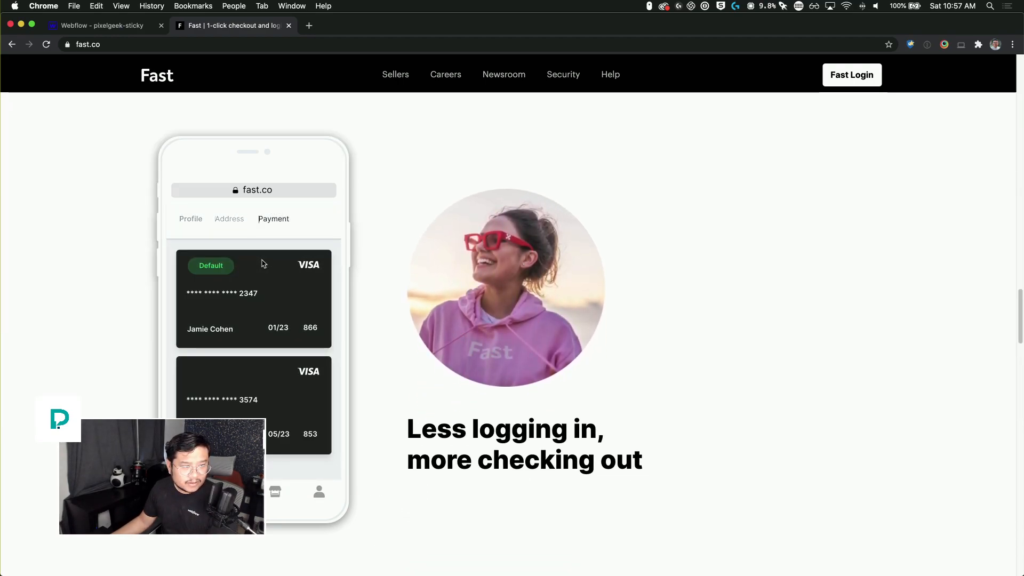
Step: Scroll through the lower fast.co sections and testimonials to compare how the sections stack
scroll(262, 263, "down", 4)
scroll(262, 263, "down", 8)
scroll(262, 264, "up", 7)
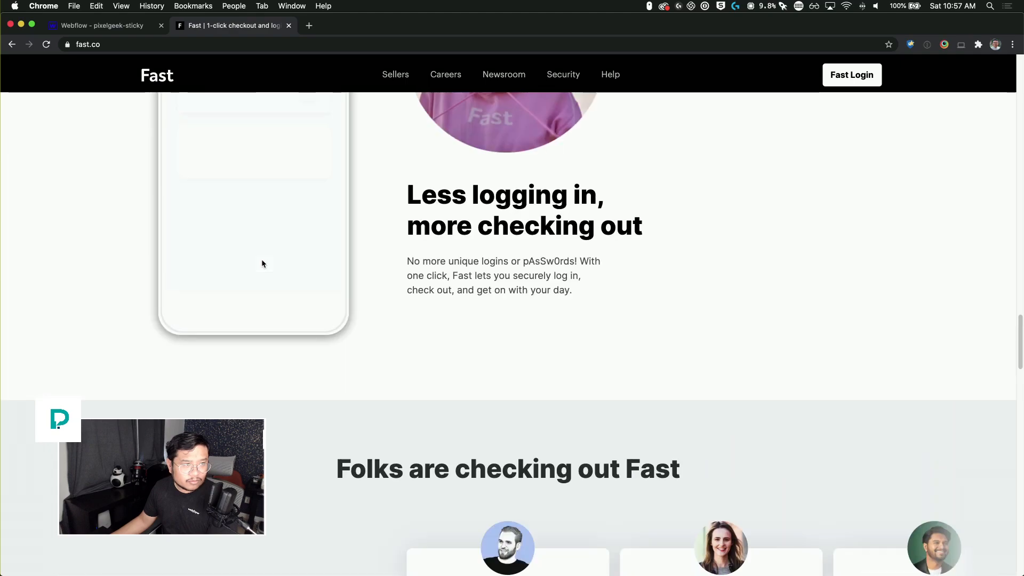
scroll(262, 263, "up", 1)
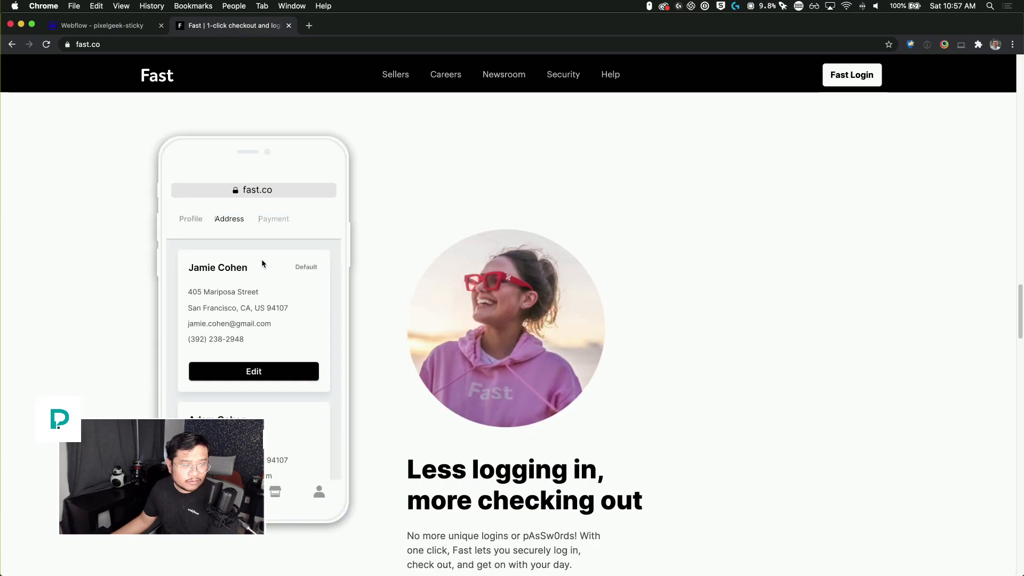
scroll(262, 264, "up", 7)
scroll(262, 263, "up", 10)
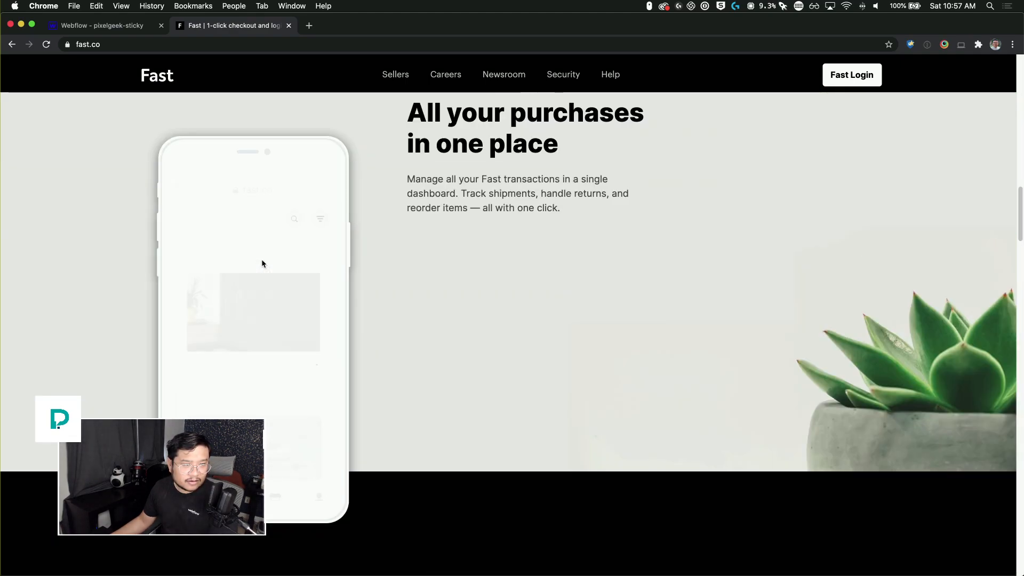
scroll(262, 263, "up", 8)
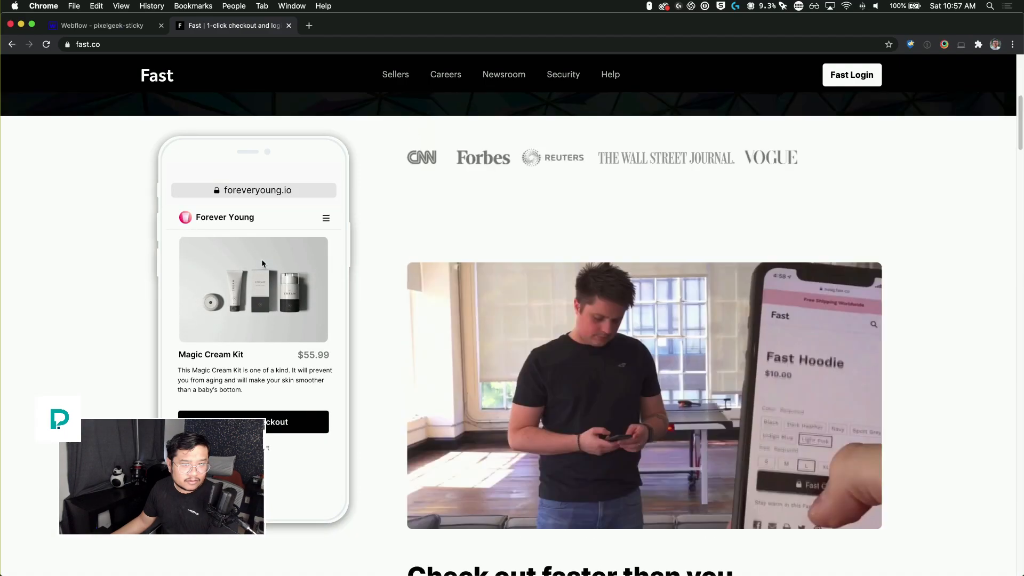
scroll(262, 263, "down", 8)
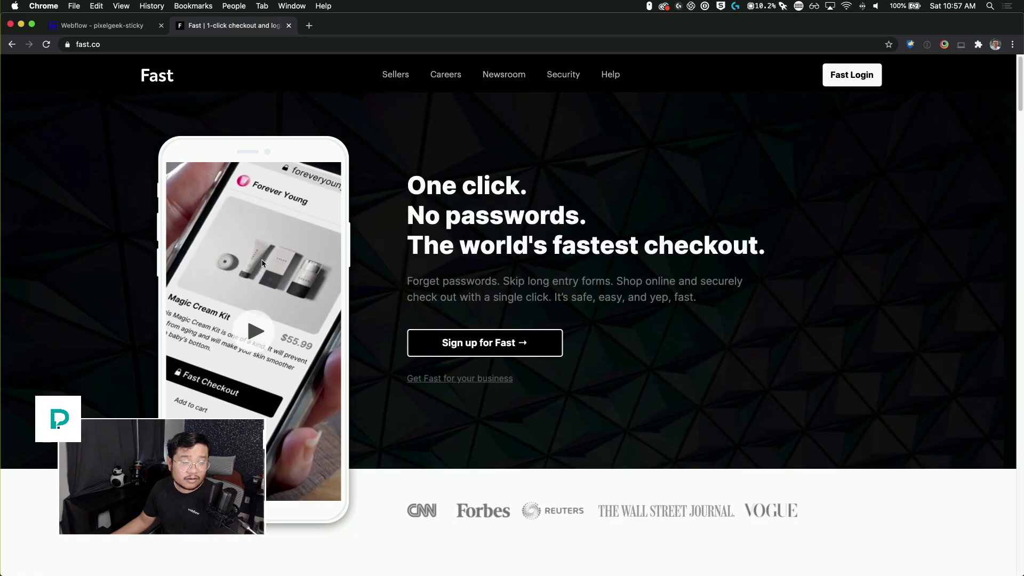
scroll(262, 264, "down", 8)
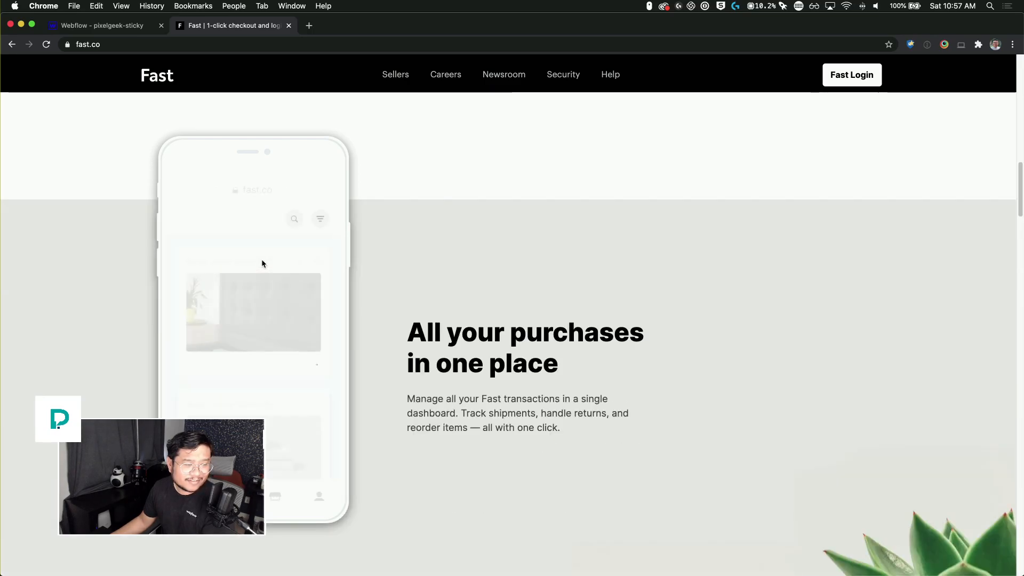
scroll(262, 263, "down", 8)
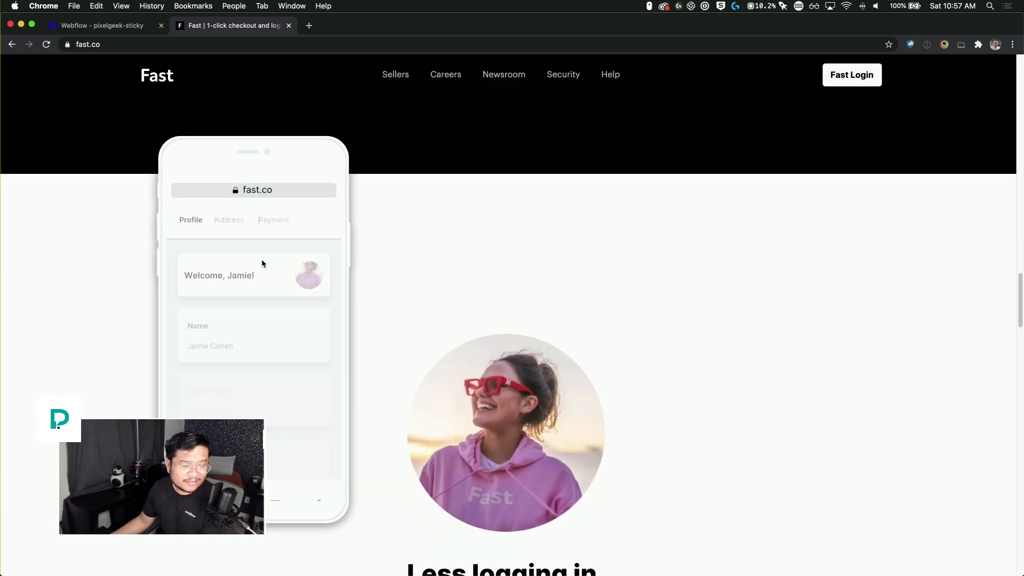
scroll(262, 264, "down", 3)
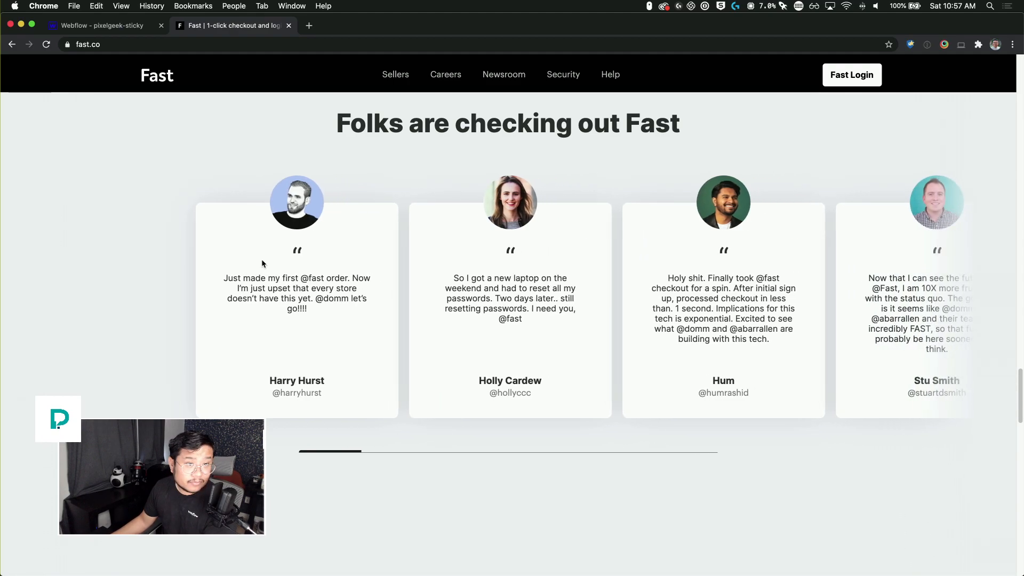
scroll(262, 263, "down", 8)
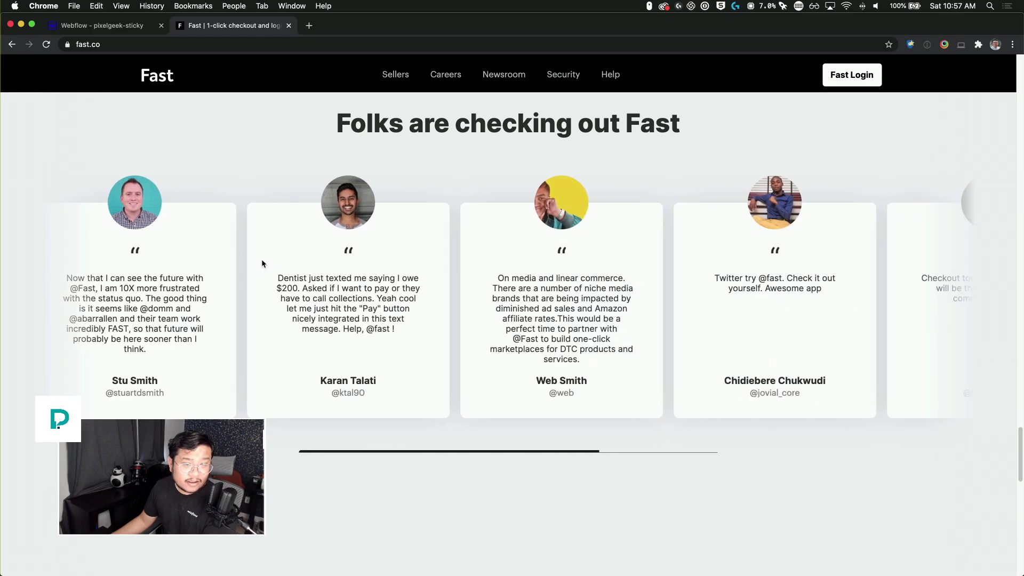
scroll(262, 263, "up", 5)
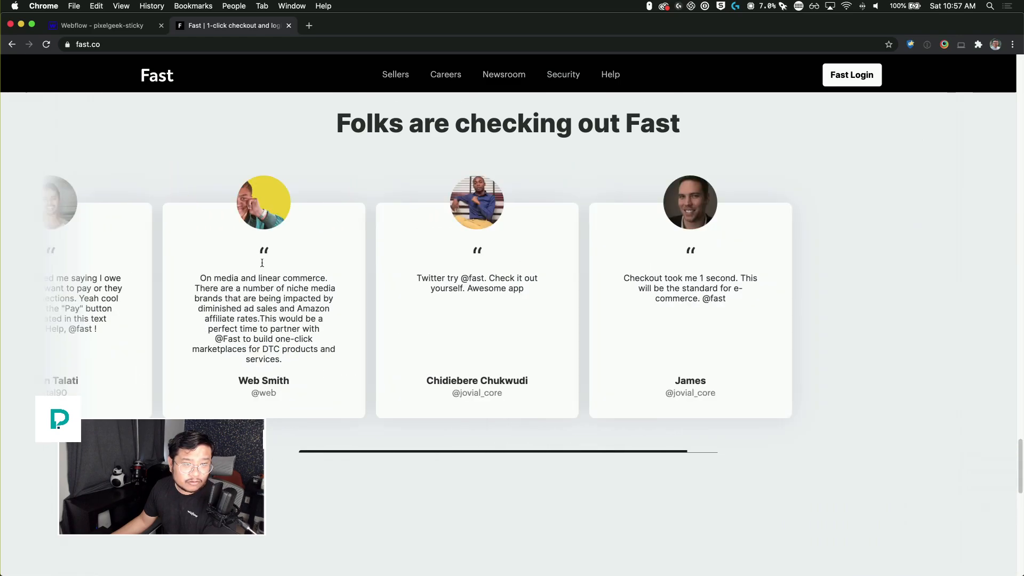
scroll(262, 263, "up", 10)
scroll(262, 264, "down", 6)
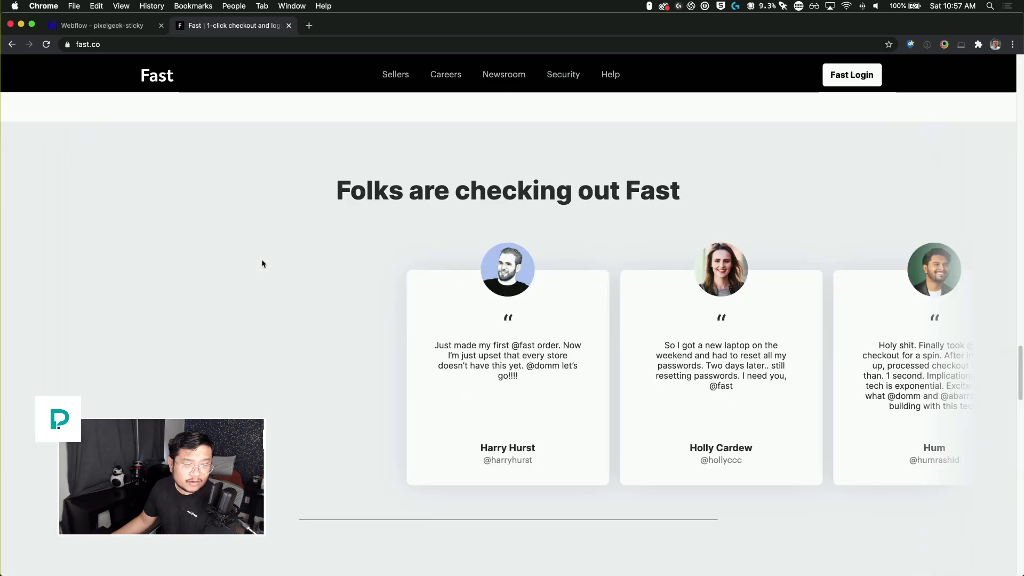
Step: Return to the Webflow project and add the combo class "testimonial" to the last section
left_click(128, 25)
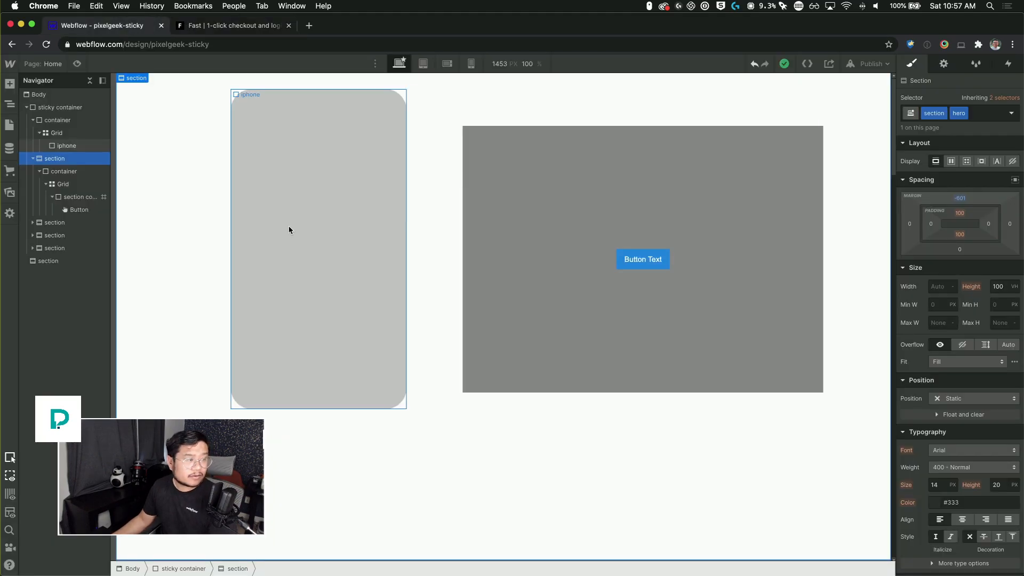
left_click(61, 261)
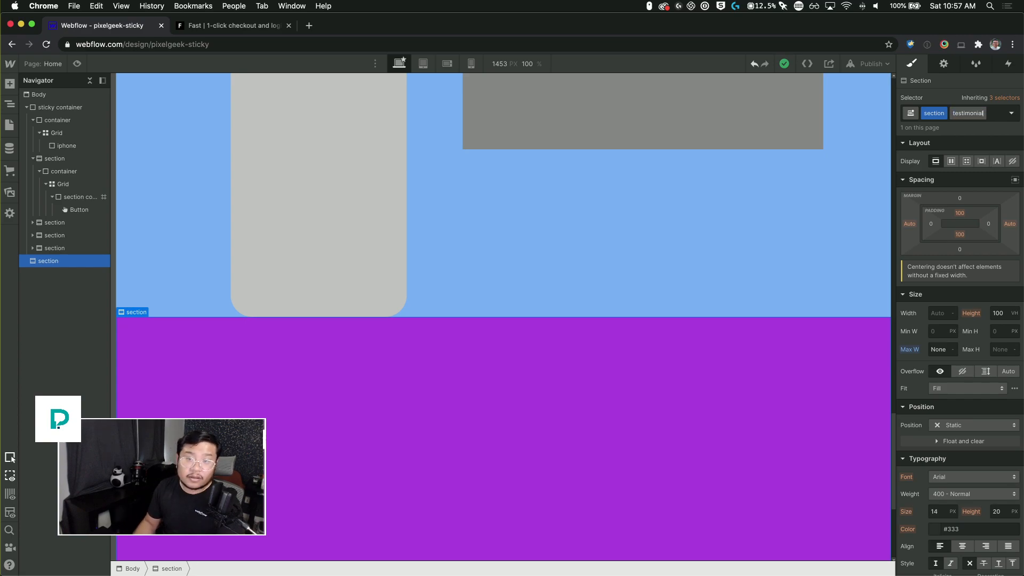
key("Return")
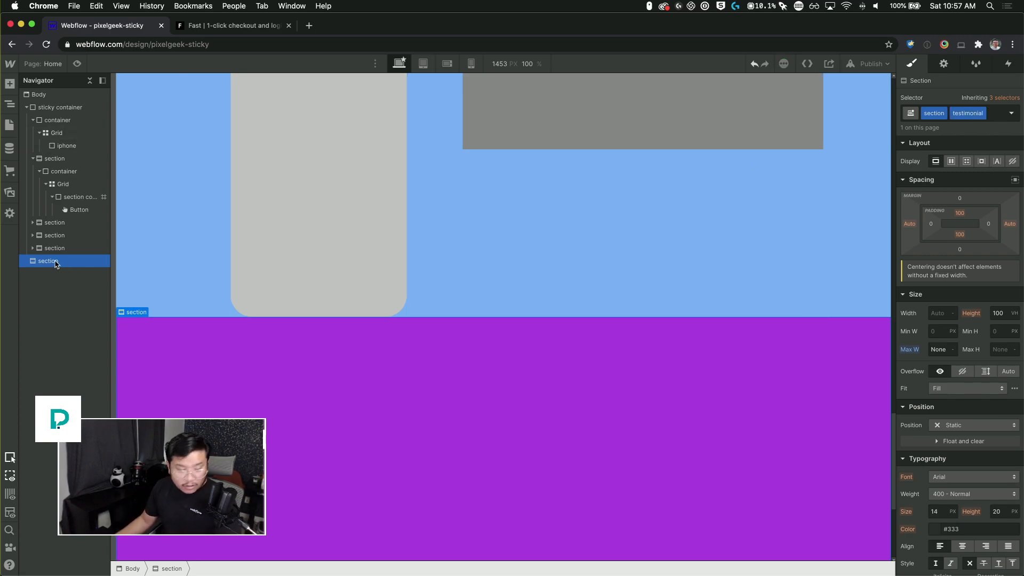
Step: Duplicate the testimonial section and rename its combo class to "last"
key("super+d")
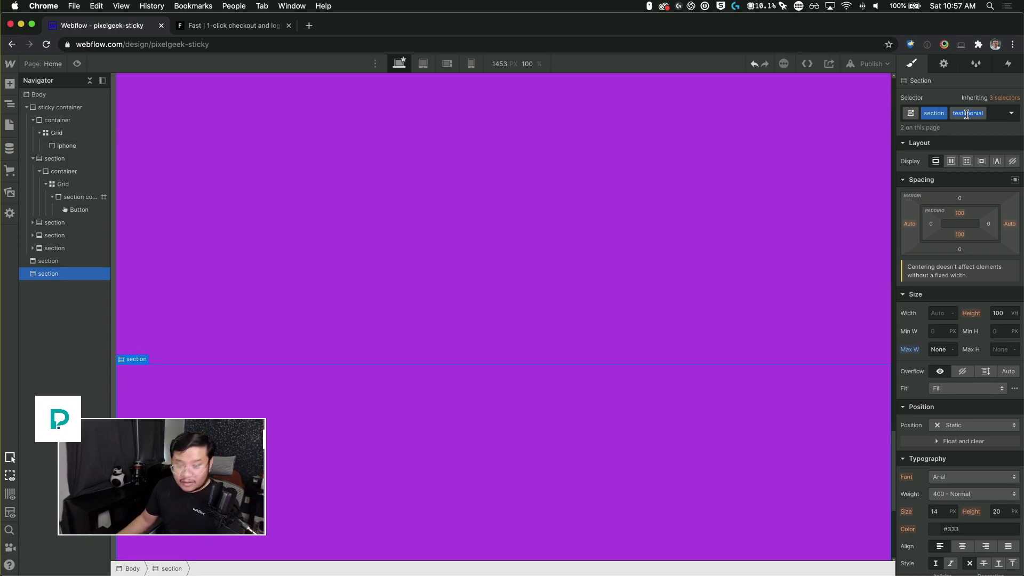
type("last")
key("Return")
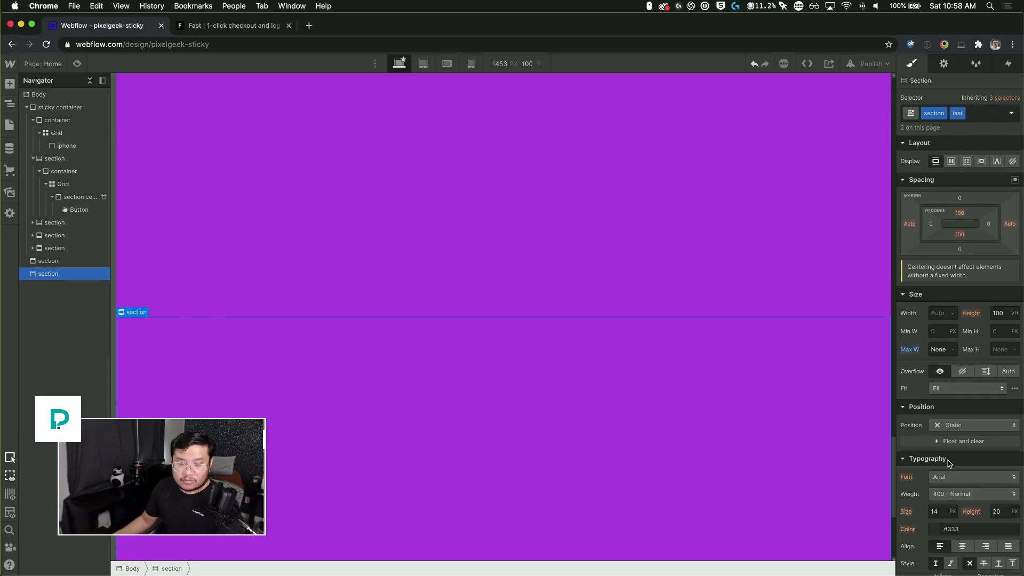
Step: Set the section's background color to a dark grey
scroll(949, 464, "down", 6)
left_click(935, 302)
left_click_drag(927, 339, 886, 363)
left_click(900, 251)
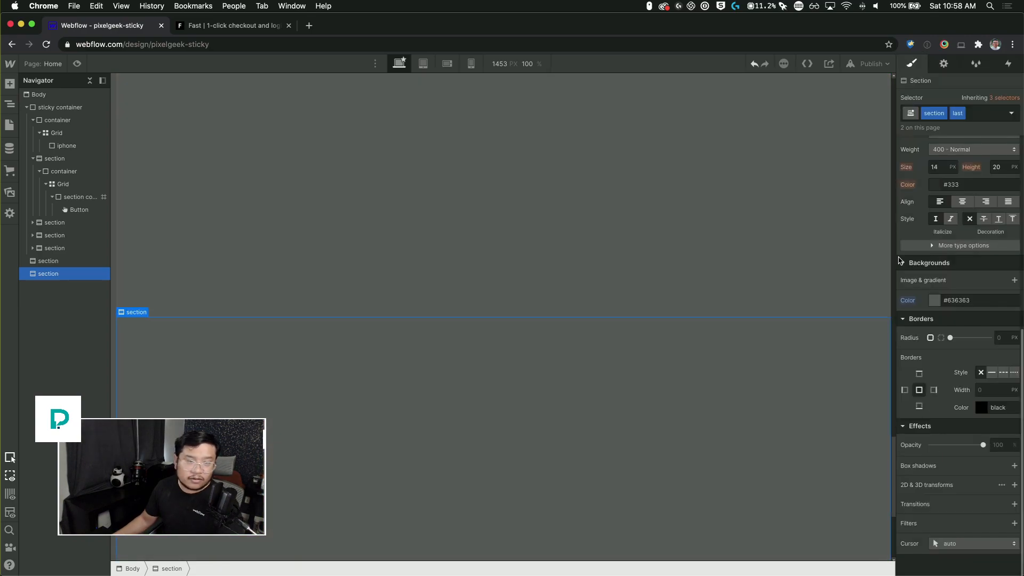
scroll(696, 314, "up", 5)
scroll(656, 280, "up", 4)
scroll(656, 283, "down", 6)
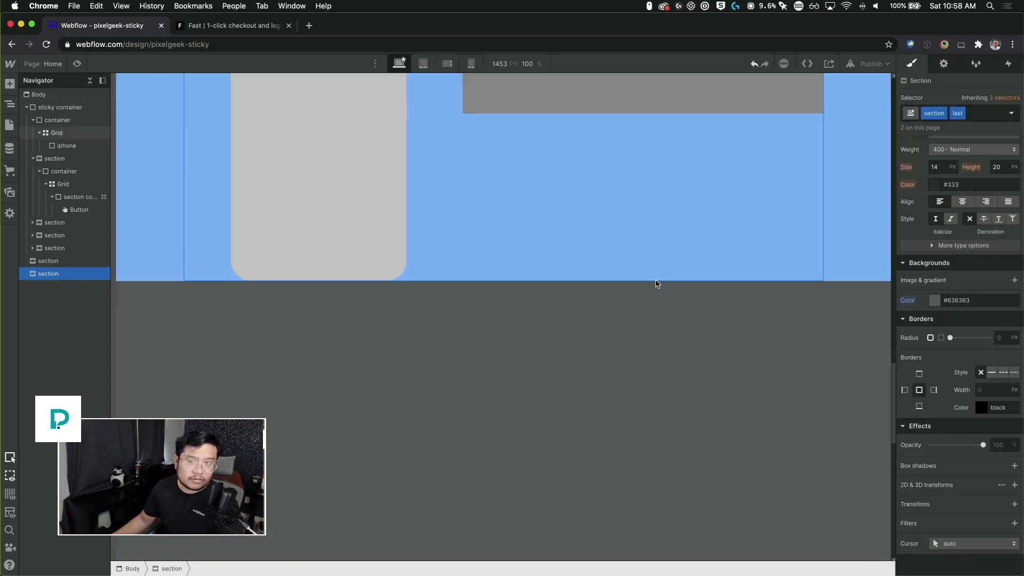
scroll(576, 402, "down", 4)
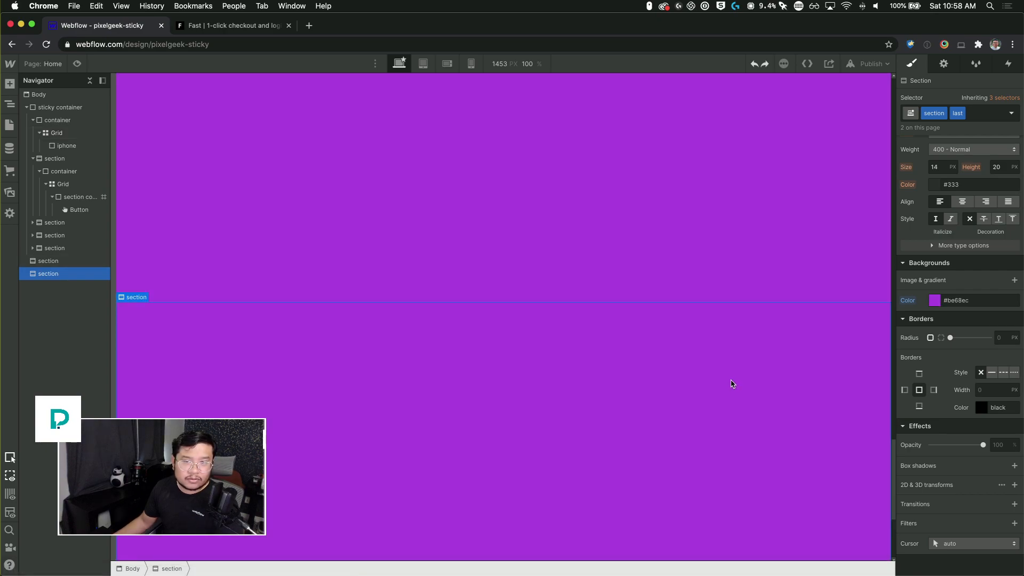
Step: Undo the class rename and assign the combo class "last" only to the duplicated section
key("super+z")
left_click(688, 197)
left_click(668, 396)
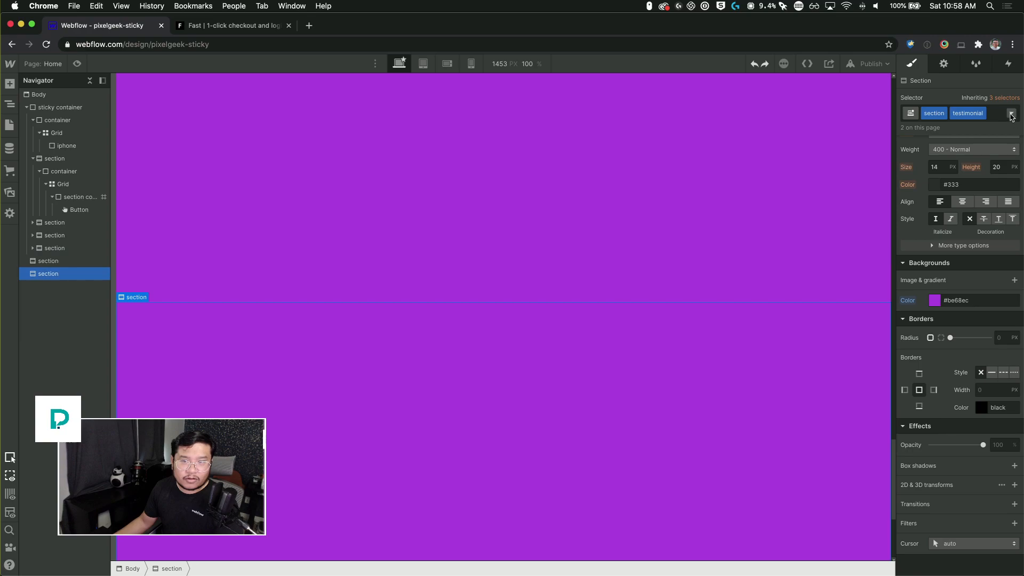
left_click(984, 116)
left_click(967, 147)
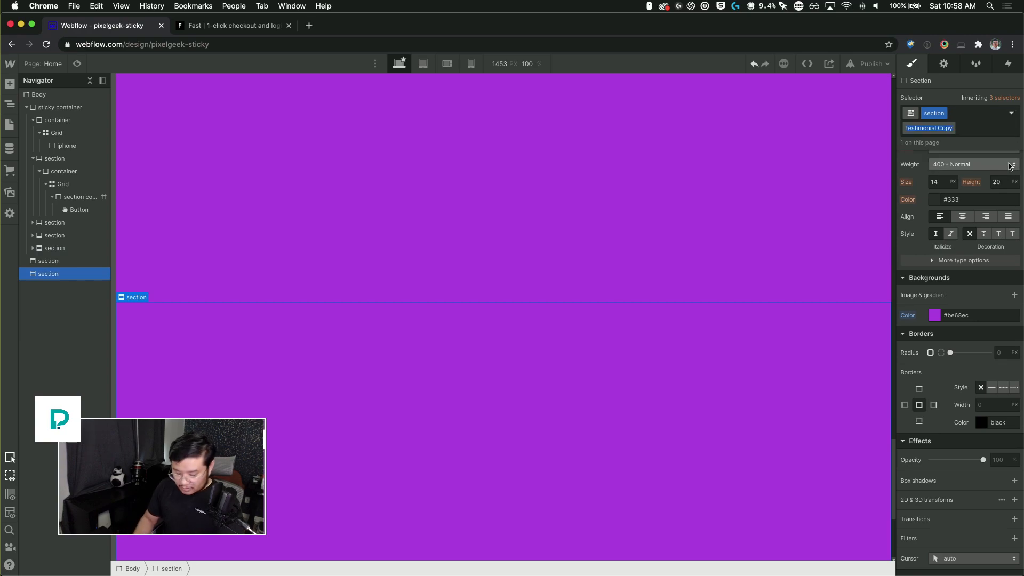
key("BackSpace")
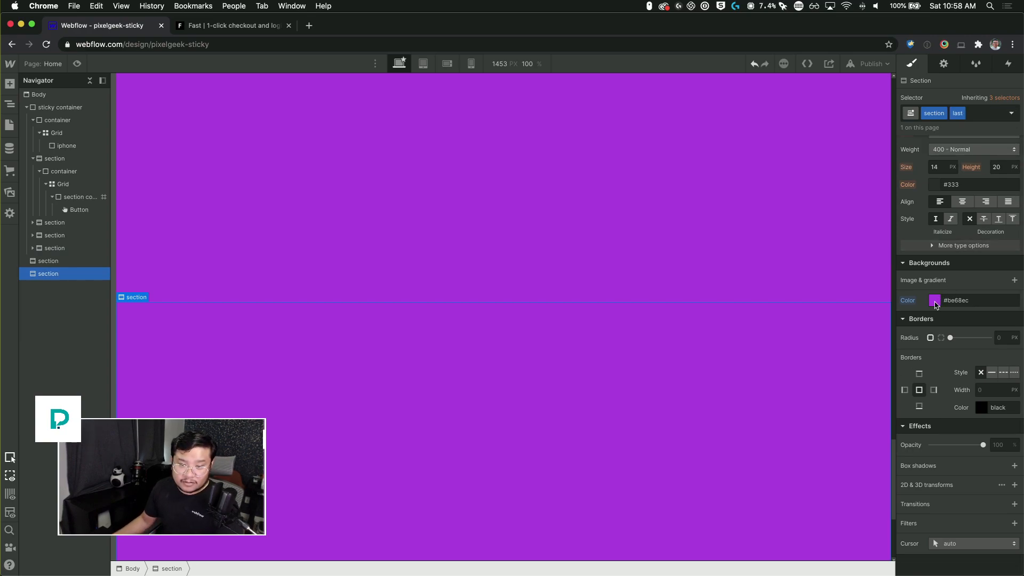
Step: Set the last section's background color to dark grey #505050
left_click(935, 304)
left_click_drag(933, 316, 875, 369)
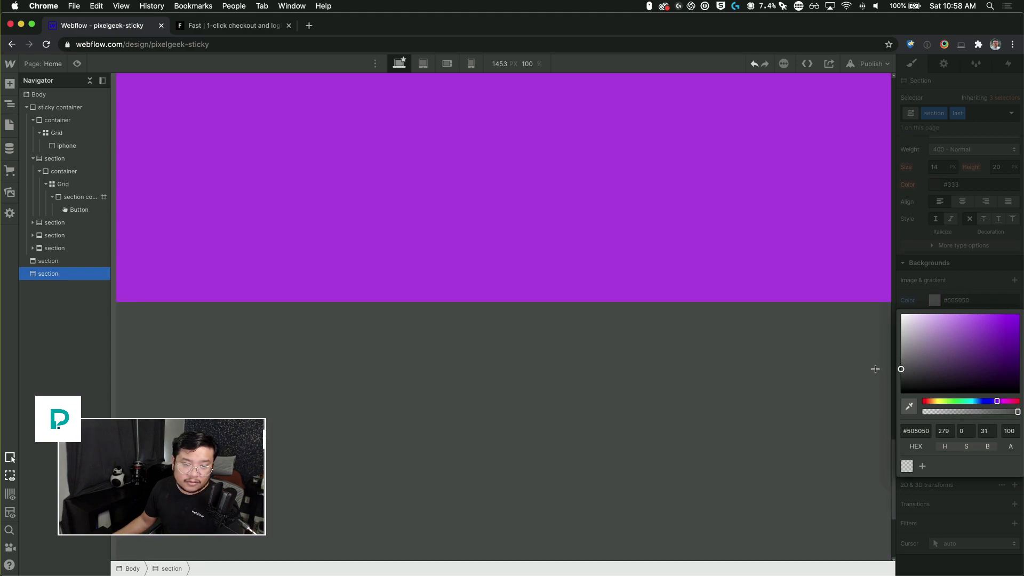
left_click(806, 283)
scroll(694, 215, "up", 5)
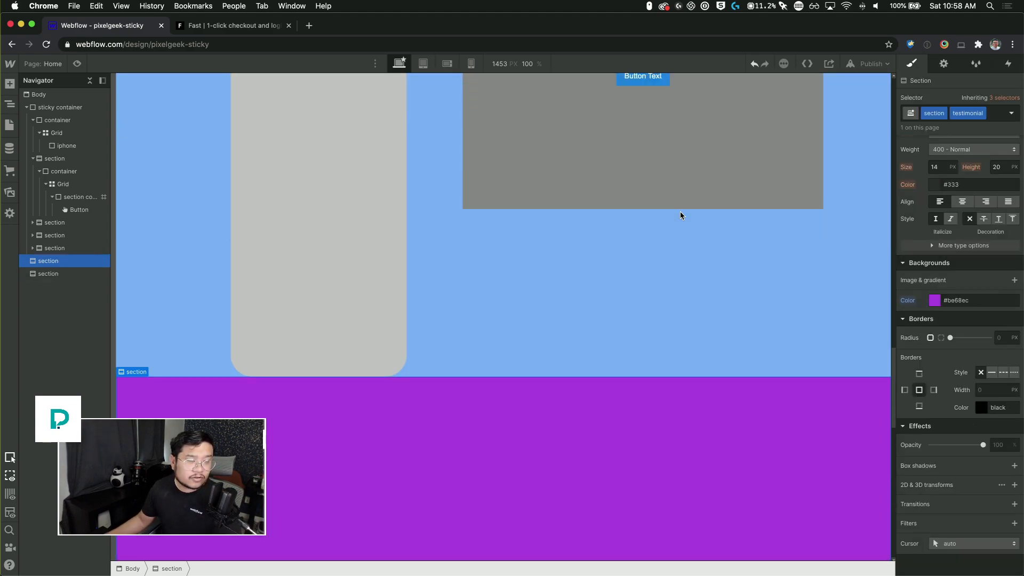
scroll(681, 212, "down", 1)
scroll(680, 213, "up", 6)
scroll(681, 207, "down", 8)
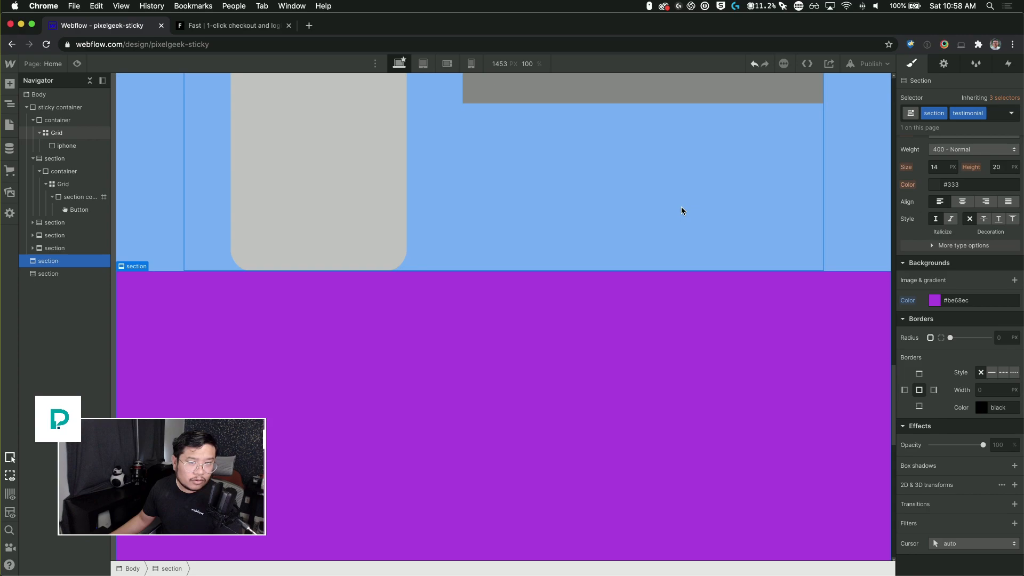
scroll(681, 207, "down", 5)
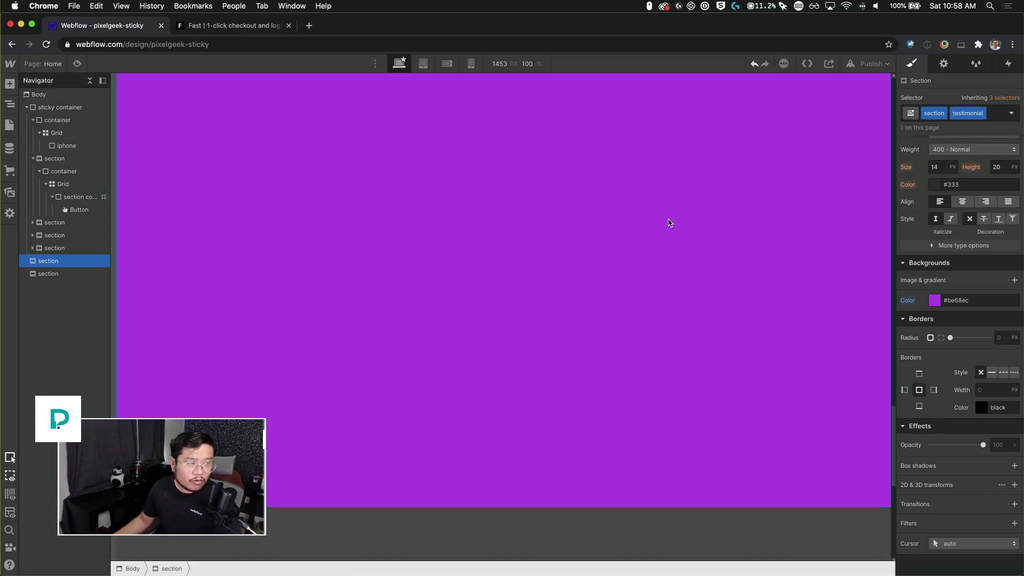
scroll(602, 208, "up", 3)
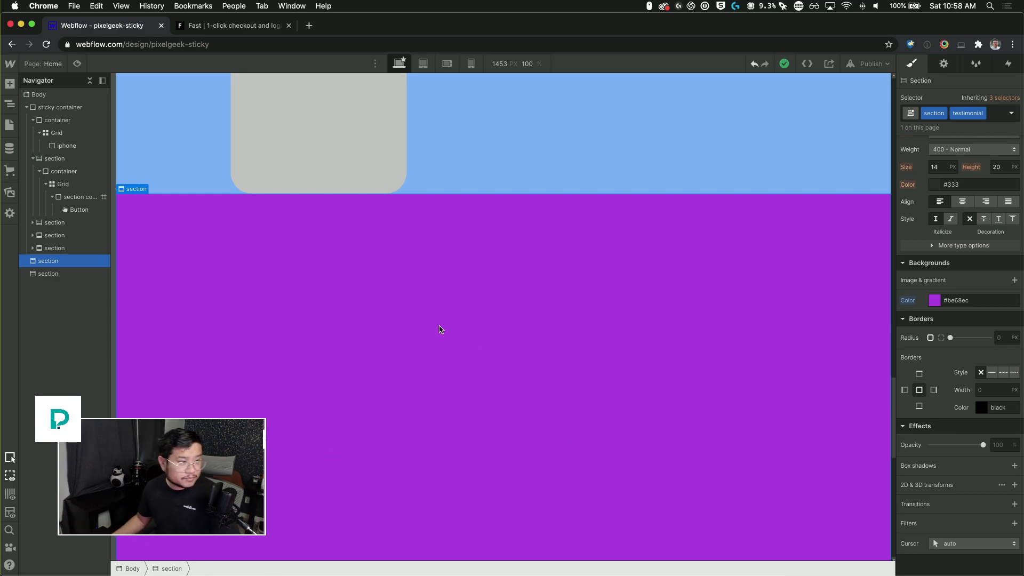
Step: Set the testimonial section's height to 500 VH
scroll(991, 255, "up", 5)
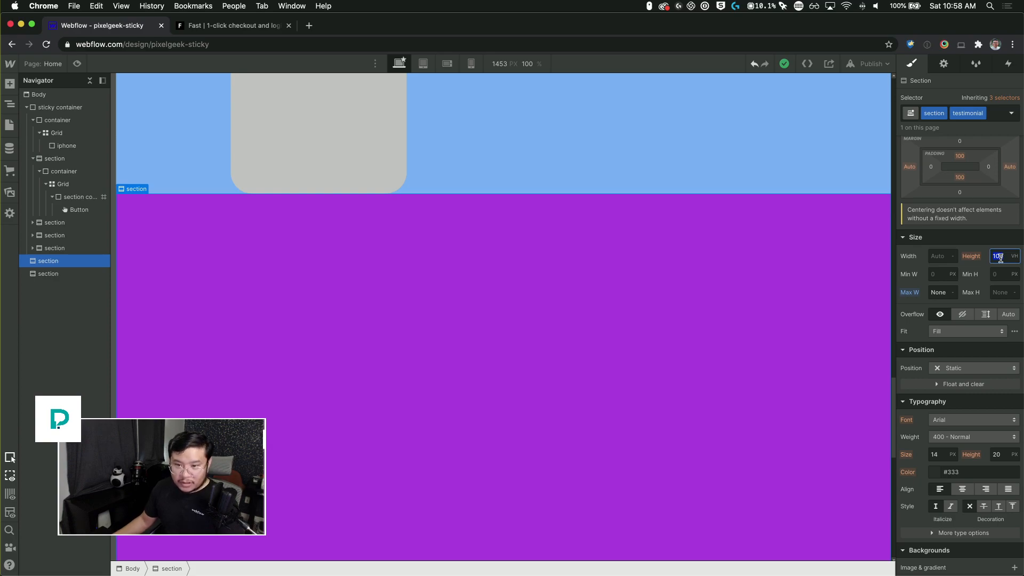
scroll(1001, 258, "up", 2)
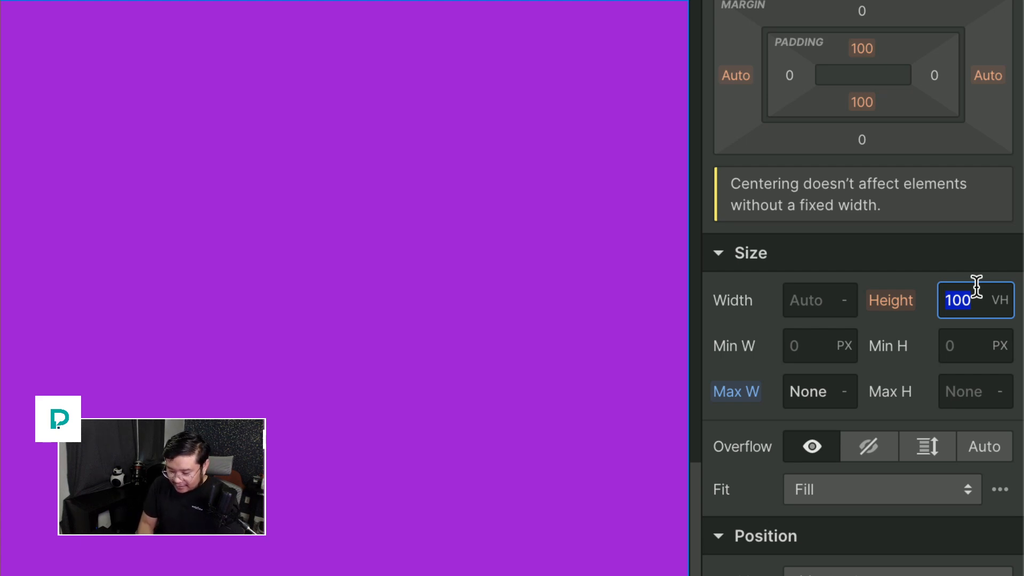
type("500vh")
key("Return")
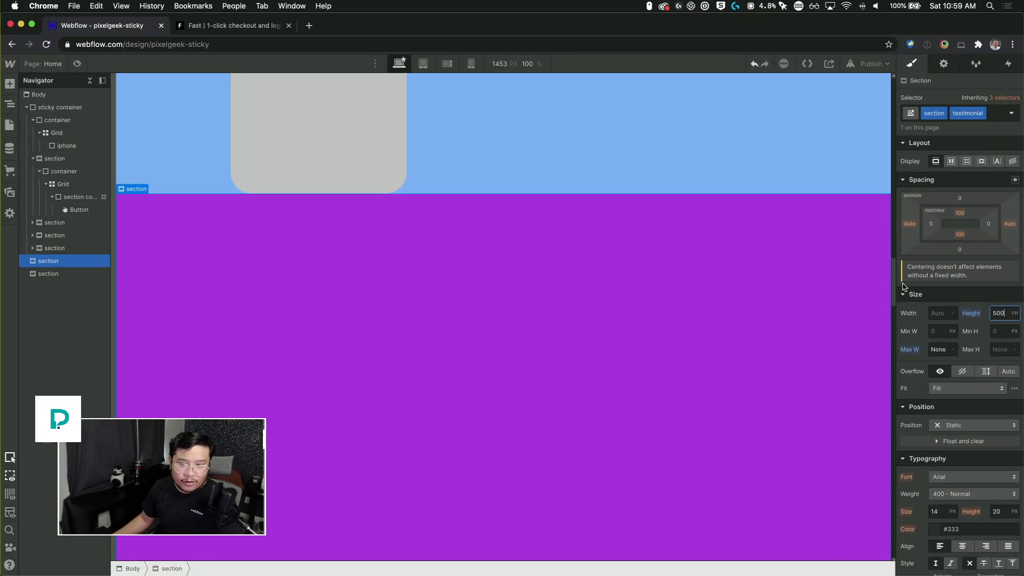
Step: Add a Div Block inside the testimonial section and give it the container class
left_click_drag(893, 280, 891, 368)
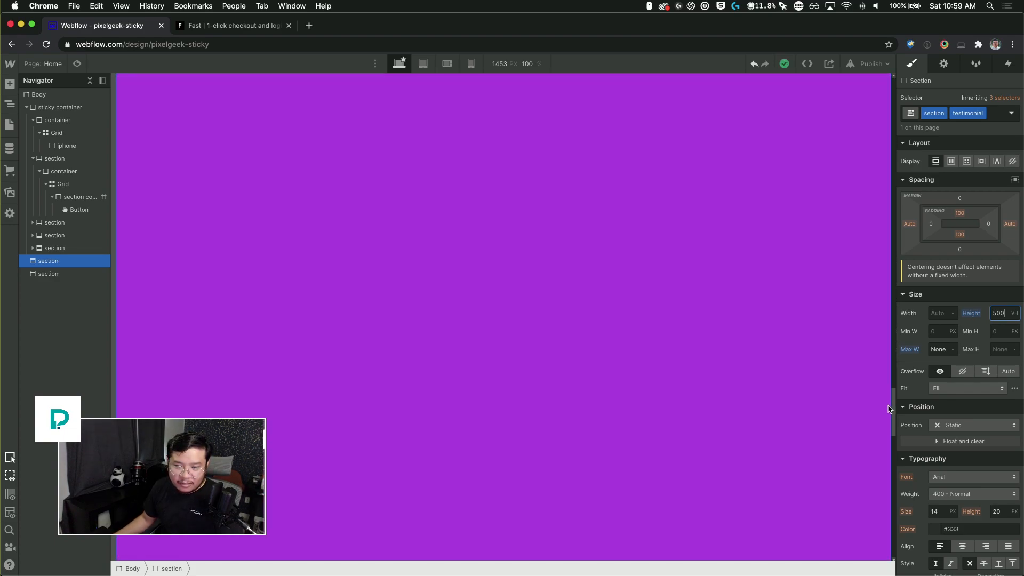
left_click_drag(890, 430, 887, 271)
left_click(660, 346)
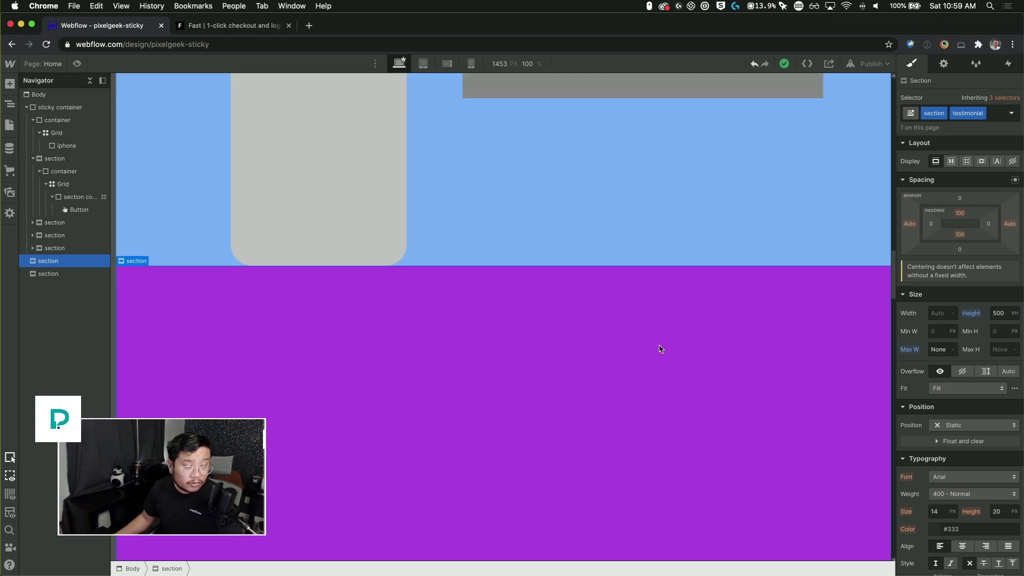
key("super+e")
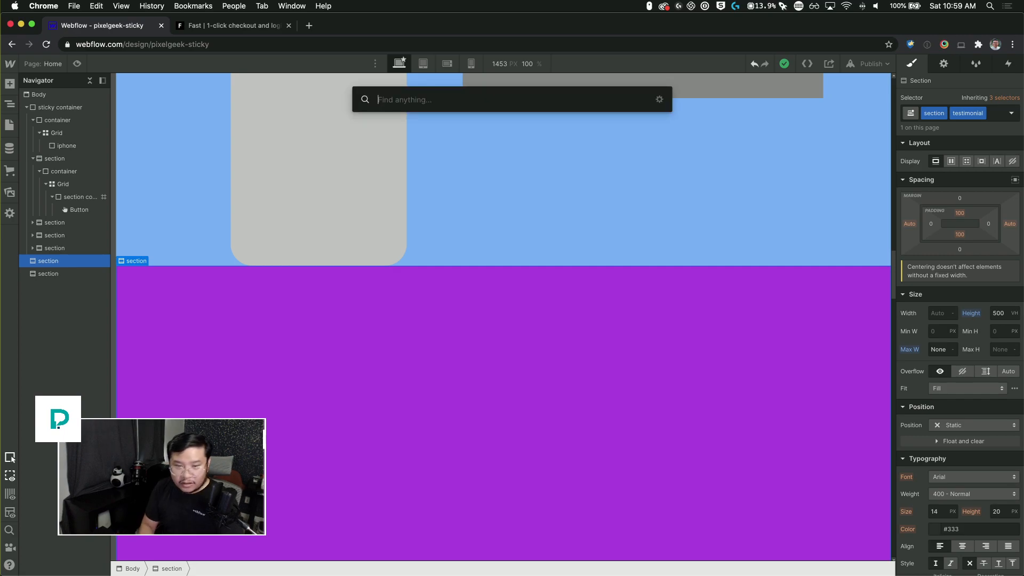
type("div")
key("Return")
key("super+Return")
type("cont")
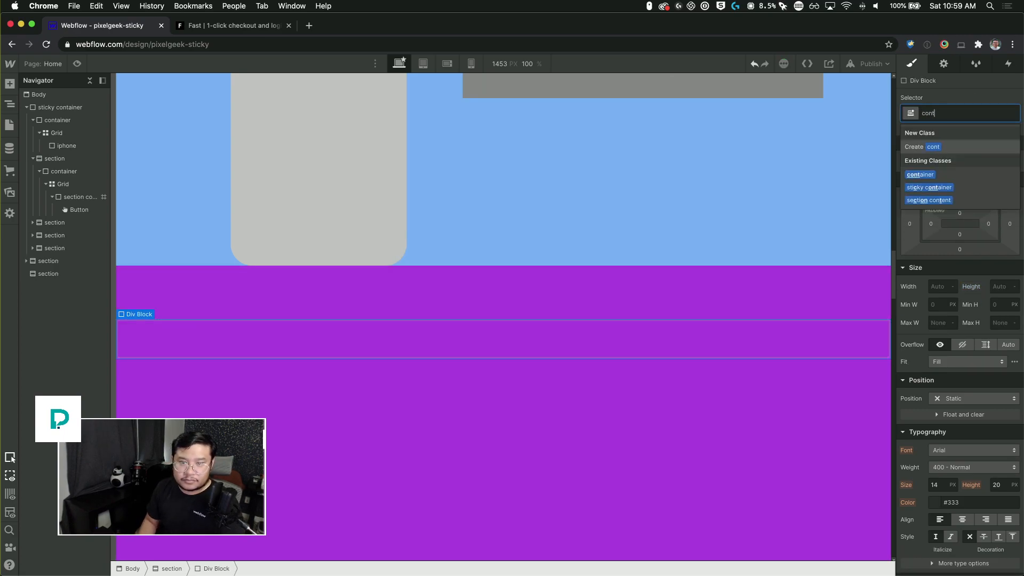
key("Down")
key("Return")
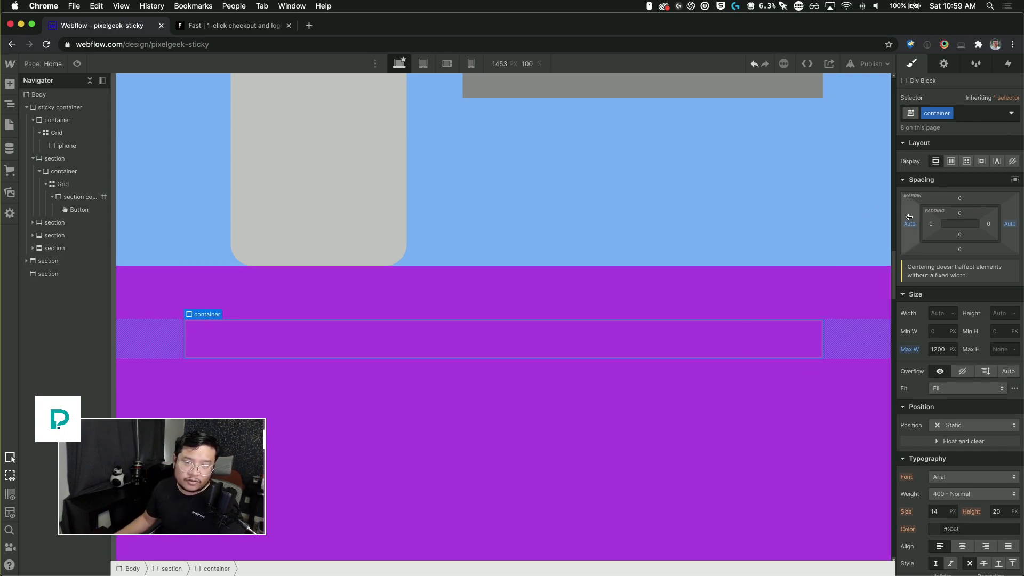
Step: Add the existing sticky combo class to the new container
left_click(493, 340)
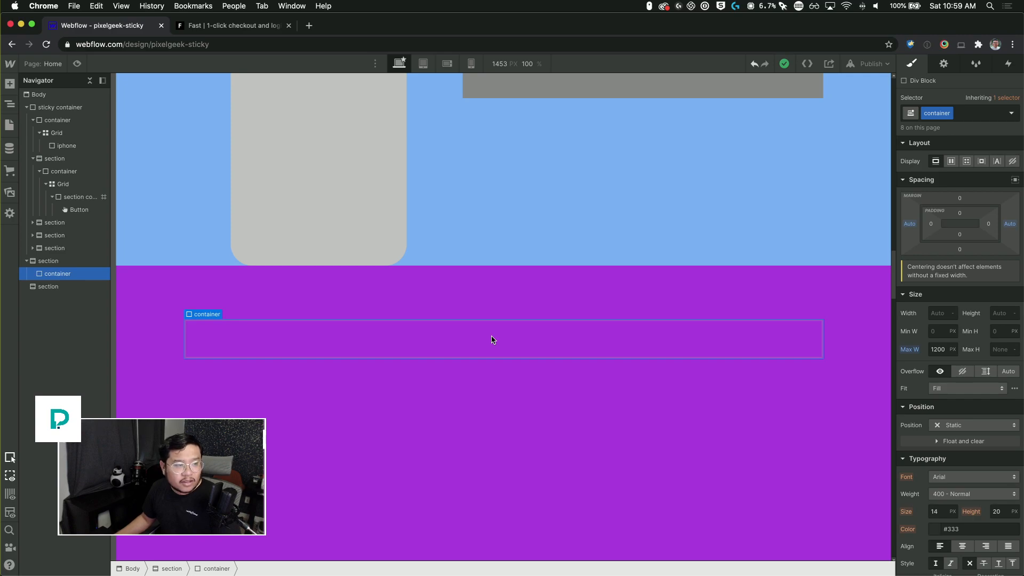
left_click(987, 115)
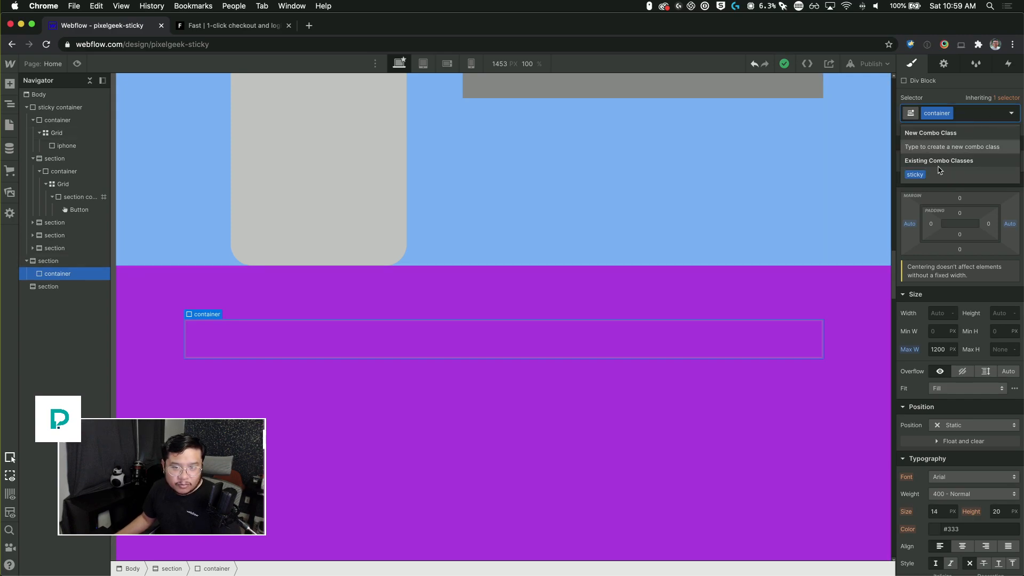
left_click(916, 175)
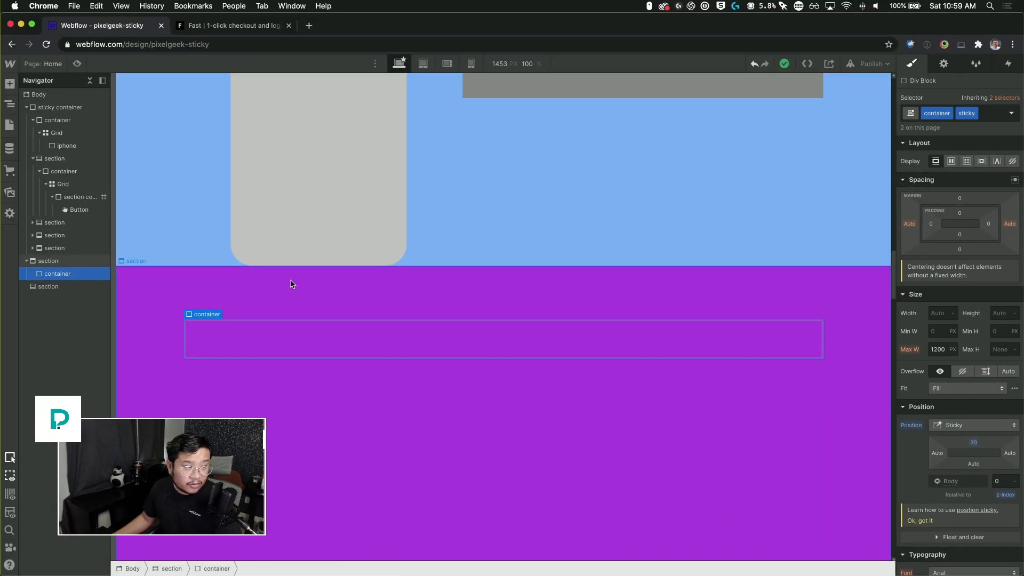
Step: Set the testimonial section's position to Relative
left_click(293, 283)
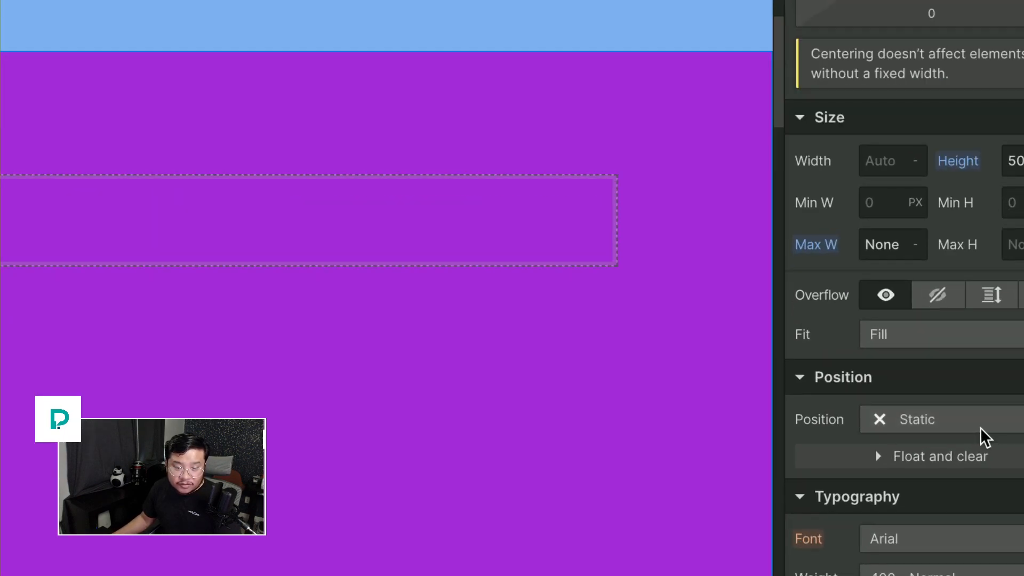
left_click(976, 427)
left_click(878, 310)
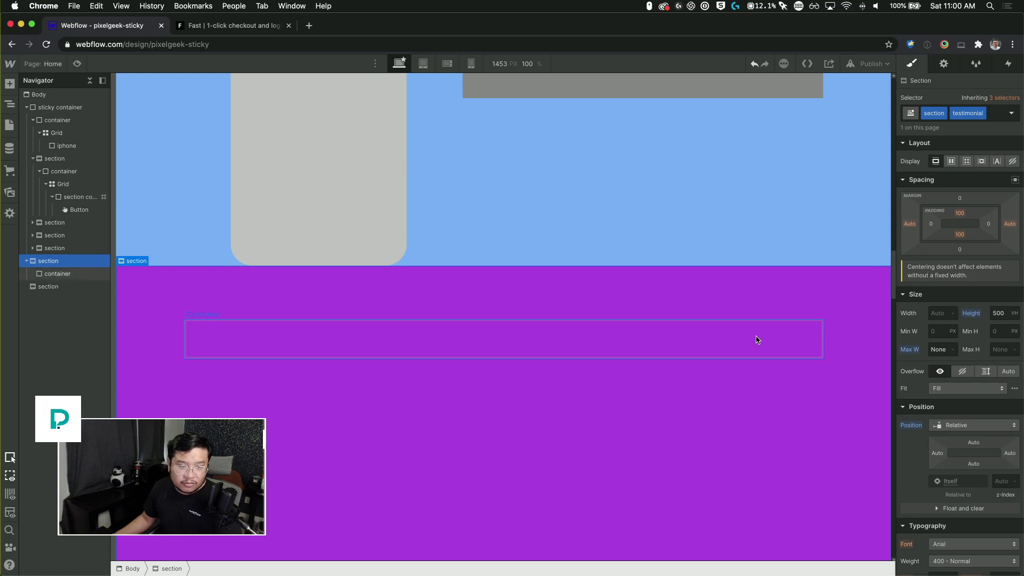
Step: Add a combo class "purple row" to the sticky container
left_click(758, 340)
left_click(990, 113)
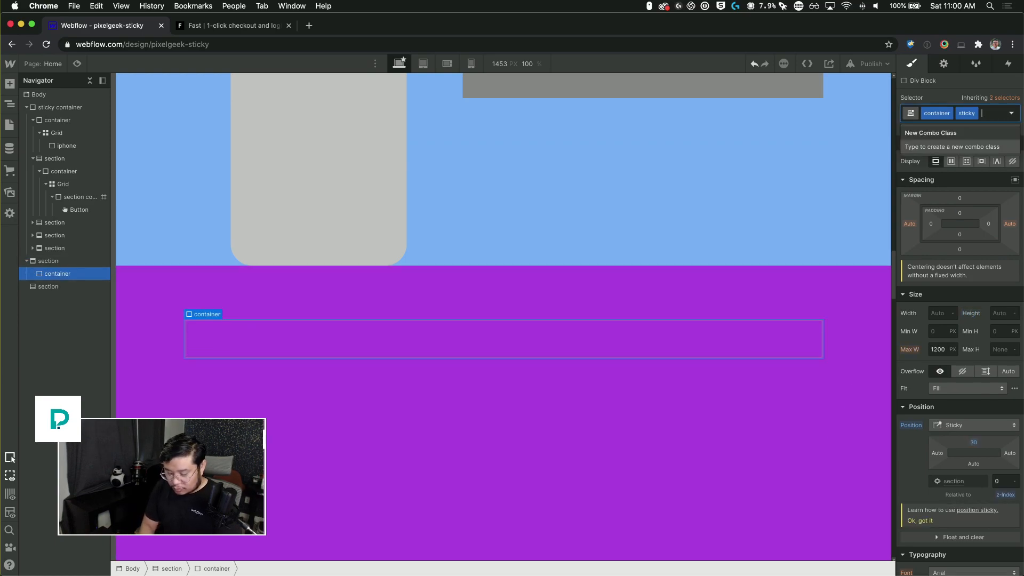
type("purple")
key("Return")
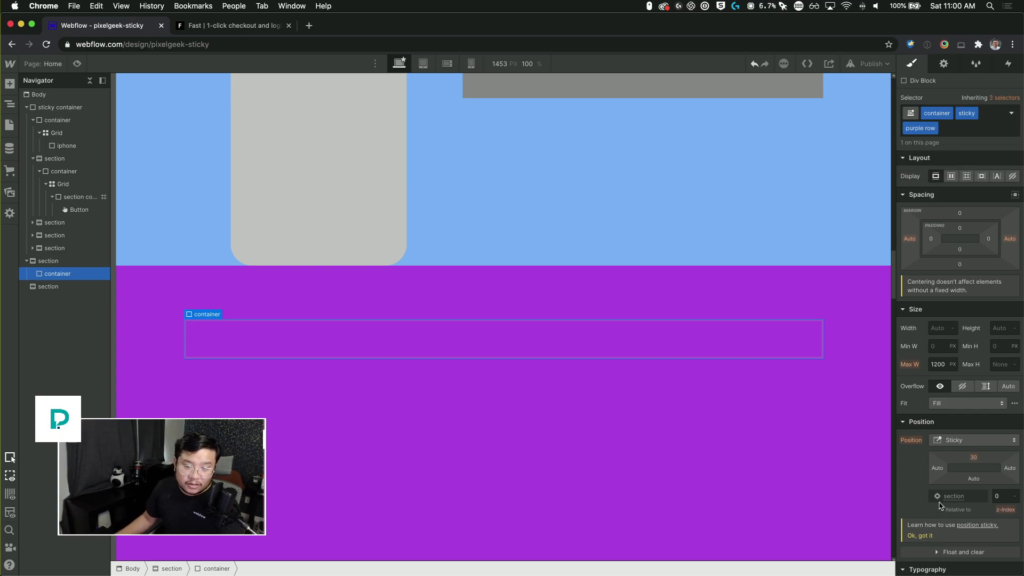
Step: Give the purple row container a white background and a 20 px border radius
scroll(940, 506, "down", 5)
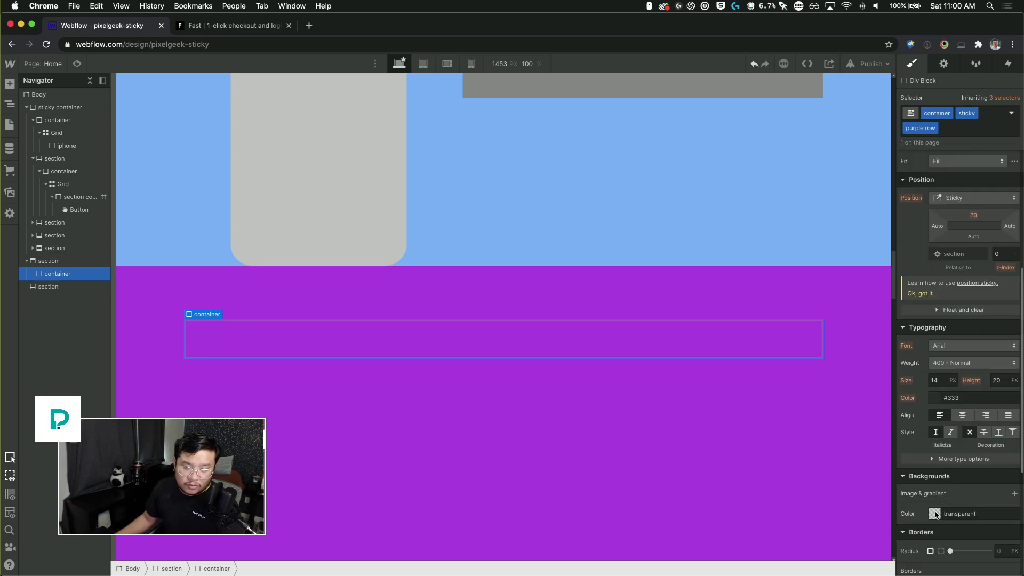
left_click(936, 515)
left_click_drag(905, 445, 871, 400)
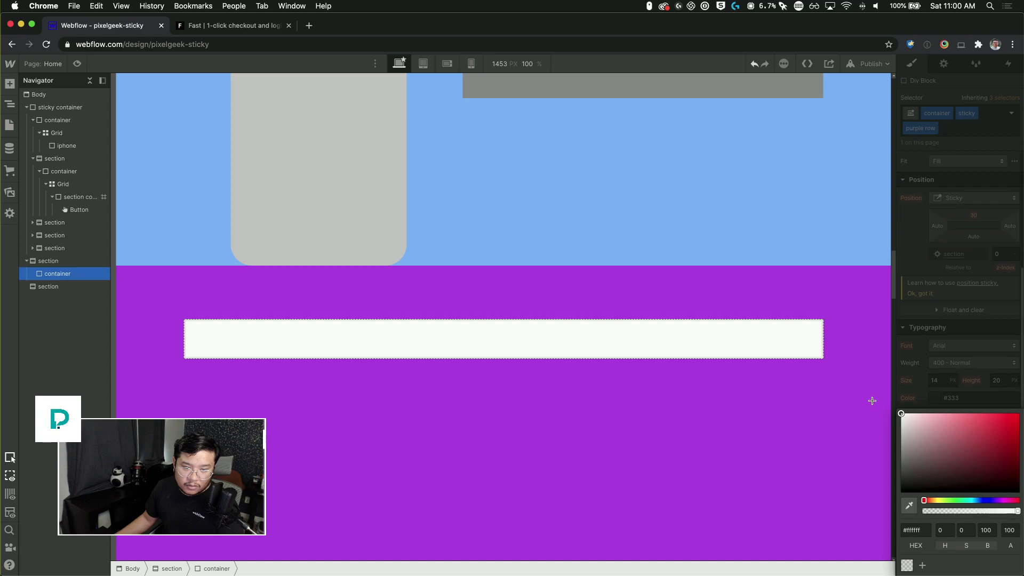
left_click(978, 344)
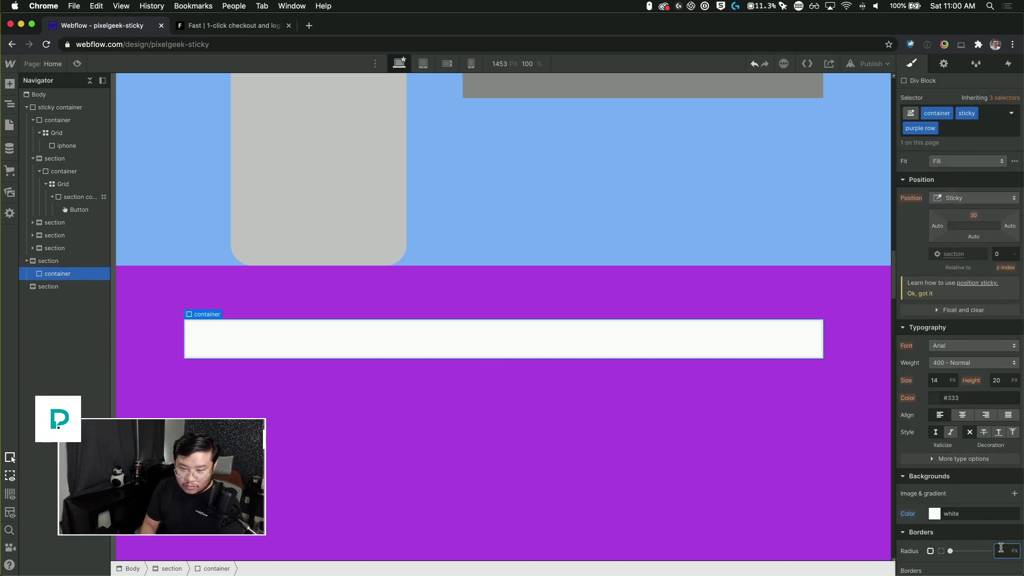
type("20")
scroll(978, 308, "up", 5)
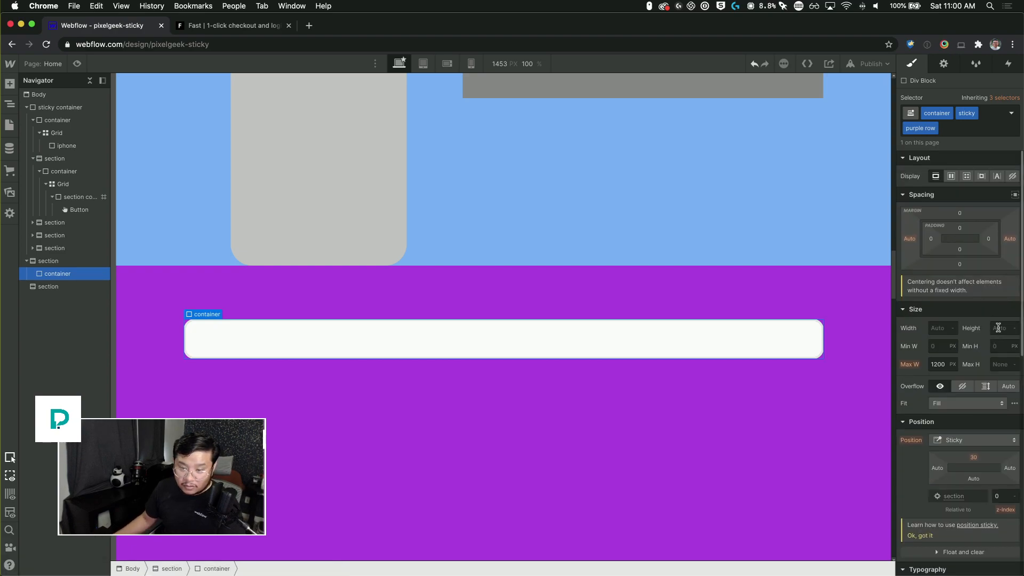
Step: Set the purple row container's height to 300 px and its overflow to Hidden
type("300")
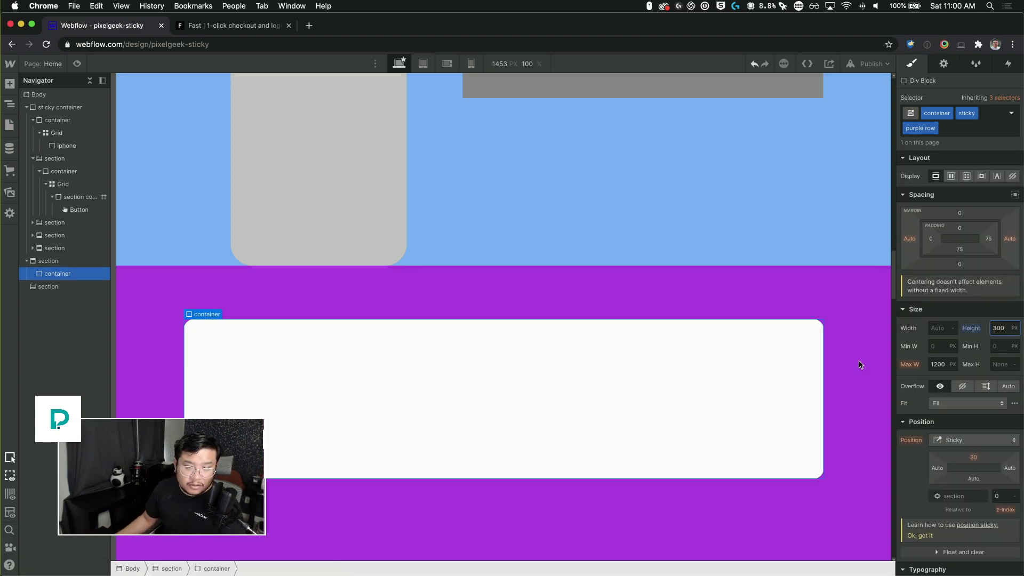
left_click(855, 345)
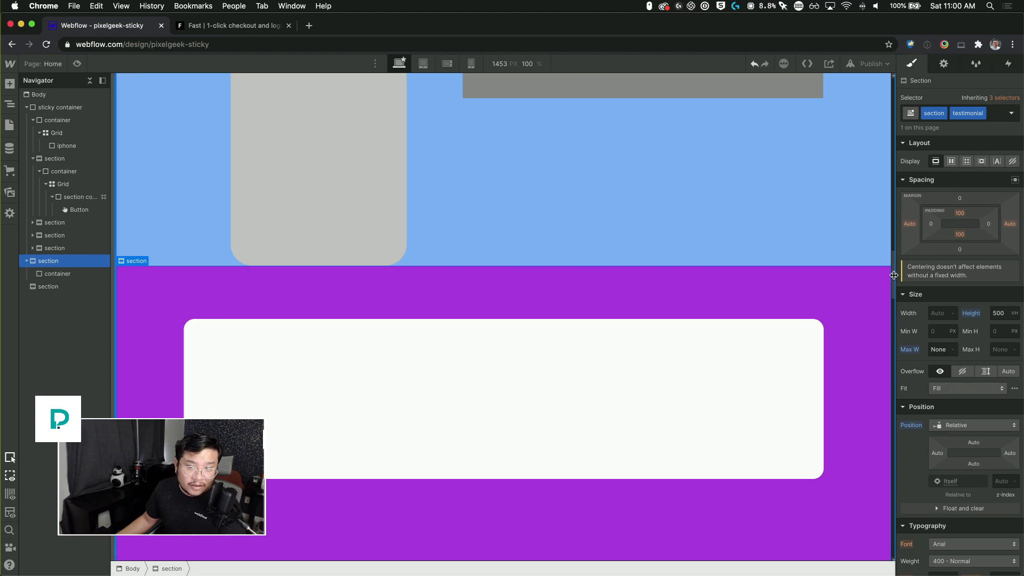
scroll(896, 289, "down", 2)
scroll(896, 289, "down", 3)
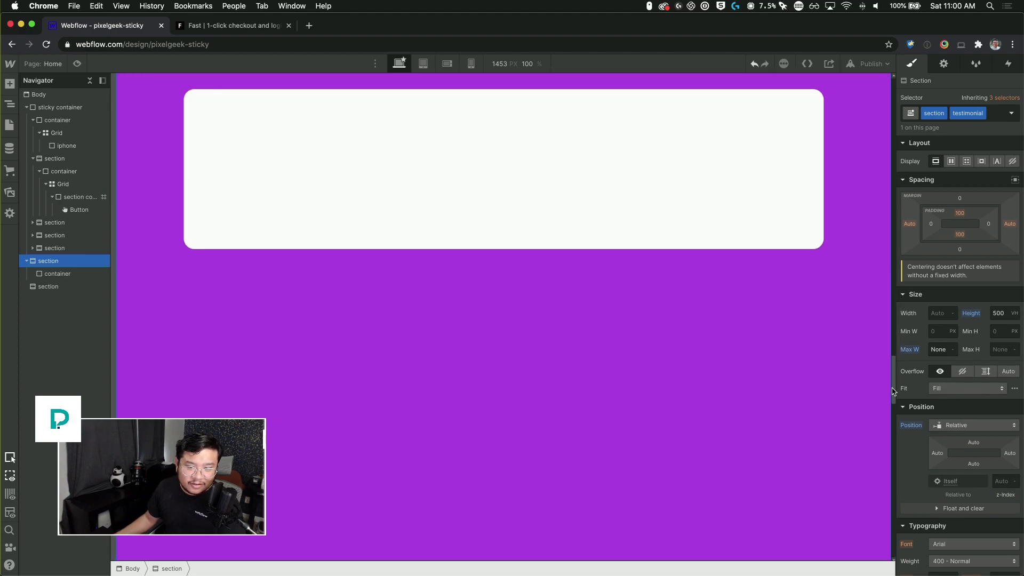
left_click_drag(894, 392, 889, 273)
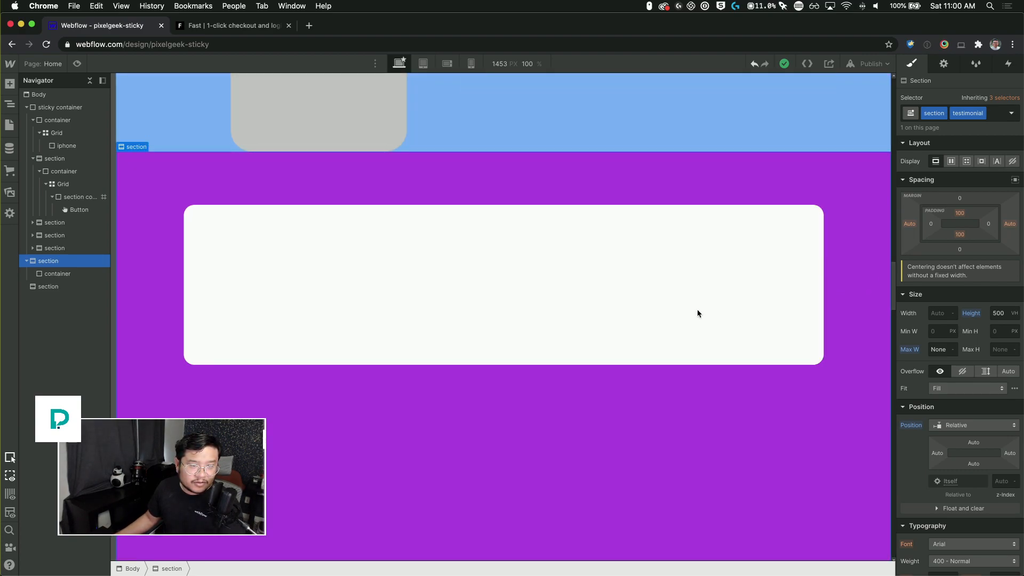
left_click(561, 299)
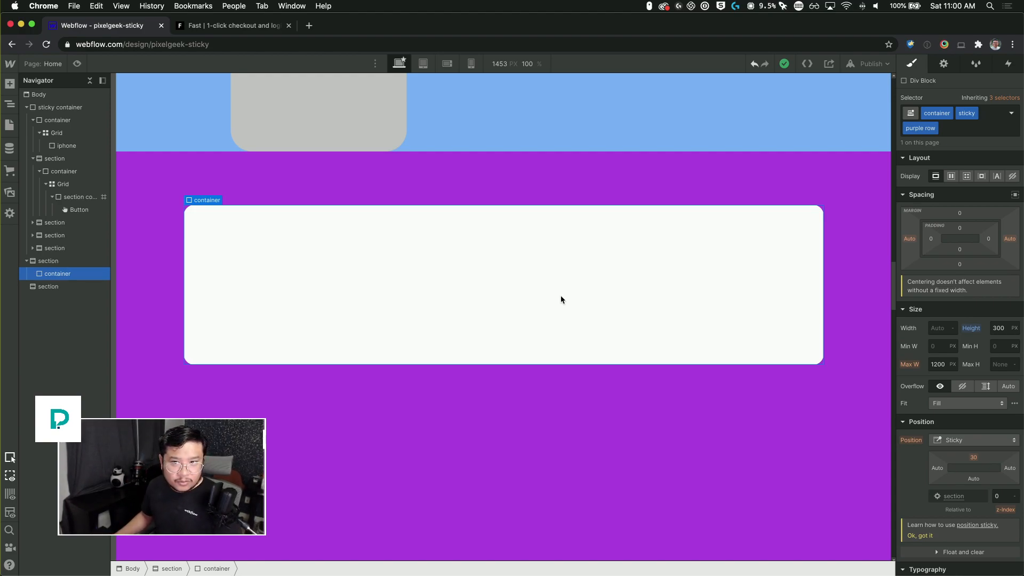
left_click(959, 388)
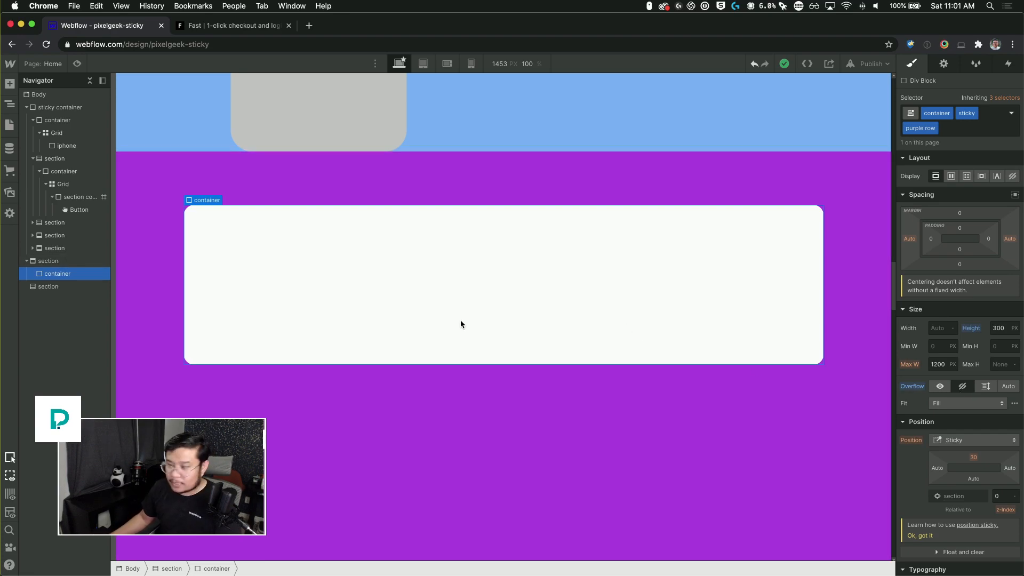
Step: Add a Div Block inside the purple row container and drag in about 15 px vertical and 28 px horizontal padding on the container
key("a")
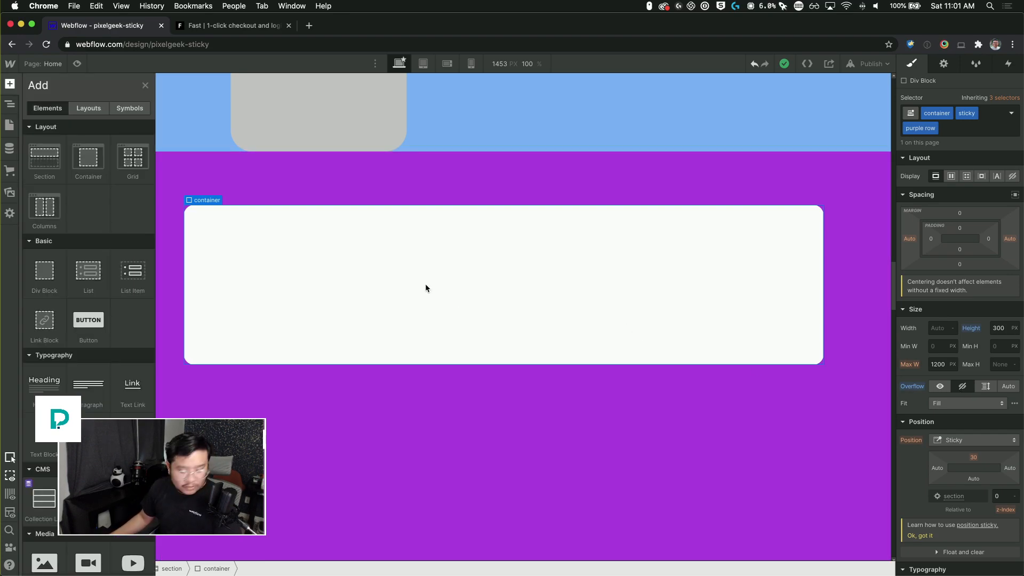
key("a")
key("super+k")
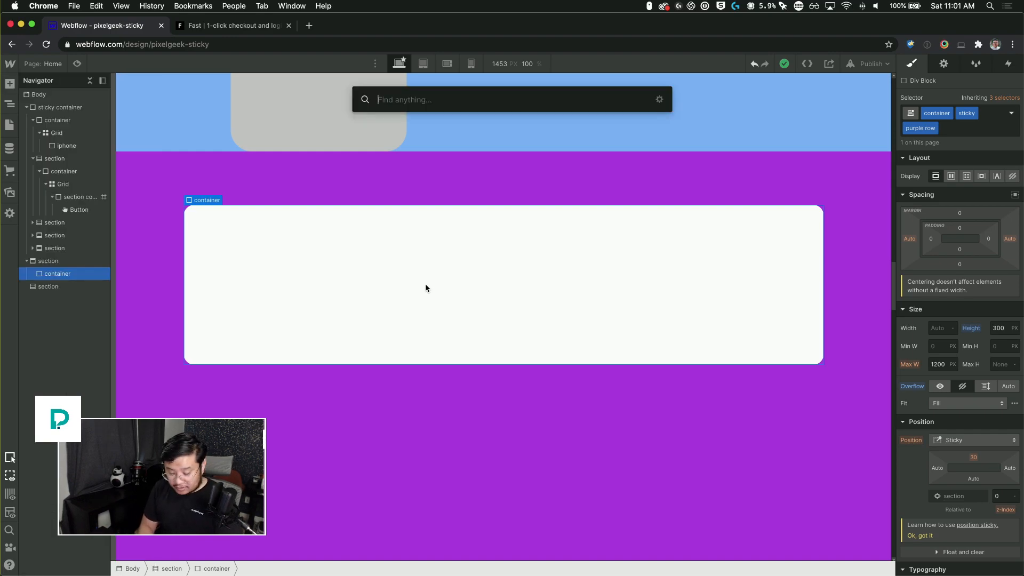
type("div")
key("Return")
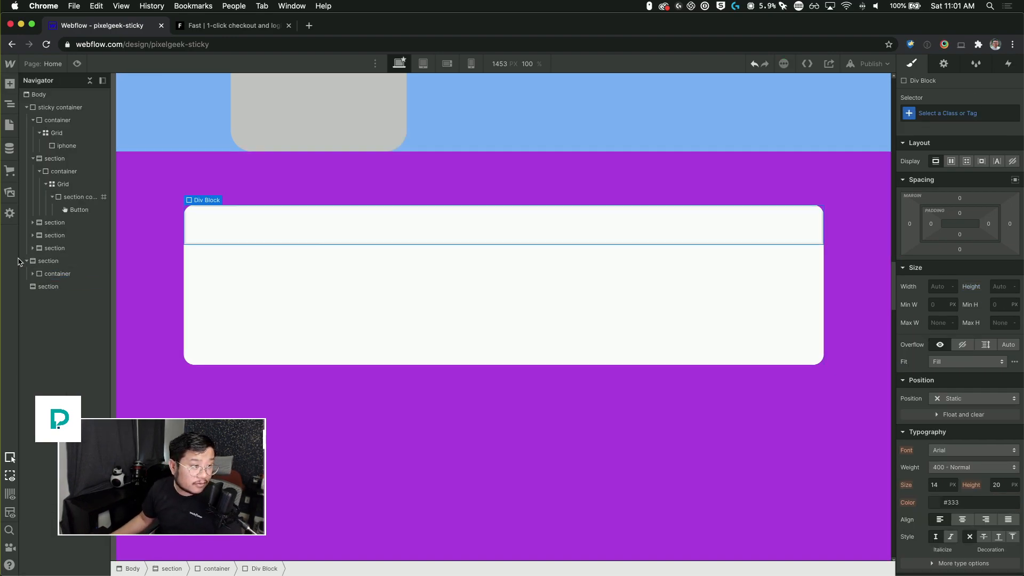
left_click(56, 274)
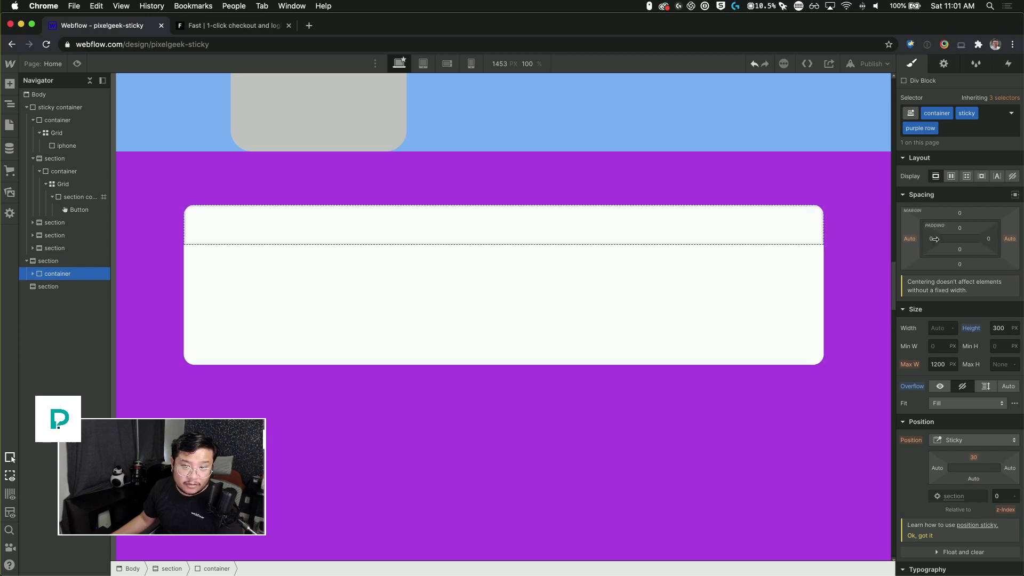
left_click_drag(935, 239, 971, 239)
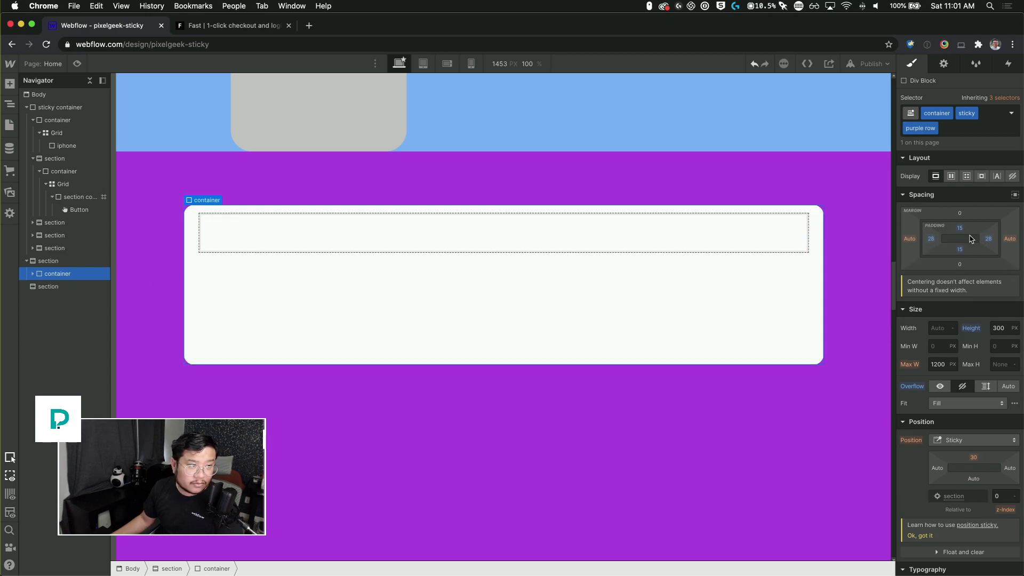
Step: Give the new div block the class "flex"
left_click(291, 238)
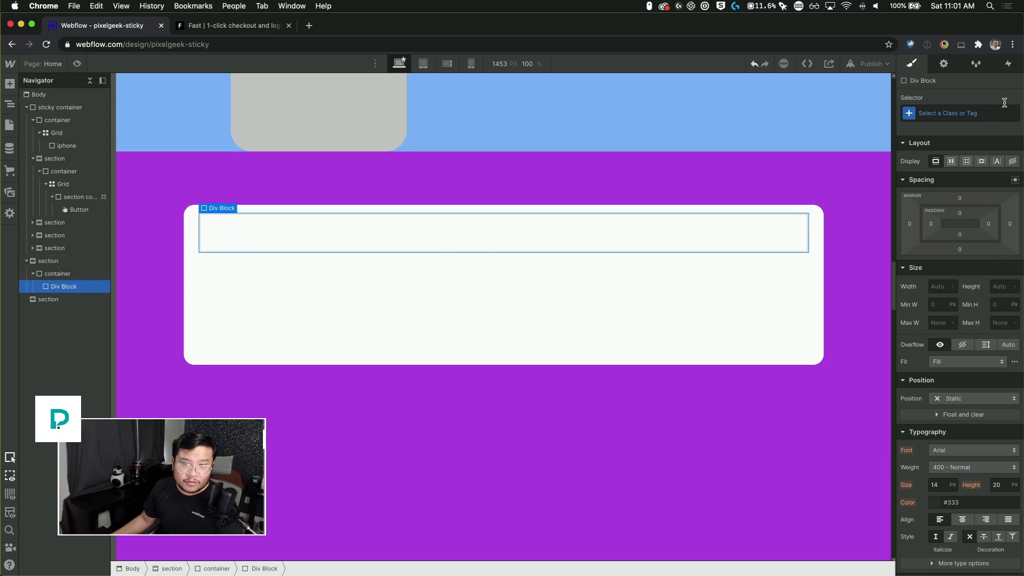
left_click(970, 113)
type("flex")
key("Return")
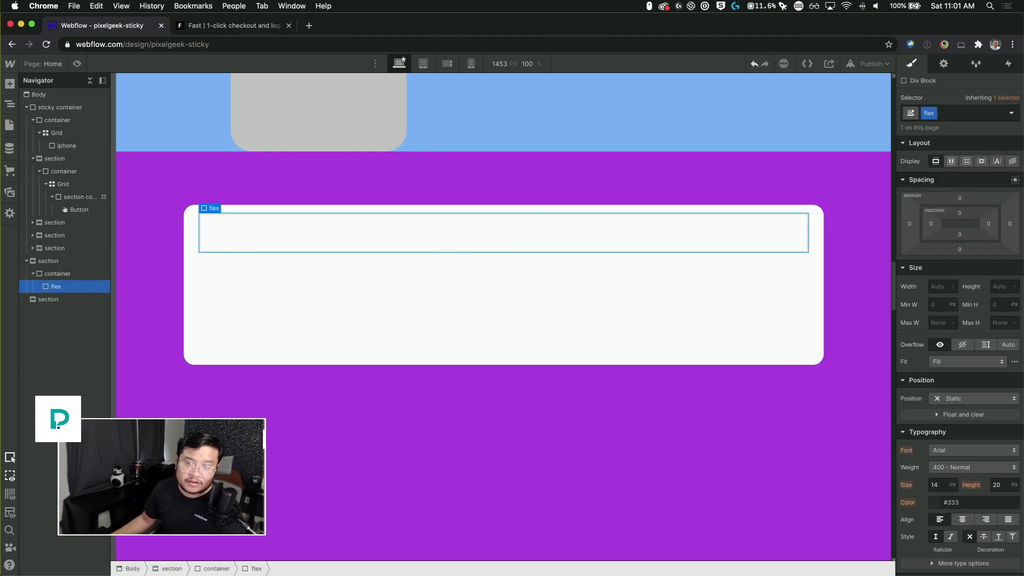
Step: Set the flex div's height to 100% and its display to Flex
left_click(998, 287)
type("100")
key("Return")
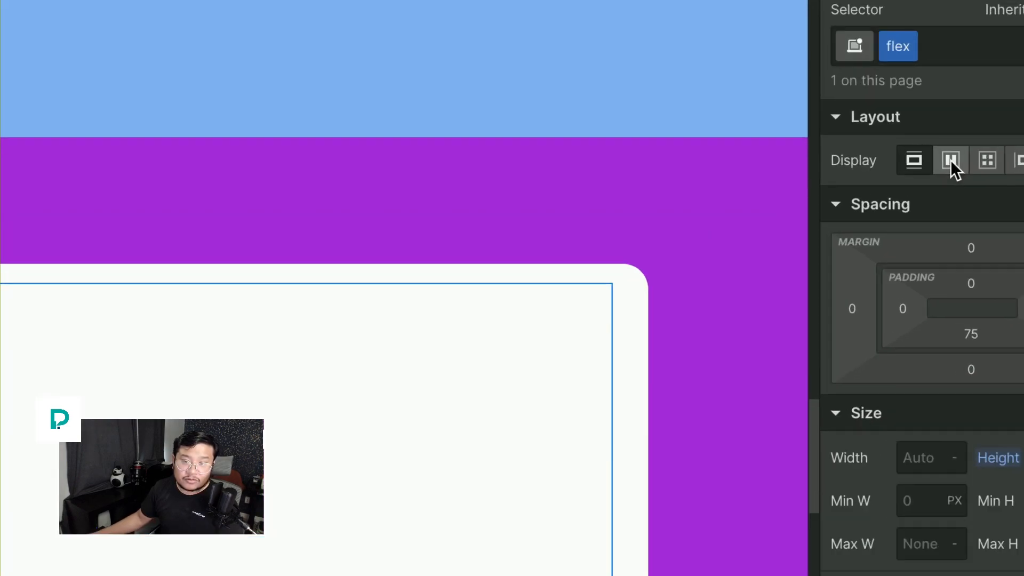
left_click(952, 161)
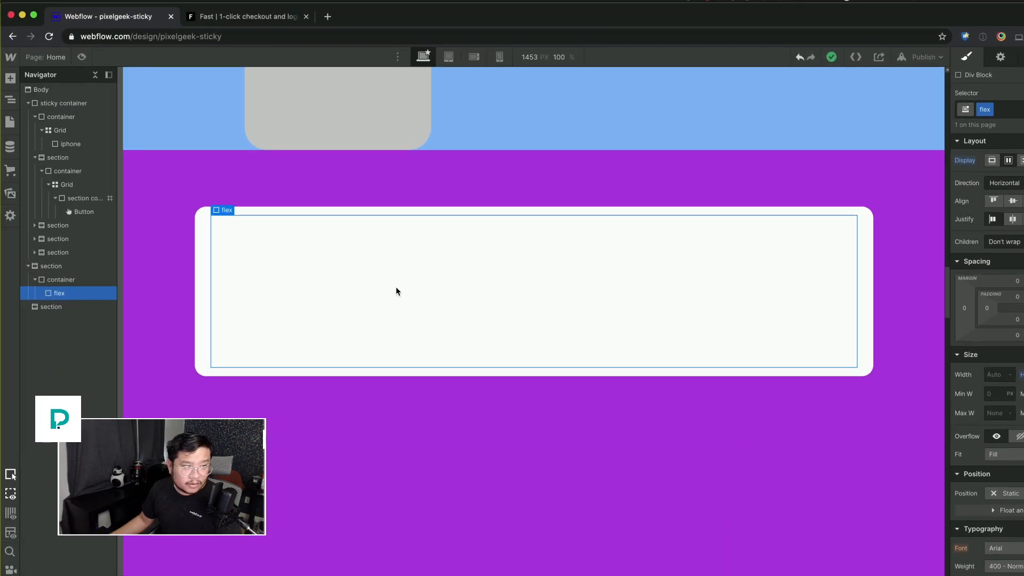
Step: Add a Div Block inside the flex div and give it the class "card"
key("super+e")
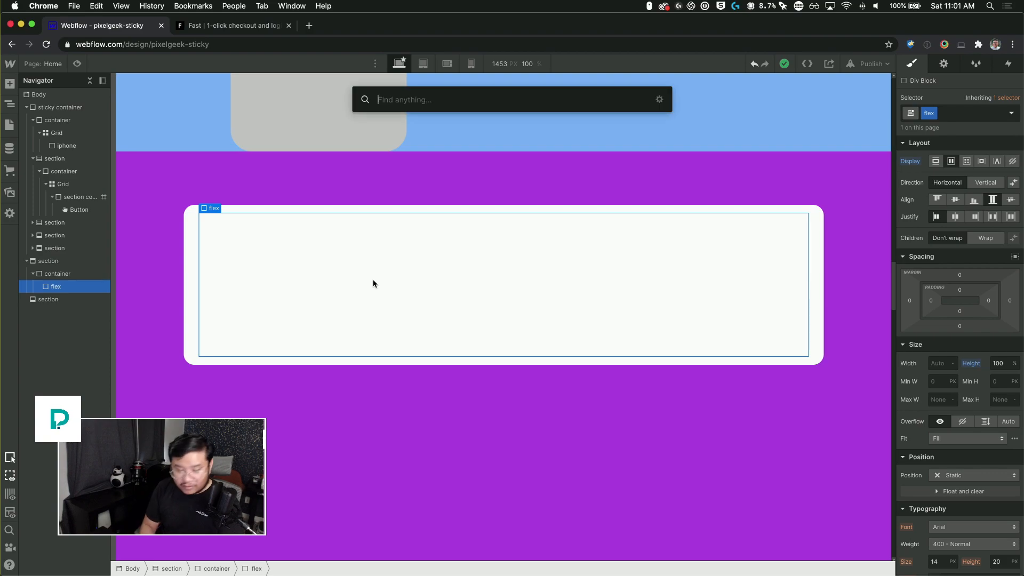
type("div")
key("Return")
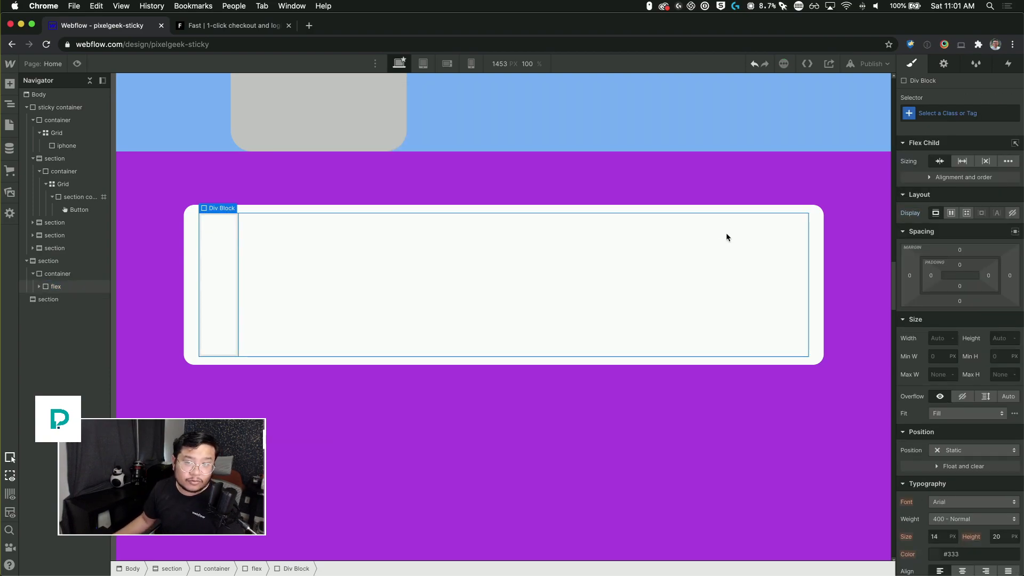
left_click(946, 112)
type("card")
key("Return")
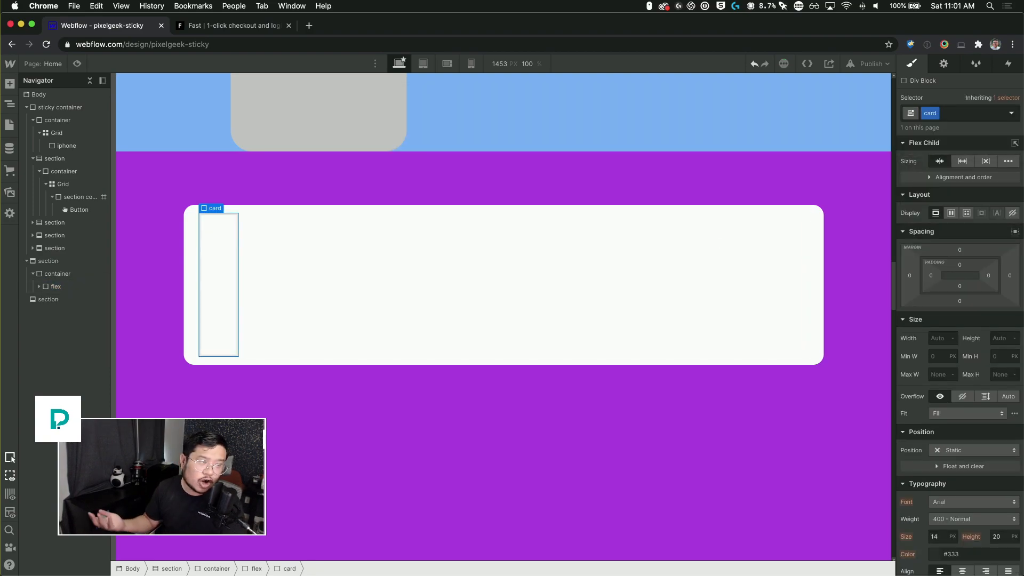
Step: Give the card a grey background color
scroll(948, 466, "down", 8)
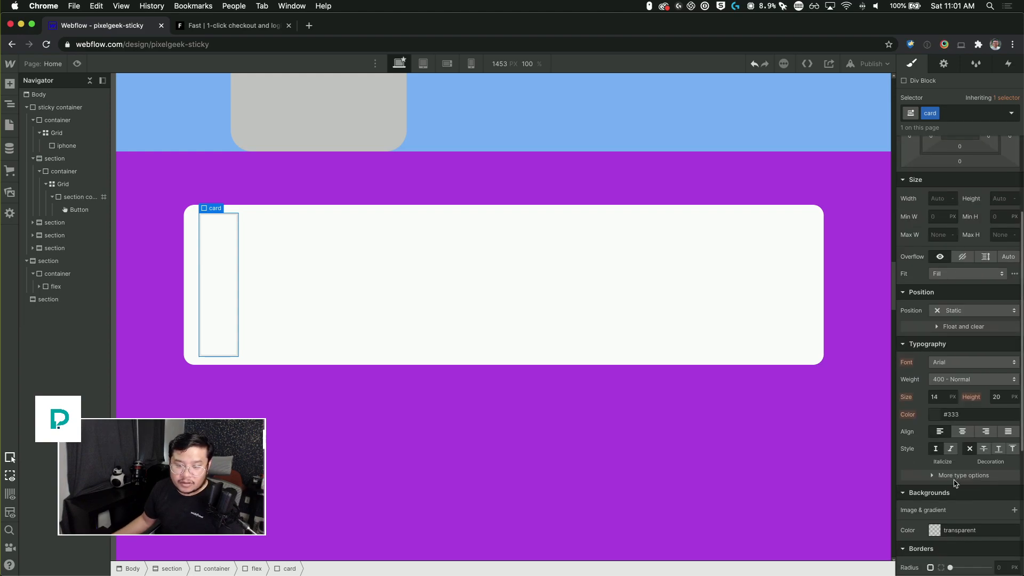
left_click(940, 447)
left_click_drag(942, 355, 894, 315)
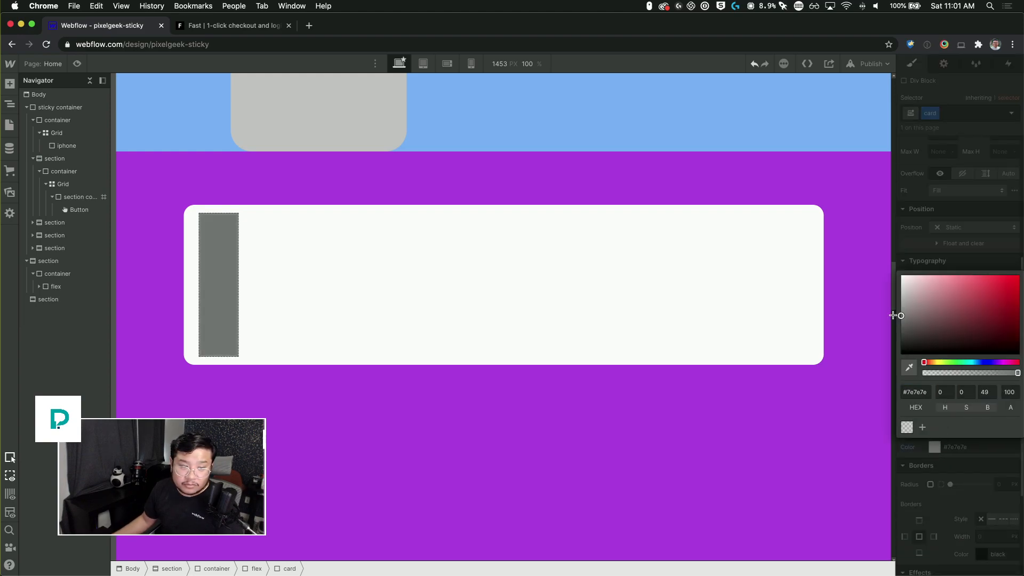
left_click(949, 247)
scroll(982, 281, "up", 8)
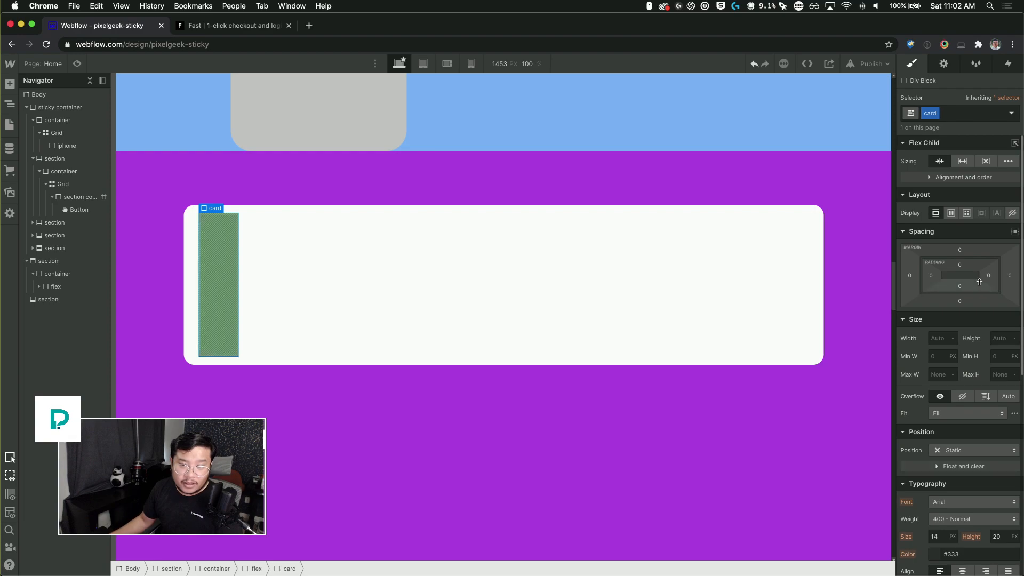
Step: Set the card's border radius to 10 px
scroll(960, 443, "down", 10)
scroll(966, 437, "down", 1)
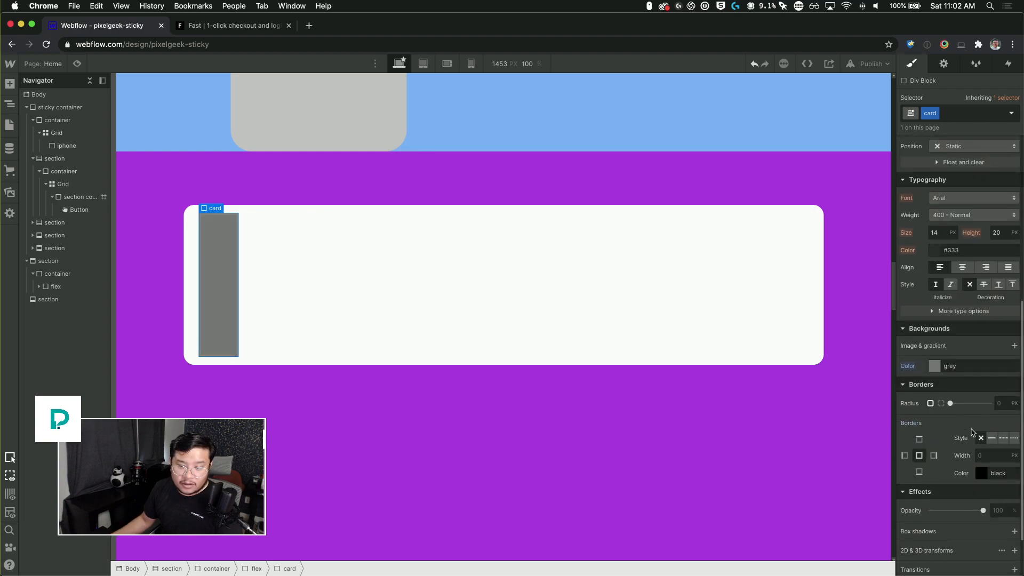
left_click(953, 404)
left_click_drag(976, 403, 976, 403)
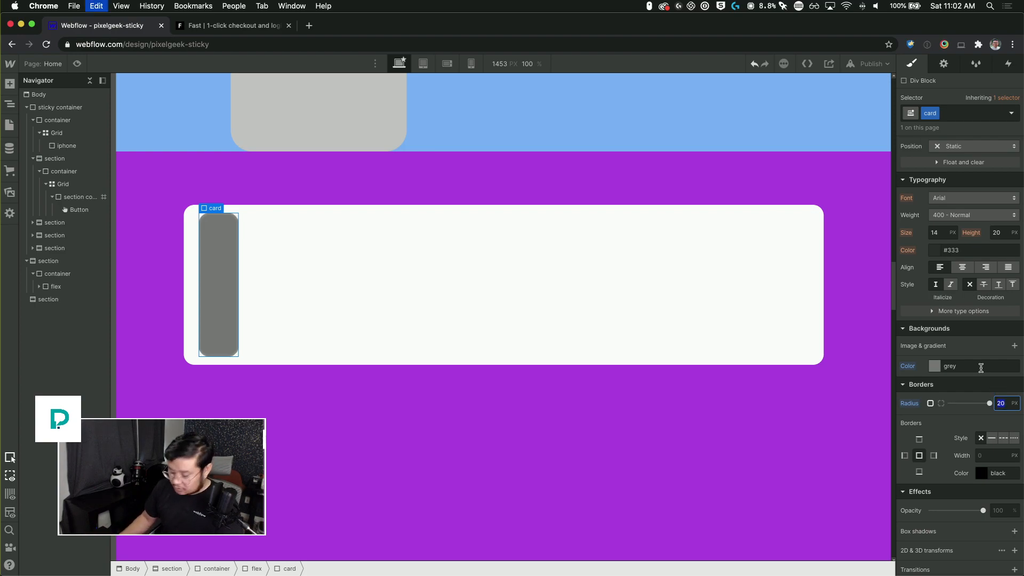
type("10")
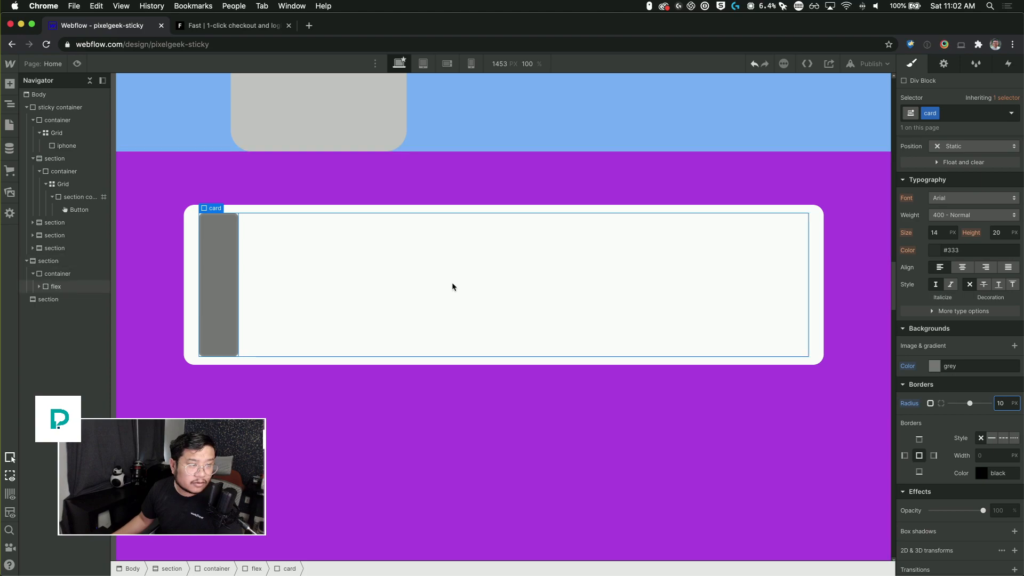
Step: Set the card's width to 300 px and its right margin to 20 px
scroll(947, 315, "up", 5)
scroll(948, 317, "up", 1)
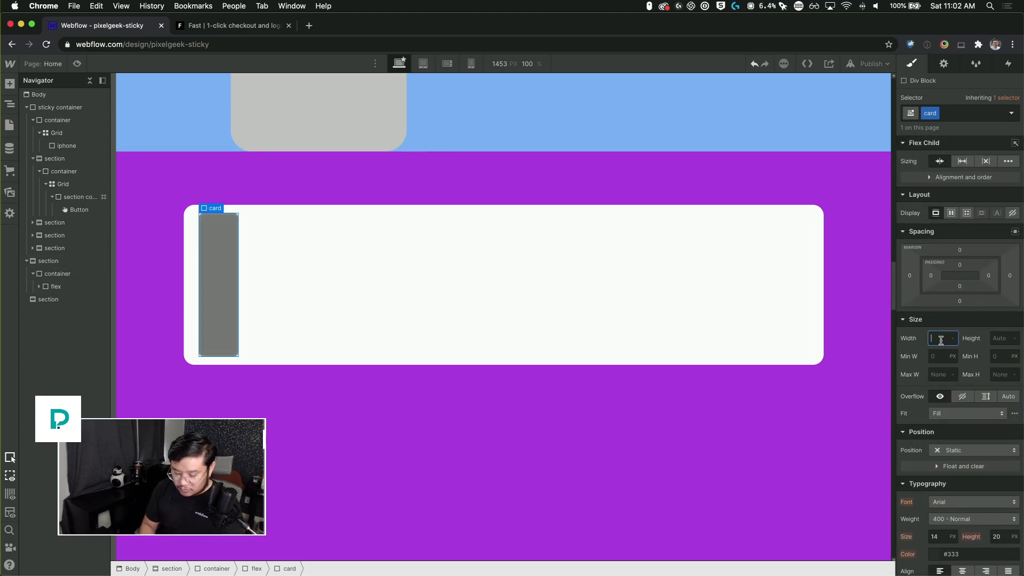
type("00")
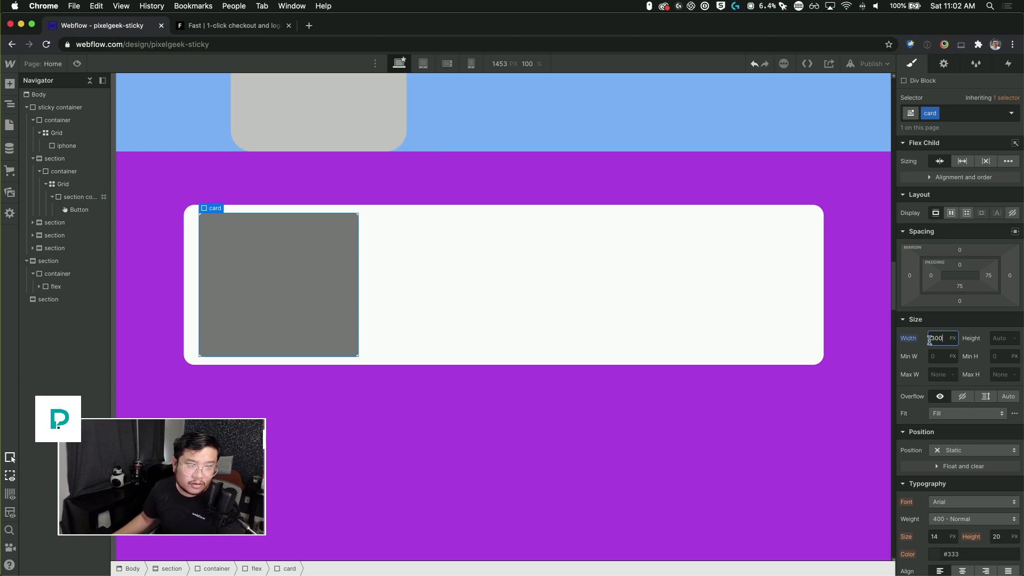
left_click(1010, 276)
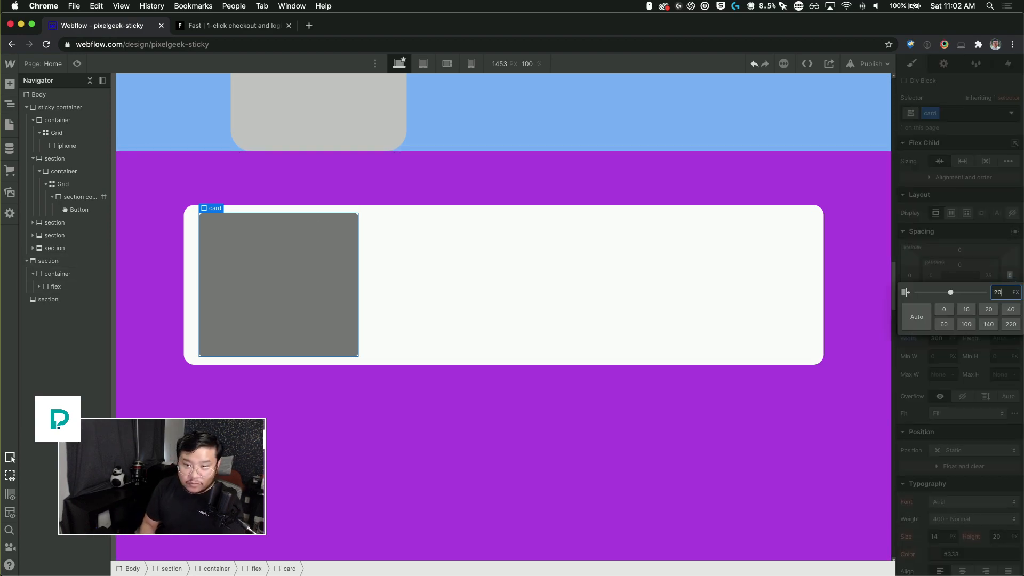
key("Return")
Step: Duplicate the card repeatedly to fill the flex row with cards
left_click(232, 327)
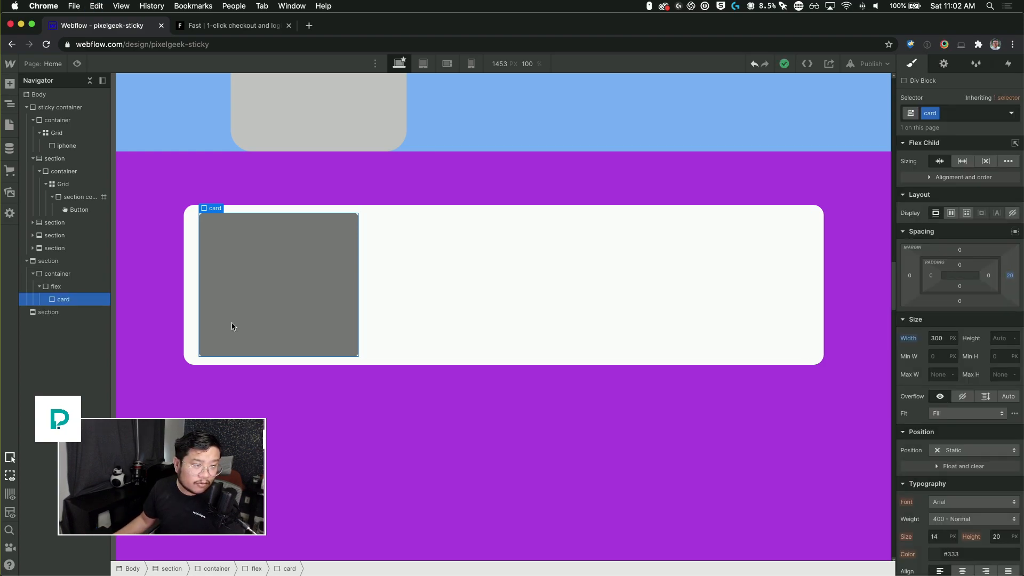
key("super+d")
key("super+d")
key("super+d")
key("super+d")
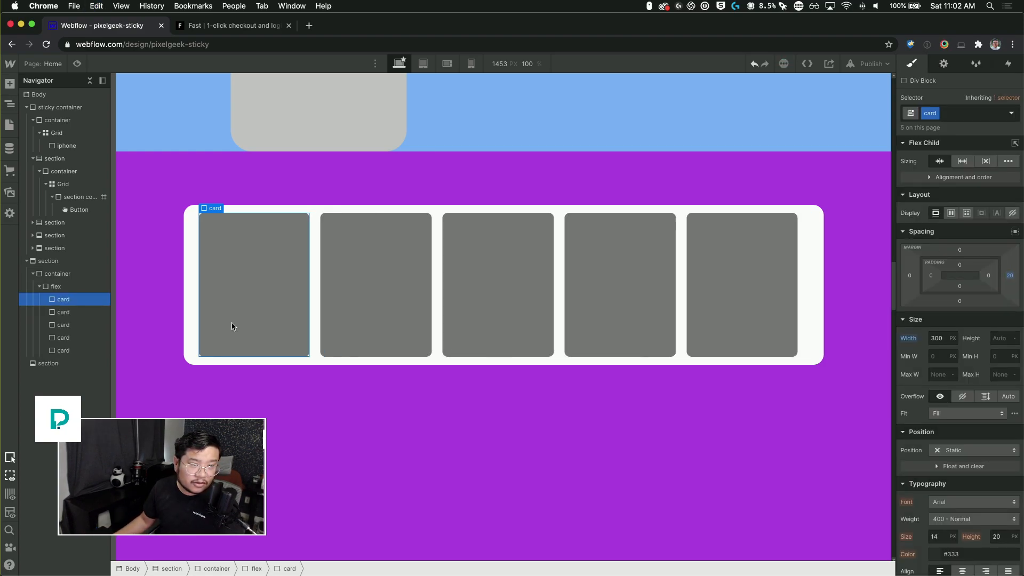
key("super+d")
key("super+d")
key("super+d")
key("super+d")
key("super+d")
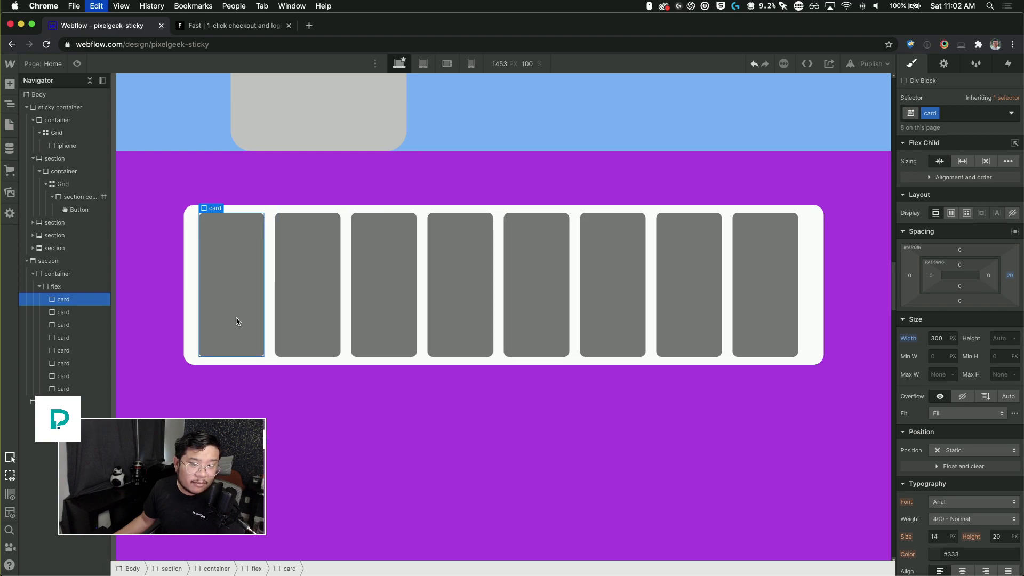
key("super+d")
key("super+d")
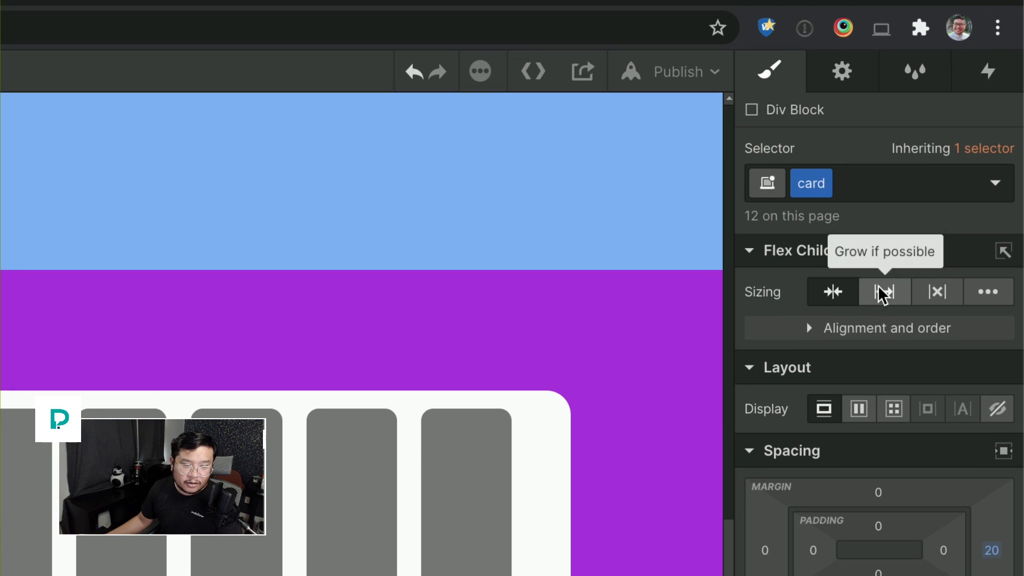
left_click(884, 293)
left_click(884, 293)
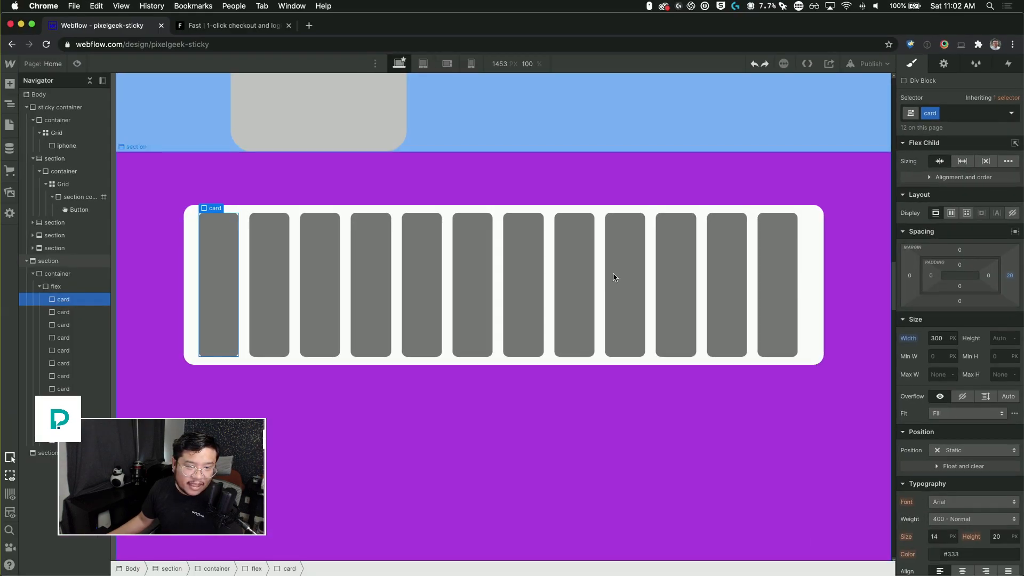
left_click(293, 254)
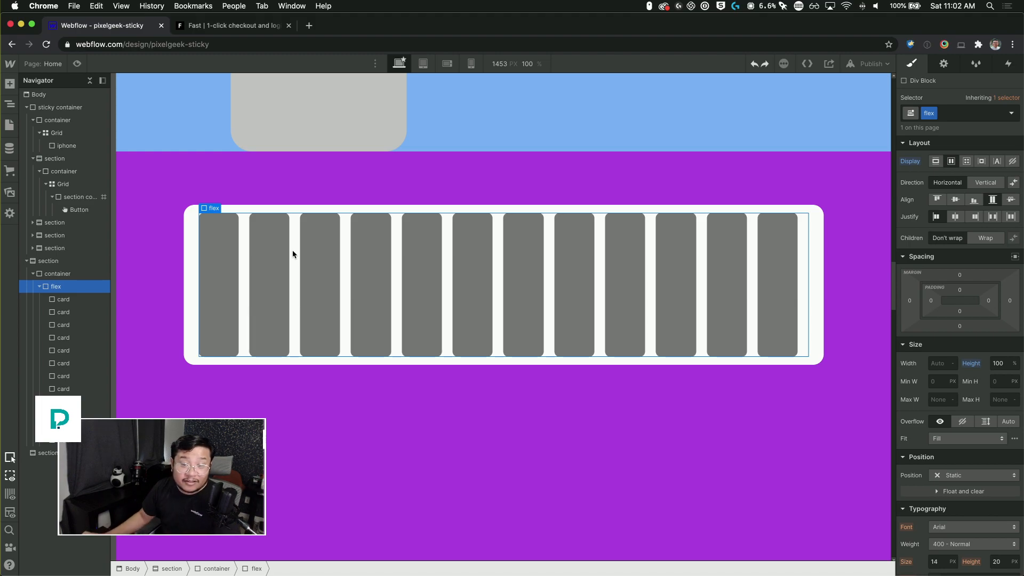
left_click(986, 239)
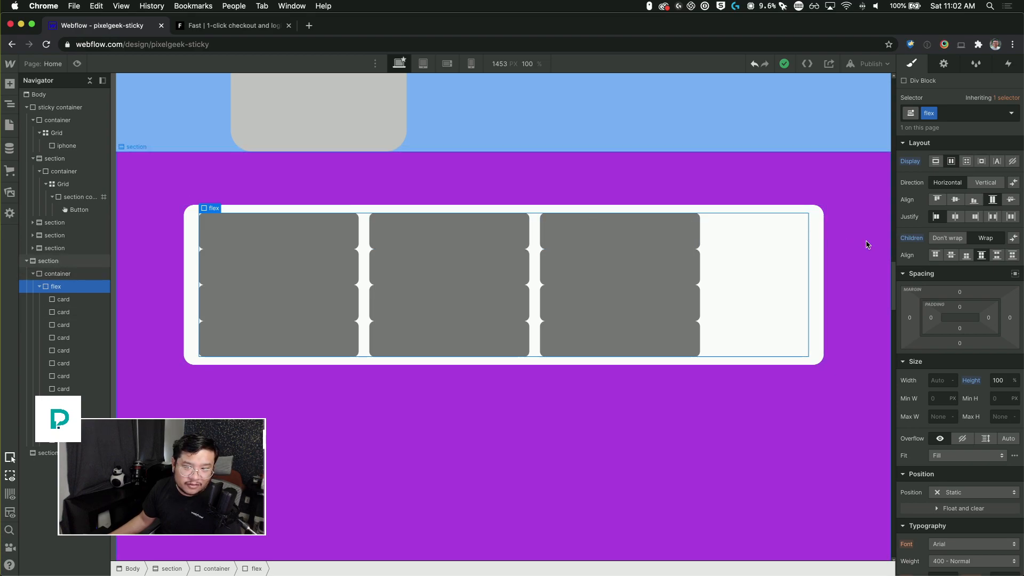
left_click(948, 241)
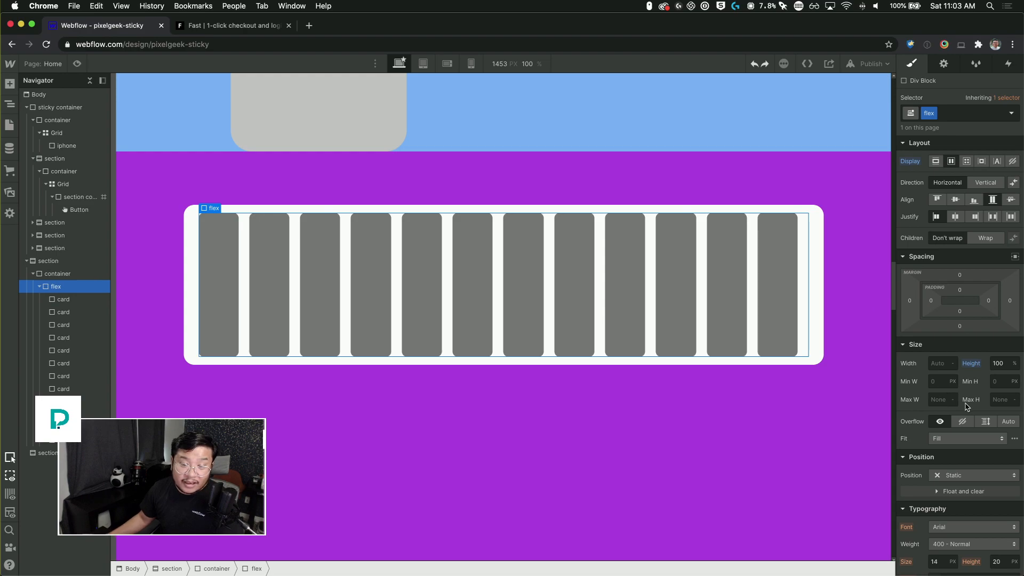
Step: Set the flex row's width to 300 vw
left_click(937, 363)
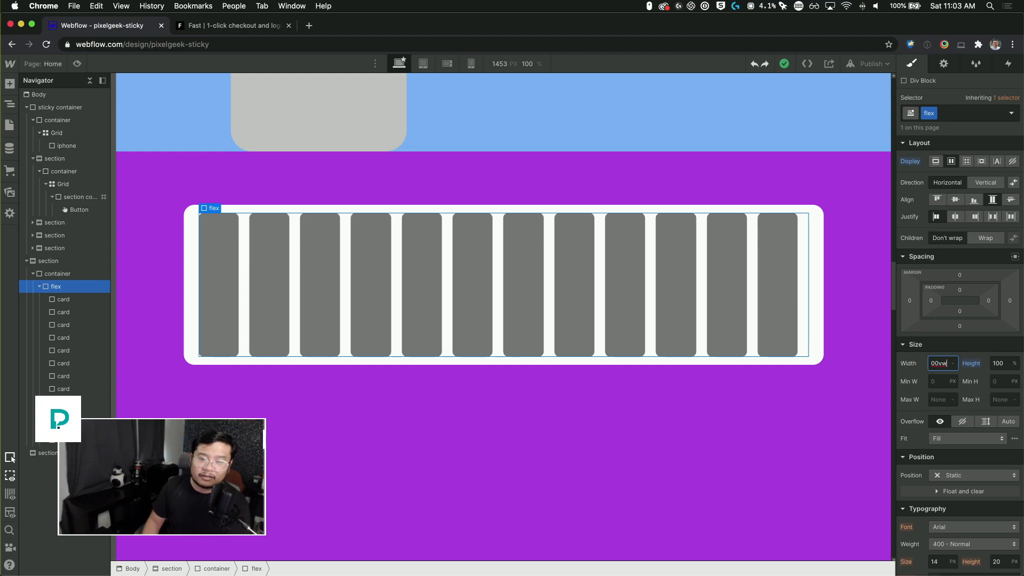
key("Return")
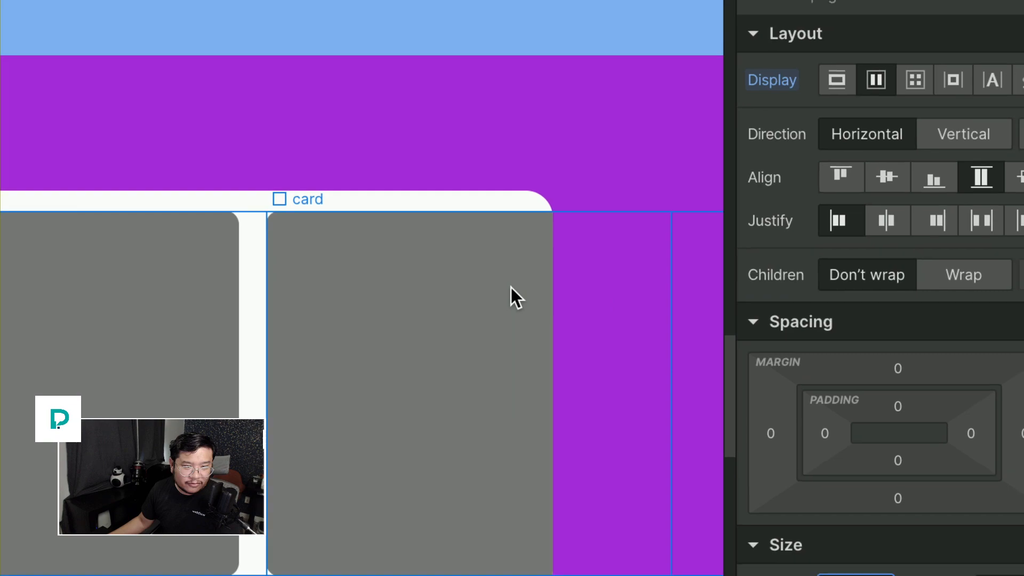
Step: Try shifting the flex row sideways with a 2D Move transform of -100%, then remove the transform
scroll(945, 443, "down", 1)
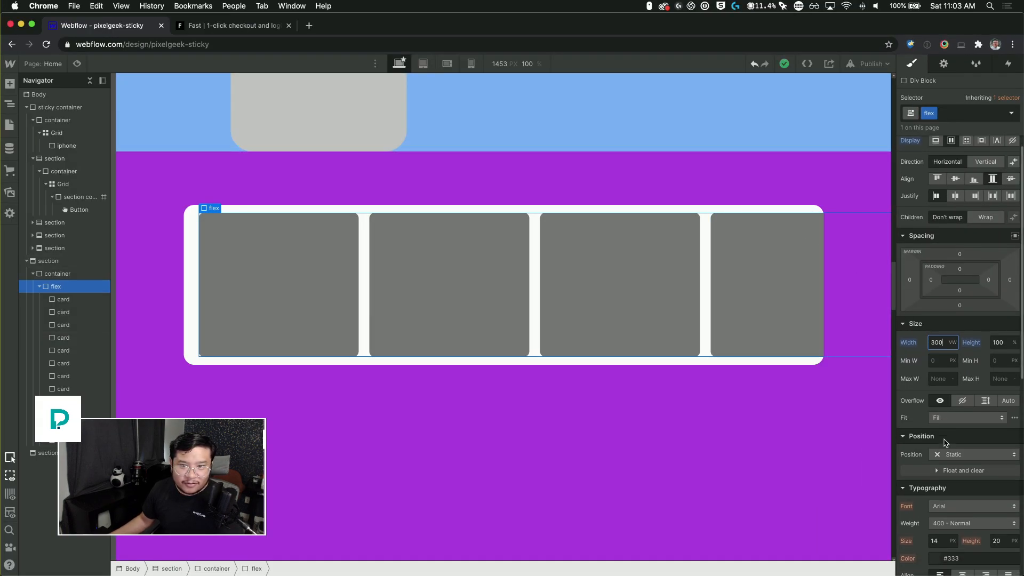
scroll(957, 455, "down", 15)
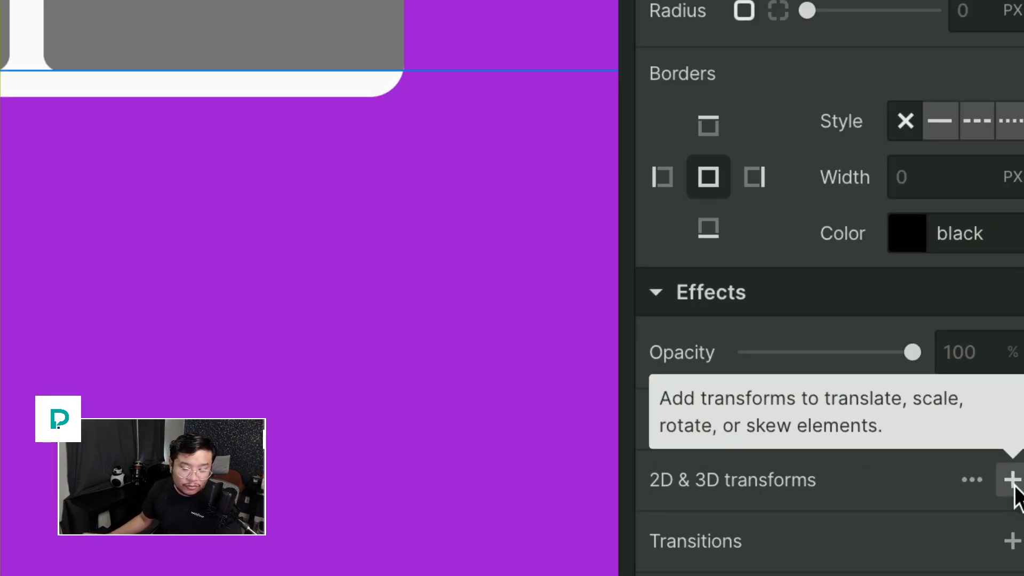
left_click(1012, 481)
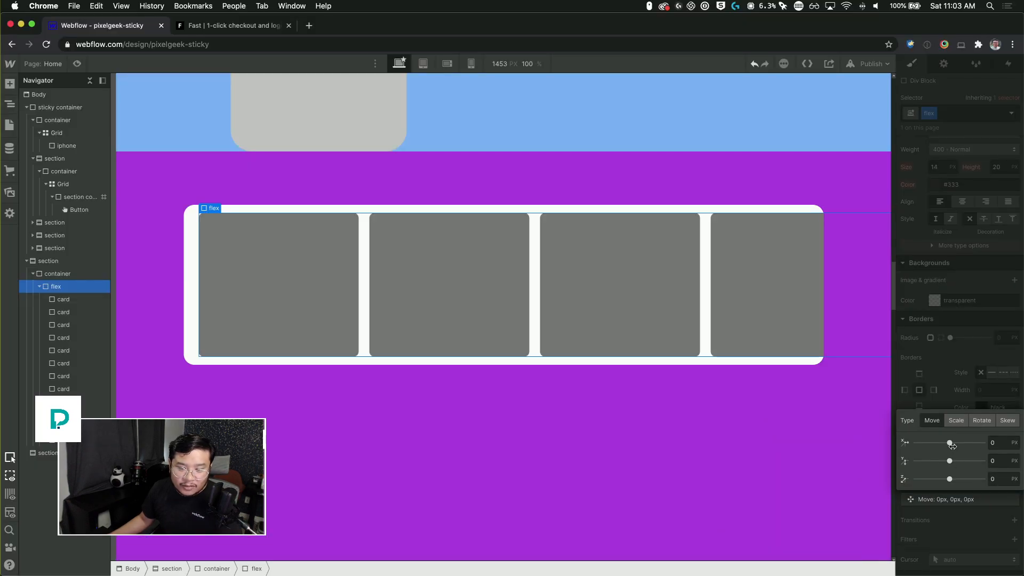
left_click_drag(949, 442, 916, 443)
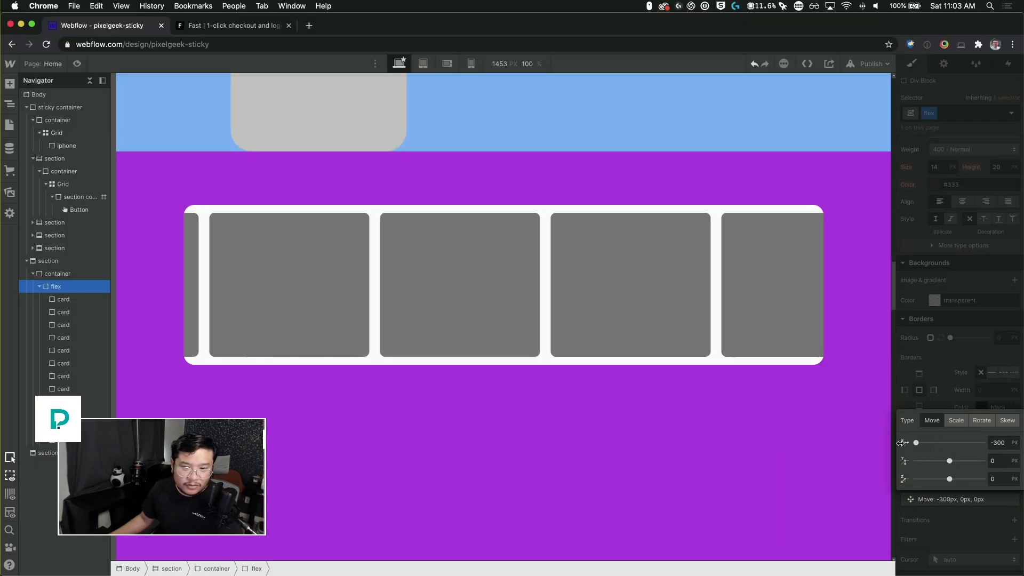
left_click(996, 442)
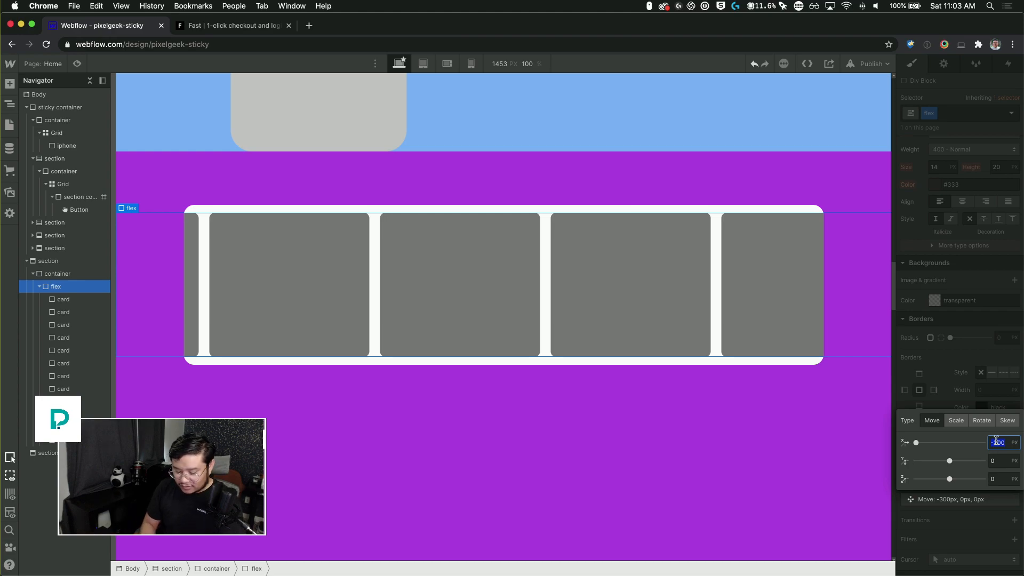
type("-100%")
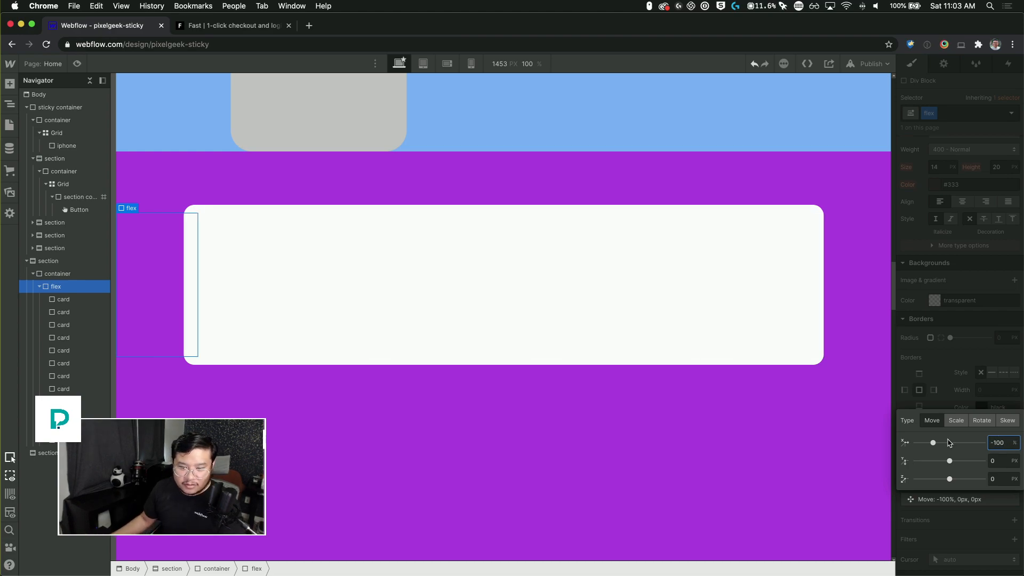
mouse_move(934, 447)
left_mouse_down()
mouse_move(956, 442)
mouse_move(943, 443)
left_mouse_up()
left_click(960, 389)
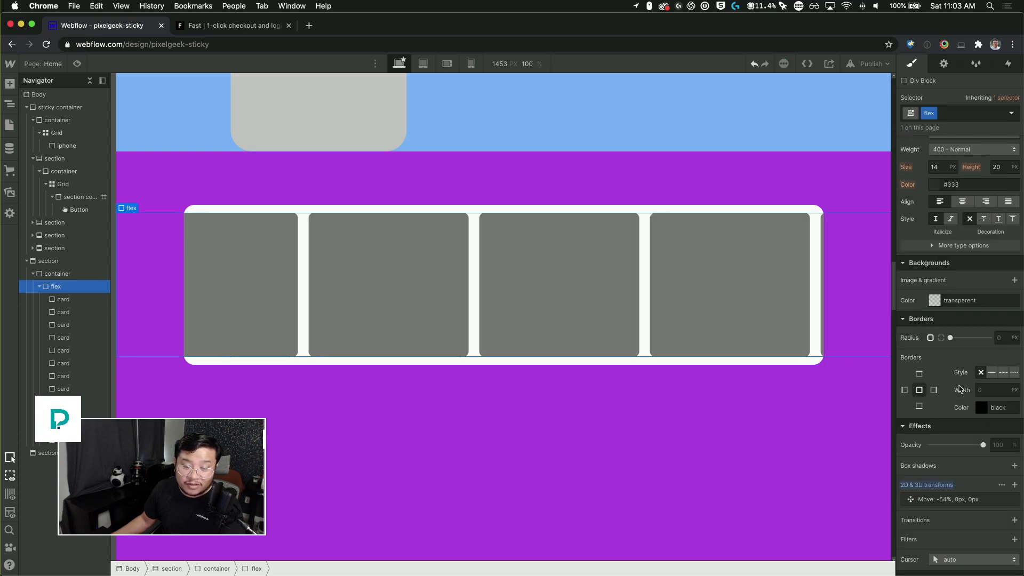
left_click(935, 489, "alt")
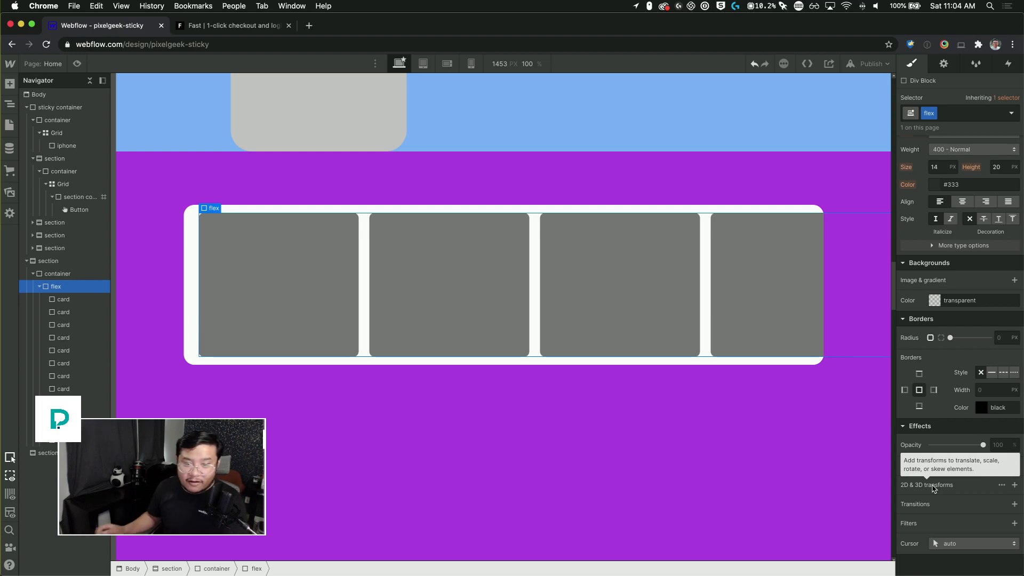
Step: Select the purple row container and temporarily switch its overflow to visible to inspect the card row, then set it back to hidden
left_click(59, 275)
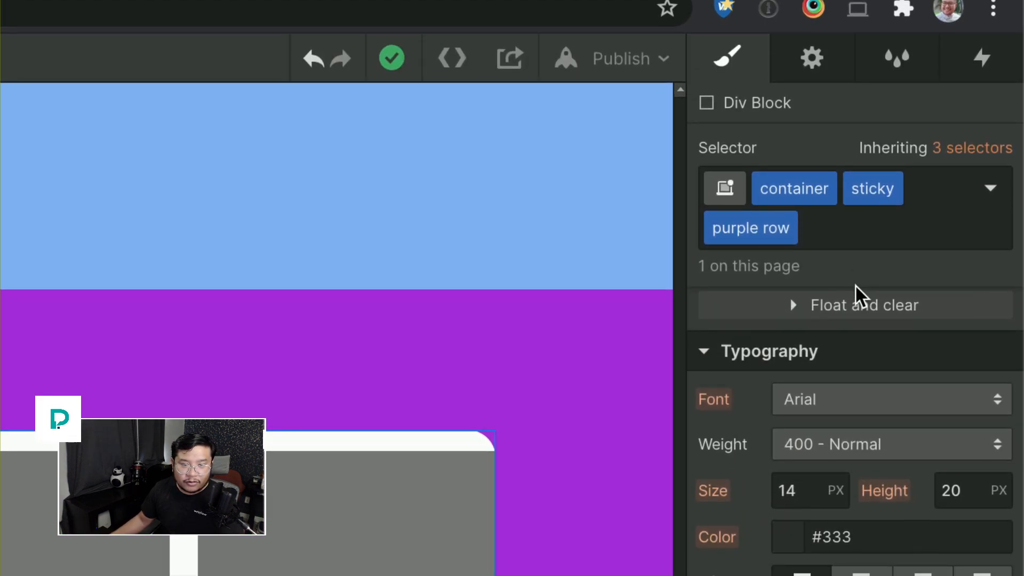
scroll(864, 425, "up", 5)
scroll(864, 288, "down", 1)
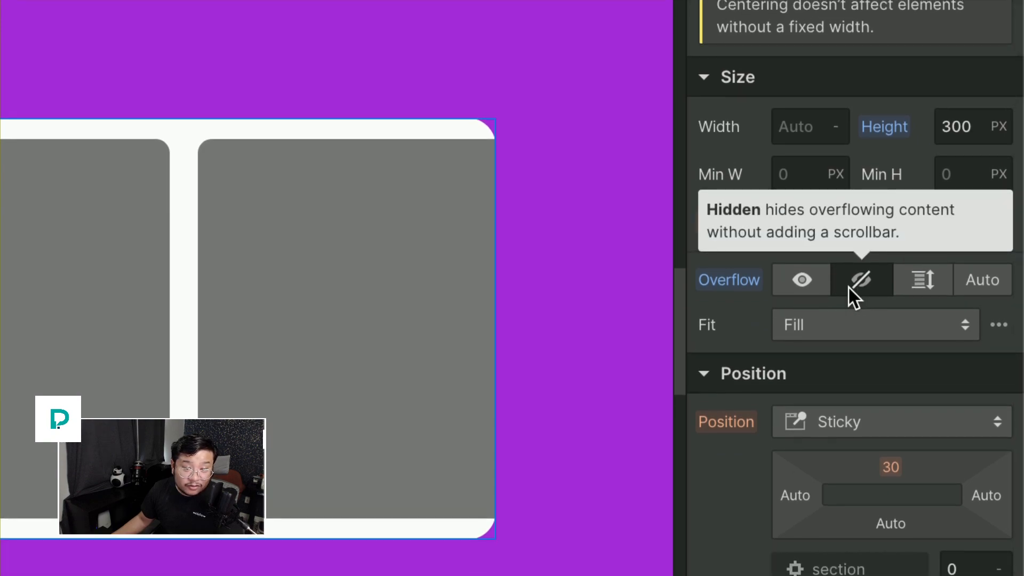
left_click(804, 286)
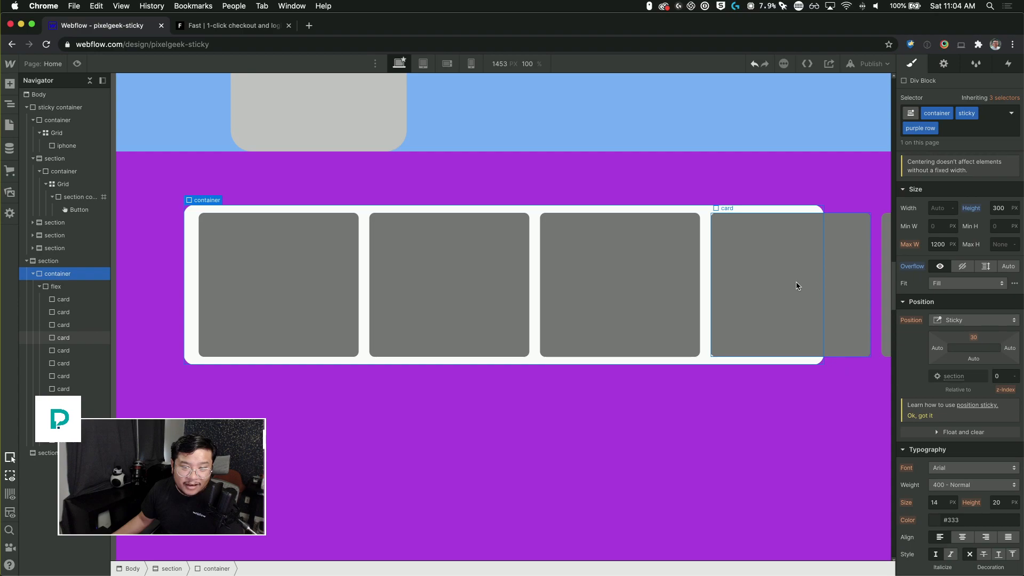
scroll(797, 286, "right", 10)
scroll(797, 287, "right", 15)
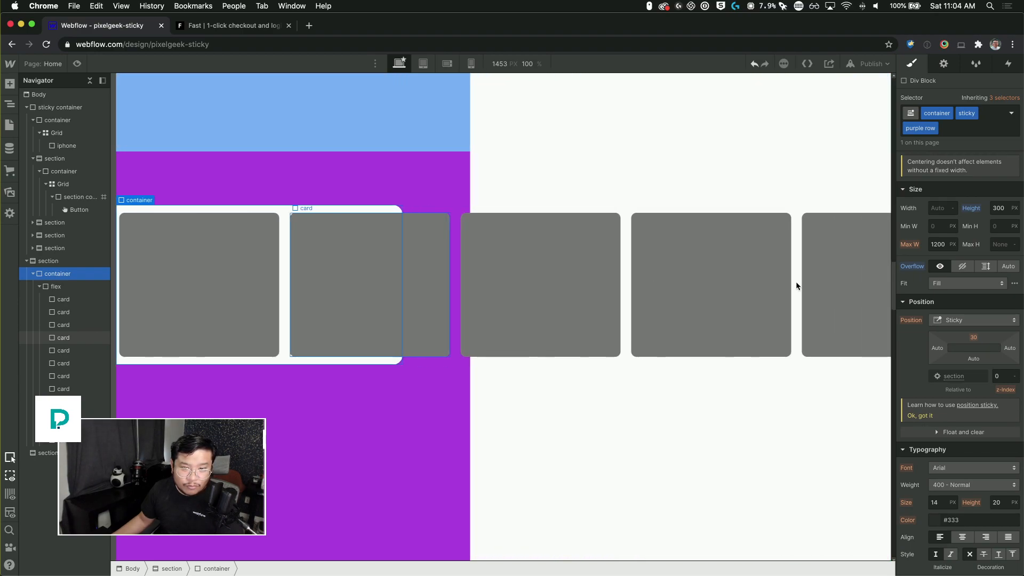
scroll(797, 287, "right", 10)
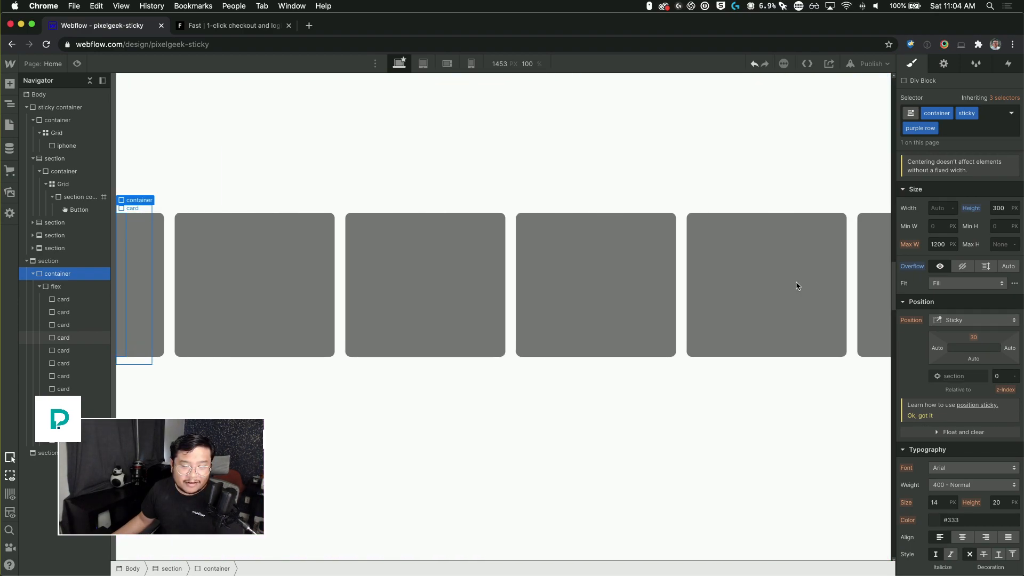
scroll(797, 284, "left", 15)
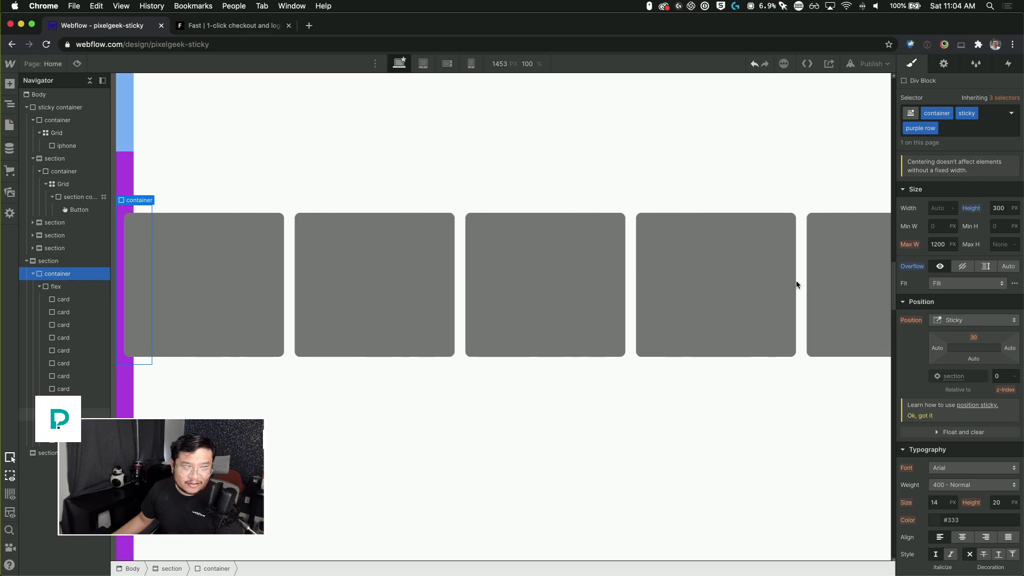
left_click(963, 269)
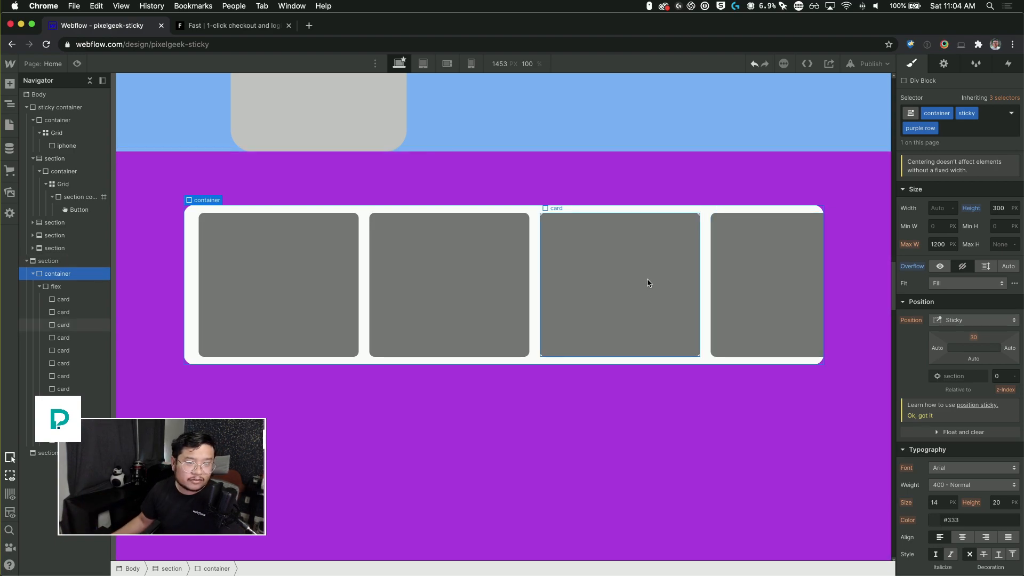
Step: Select the testimonial section and add a While scrolling in view trigger with the Play scroll animation action
left_click(74, 262)
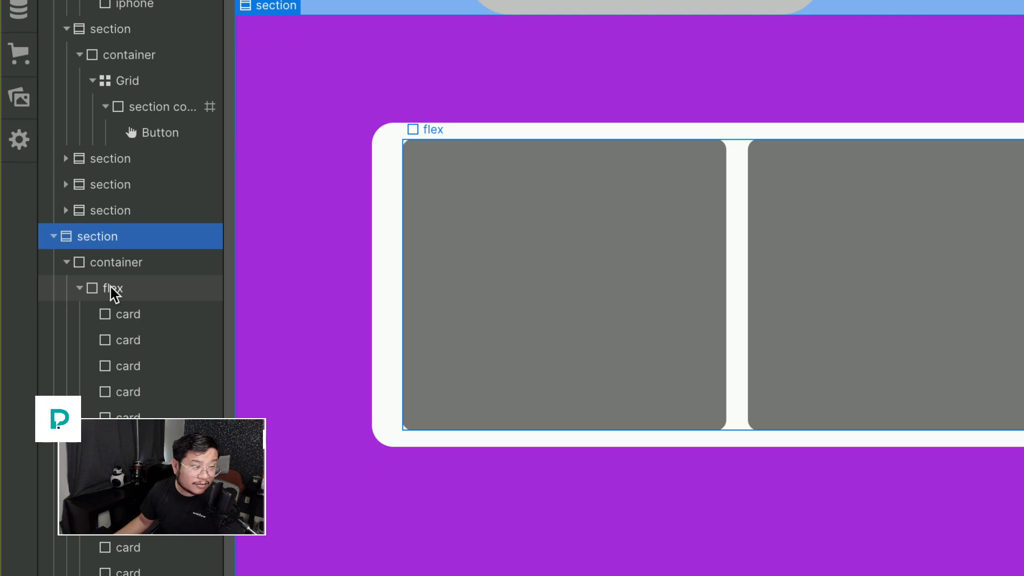
left_click(112, 288)
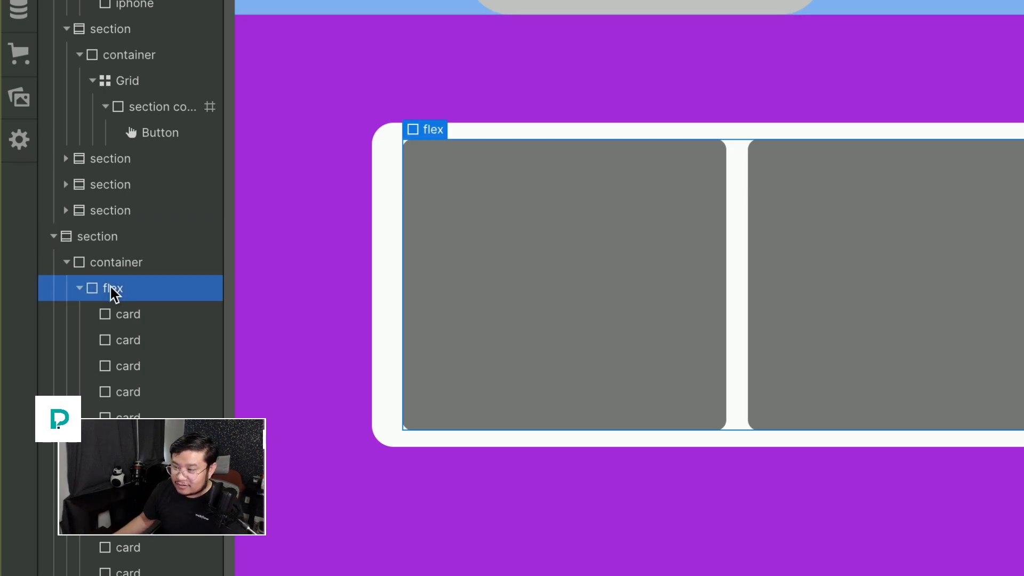
left_click(113, 237)
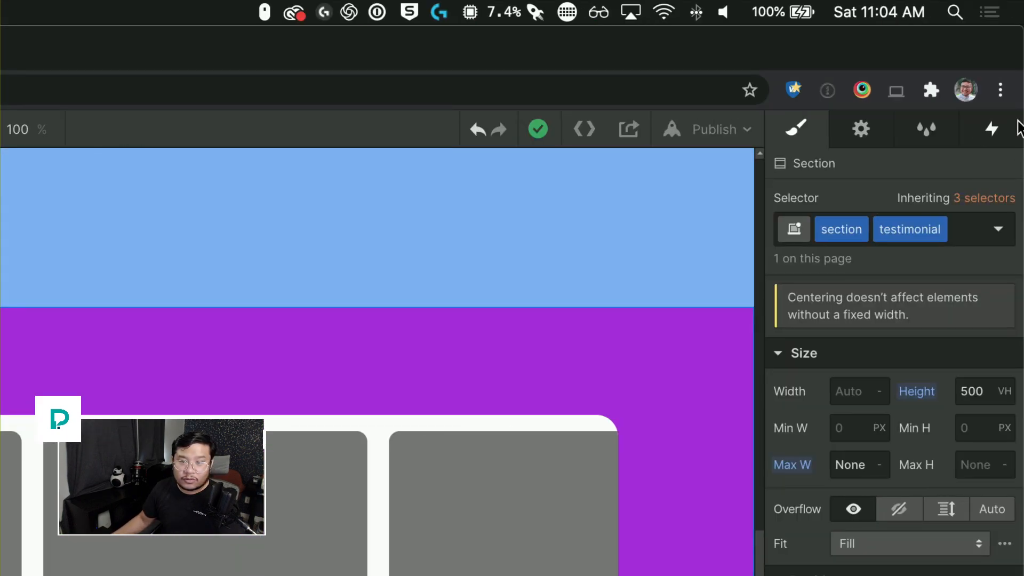
left_click(991, 130)
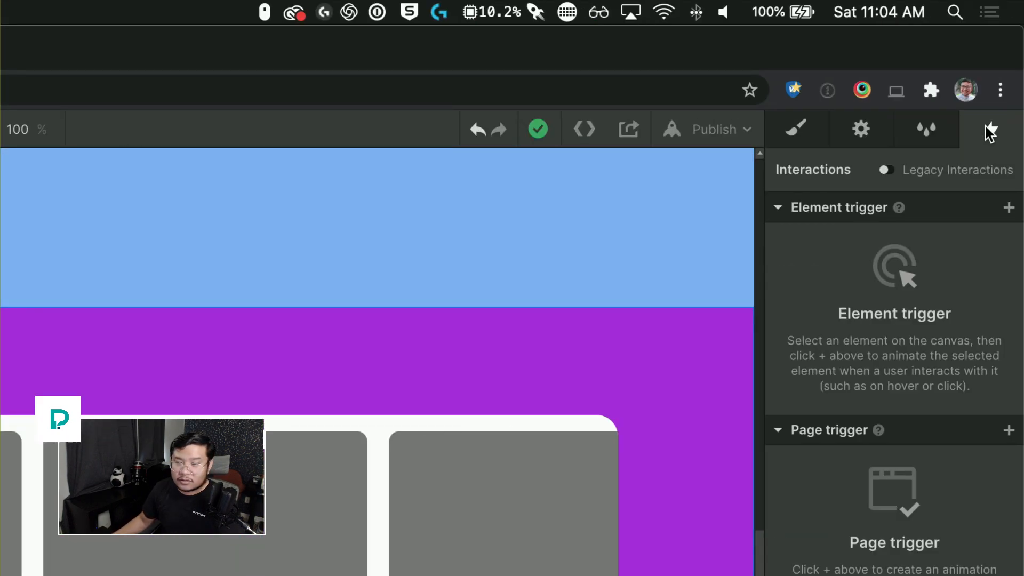
left_click(1008, 207)
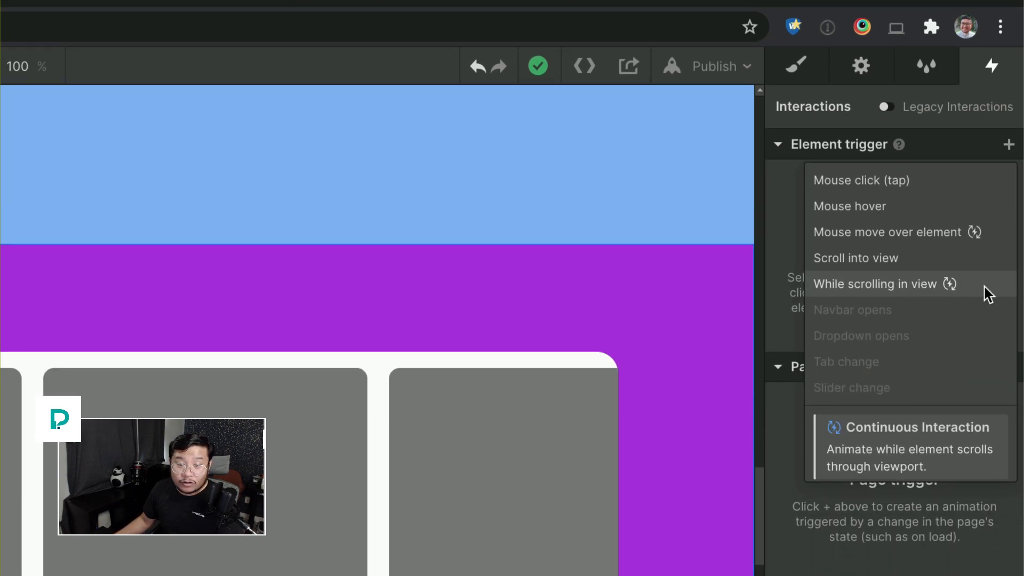
left_click(949, 291)
left_click(887, 256)
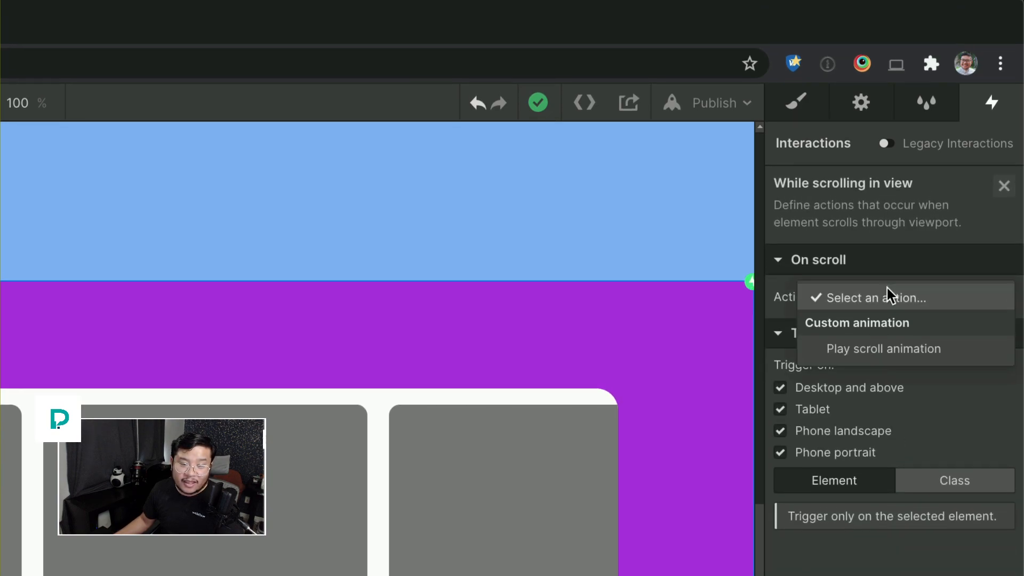
left_click(870, 349)
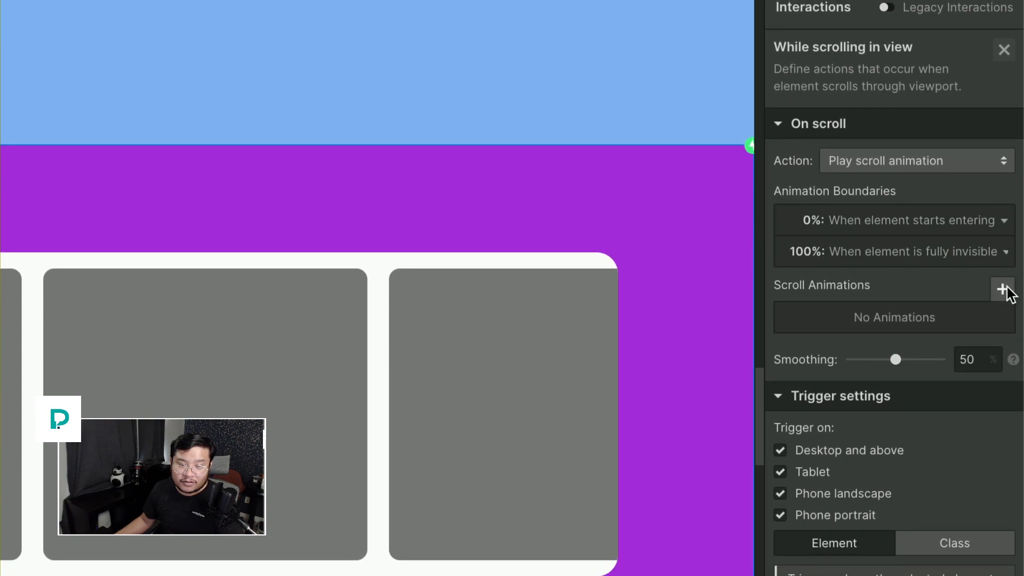
Step: Create a new scroll animation named scroll thingy
left_click(1003, 290)
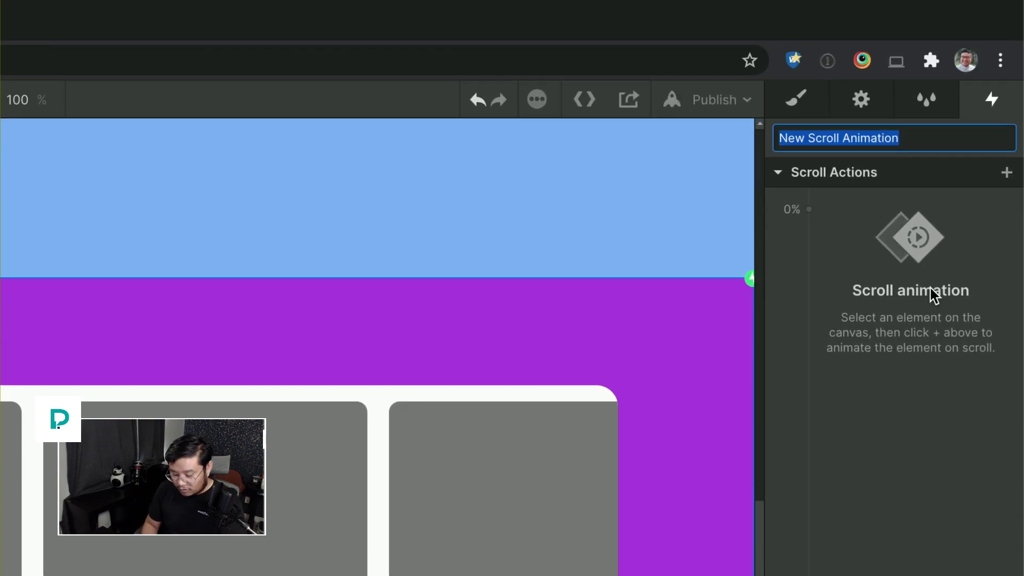
type("scro")
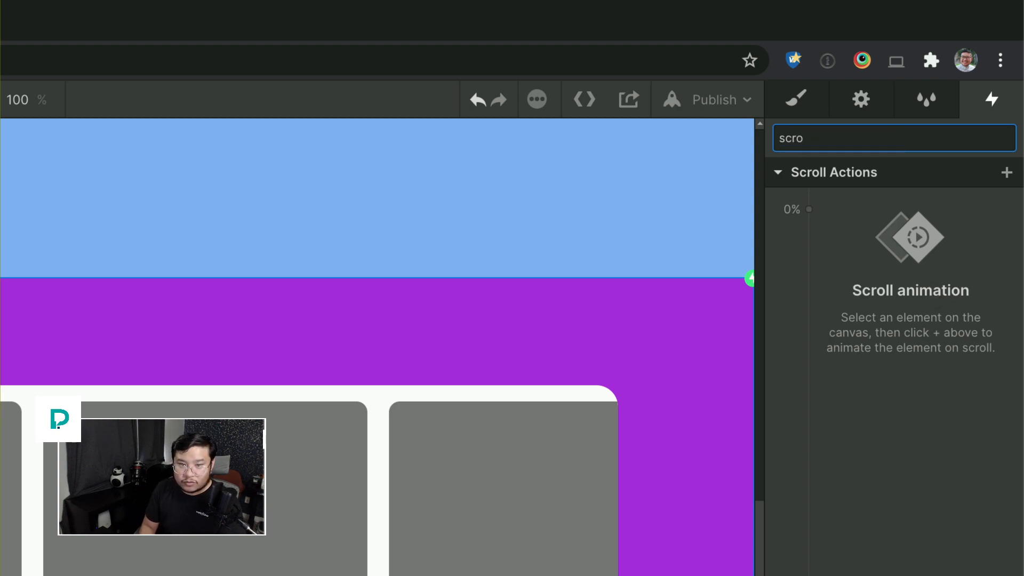
type("ll")
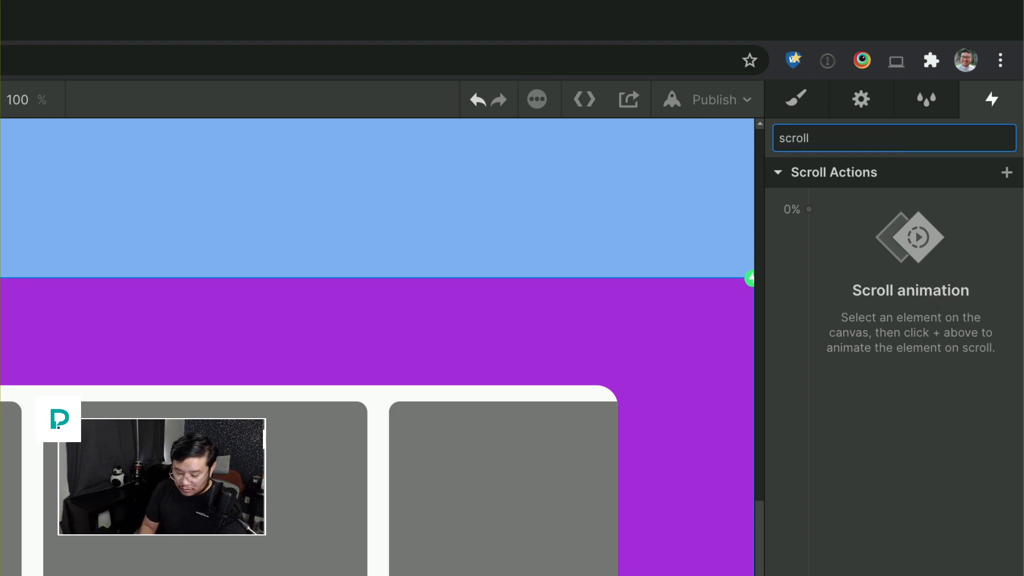
type(" thingy")
key("Return")
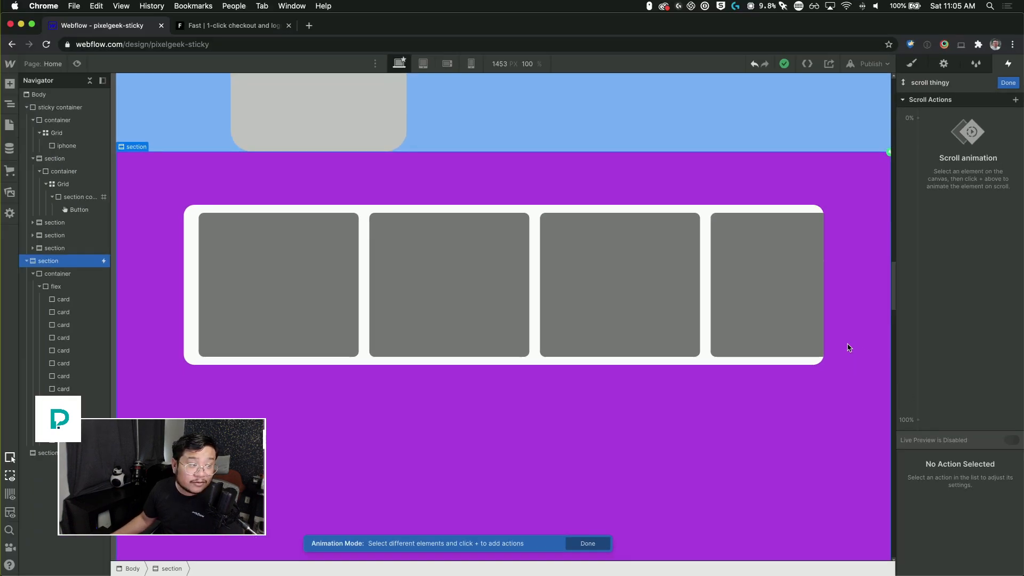
Step: Add a Move action for the flex row at the 0% keyframe and switch its X unit to percent
left_click(62, 288)
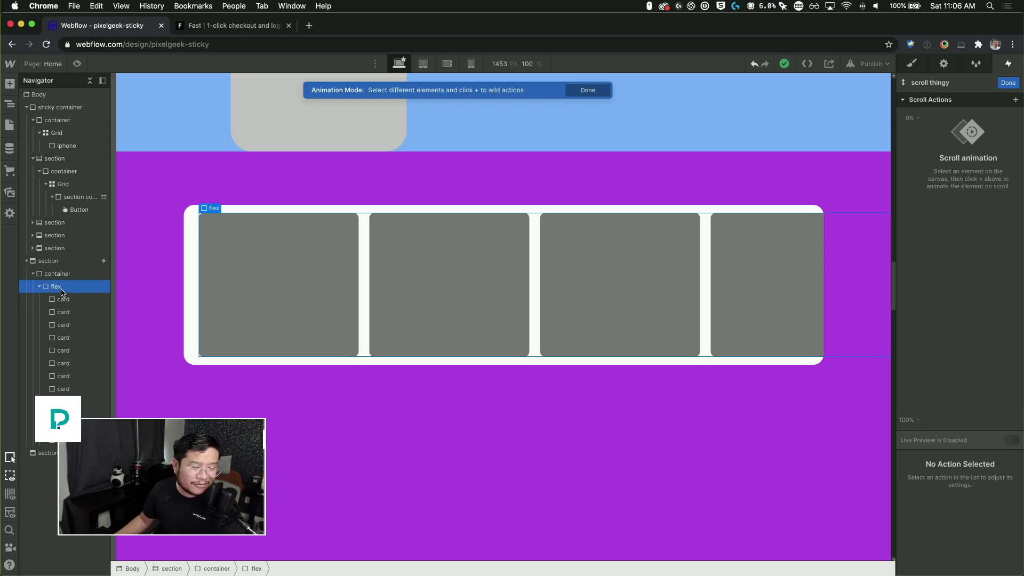
left_click(918, 118)
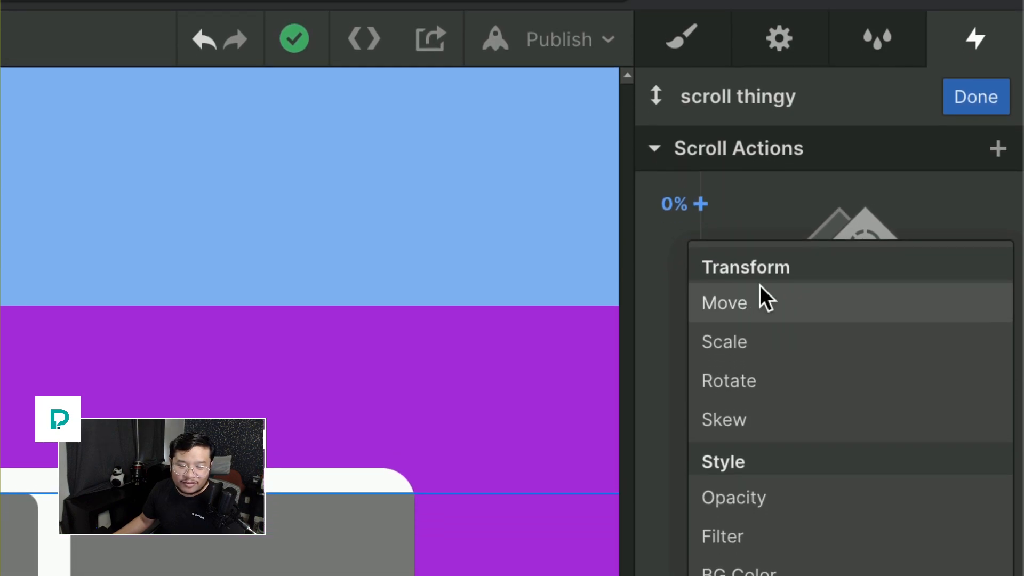
left_click(760, 379)
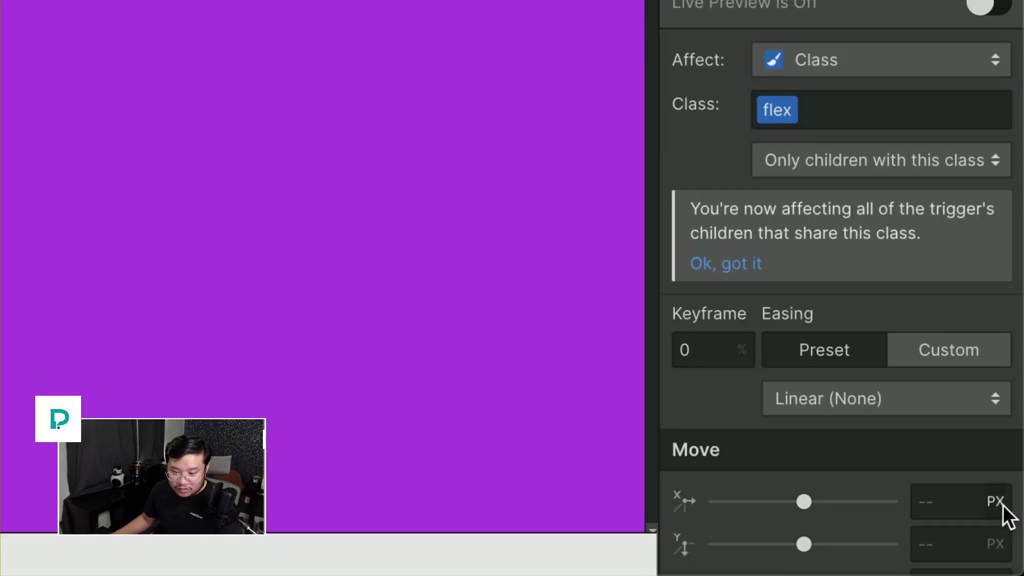
left_click(1002, 507)
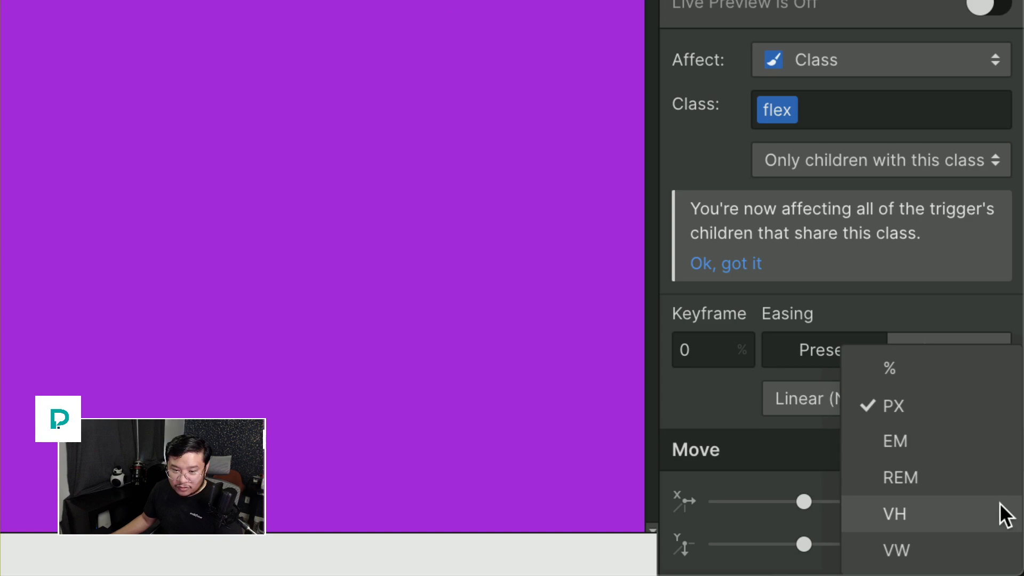
left_click(915, 371)
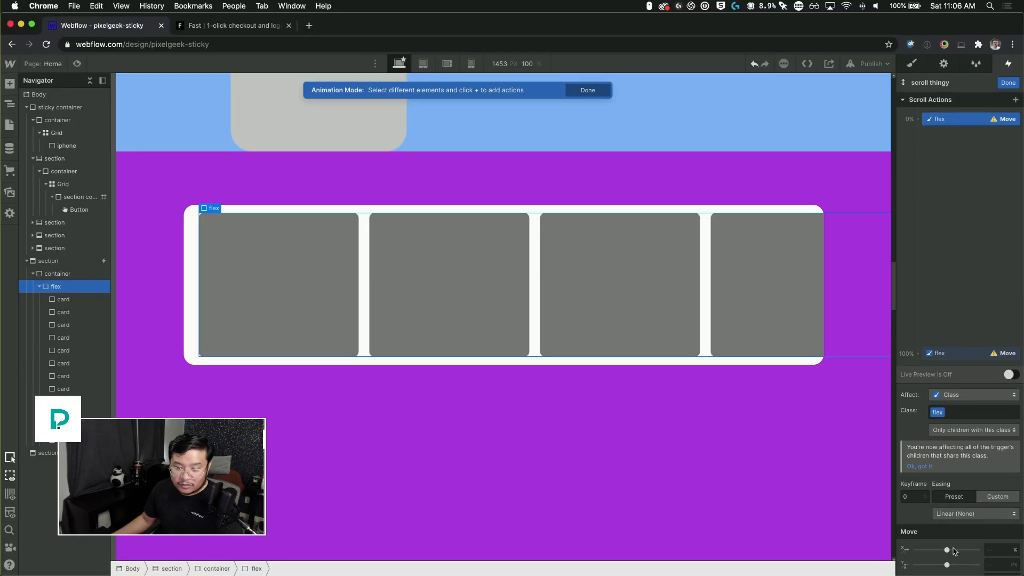
left_click_drag(954, 551, 953, 549)
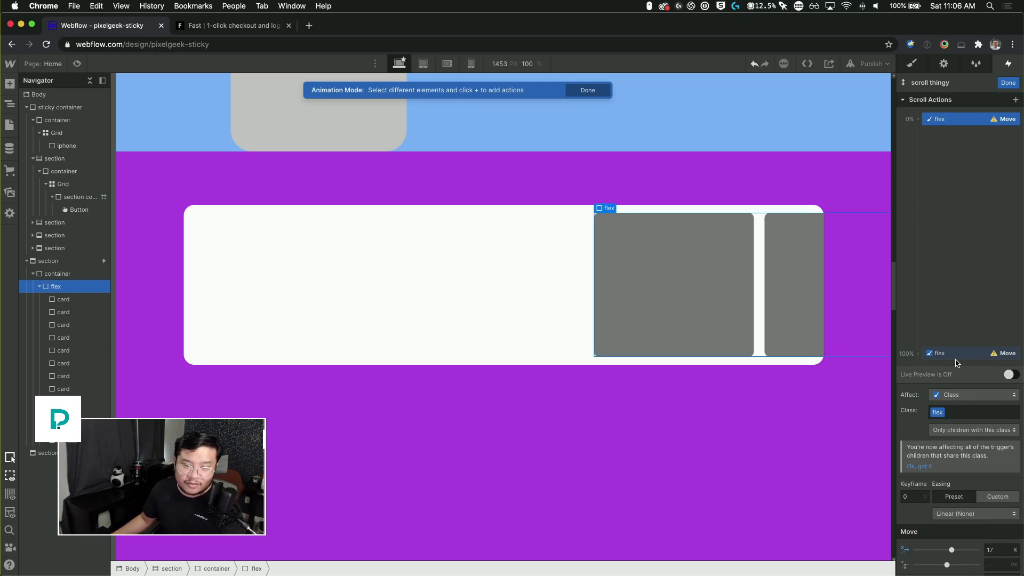
Step: At the 100% keyframe, switch the flex row's X unit to percent, set its move to -69%, and finish the scroll animation
left_click(950, 353)
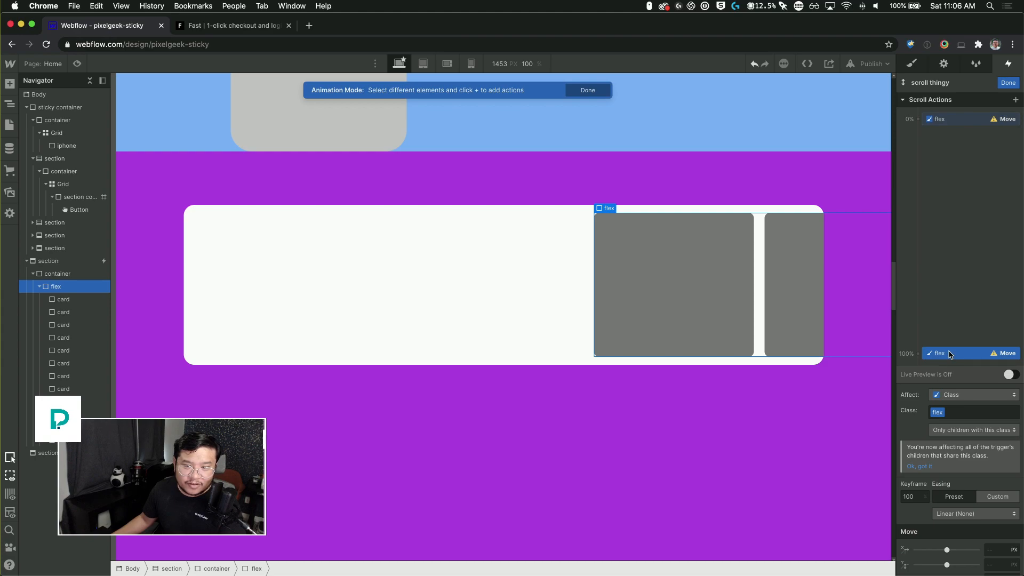
left_click(1013, 550)
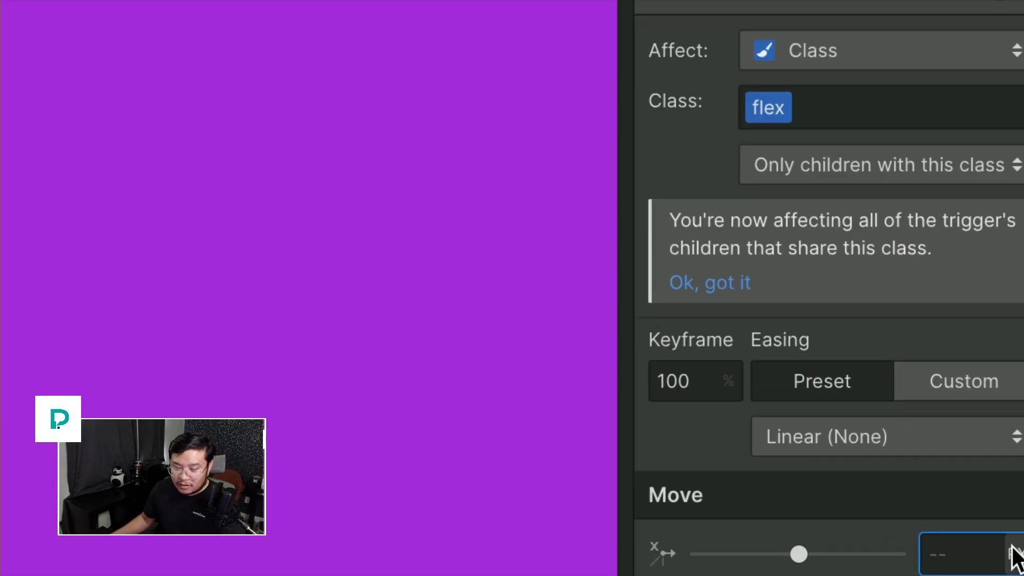
left_click(1014, 550)
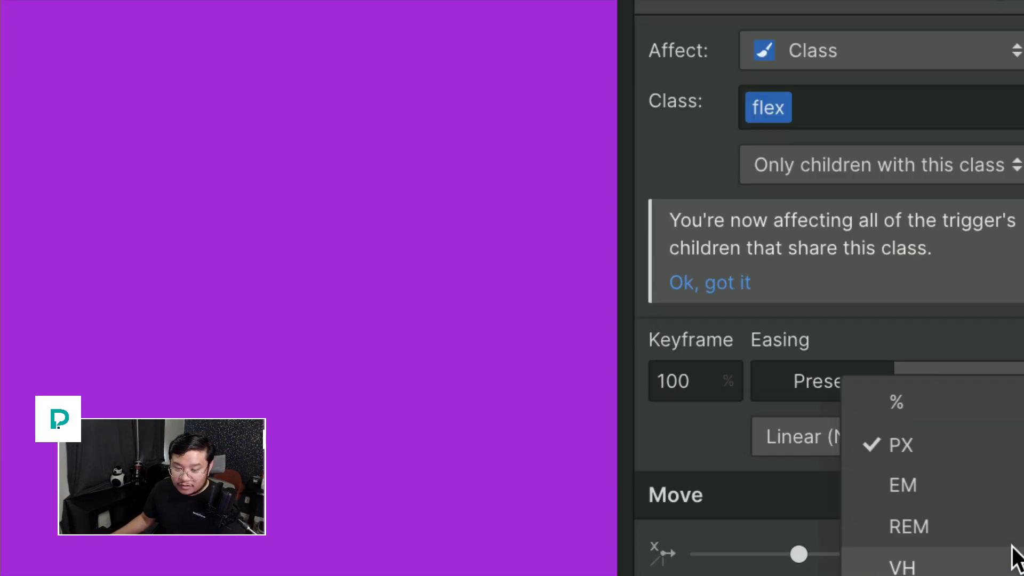
left_click(902, 336)
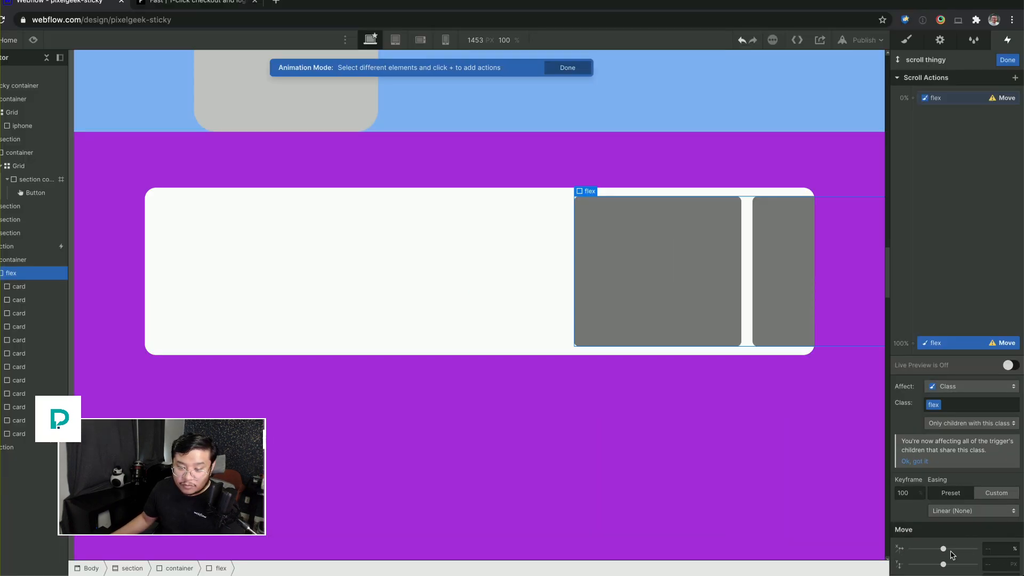
left_click_drag(943, 548, 922, 548)
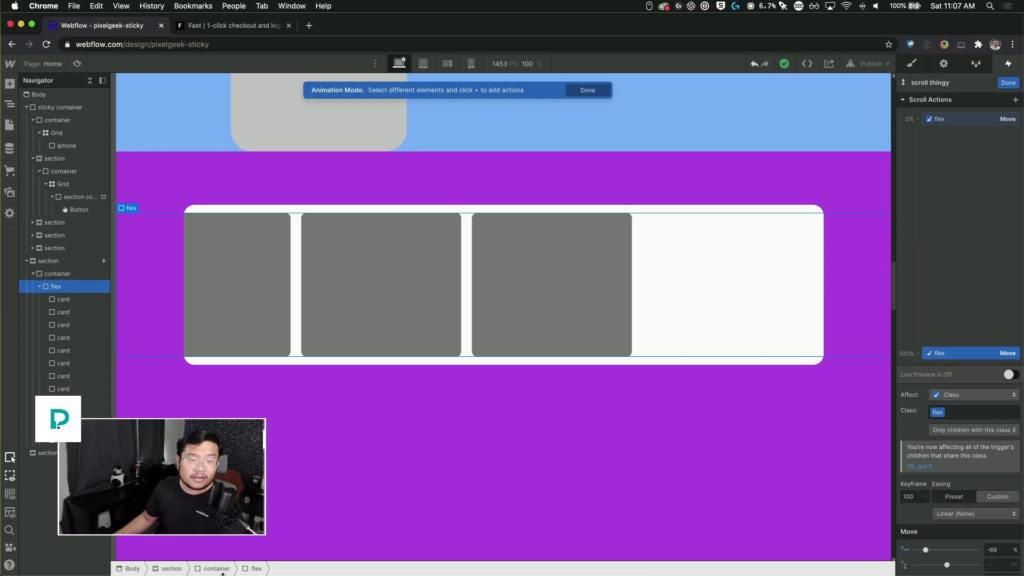
left_click(1008, 83)
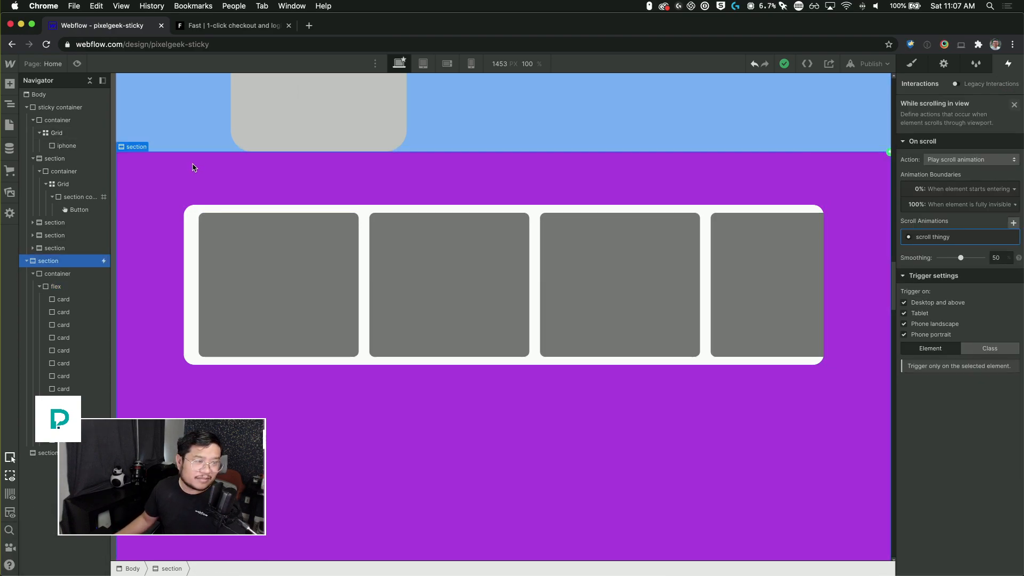
Step: Preview the page and scroll down to check the card row sliding horizontally
scroll(189, 169, "up", 10)
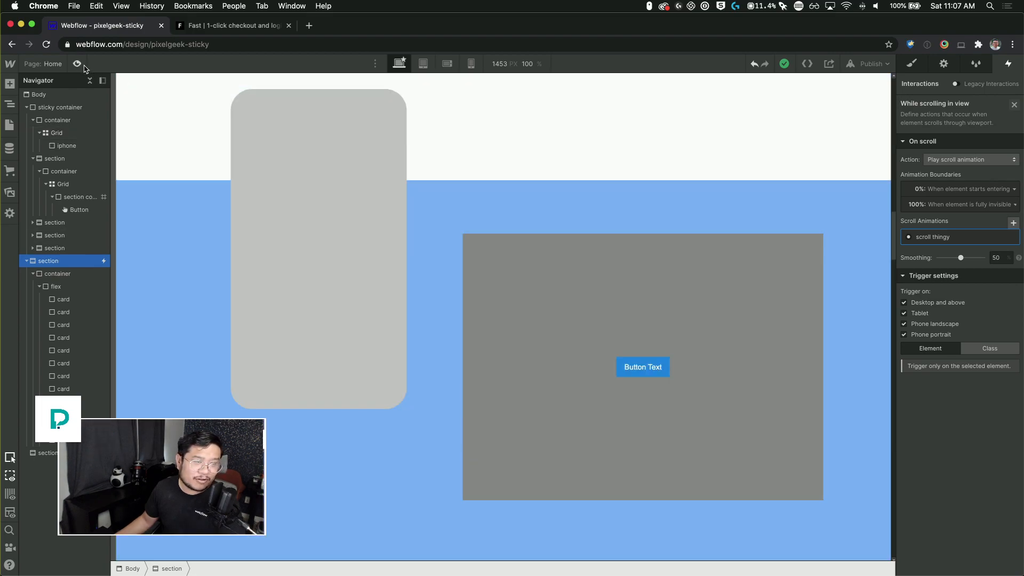
left_click(78, 64)
left_click_drag(1021, 225, 982, 273)
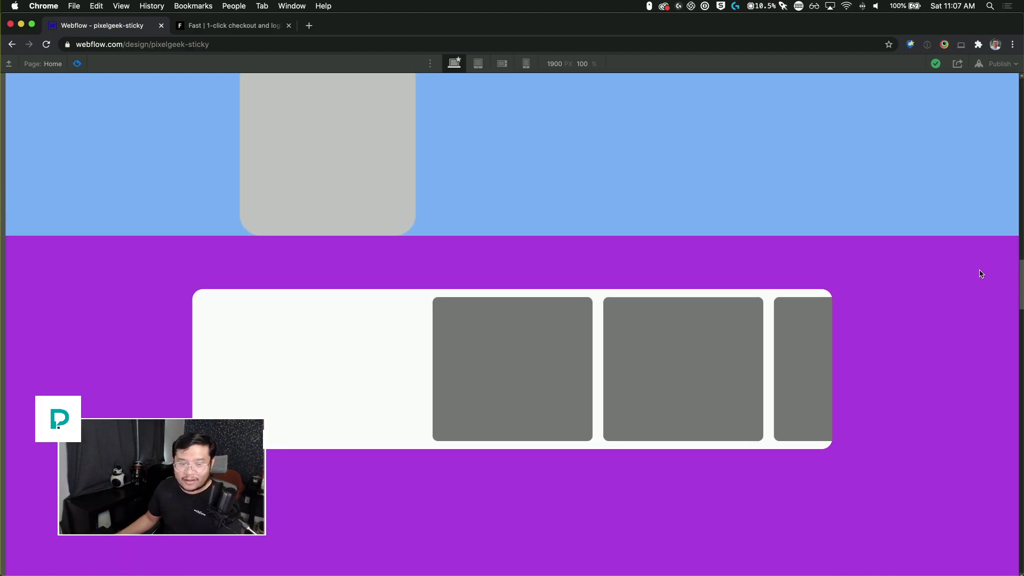
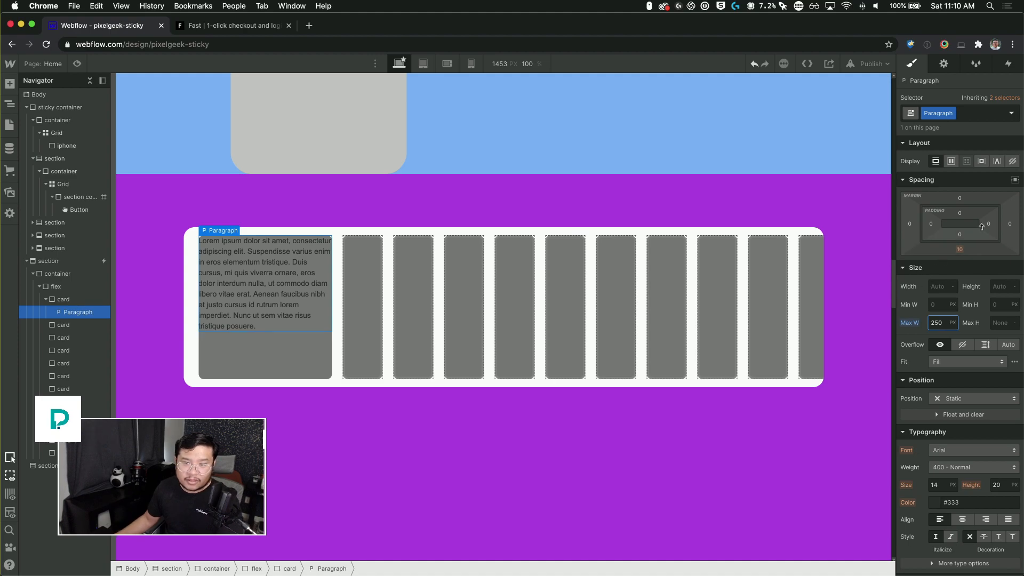
right_click(986, 224)
left_click(991, 224)
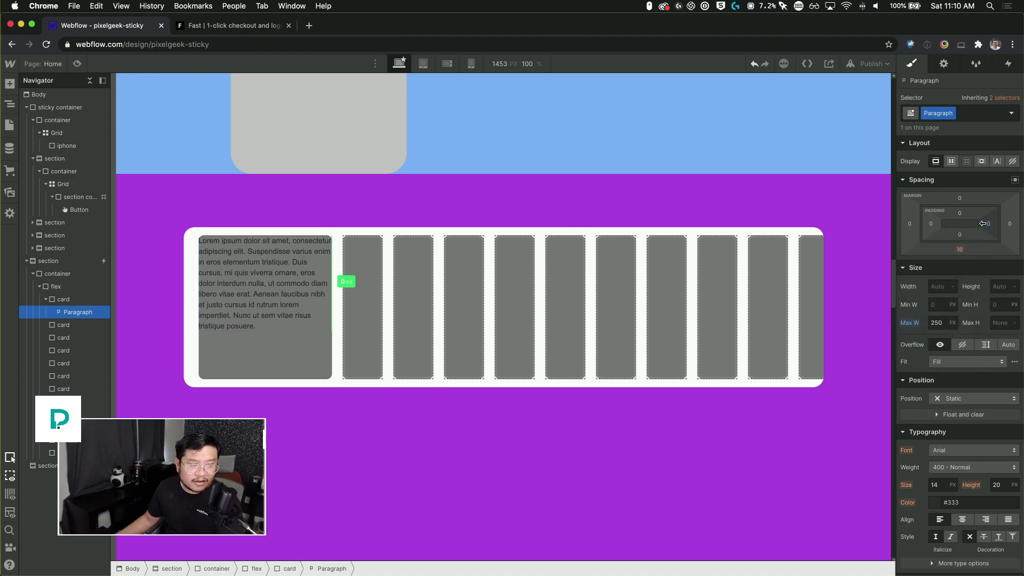
left_click_drag(983, 224, 979, 227)
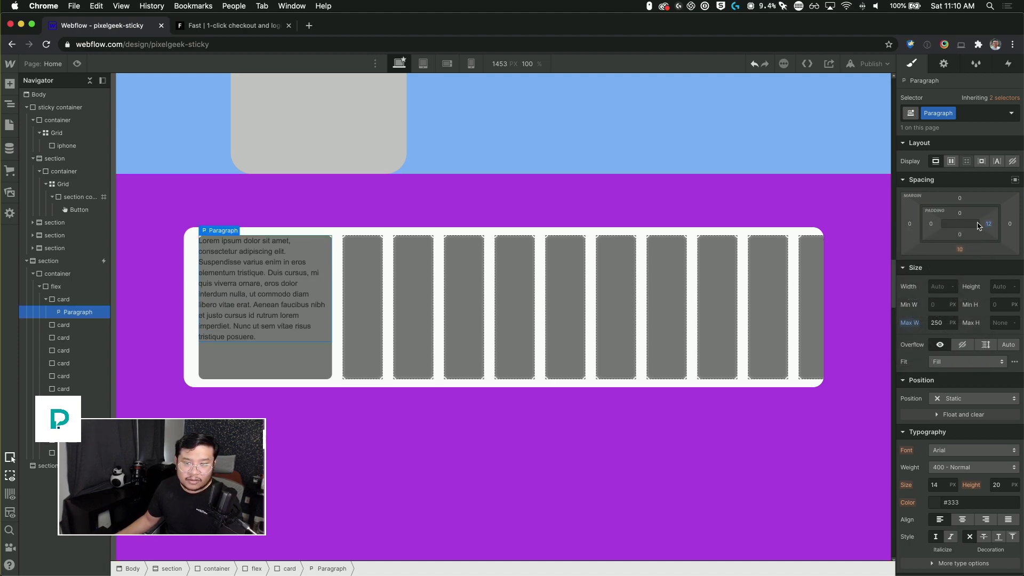
key("super+z")
Step: Give the first card a padding of 20 px on all sides
left_click(83, 301)
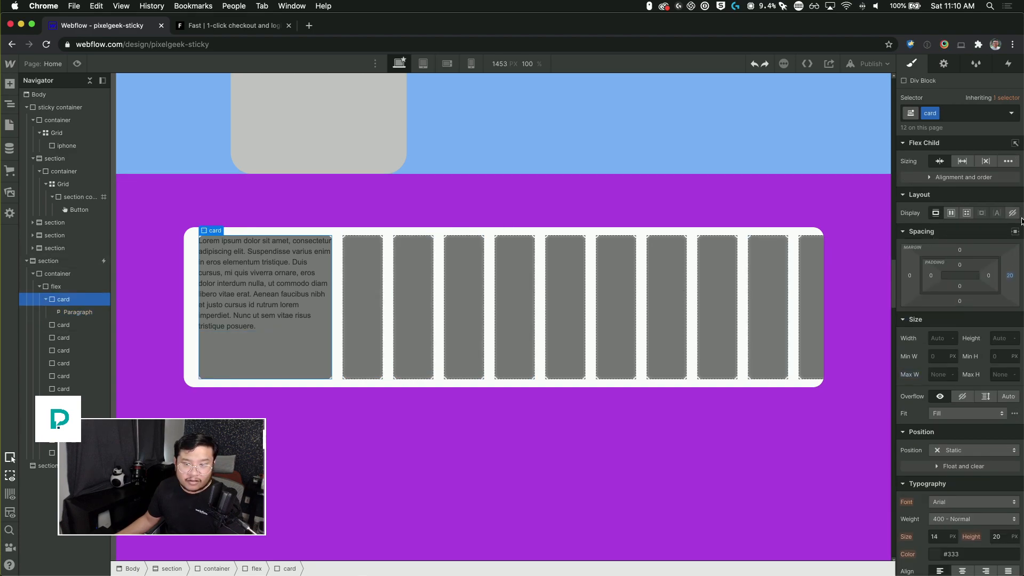
left_click_drag(990, 280, 977, 275)
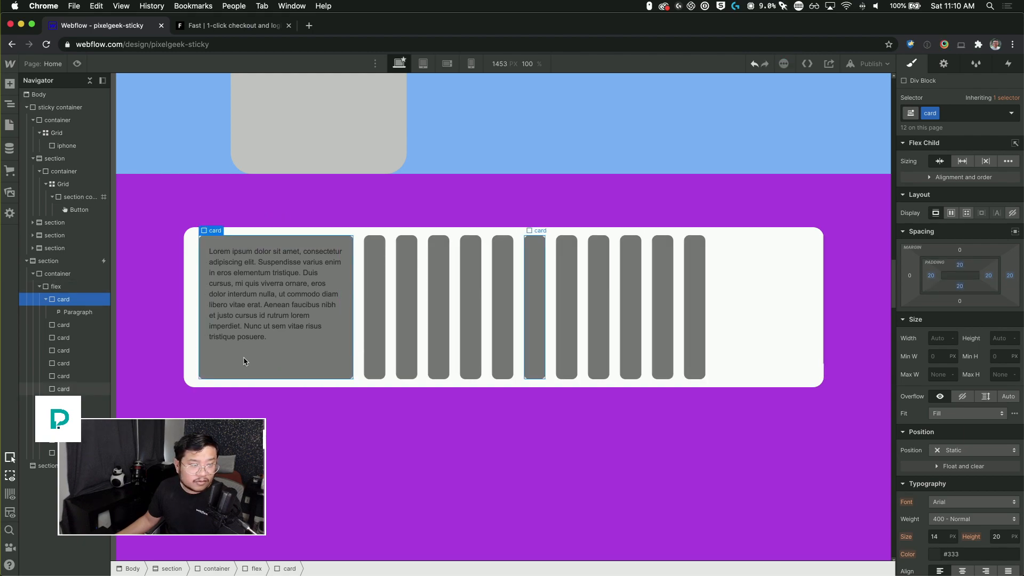
Step: Copy the card's paragraph and paste it into three of the other cards in the flex row
left_click(270, 308)
key("ctrl+c")
left_click(409, 291)
key("ctrl+v")
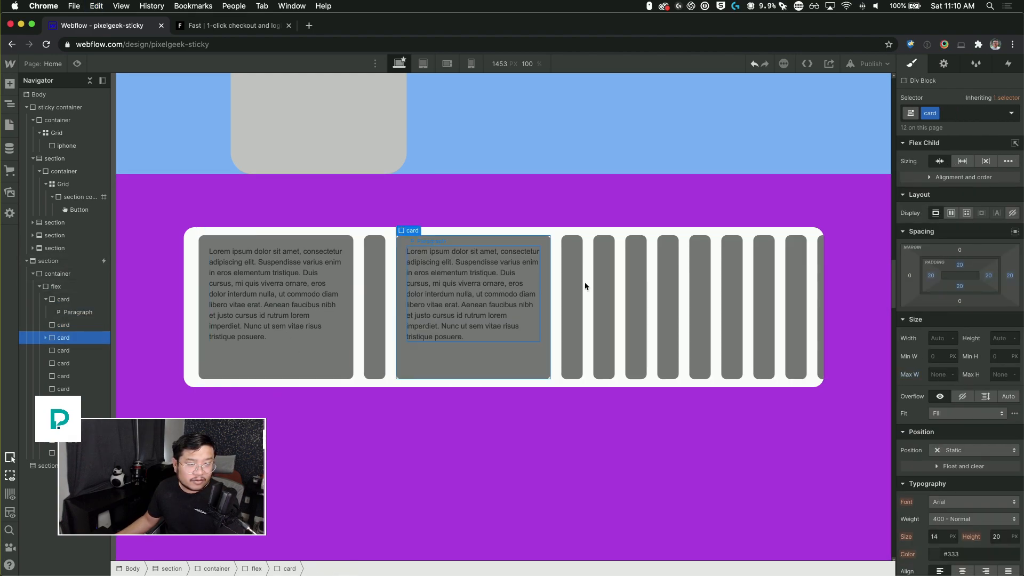
left_click(609, 279)
key("ctrl+v")
left_click(803, 315)
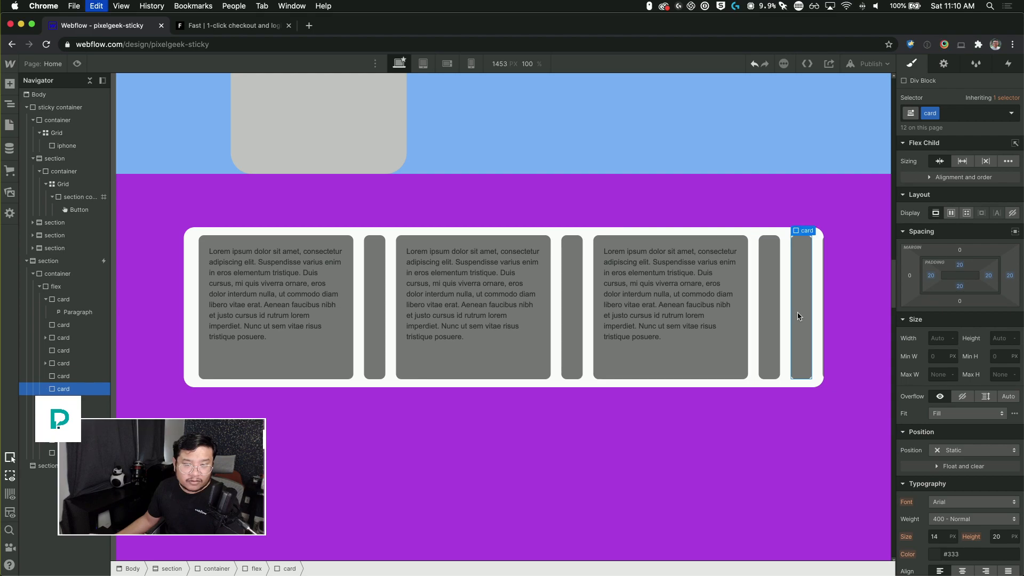
key("ctrl+v")
Step: Preview the page and scroll through the testimonial section to check the card row sliding horizontally
left_click(77, 64)
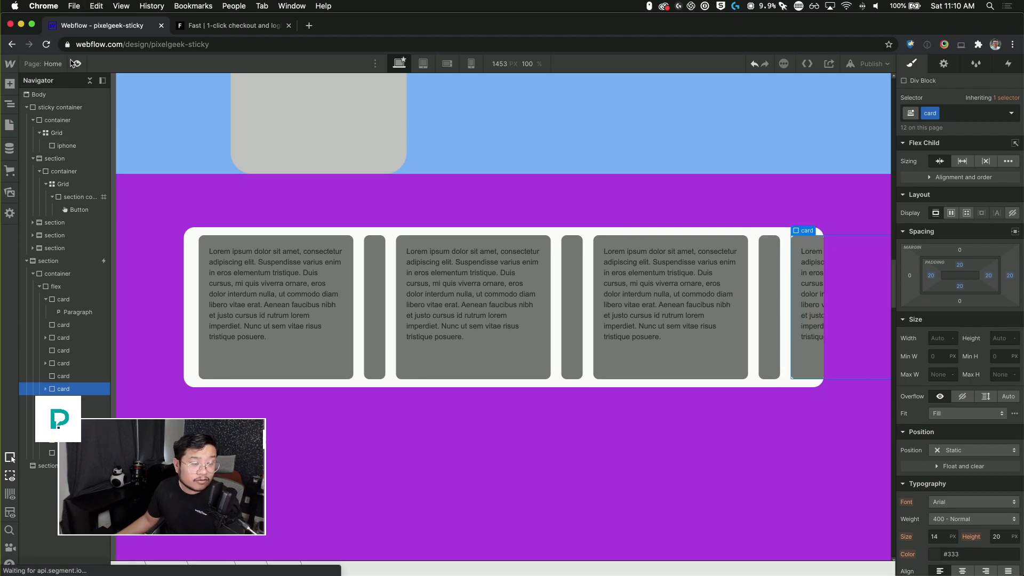
scroll(793, 325, "down", 10)
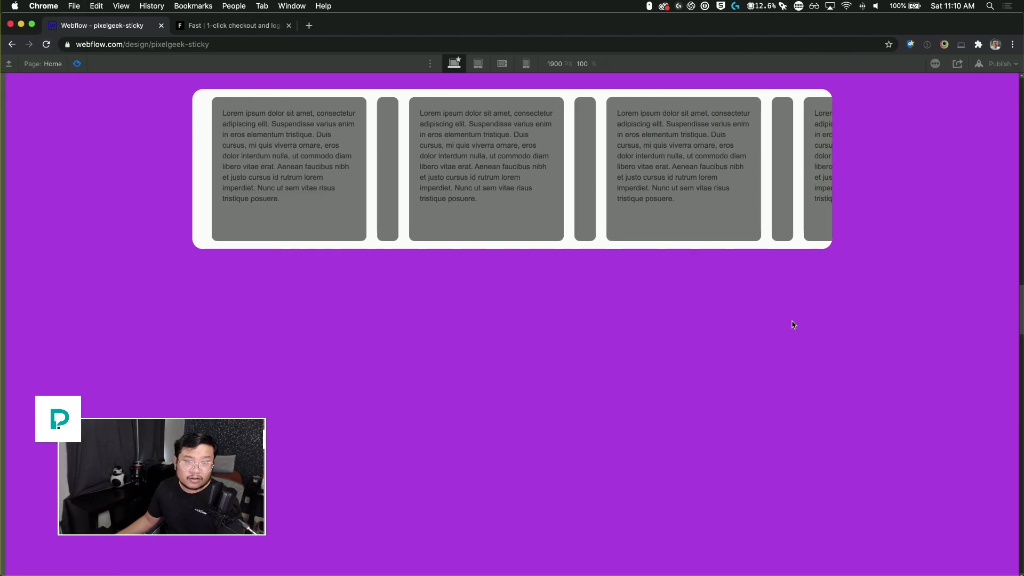
scroll(794, 325, "up", 10)
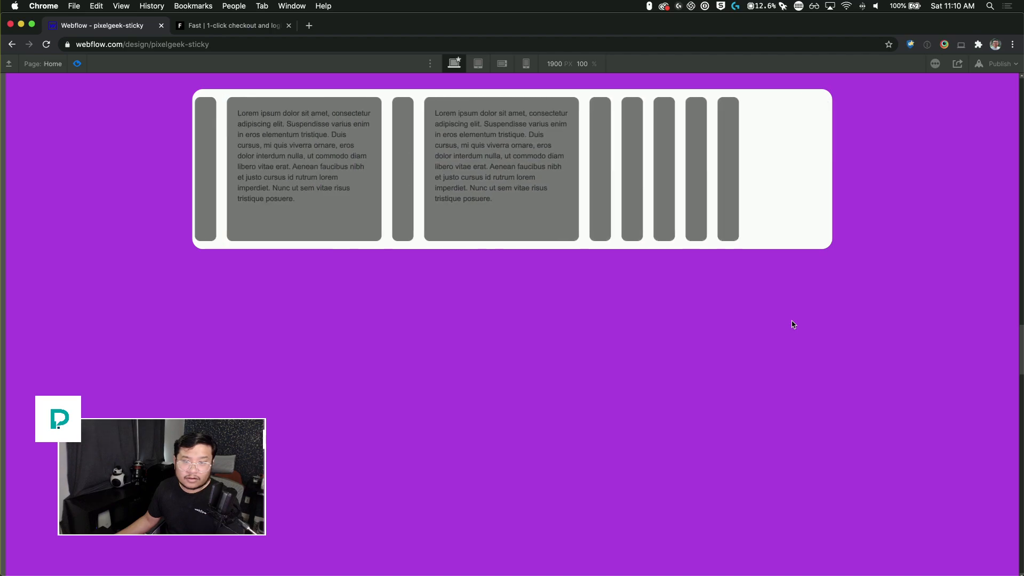
scroll(793, 325, "up", 5)
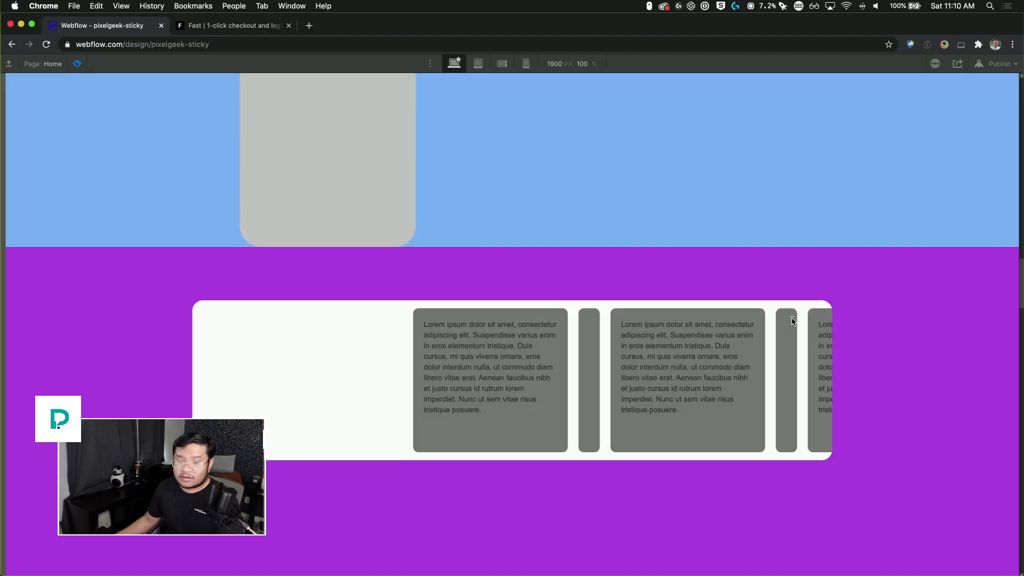
scroll(793, 325, "down", 8)
scroll(794, 325, "down", 5)
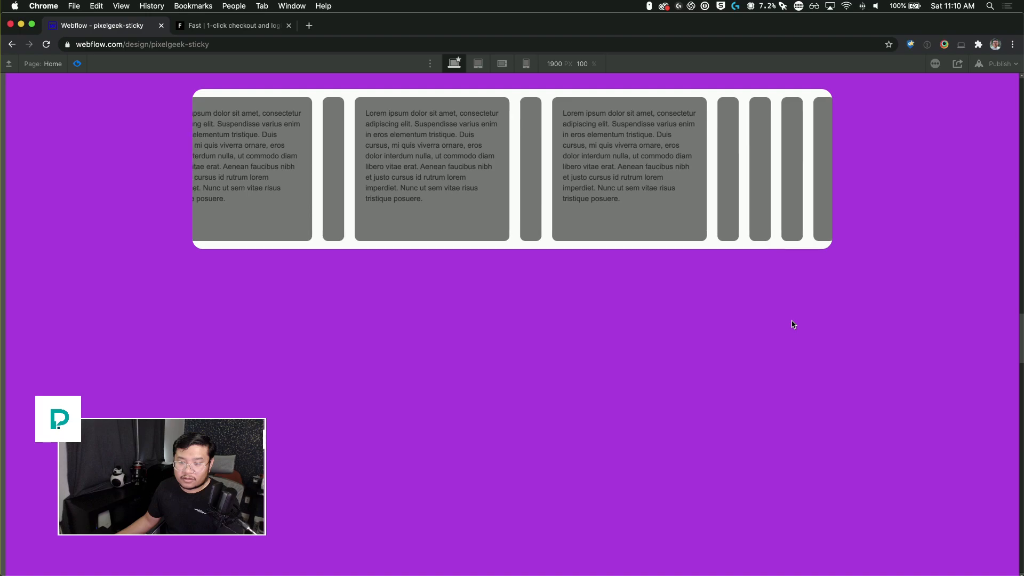
scroll(794, 325, "up", 8)
scroll(793, 325, "up", 3)
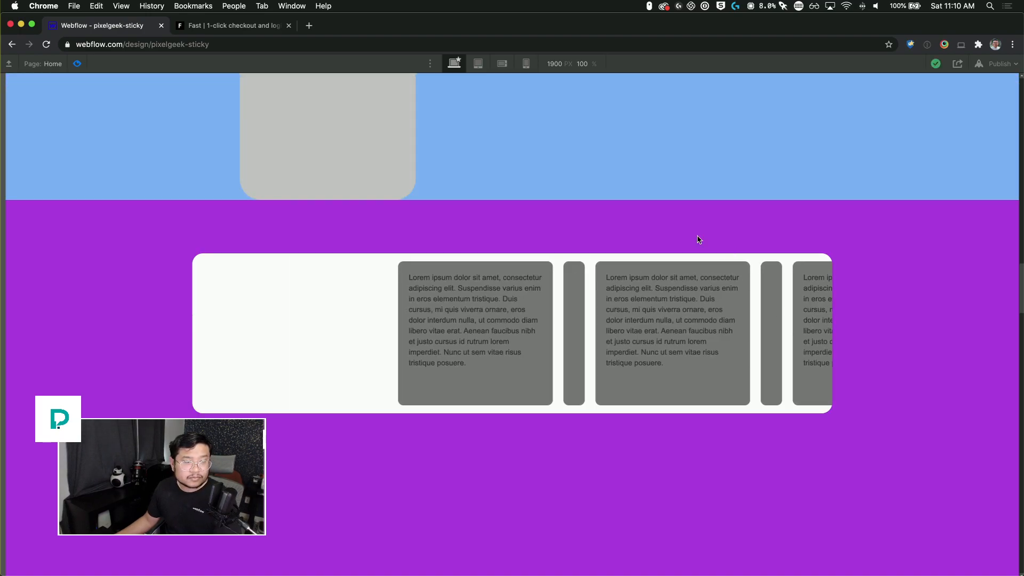
key("ctrl+Up")
left_click(846, 181)
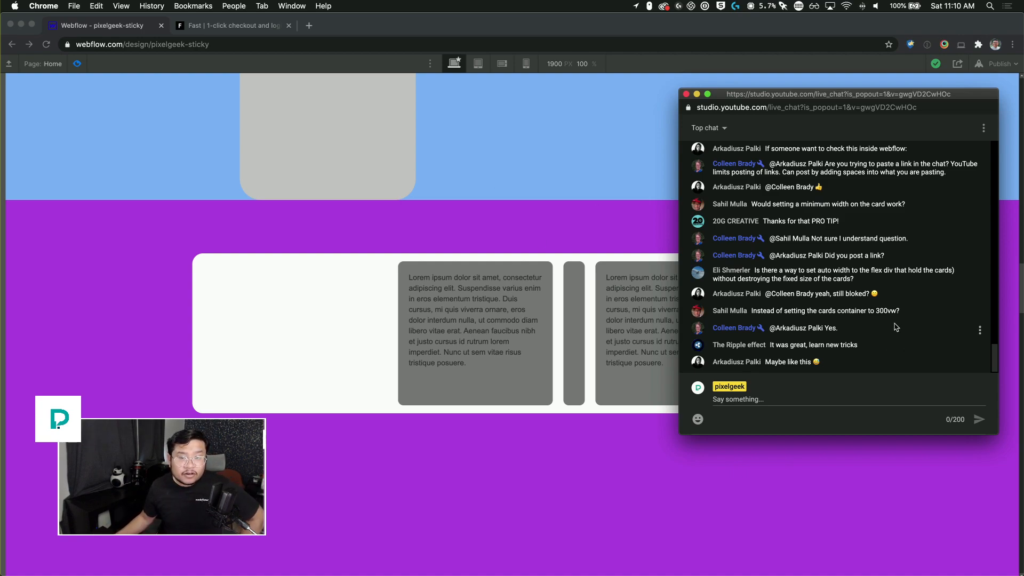
left_click(87, 68)
left_click(78, 64)
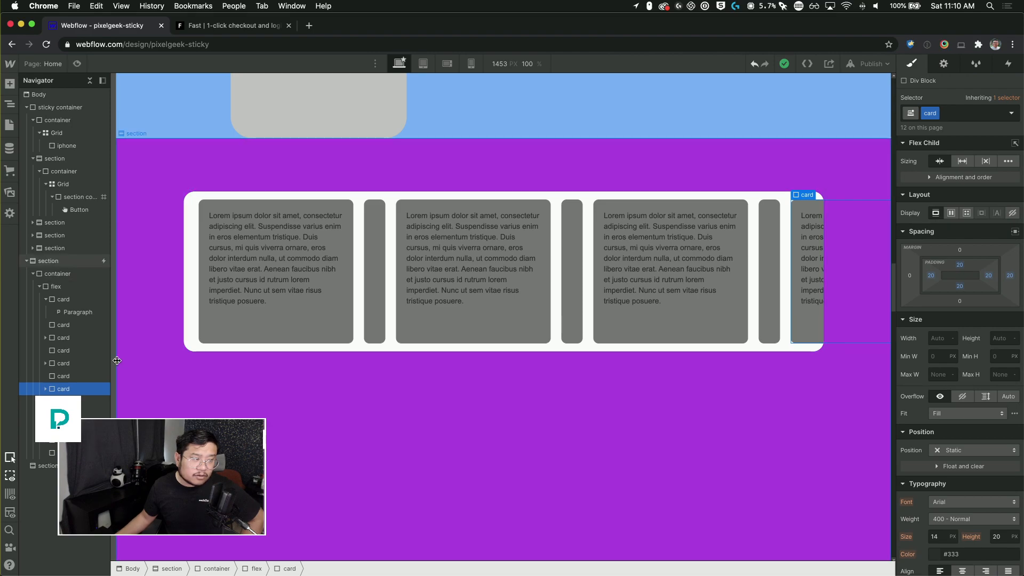
Step: Reset the flex row's width to auto
left_click(58, 287)
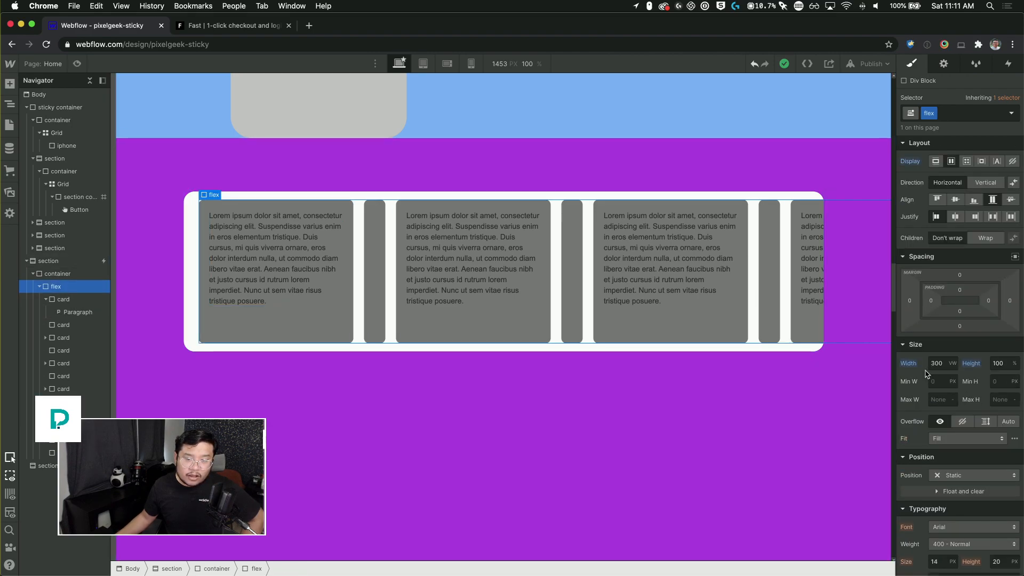
left_click(909, 363)
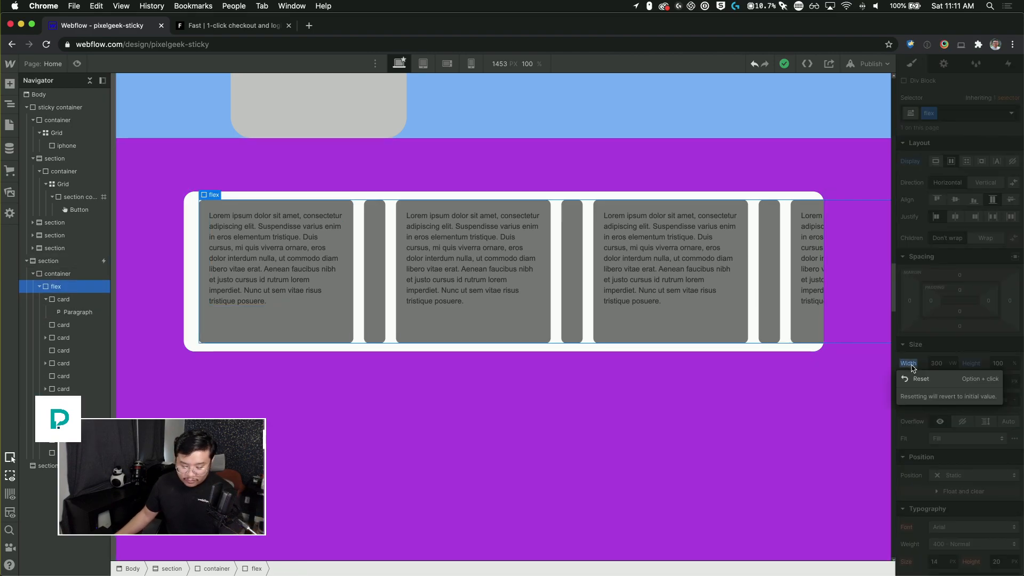
left_click(955, 354)
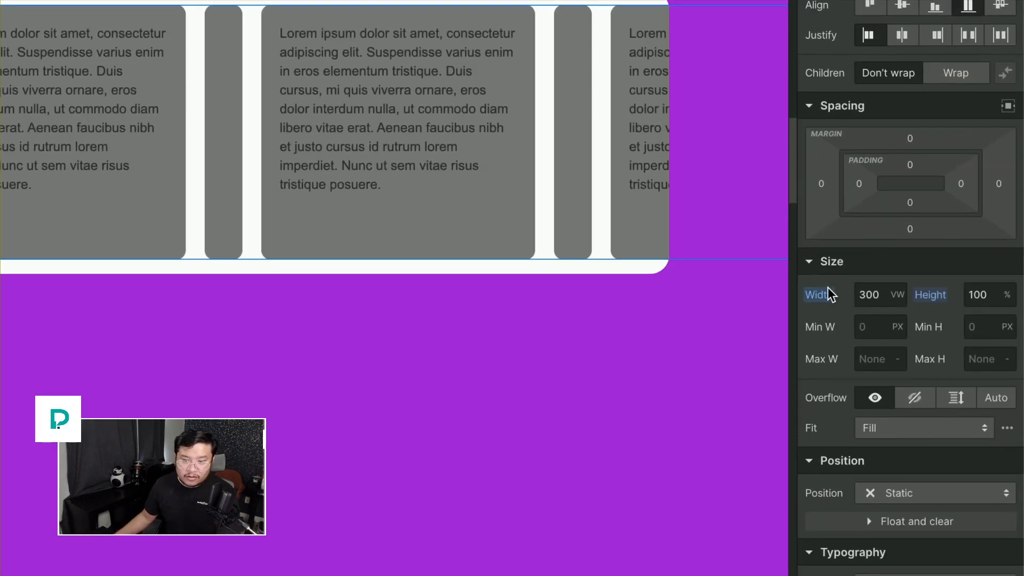
left_click(912, 364)
left_click(831, 294)
scroll(828, 293, "down", 5)
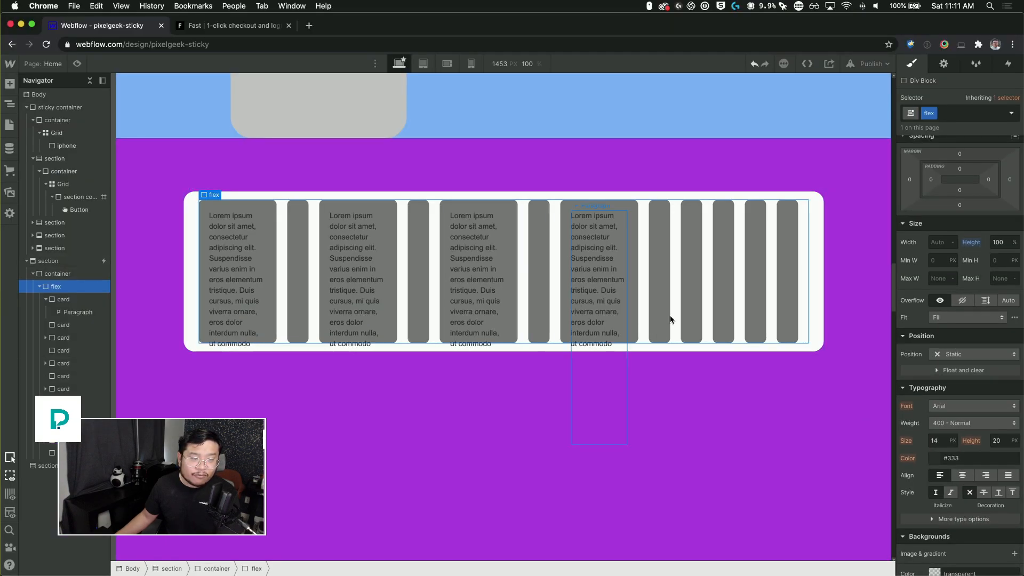
Step: Toggle a card's flex-child sizing option on and back off
left_click(640, 225)
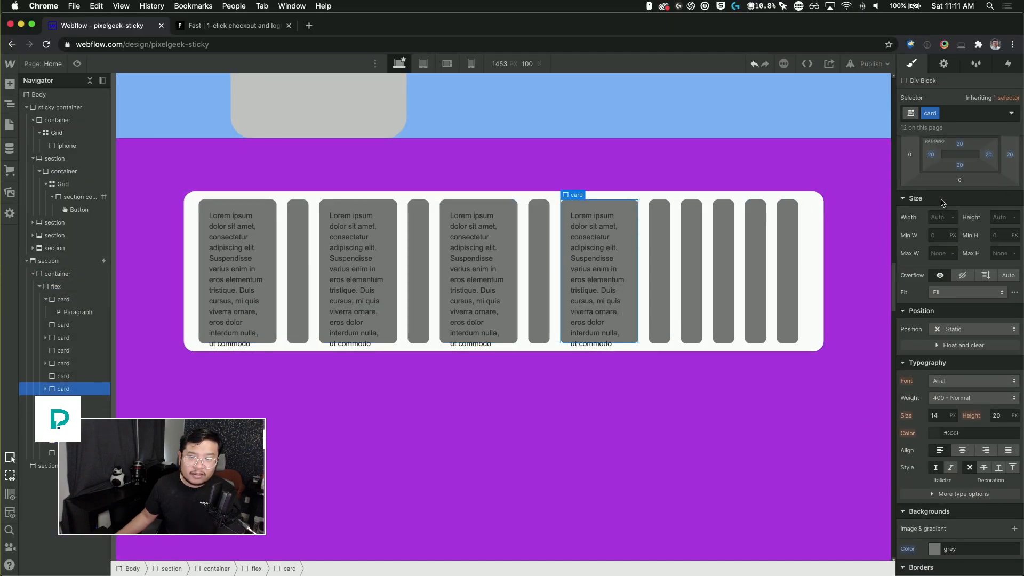
left_click(963, 166)
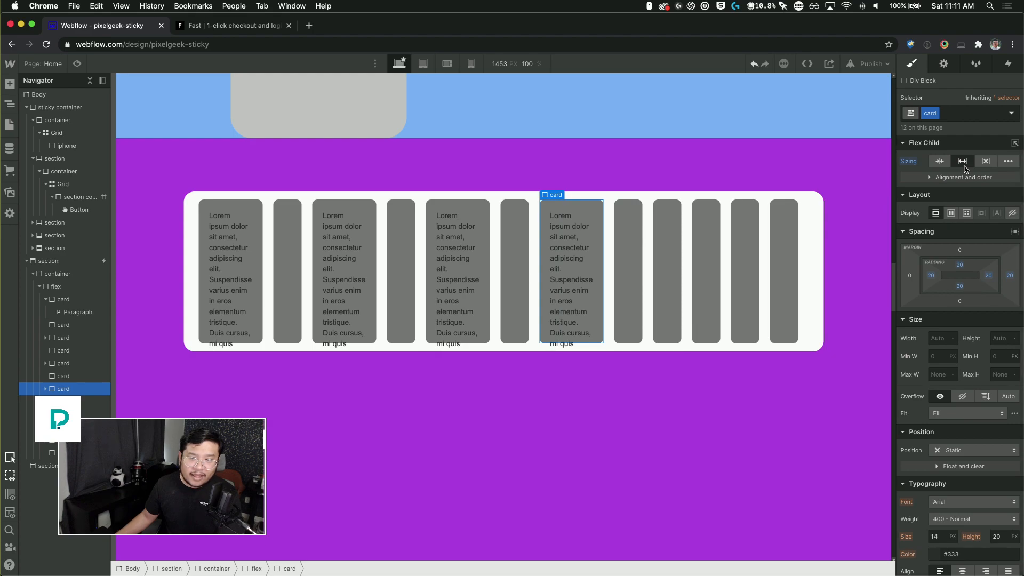
left_click(963, 166)
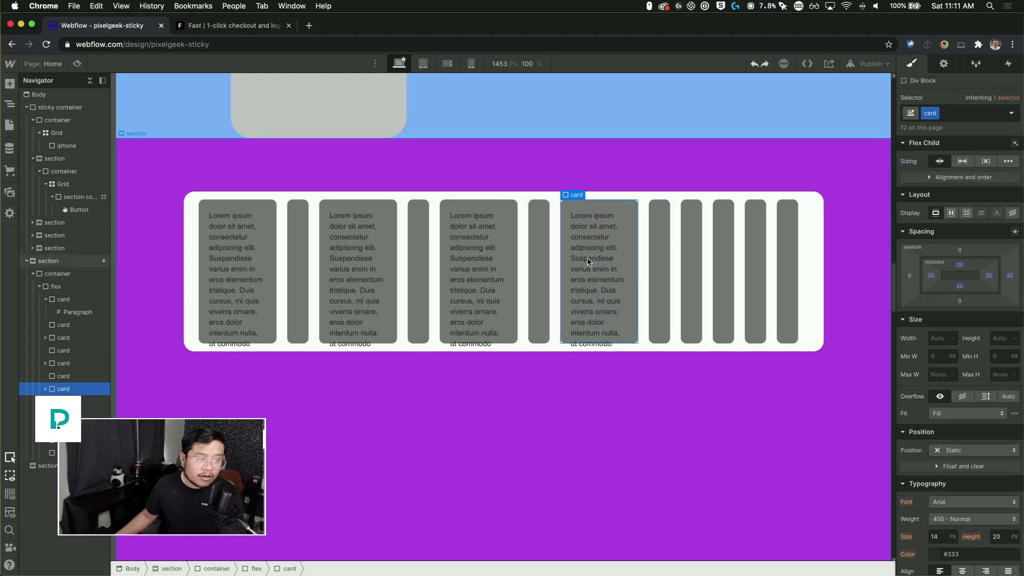
Step: Set the flex row's width to 300 vw
left_click(70, 285)
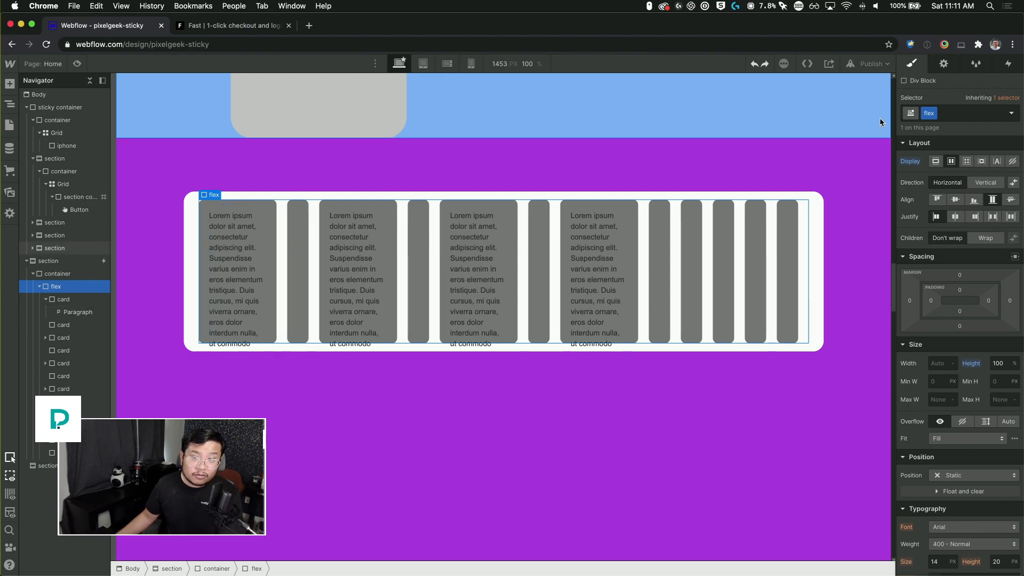
left_click(940, 364)
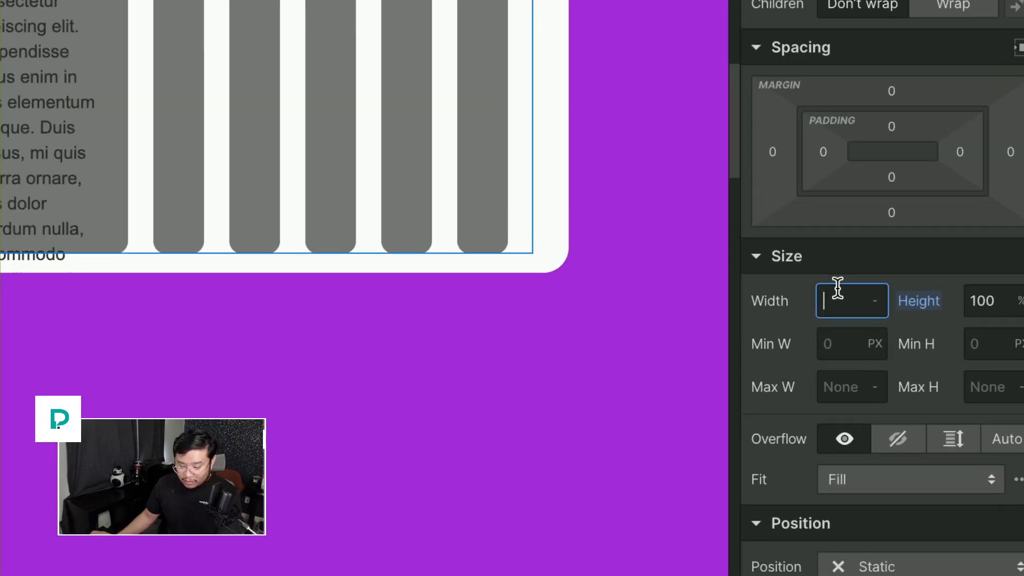
key("Return")
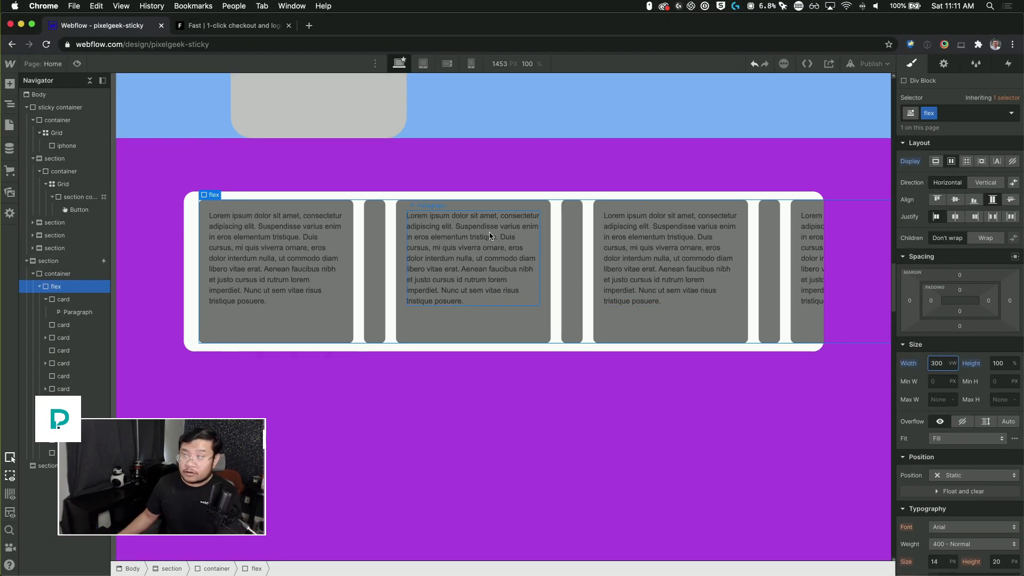
key("ctrl+Up")
left_click(827, 220)
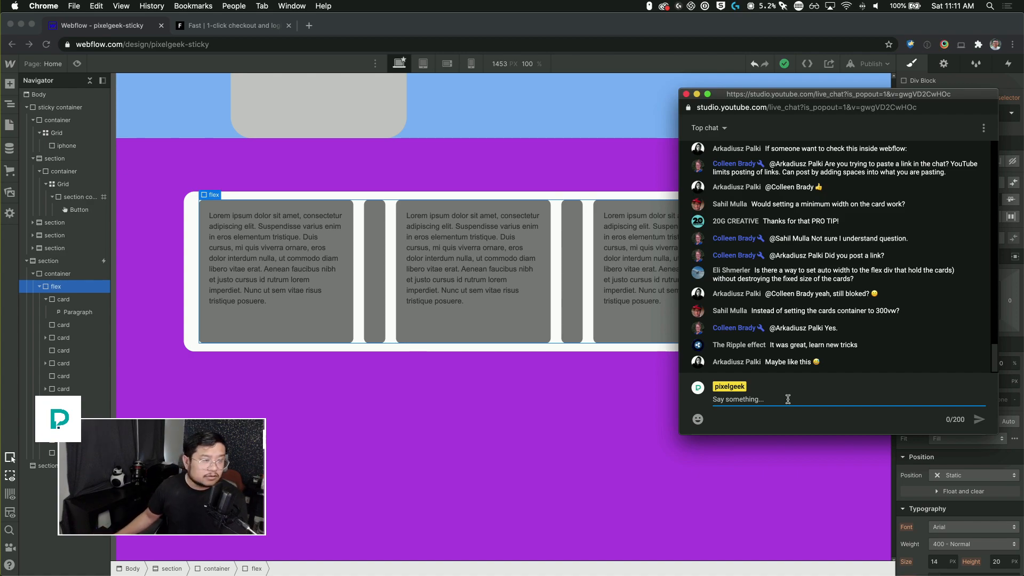
left_click(221, 170)
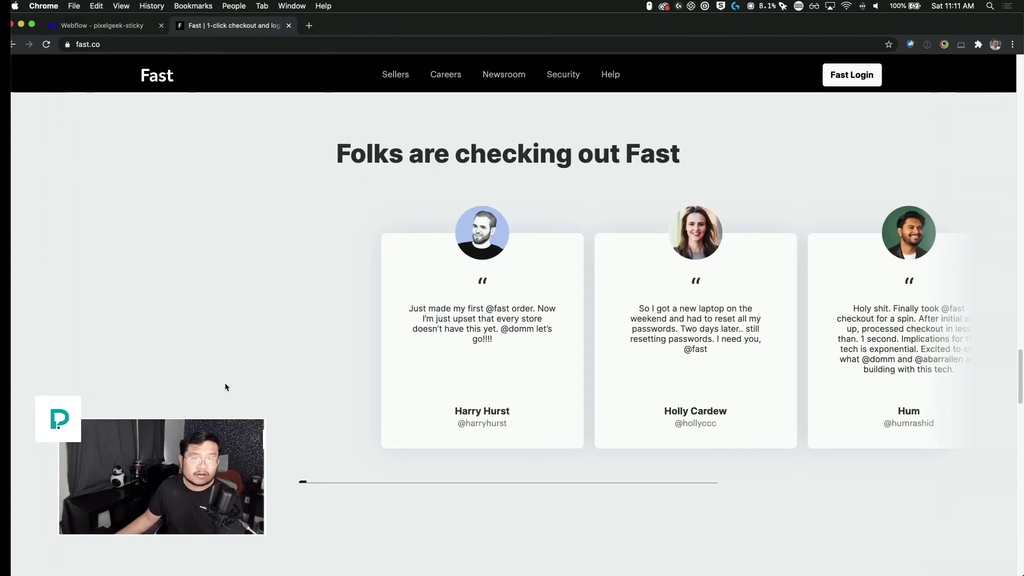
Step: Scroll through the fast.co reference site to study how its sticky phone and sections behave
scroll(225, 382, "up", 20)
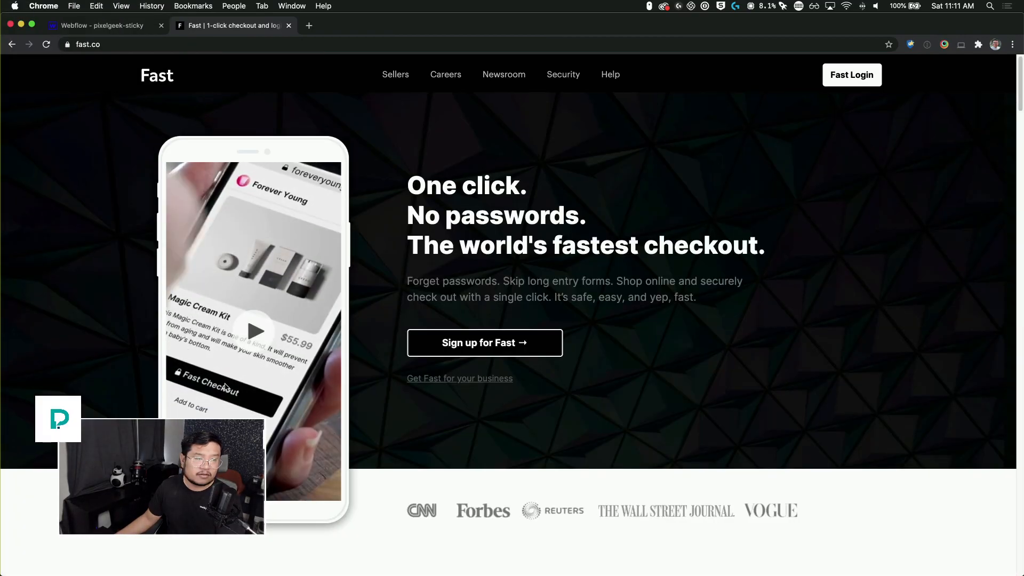
scroll(245, 379, "down", 10)
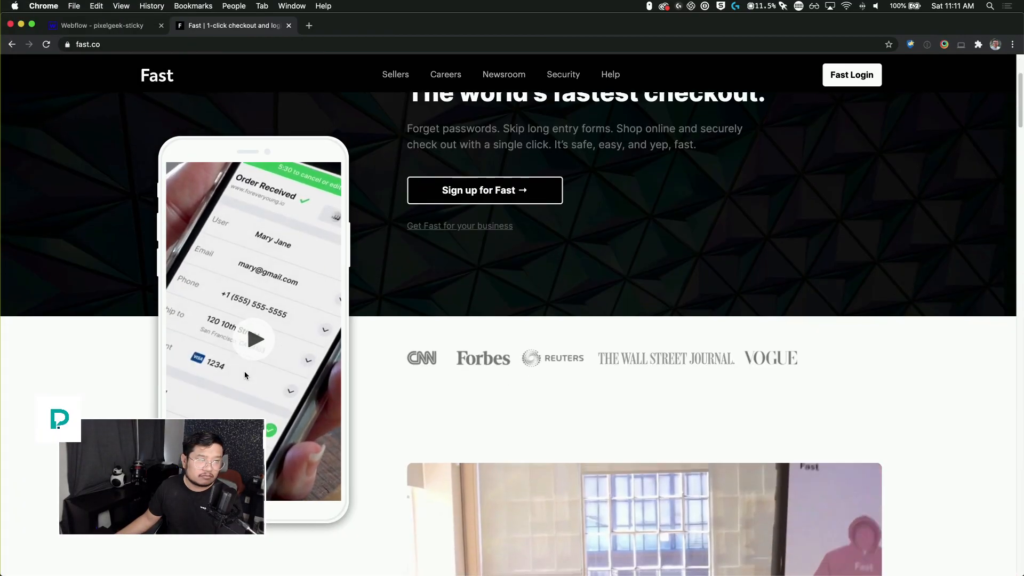
scroll(245, 375, "down", 10)
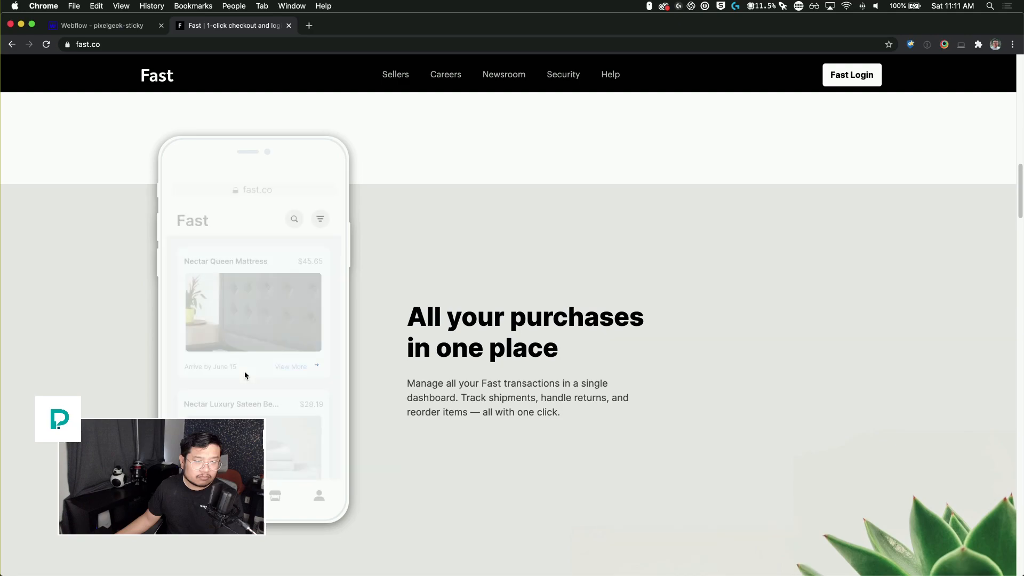
scroll(245, 375, "down", 10)
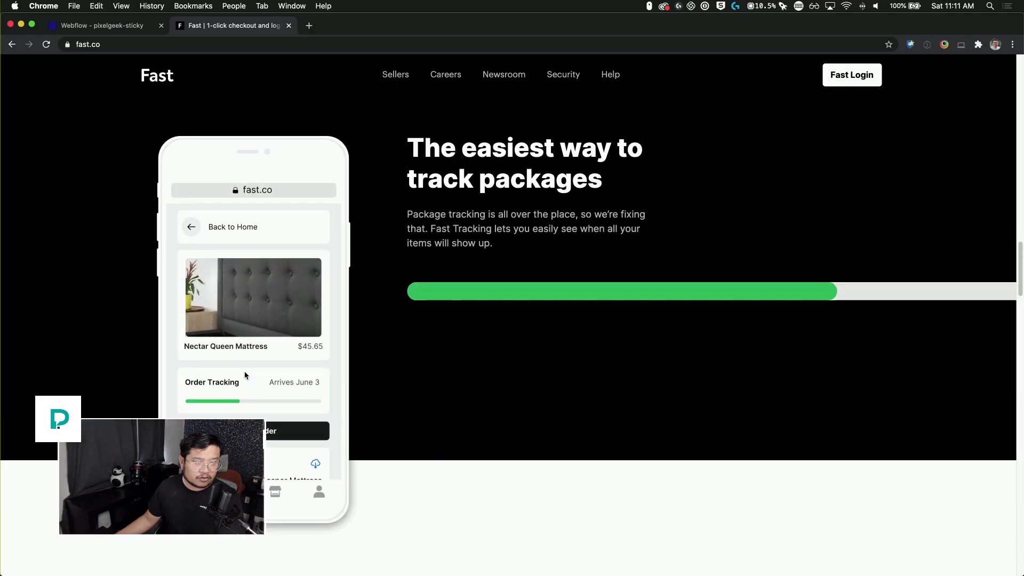
scroll(245, 375, "down", 6)
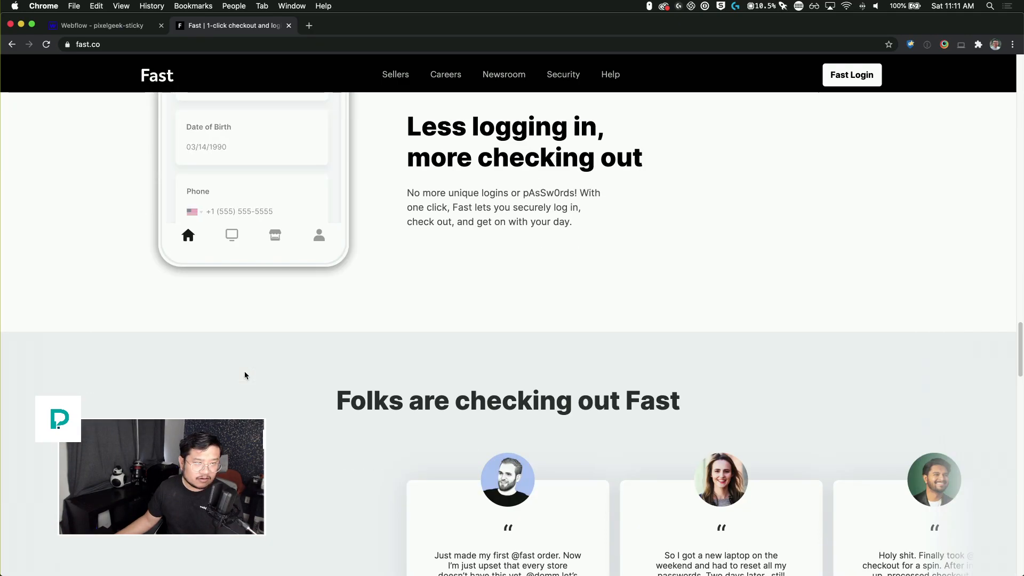
key("ctrl+shift+Tab")
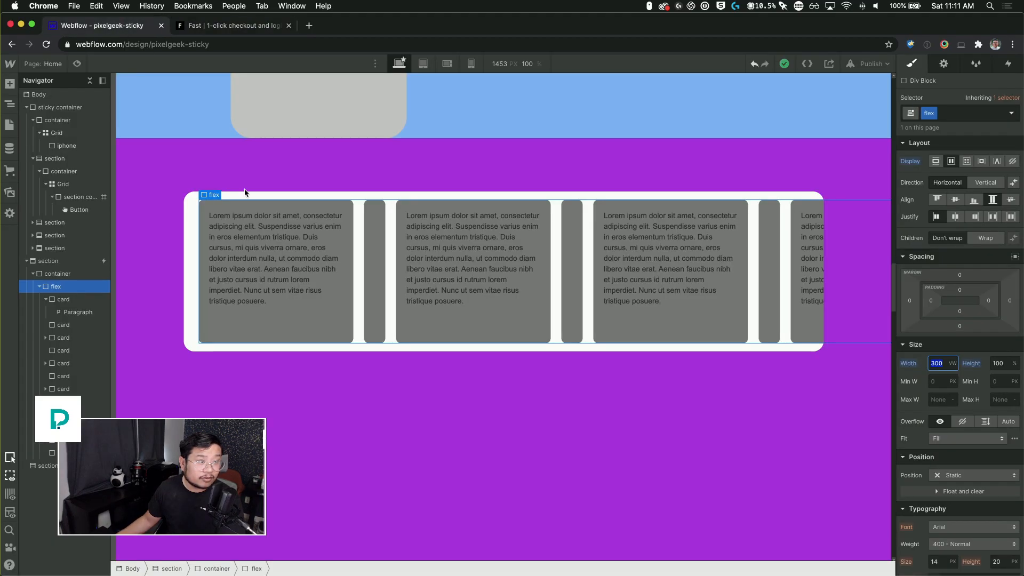
Step: Select the iPhone mockup and add a bottom margin to it
left_click(289, 114)
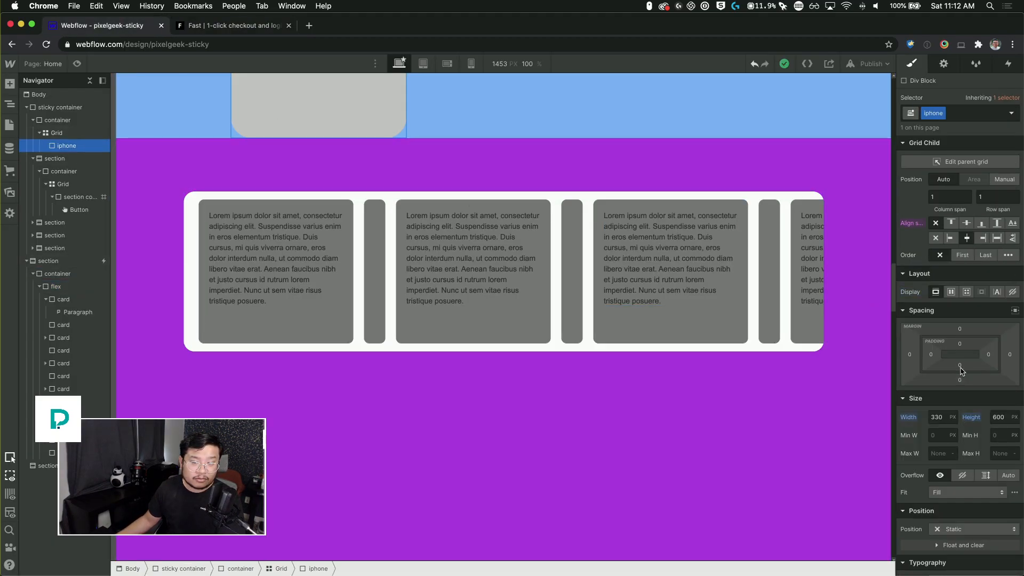
left_click_drag(964, 362, 963, 328)
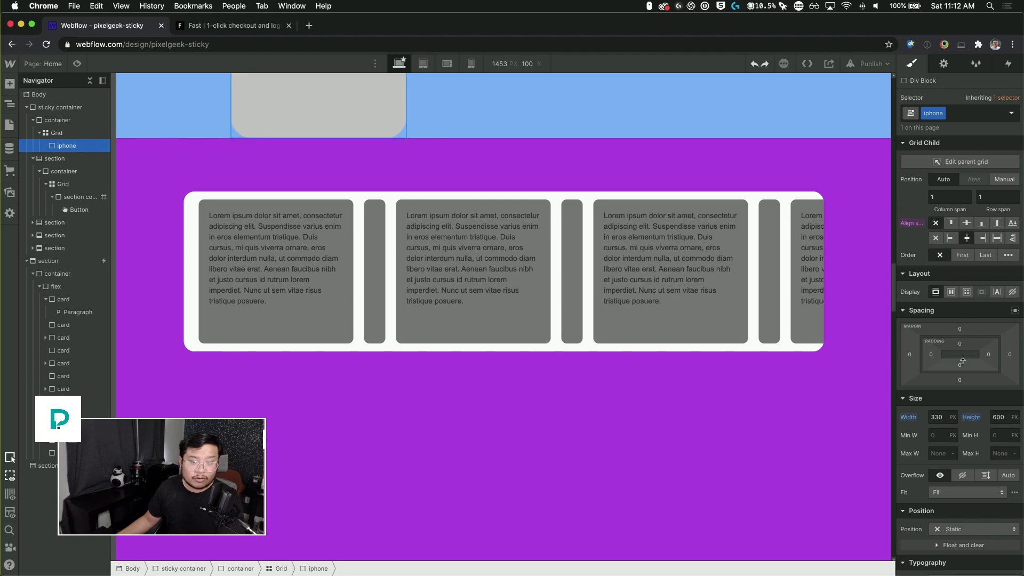
left_click_drag(963, 380, 962, 423)
scroll(739, 427, "up", 12)
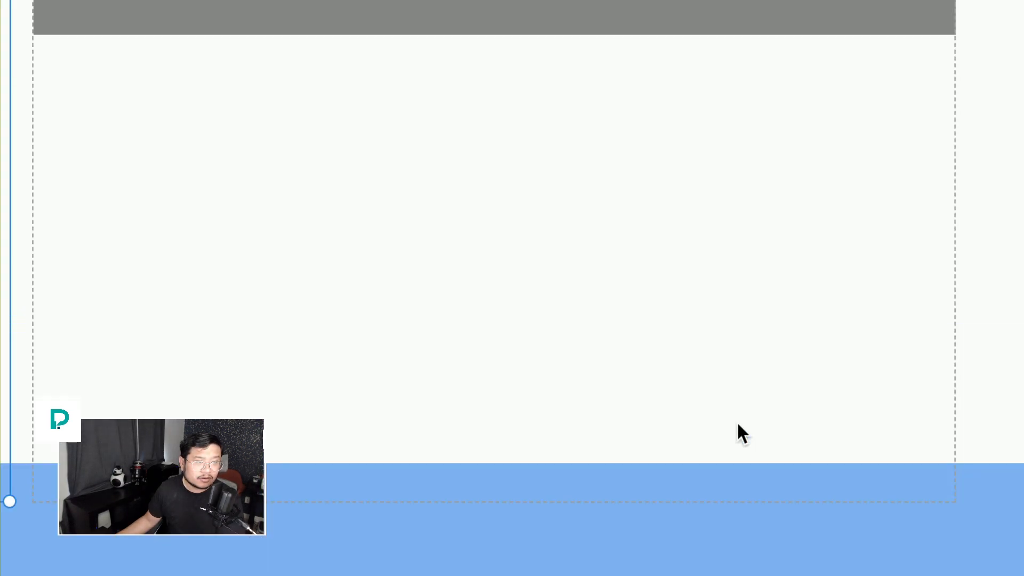
Step: Preview the page and scroll through the sections and the horizontally scrolling card row to check the sticky behaviour
scroll(737, 421, "down", 5)
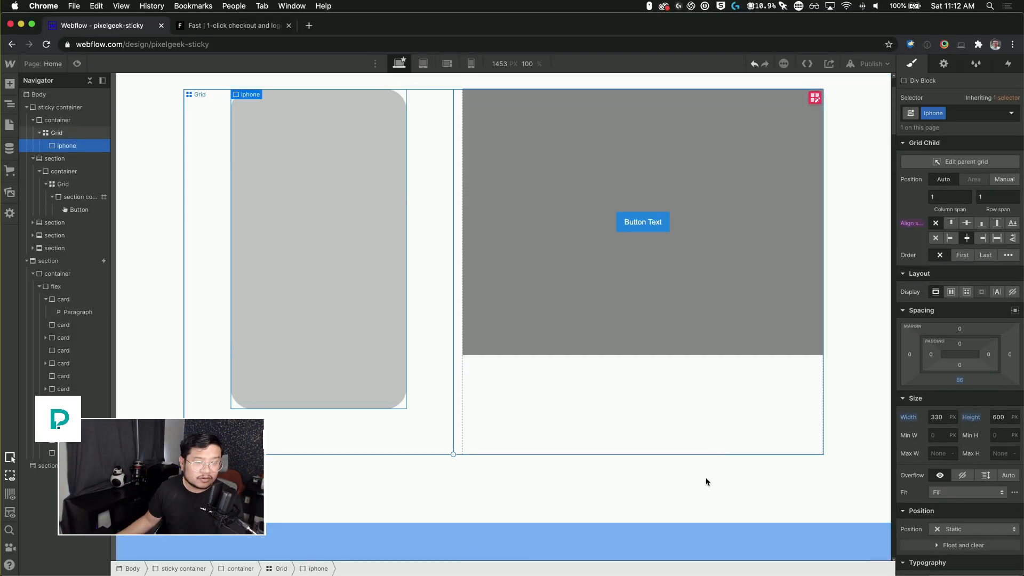
left_click(699, 487)
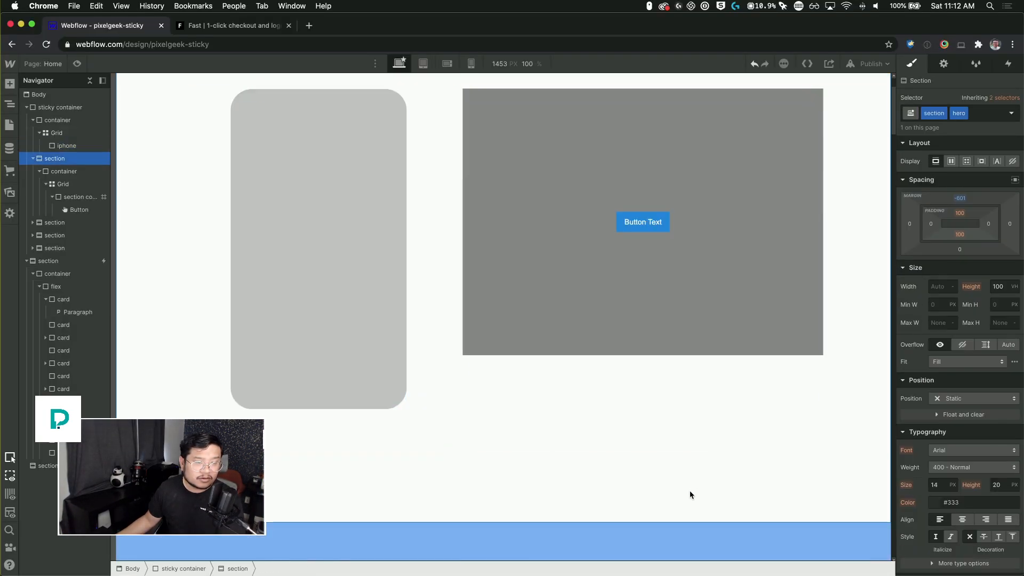
scroll(684, 486, "down", 7)
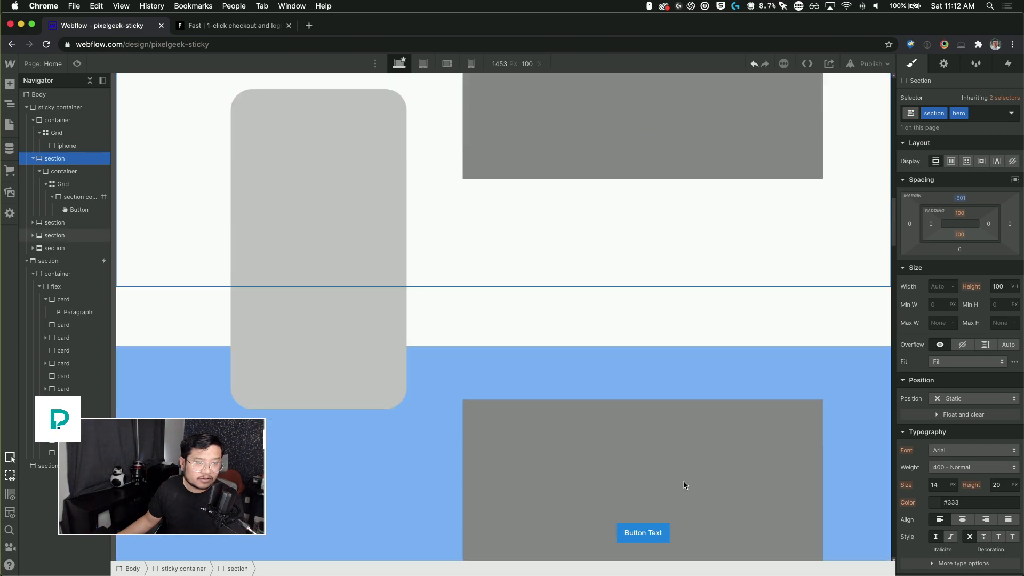
scroll(683, 482, "down", 5)
scroll(886, 309, "down", 5)
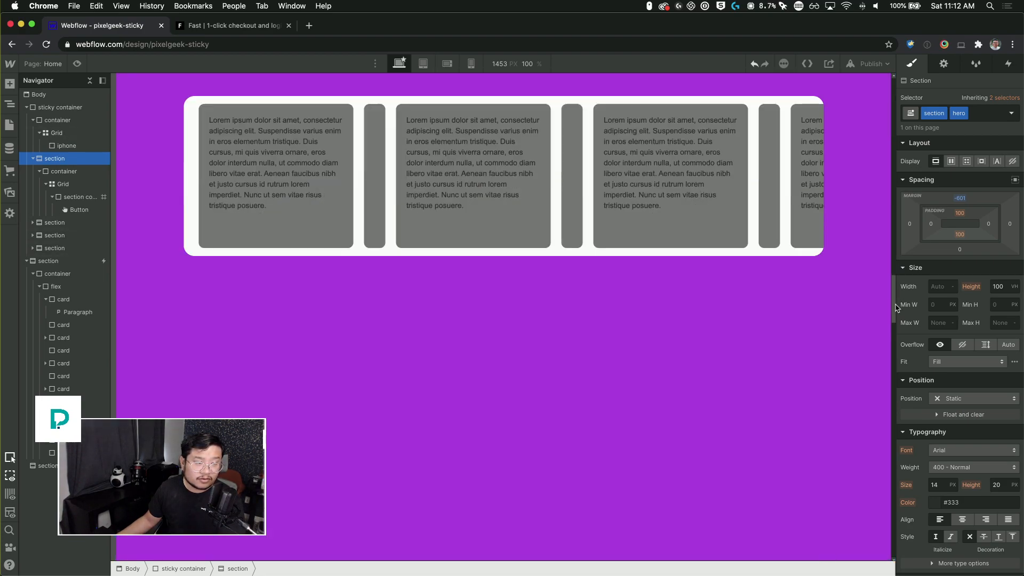
mouse_move(895, 302)
left_mouse_down()
mouse_move(898, 267)
mouse_move(903, 308)
left_mouse_up()
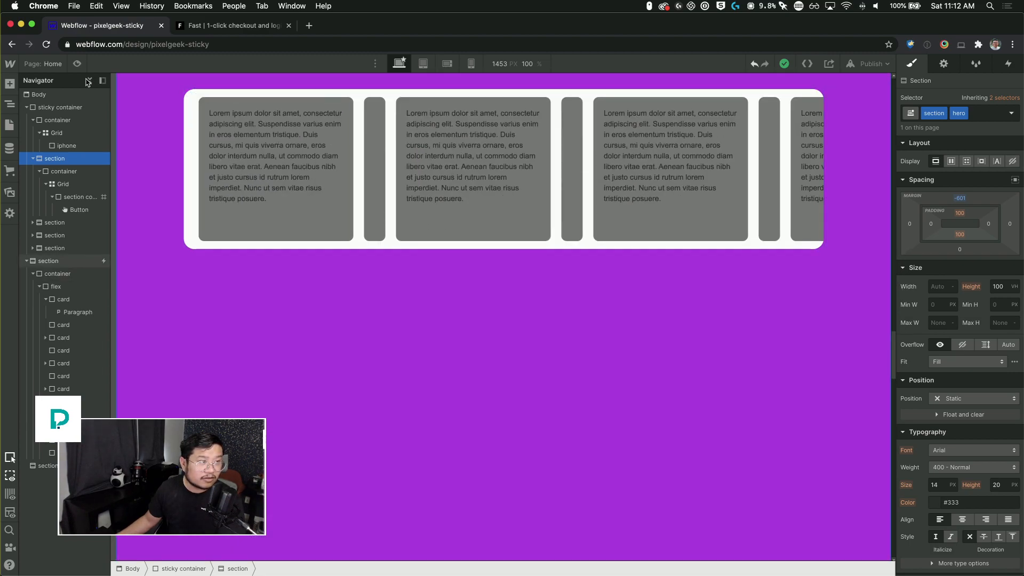
left_click(77, 64)
scroll(466, 328, "down", 1)
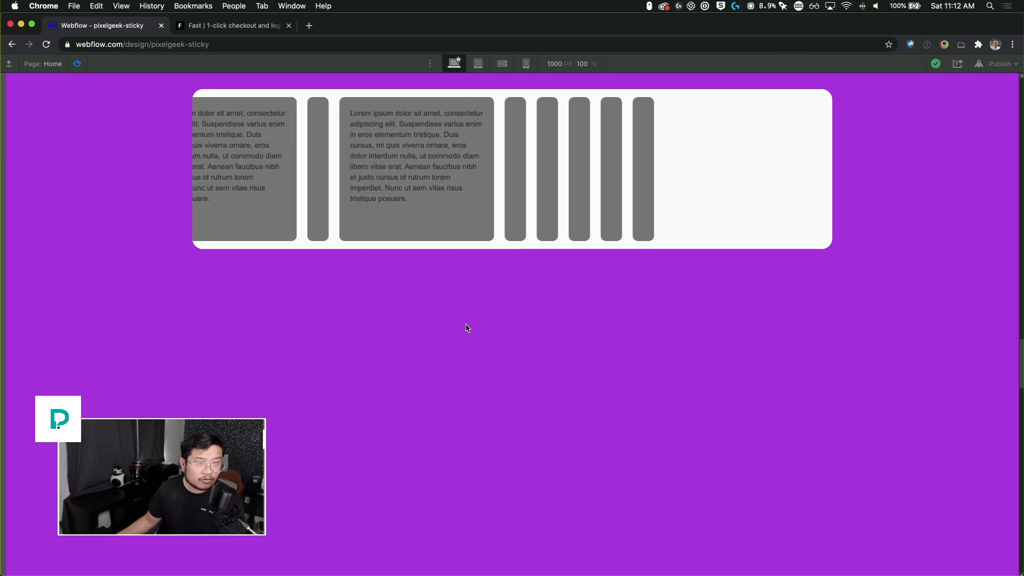
scroll(467, 327, "up", 5)
scroll(467, 328, "down", 4)
scroll(467, 327, "up", 3)
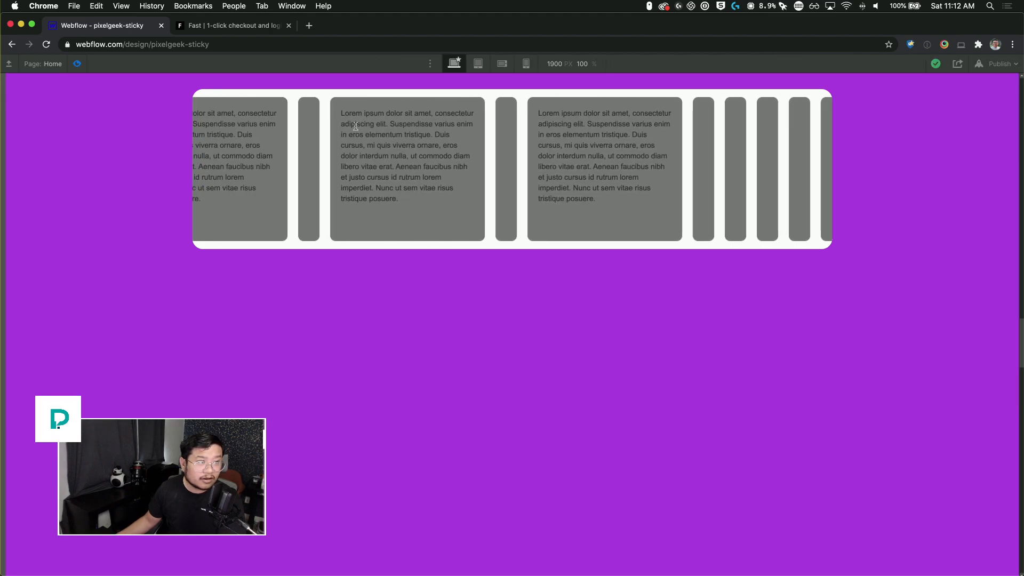
Step: Switch to the fast.co tab and scroll through its testimonial slider section
left_click(238, 31)
scroll(499, 429, "down", 10)
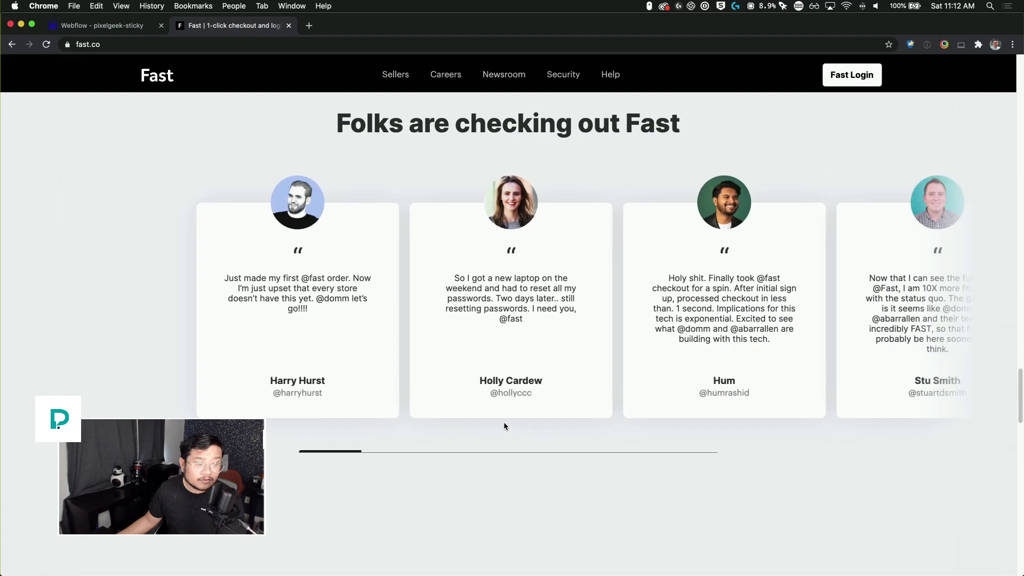
scroll(504, 421, "down", 5)
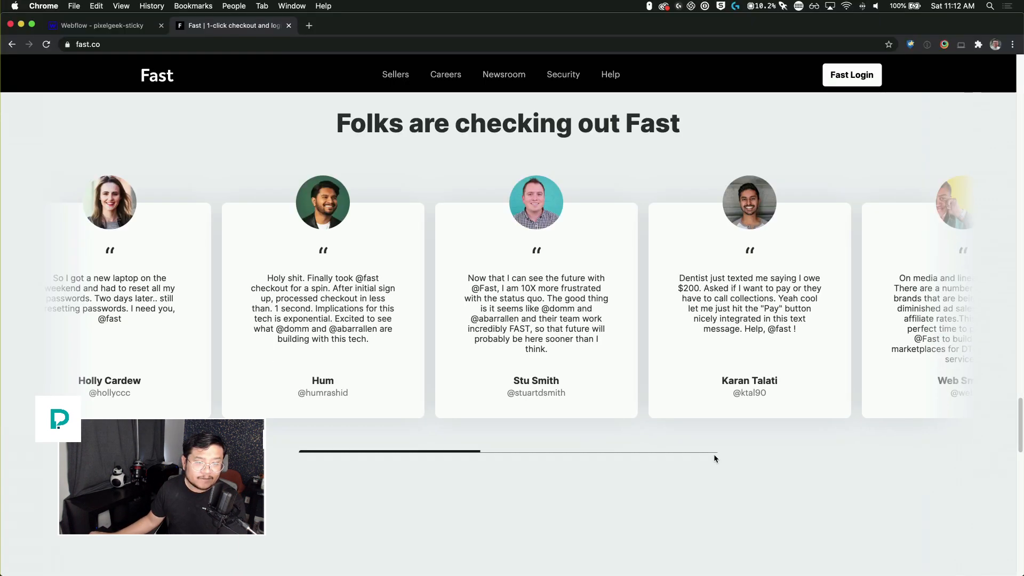
scroll(638, 437, "down", 5)
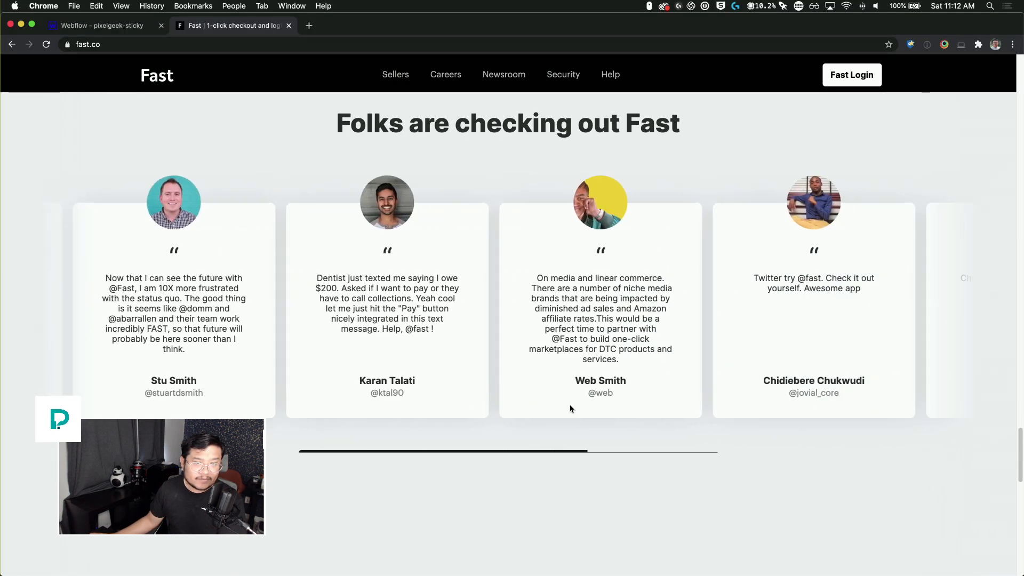
scroll(569, 404, "down", 5)
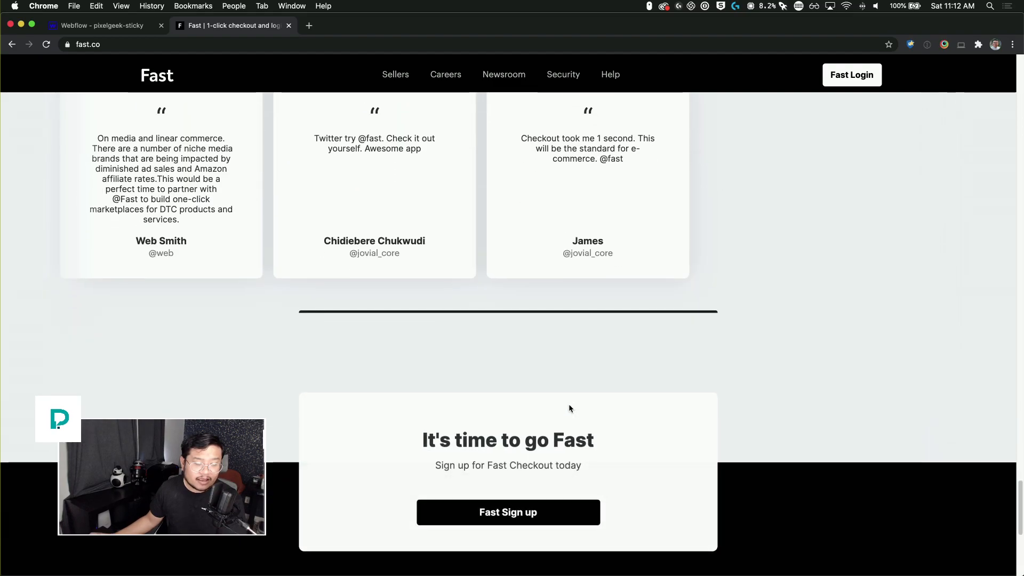
scroll(569, 413, "down", 1)
Step: Open the browser's developer tools on fast.co, dock them to the side, and turn on the device toolbar
right_click(817, 158)
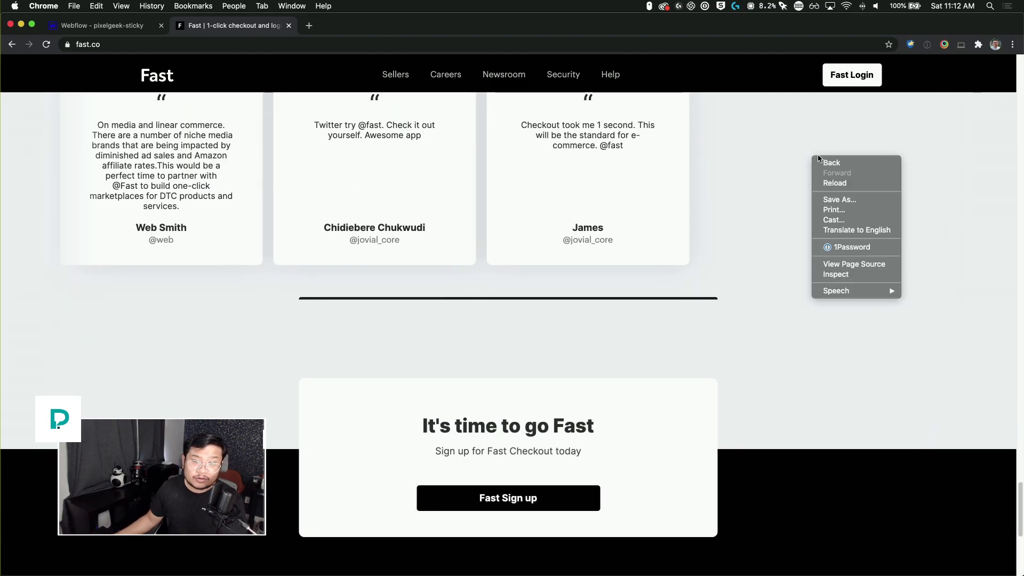
left_click(863, 277)
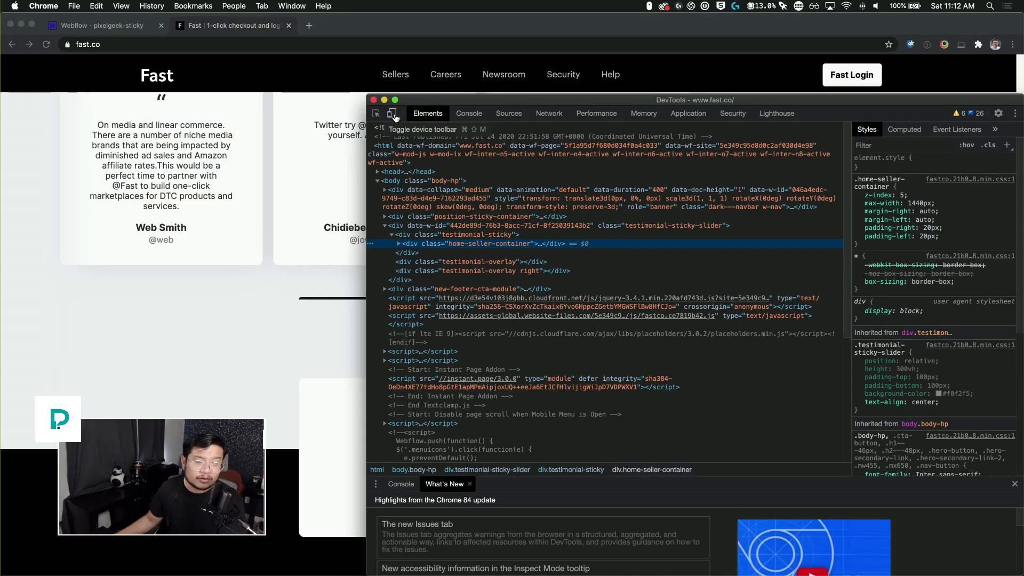
left_click(392, 114)
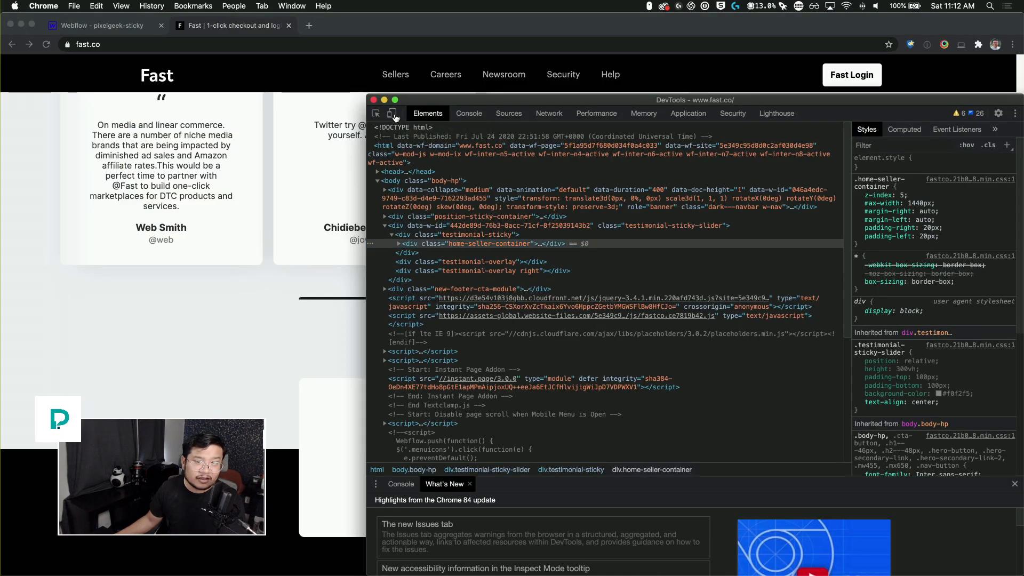
left_click(1014, 114)
left_click(983, 134)
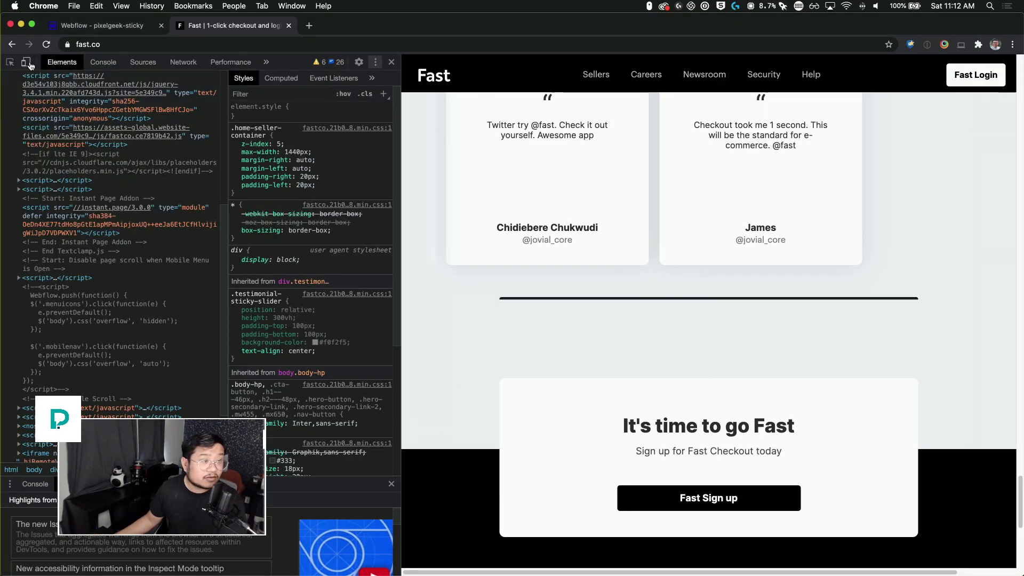
left_click(25, 63)
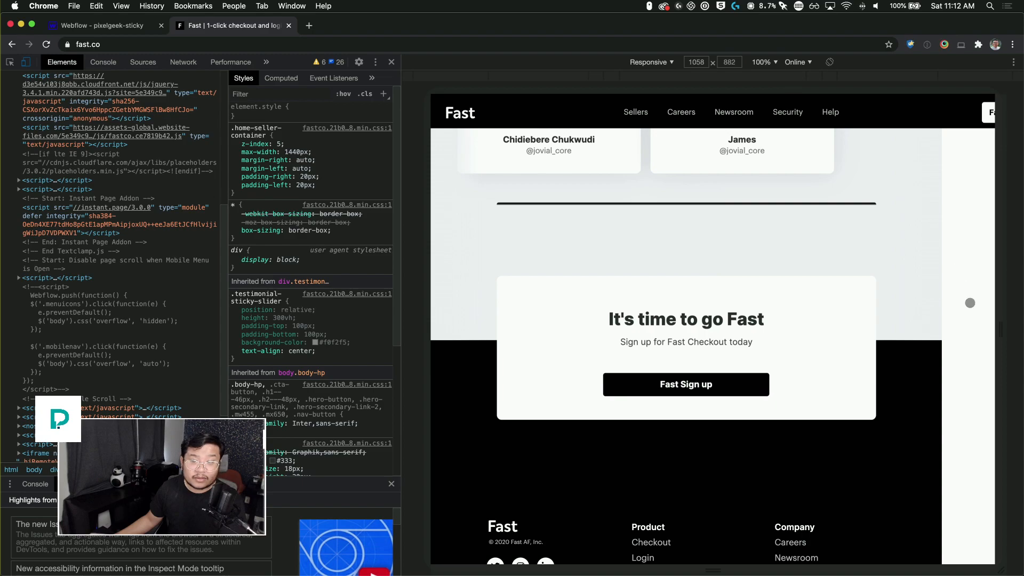
Step: Narrow the responsive viewport to about 827 px and scroll through fast.co to study its tablet layout
left_click_drag(1002, 330, 939, 334)
scroll(755, 352, "up", 5)
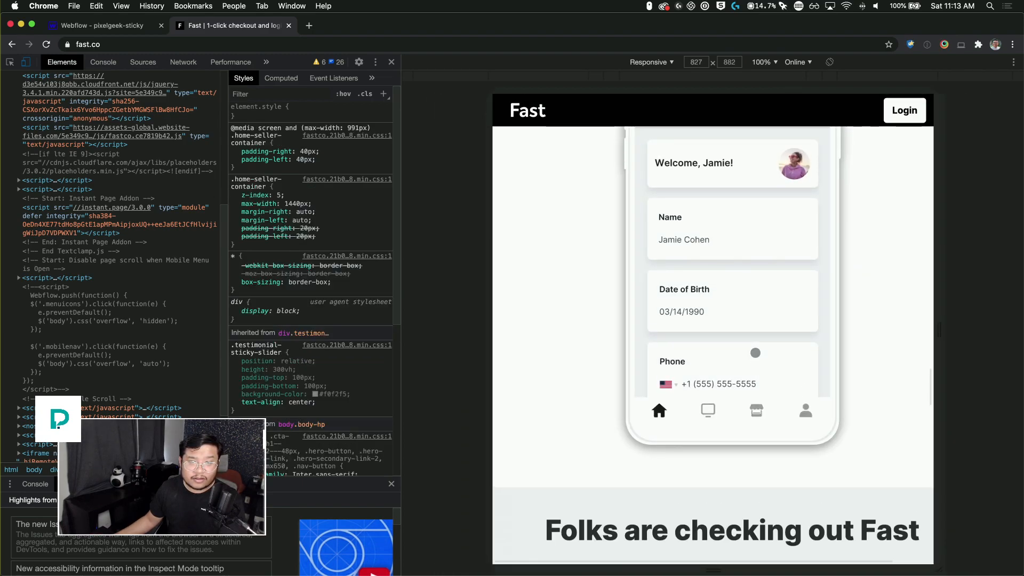
scroll(755, 353, "up", 20)
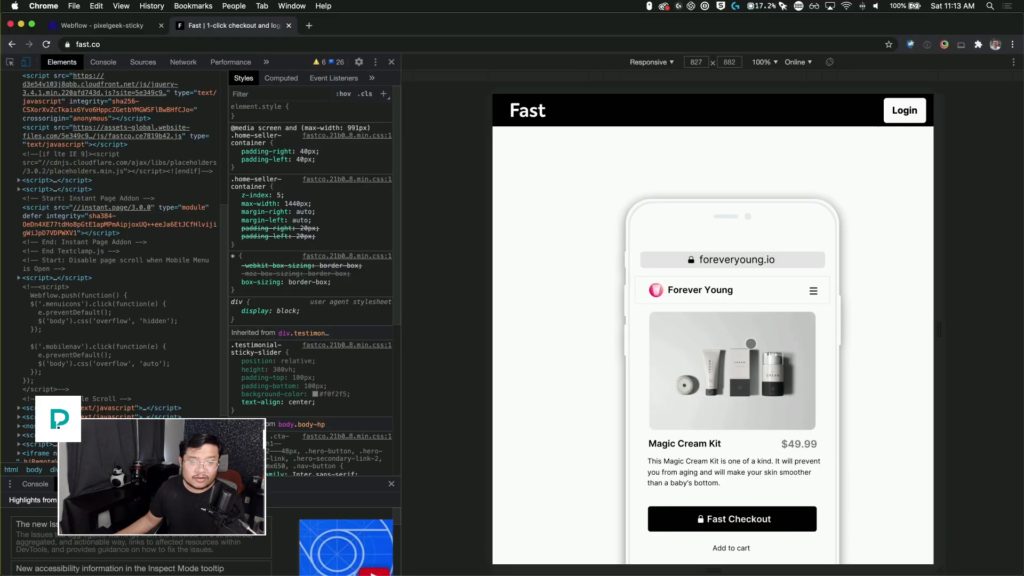
scroll(751, 344, "up", 15)
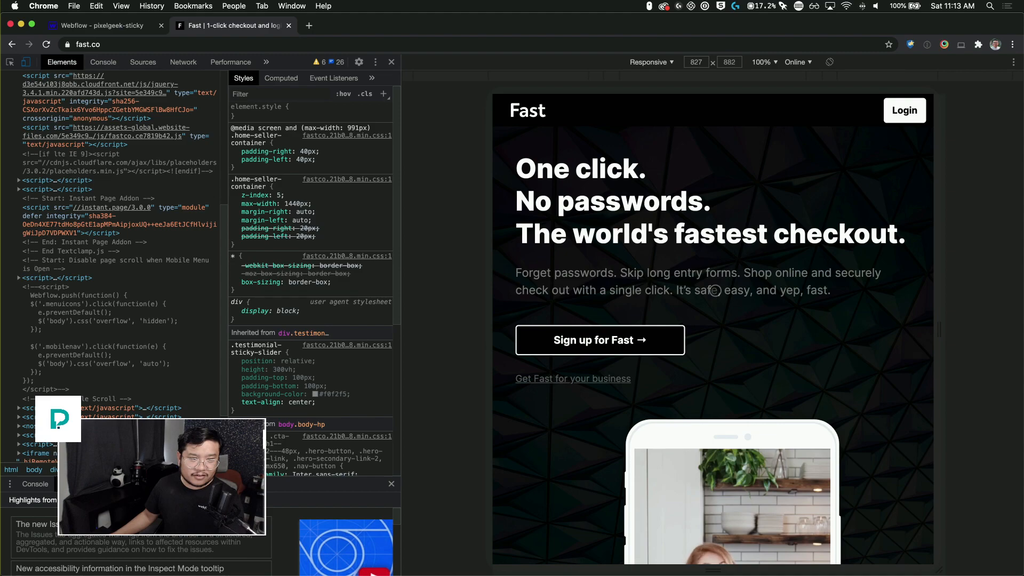
scroll(715, 291, "down", 5)
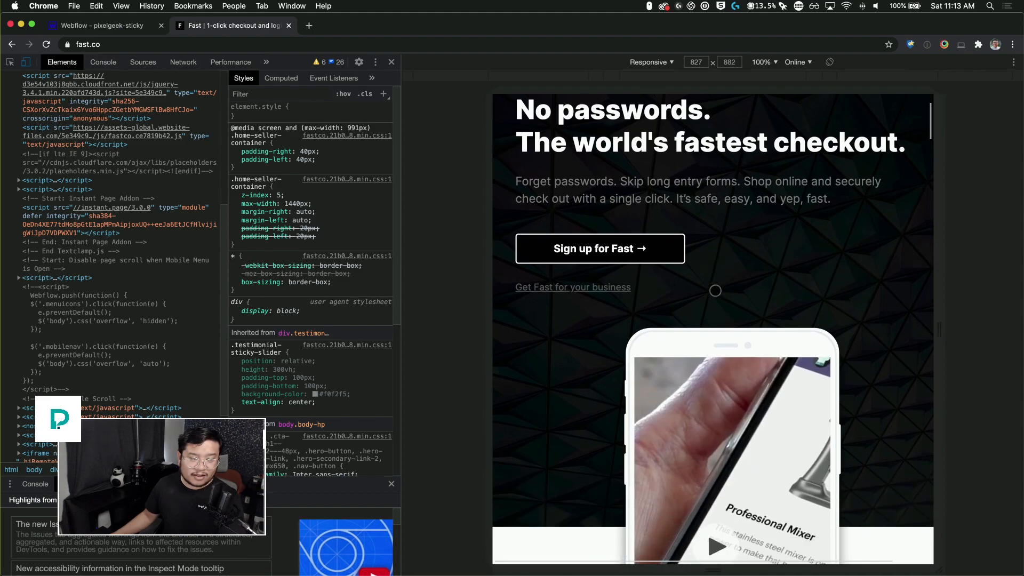
scroll(715, 291, "down", 8)
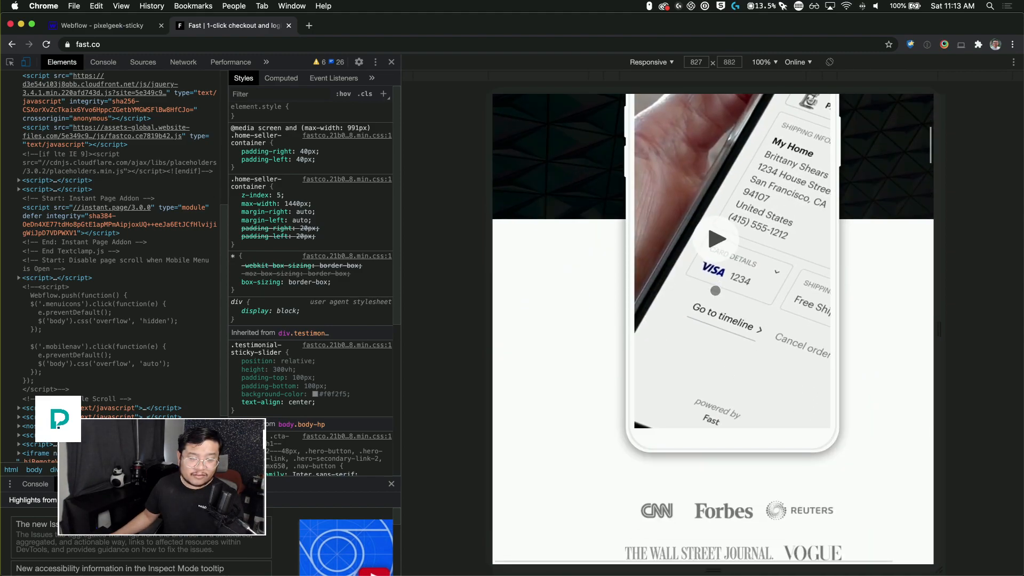
scroll(715, 290, "down", 5)
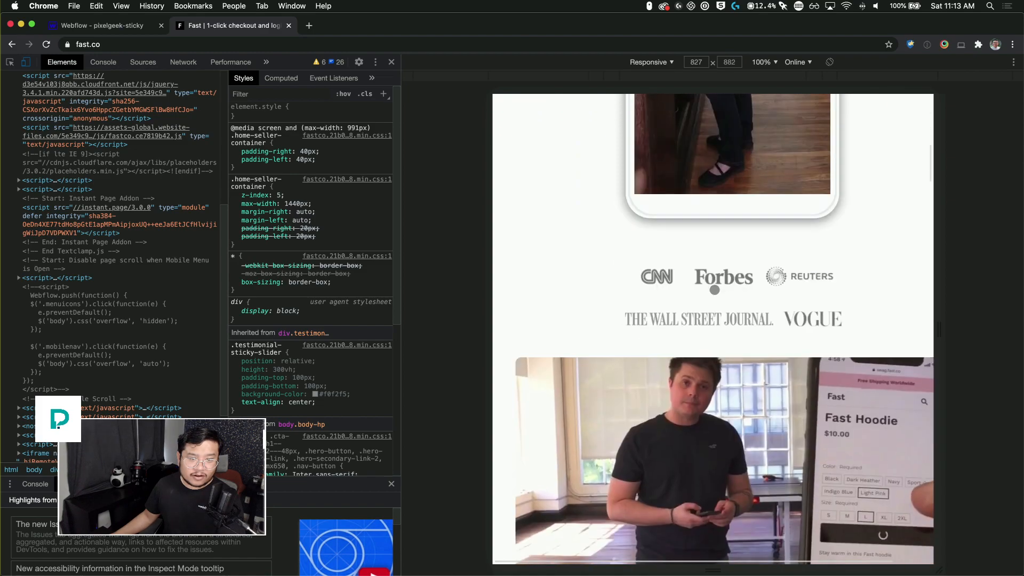
scroll(715, 289, "down", 8)
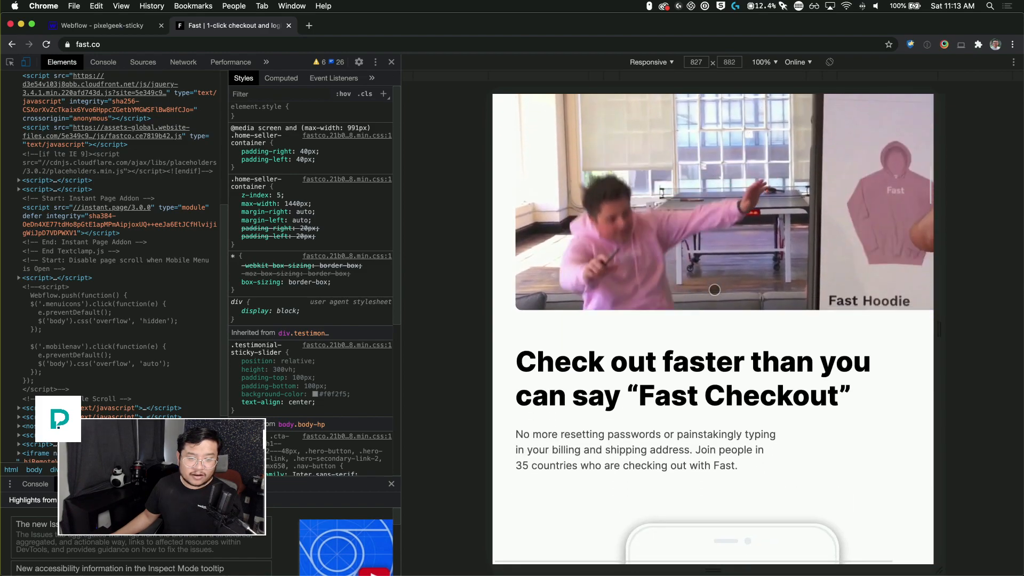
scroll(715, 289, "down", 10)
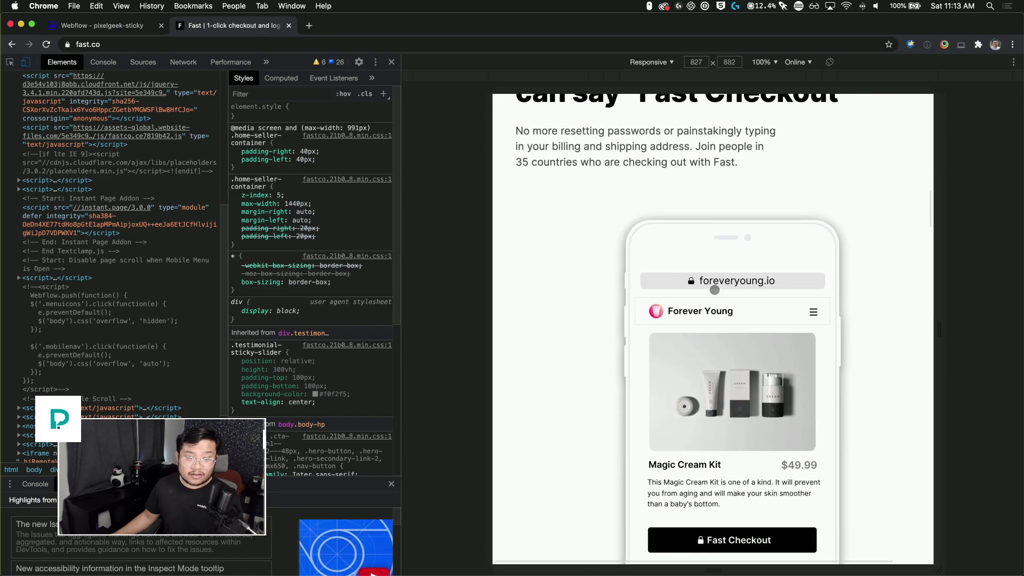
scroll(715, 290, "down", 1)
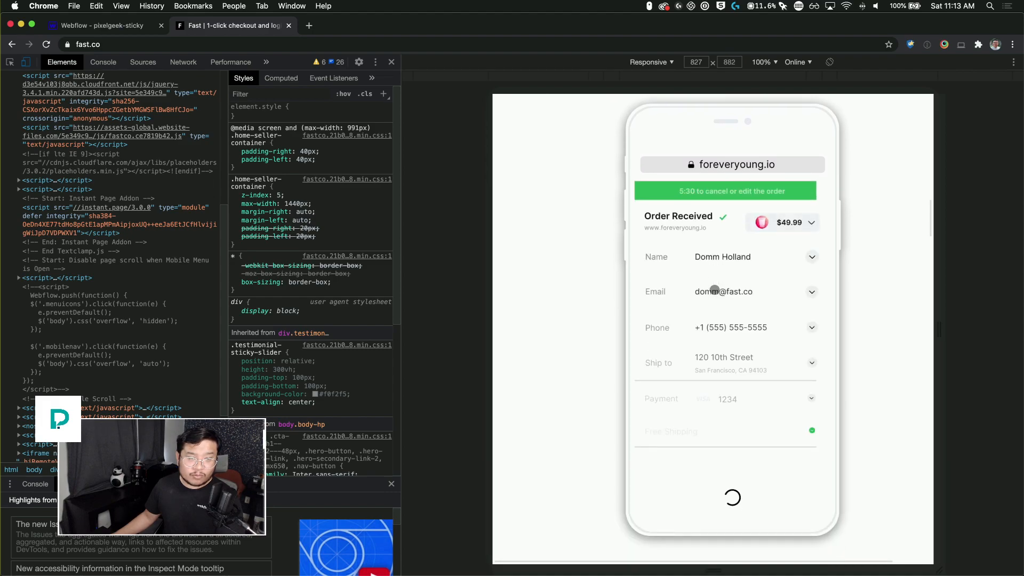
scroll(715, 290, "down", 15)
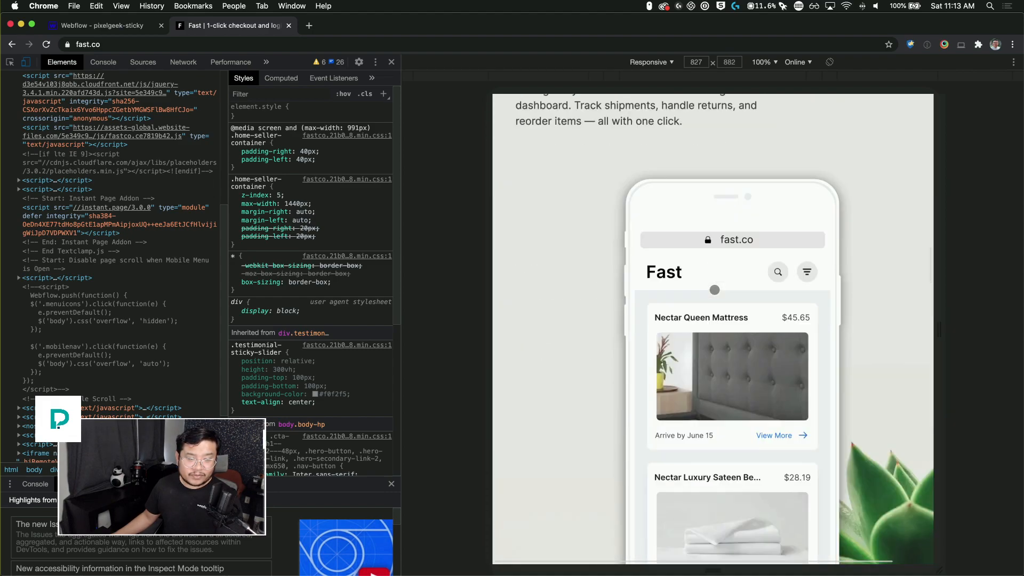
scroll(715, 290, "down", 15)
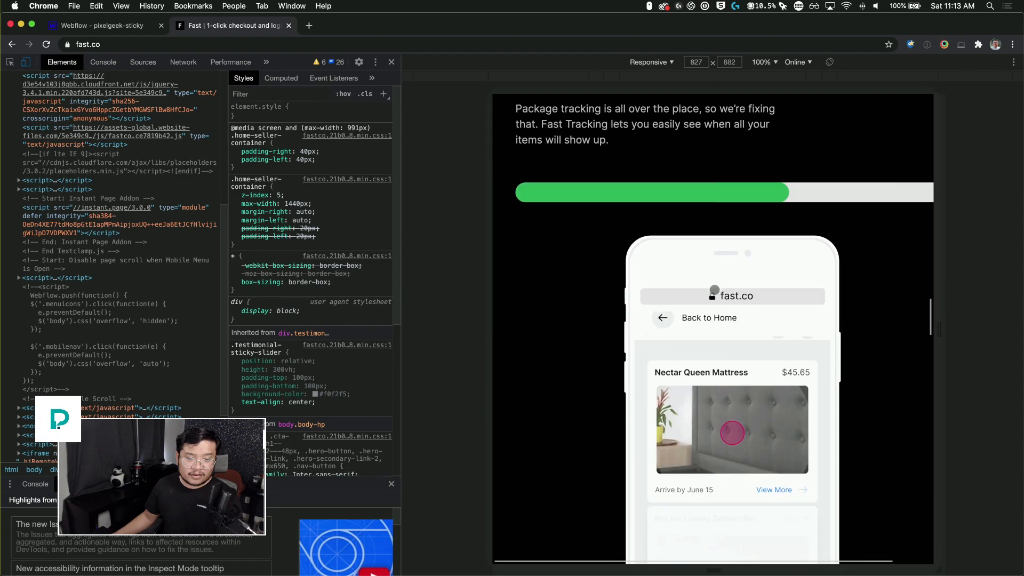
scroll(715, 290, "down", 5)
scroll(715, 290, "down", 15)
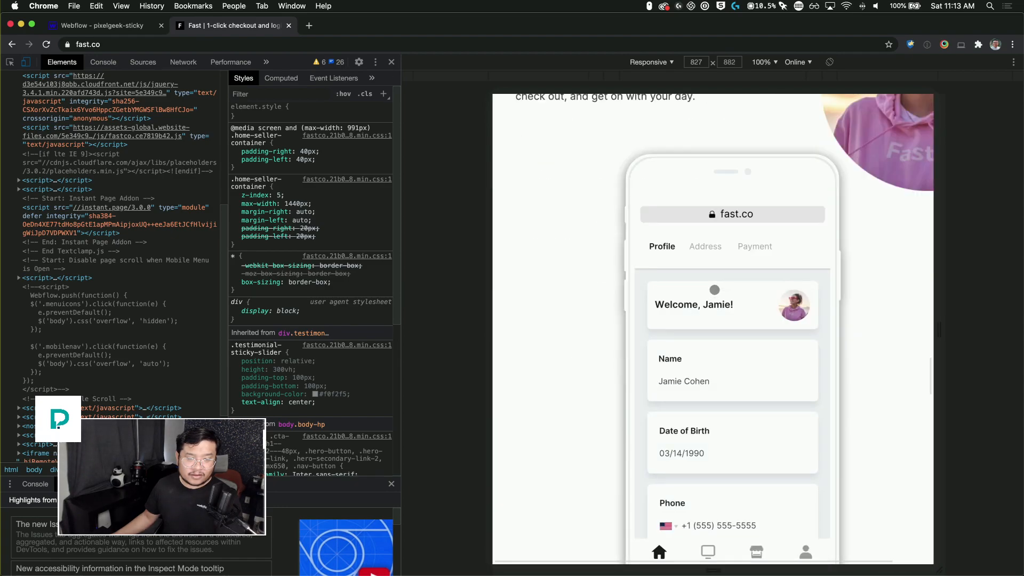
scroll(715, 290, "down", 15)
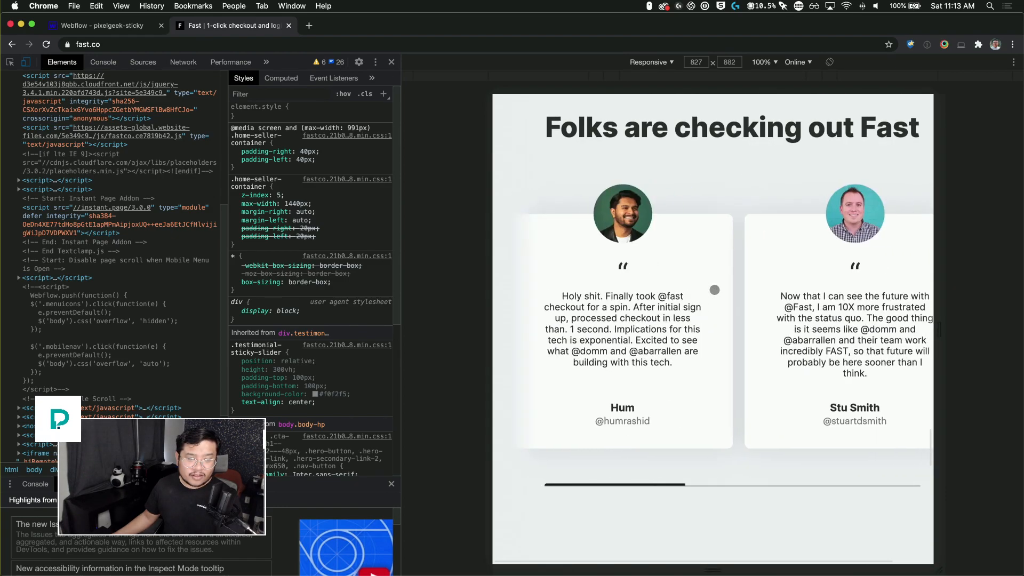
scroll(715, 289, "down", 10)
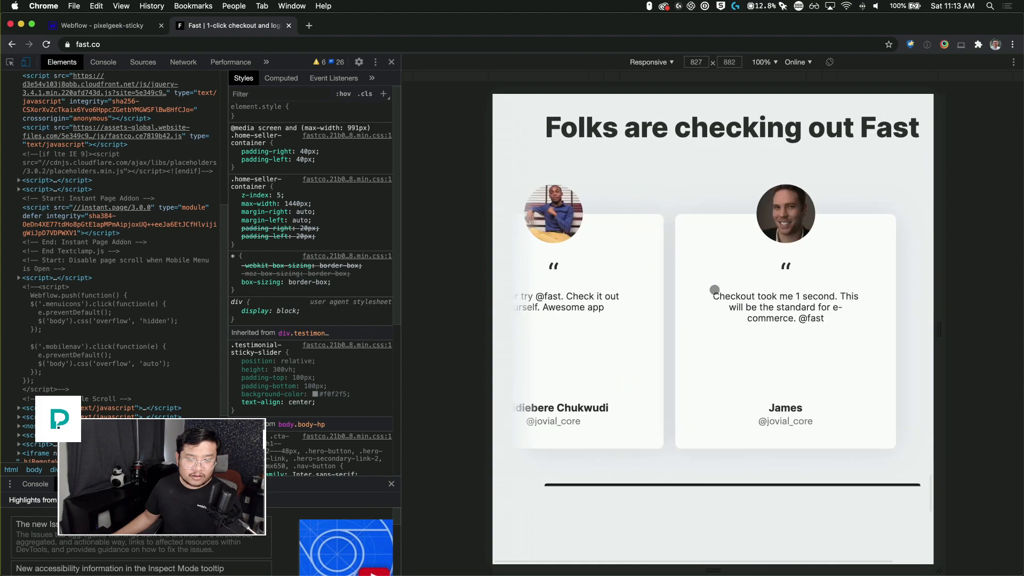
Step: Narrow the responsive viewport to about 534 px and scroll through fast.co to study its mobile layout
left_click_drag(937, 332, 860, 331)
scroll(782, 361, "up", 8)
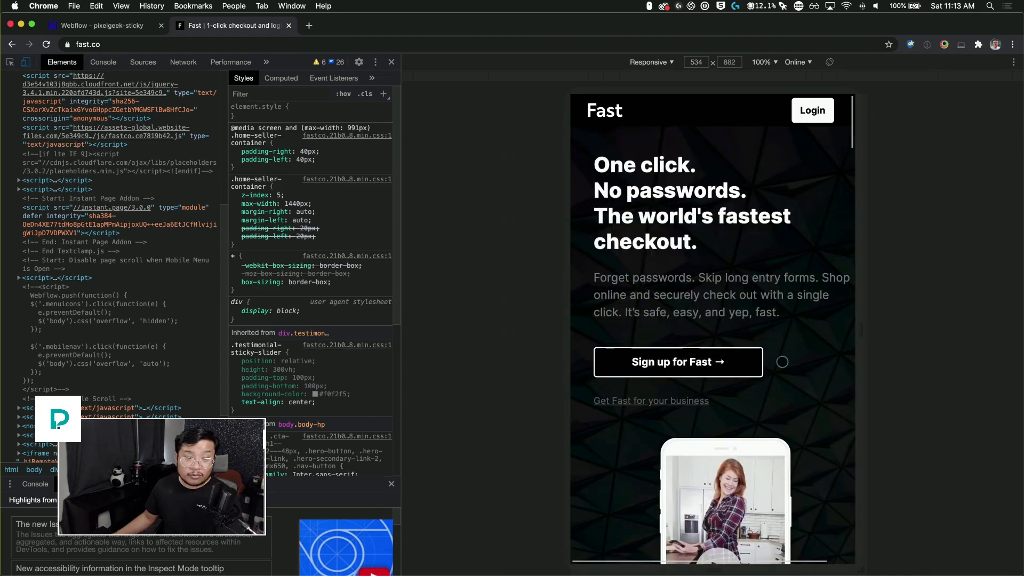
scroll(782, 361, "down", 10)
scroll(782, 361, "down", 10)
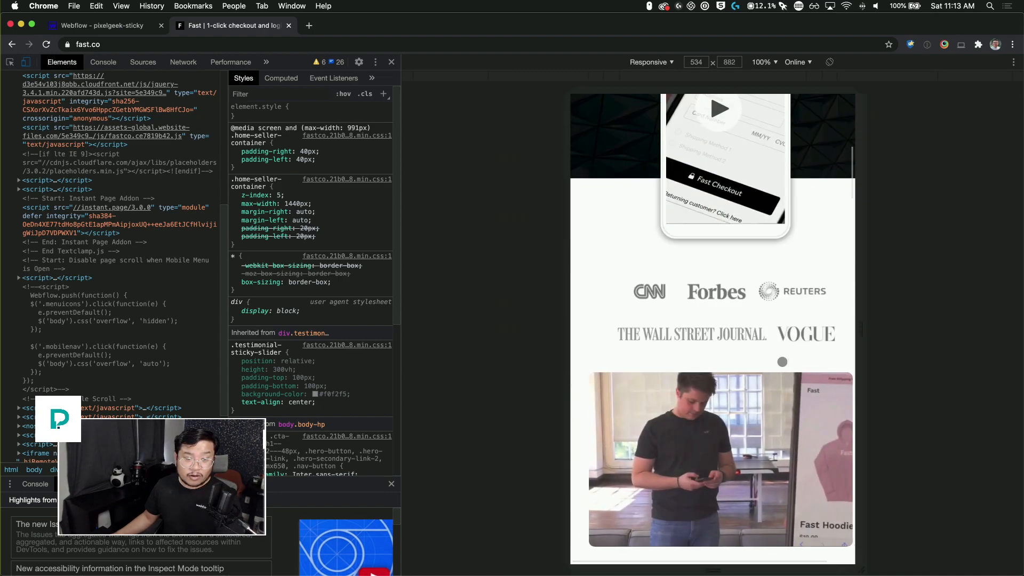
scroll(783, 362, "down", 10)
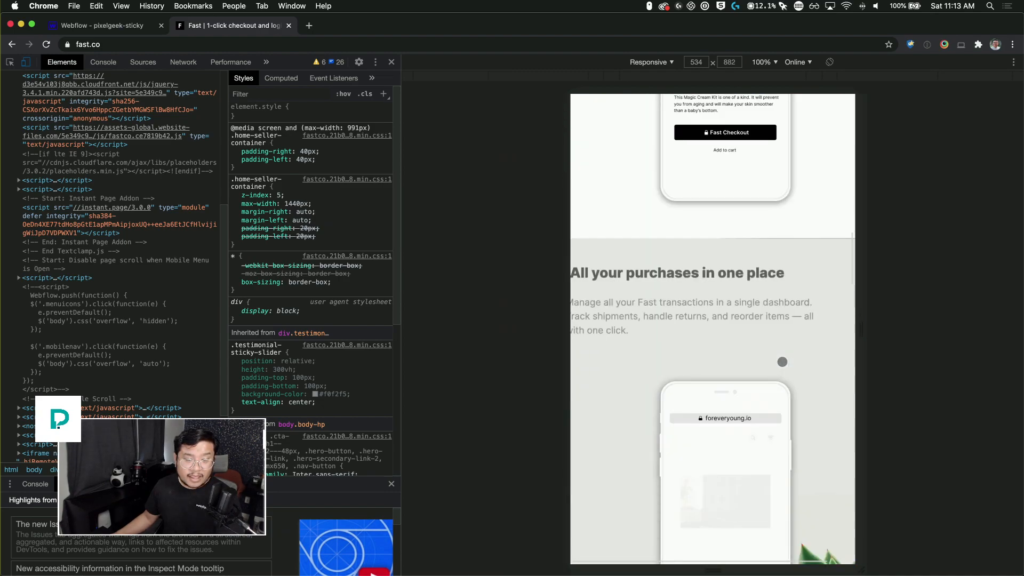
scroll(782, 362, "down", 3)
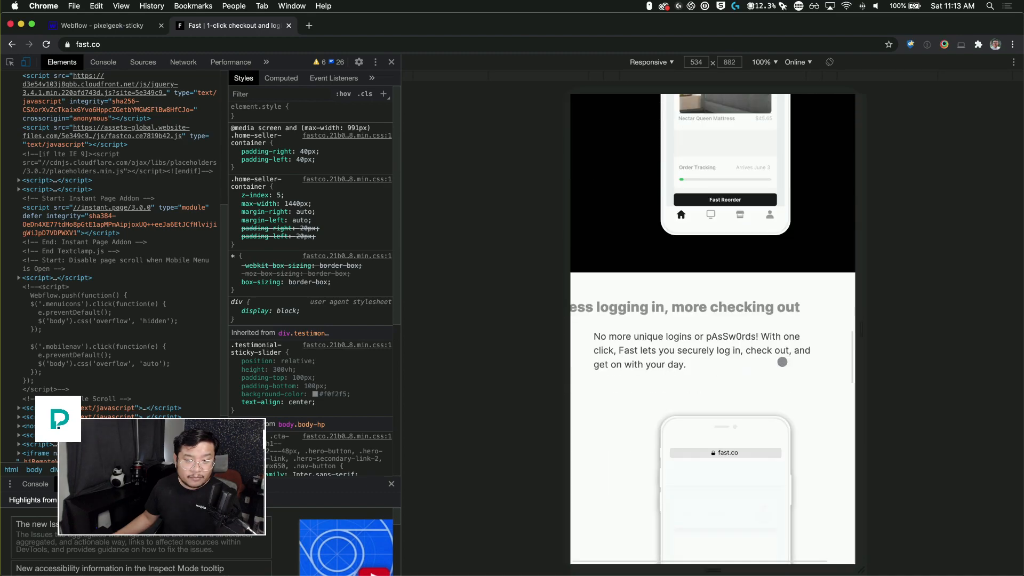
scroll(782, 361, "down", 10)
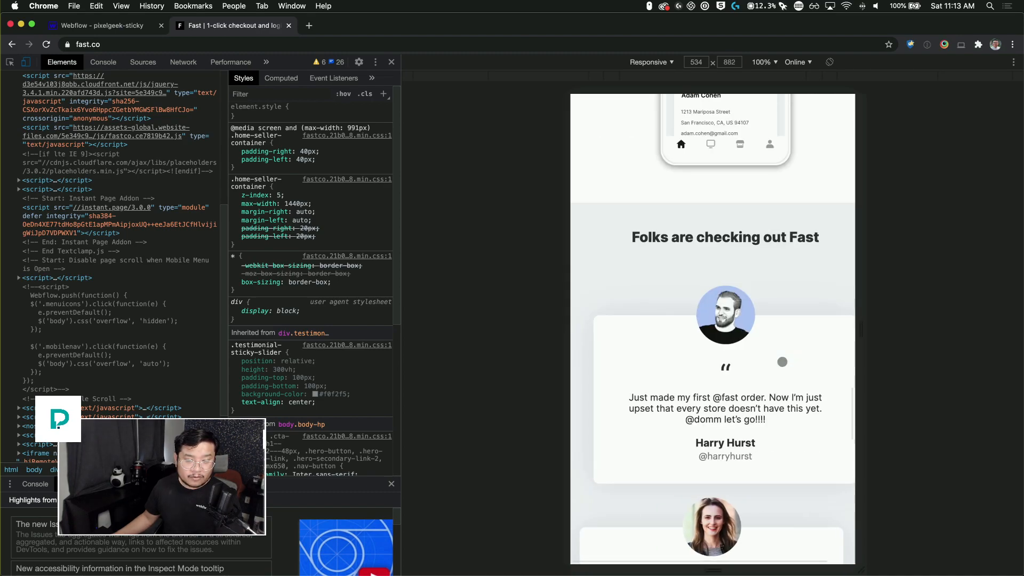
Step: Scroll through fast.co's stacked testimonial cards down to the closing sign-up section and footer in the mobile view
scroll(782, 362, "down", 5)
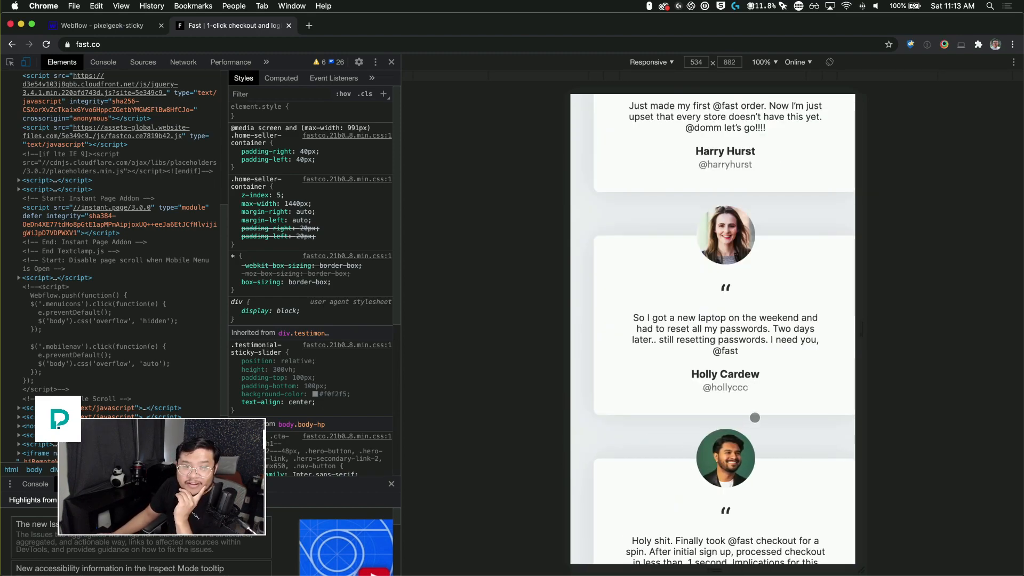
scroll(755, 418, "down", 3)
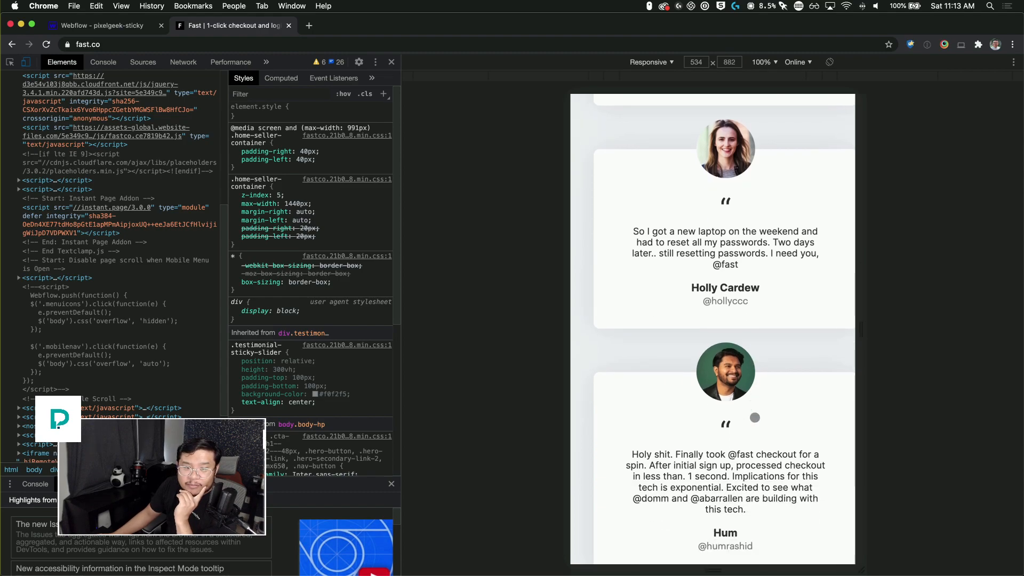
scroll(755, 418, "down", 3)
scroll(755, 417, "down", 3)
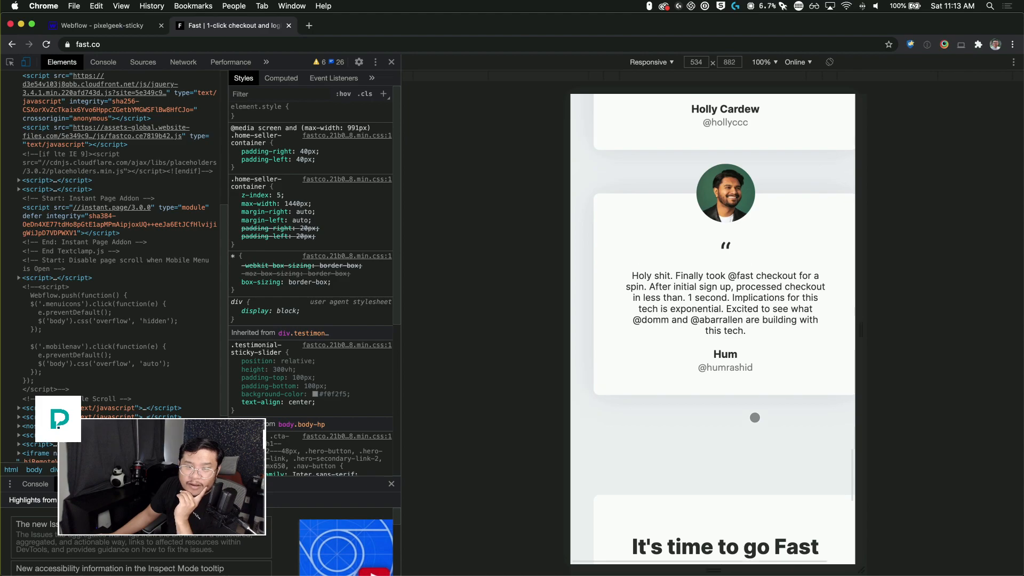
scroll(755, 417, "up", 5)
scroll(755, 417, "up", 2)
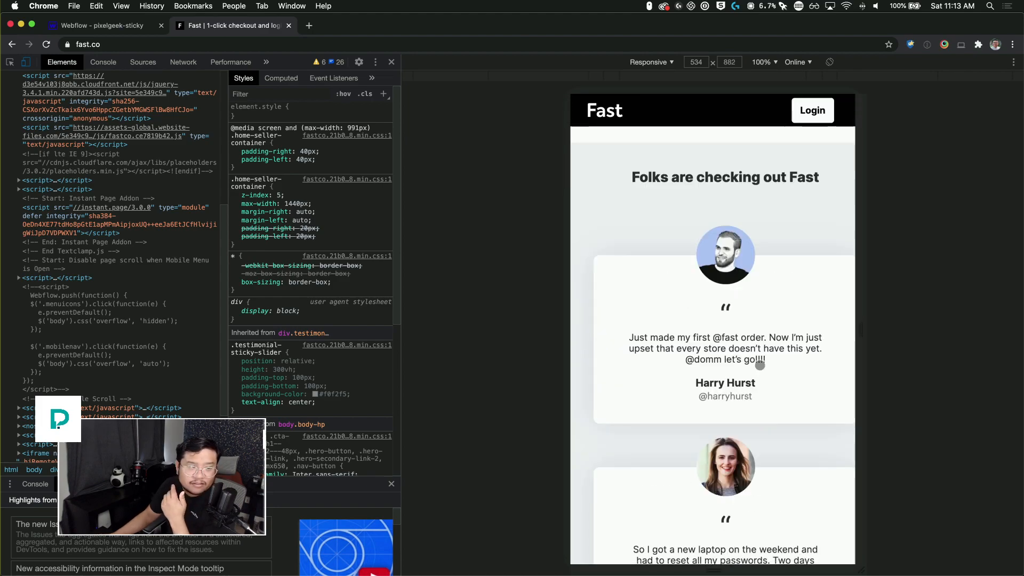
scroll(760, 365, "down", 4)
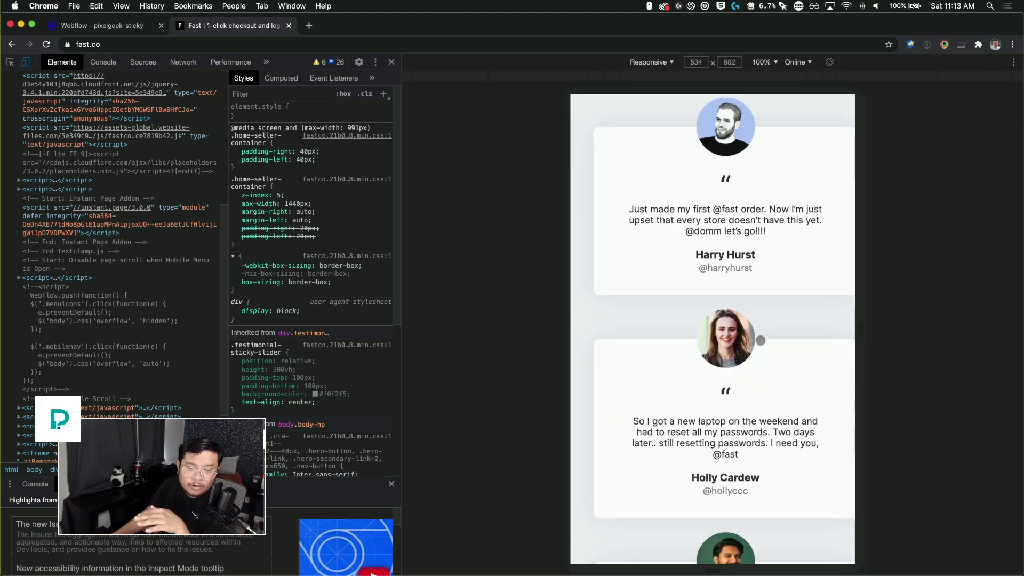
scroll(760, 340, "down", 1)
scroll(760, 342, "down", 5)
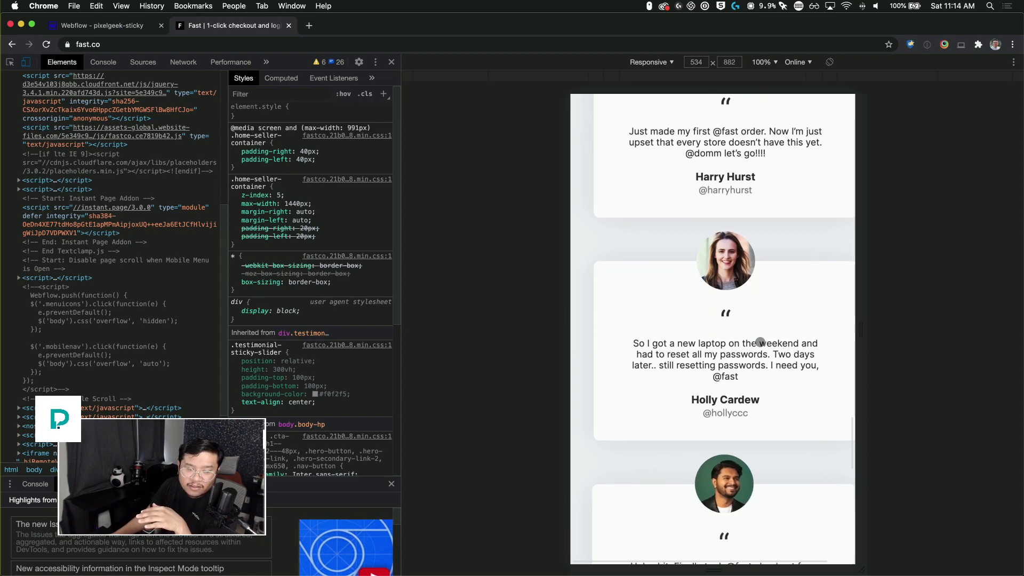
scroll(760, 342, "down", 10)
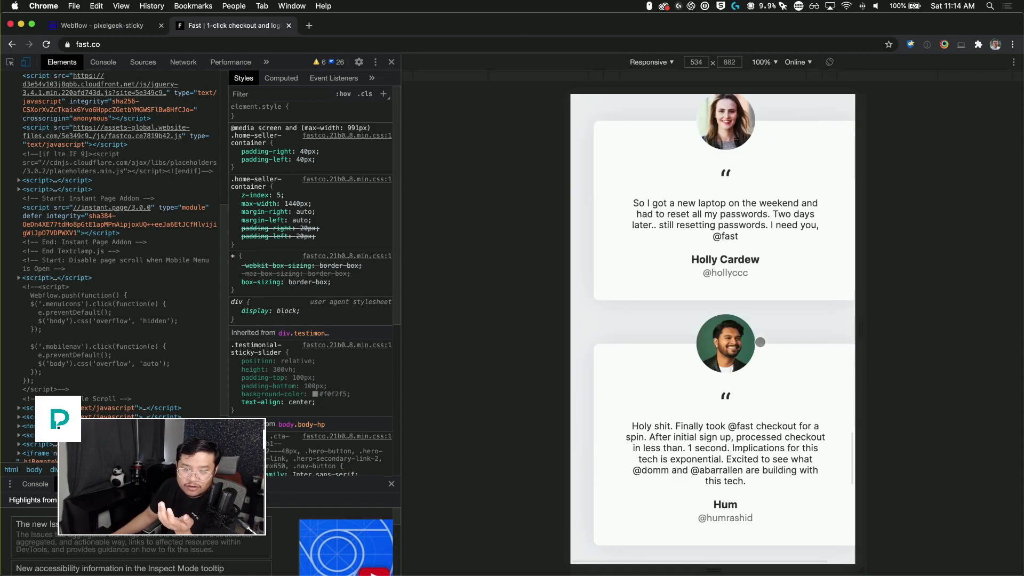
scroll(760, 342, "down", 2)
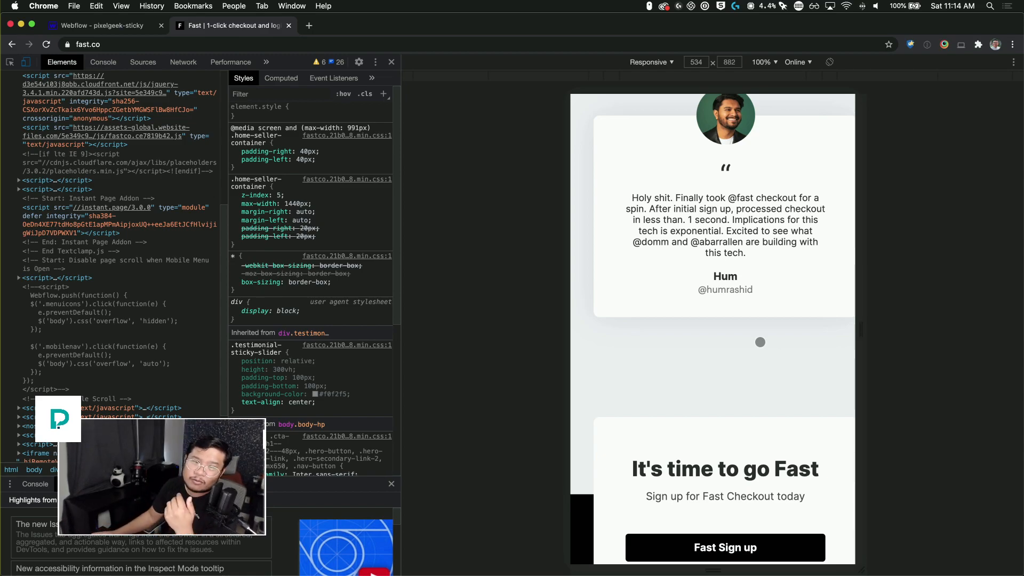
scroll(760, 342, "down", 5)
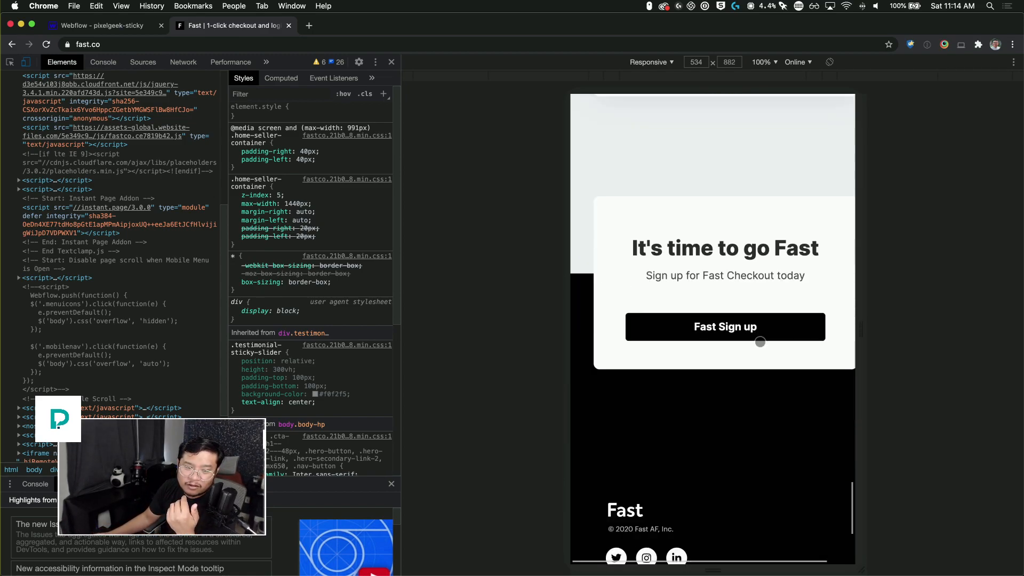
scroll(760, 340, "down", 5)
scroll(760, 341, "up", 20)
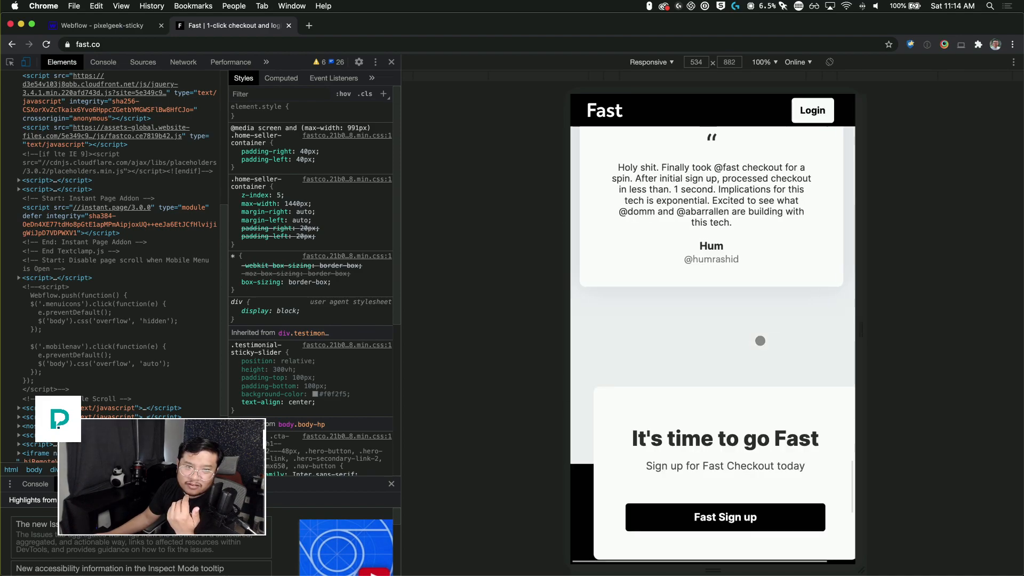
Step: Scroll back to the top of fast.co and down again to re-examine how the testimonial cards stack on mobile
scroll(761, 341, "down", 5)
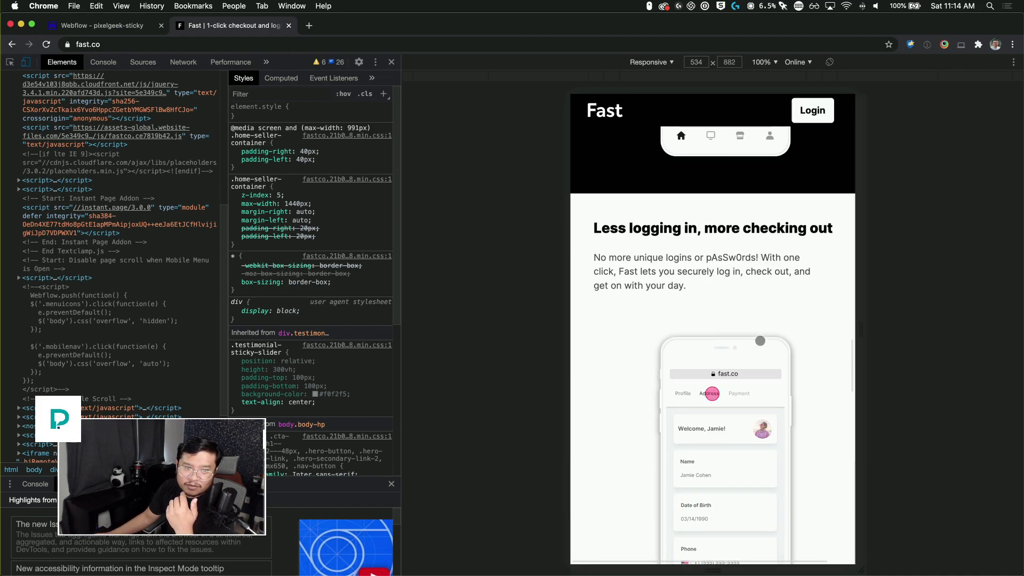
scroll(761, 340, "up", 20)
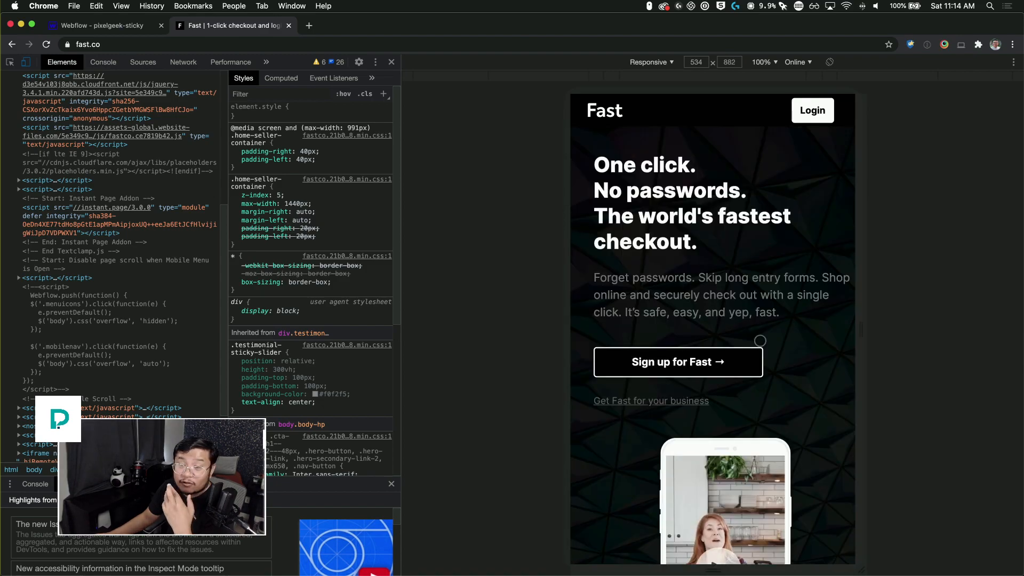
scroll(760, 340, "down", 15)
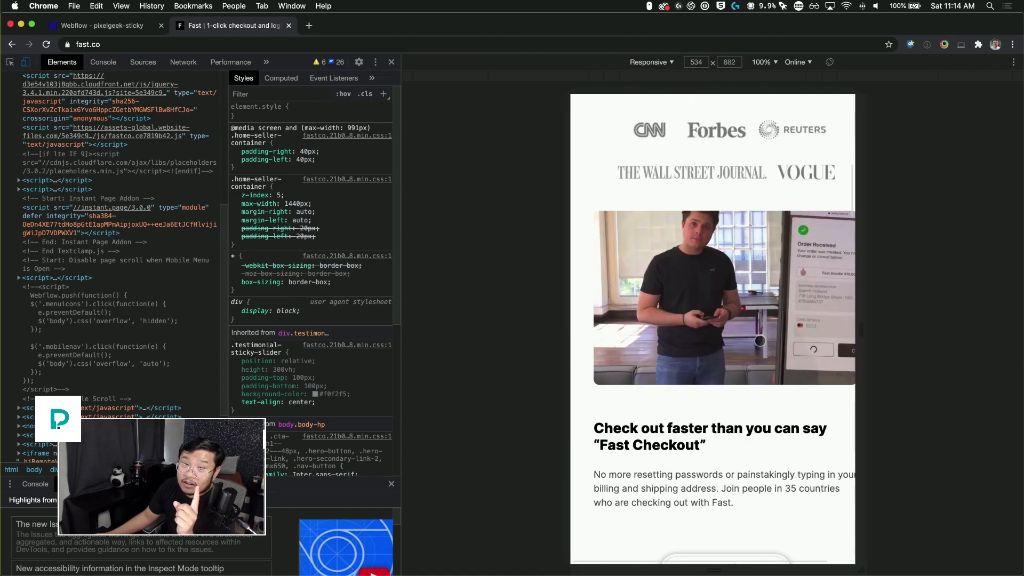
scroll(760, 340, "down", 15)
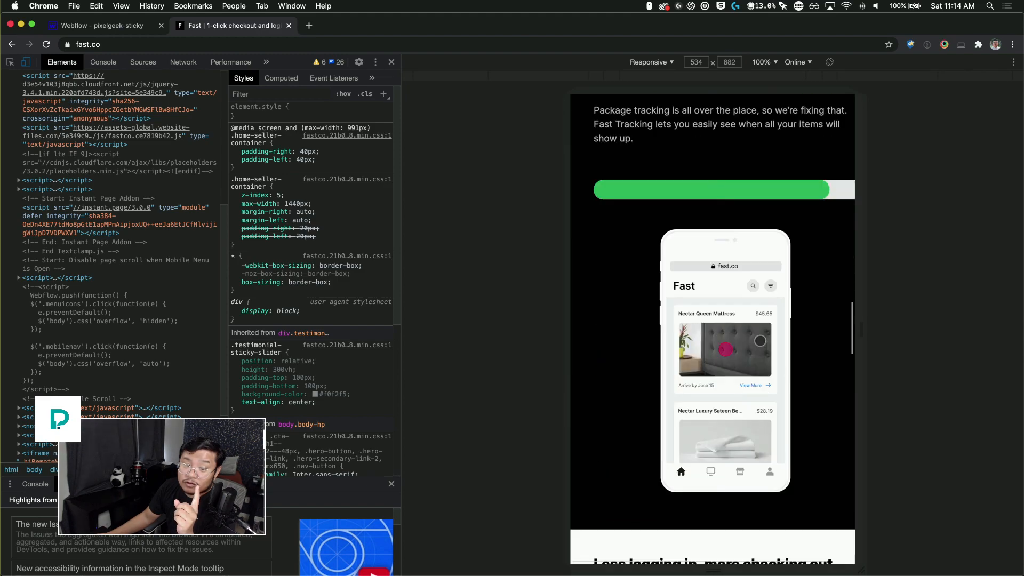
scroll(760, 341, "down", 15)
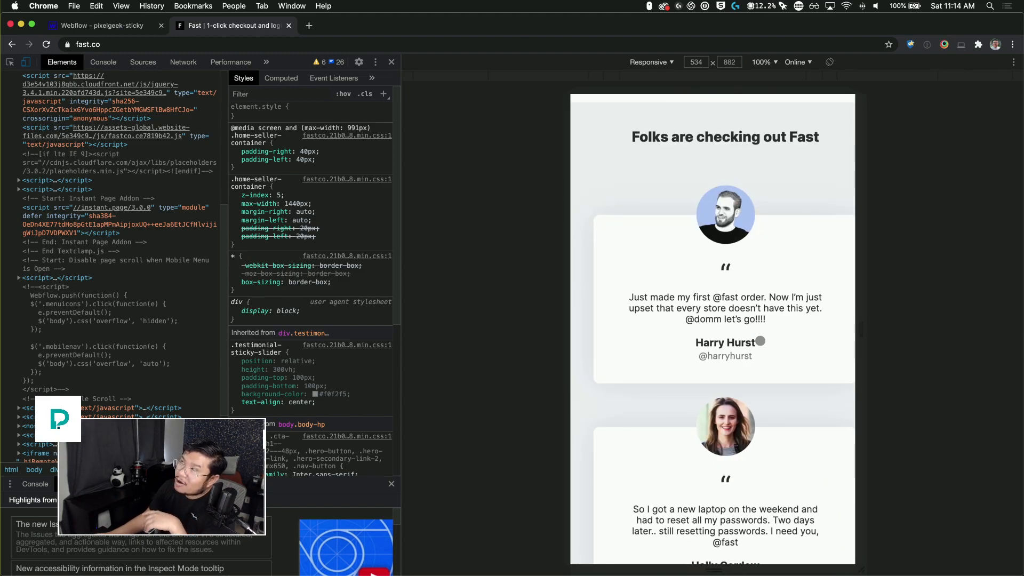
scroll(760, 341, "down", 3)
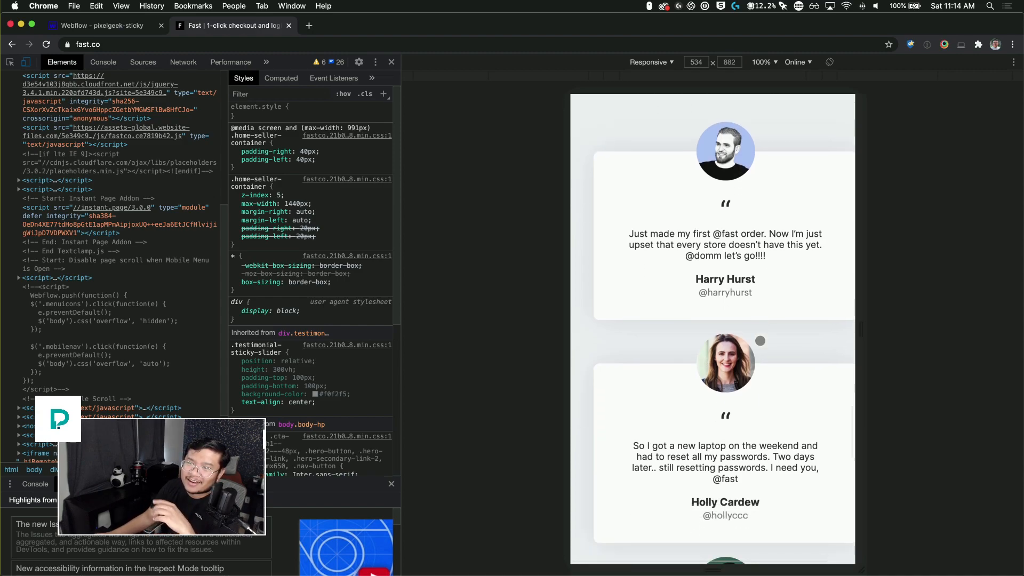
scroll(760, 340, "down", 2)
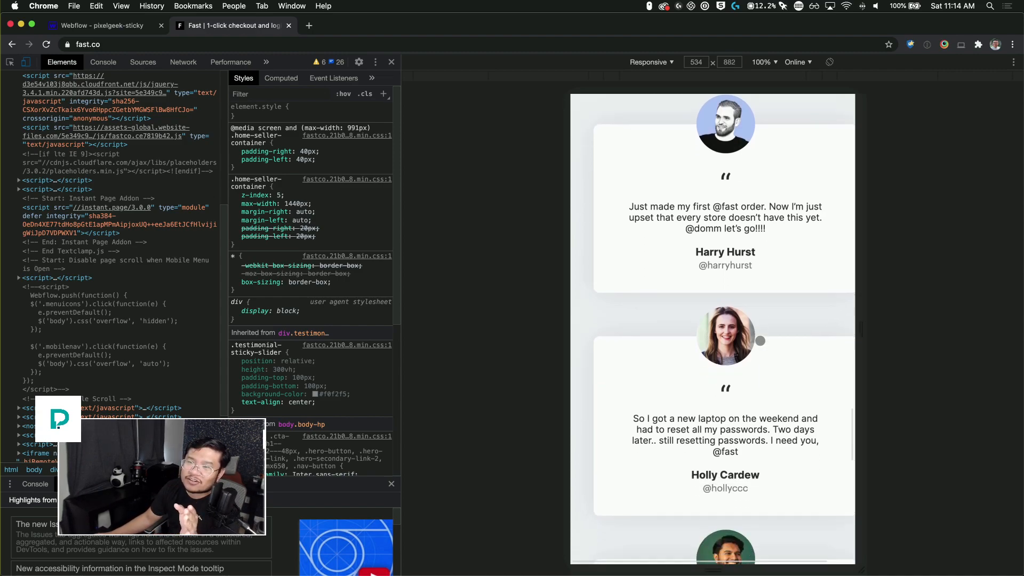
scroll(760, 340, "down", 2)
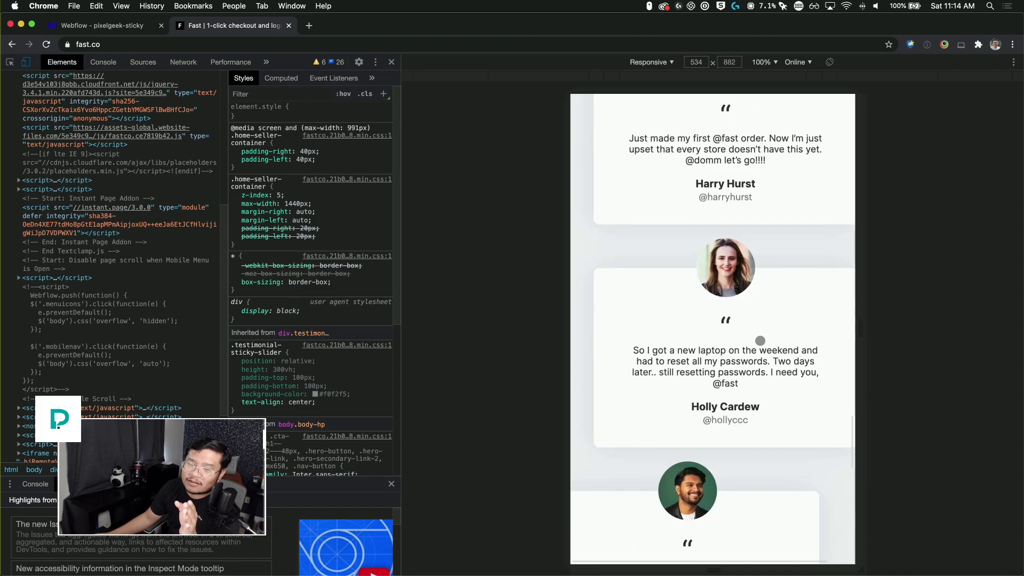
scroll(760, 340, "down", 1)
scroll(760, 341, "down", 1)
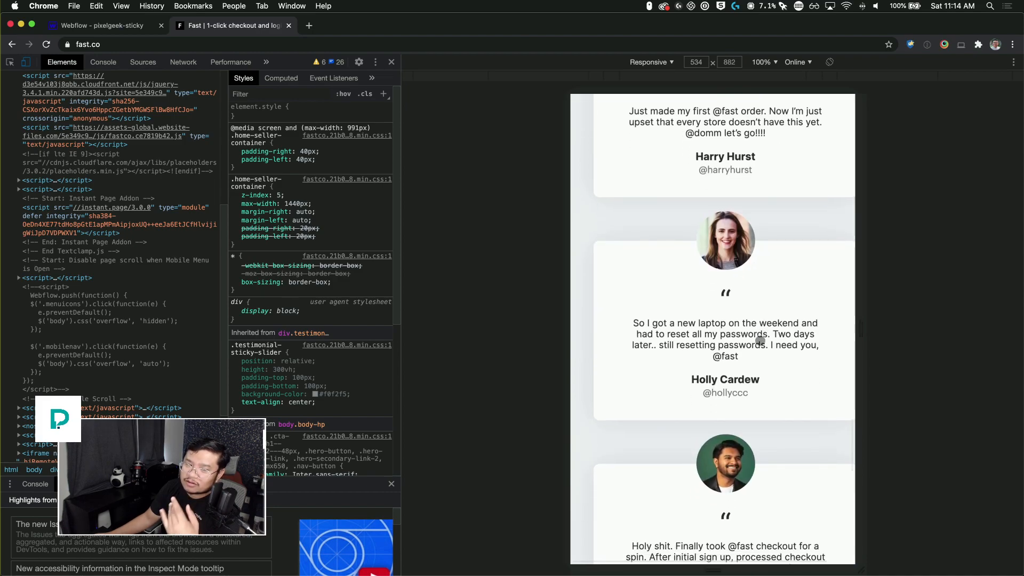
scroll(760, 341, "down", 2)
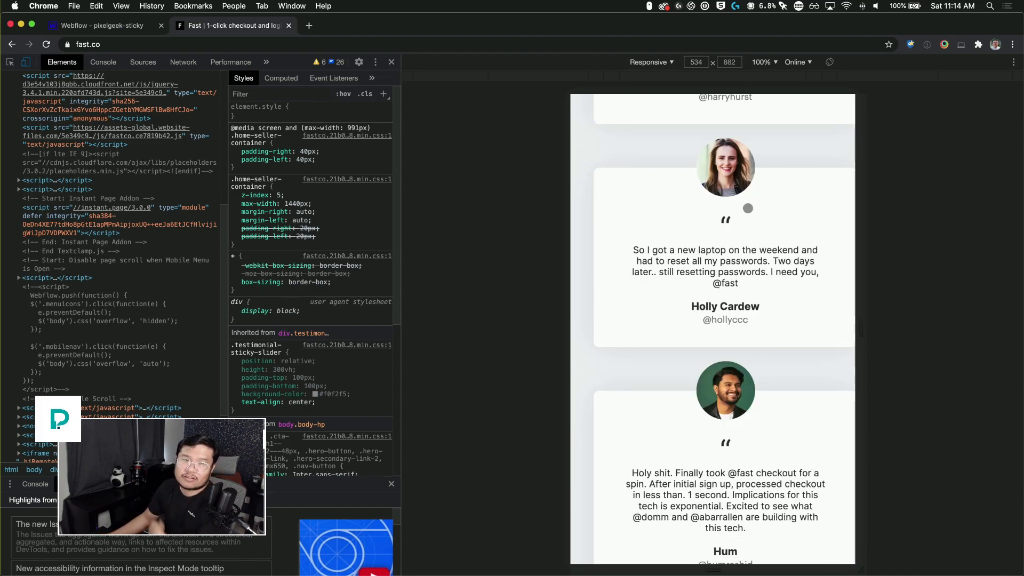